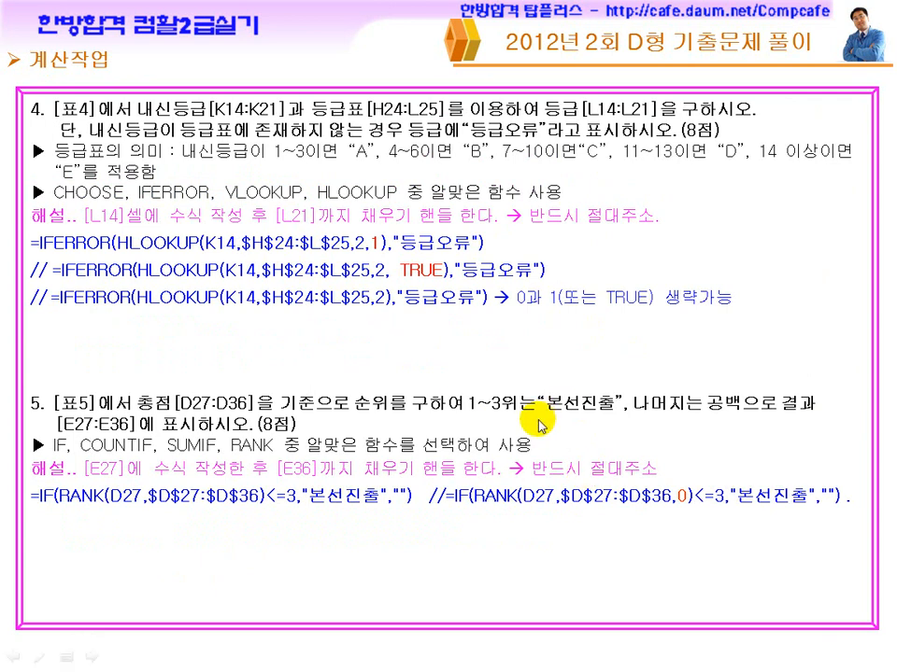
Switch to the 컴활2급실기_12년2회D형 folder and look over its problem, practice, answer and HWP files
key(super)
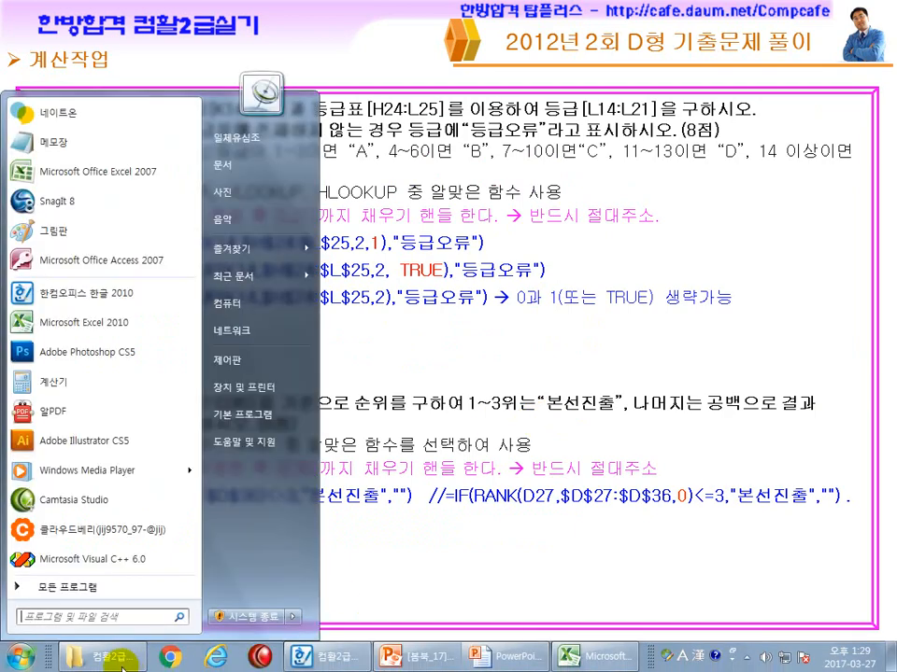
click(114, 656)
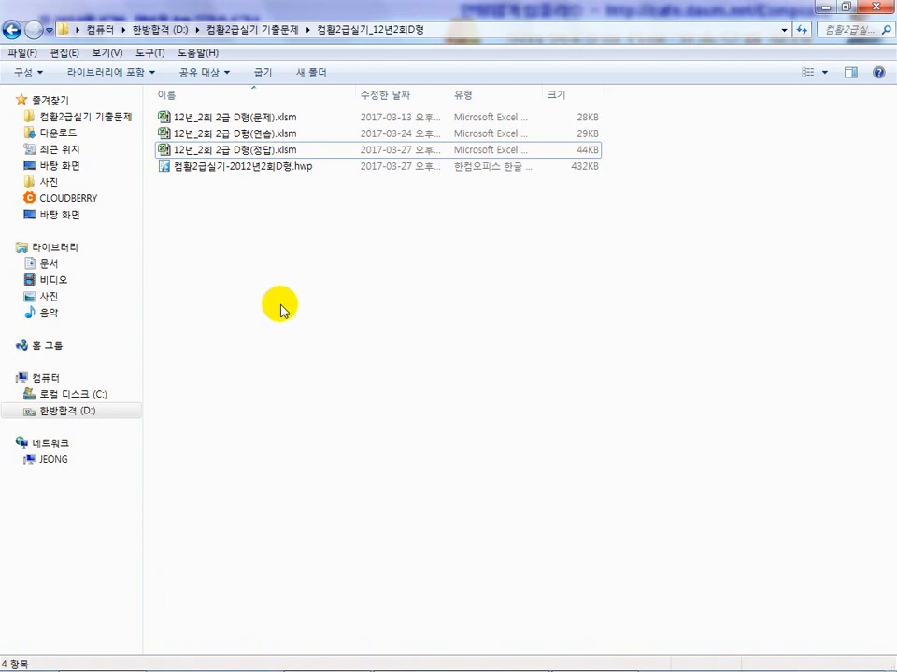
click(256, 150)
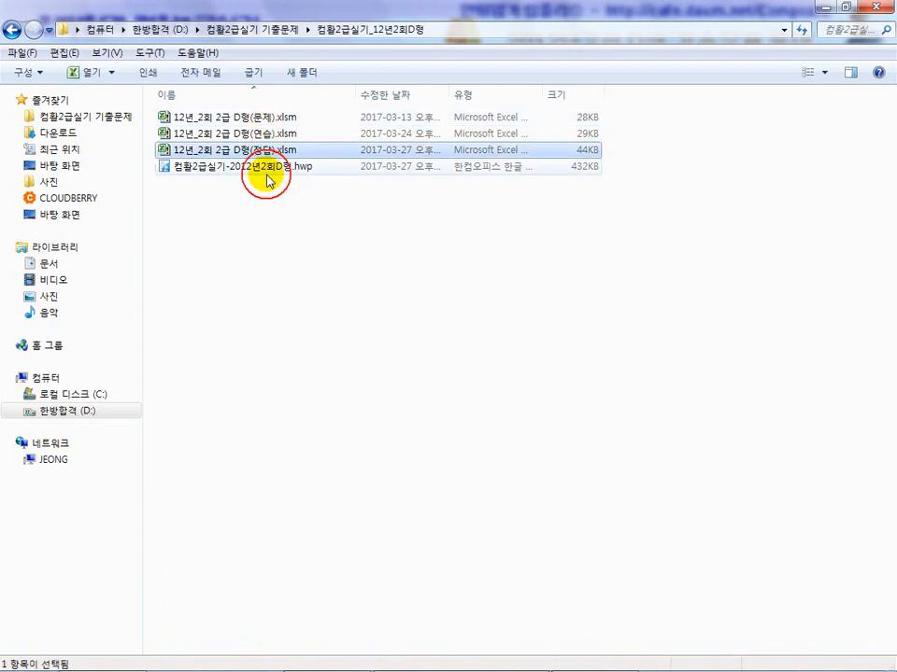
click(280, 170)
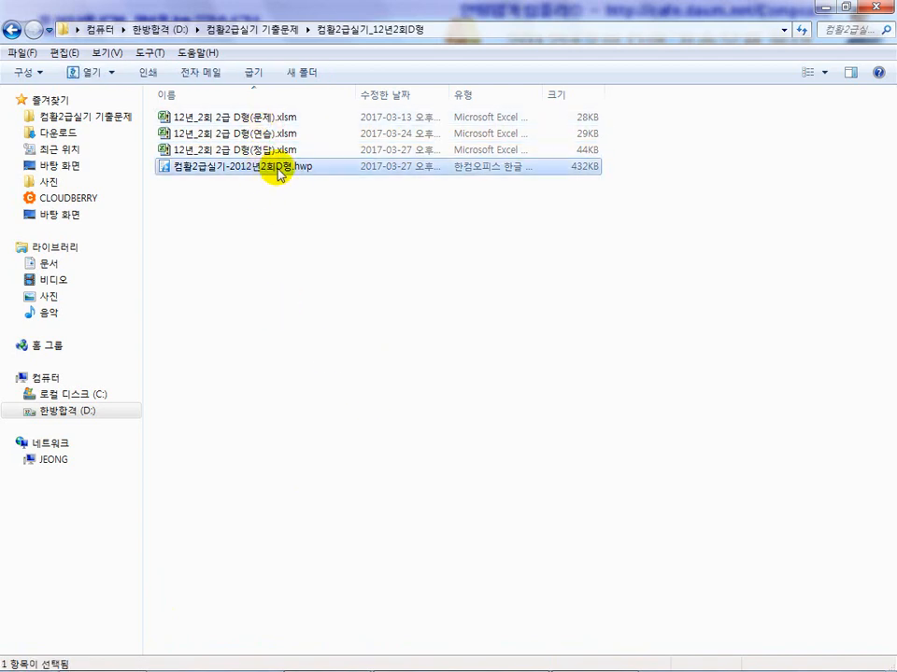
click(253, 123)
click(257, 135)
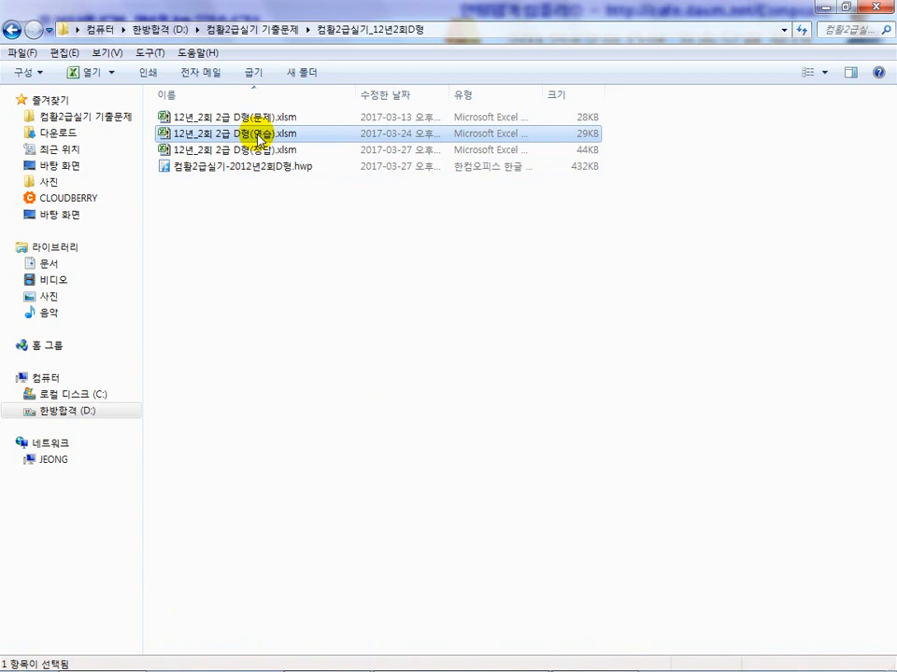
click(256, 119)
click(256, 137)
click(260, 120)
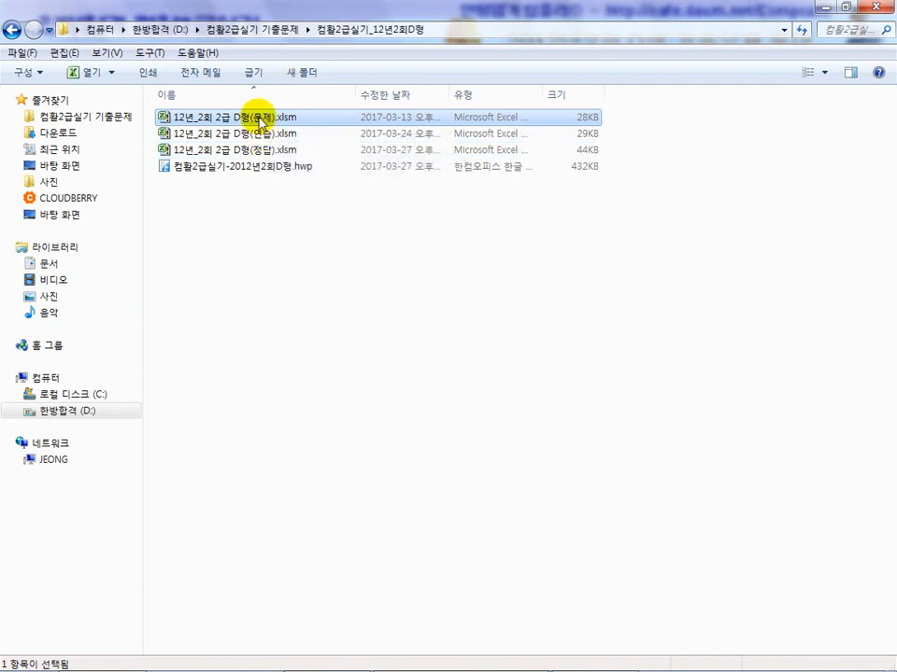
Bring up the 12년_2회 2급 D형(문제).xlsm workbook in Excel together with the 컴활2급실기-2012년2회D형.hwp document in Hangul
mouse_move(309, 663)
click(496, 664)
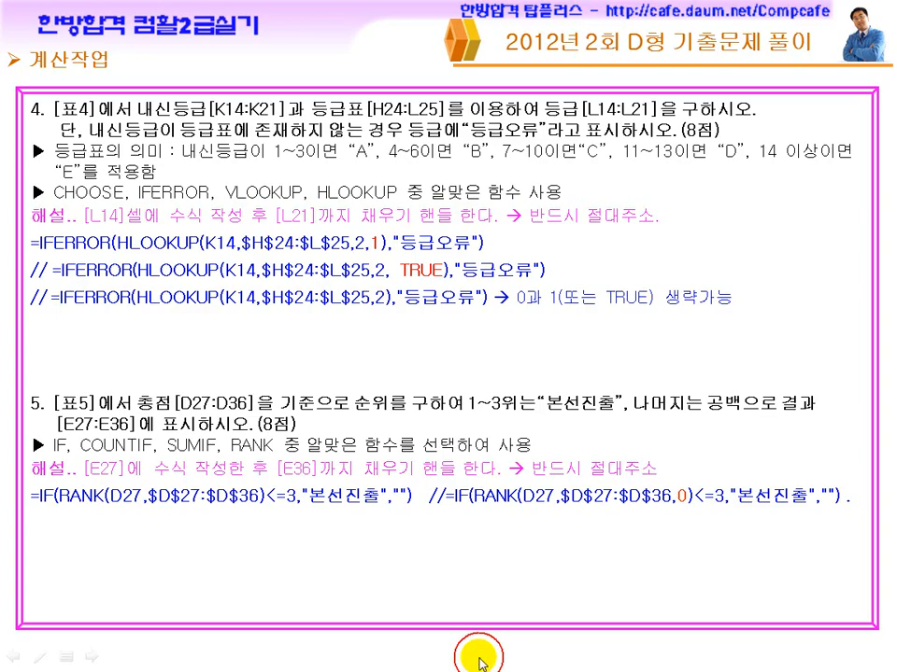
key(super)
click(581, 658)
click(313, 657)
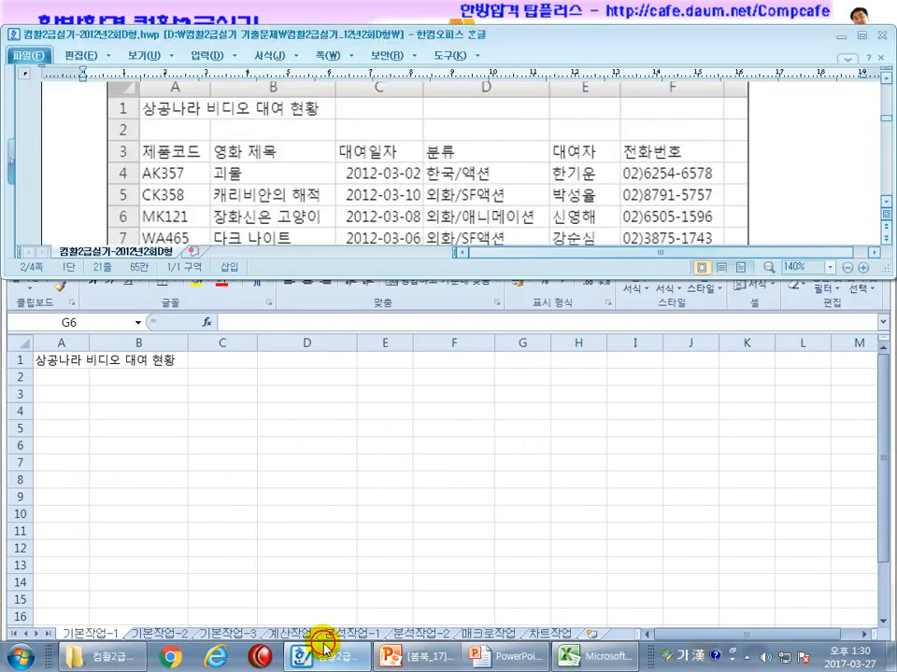
Examine the first data-entry question in the HWP document and the matching area on the 기본작업-1 sheet
click(332, 194)
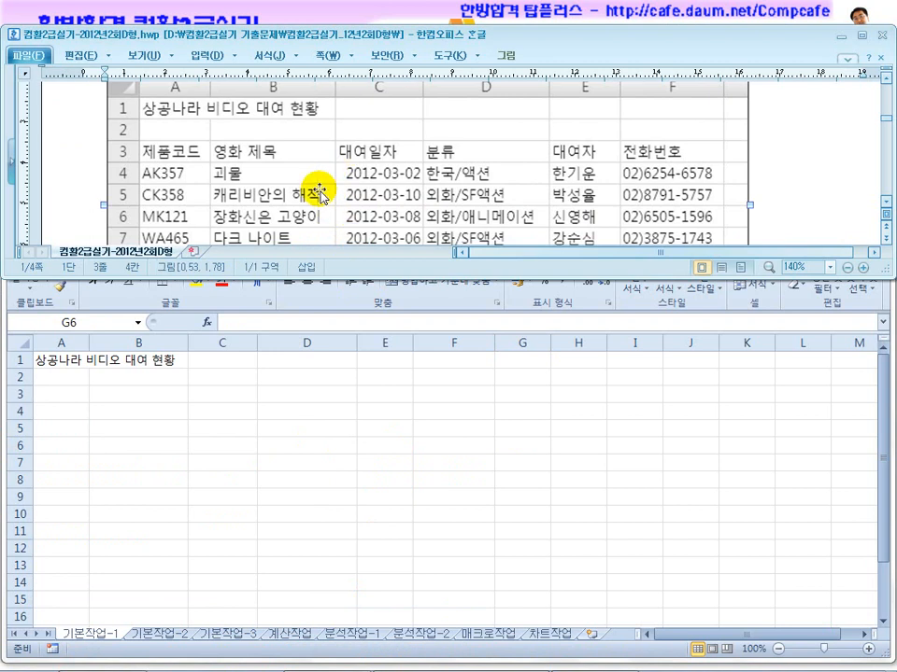
scroll(326, 192, up, 1)
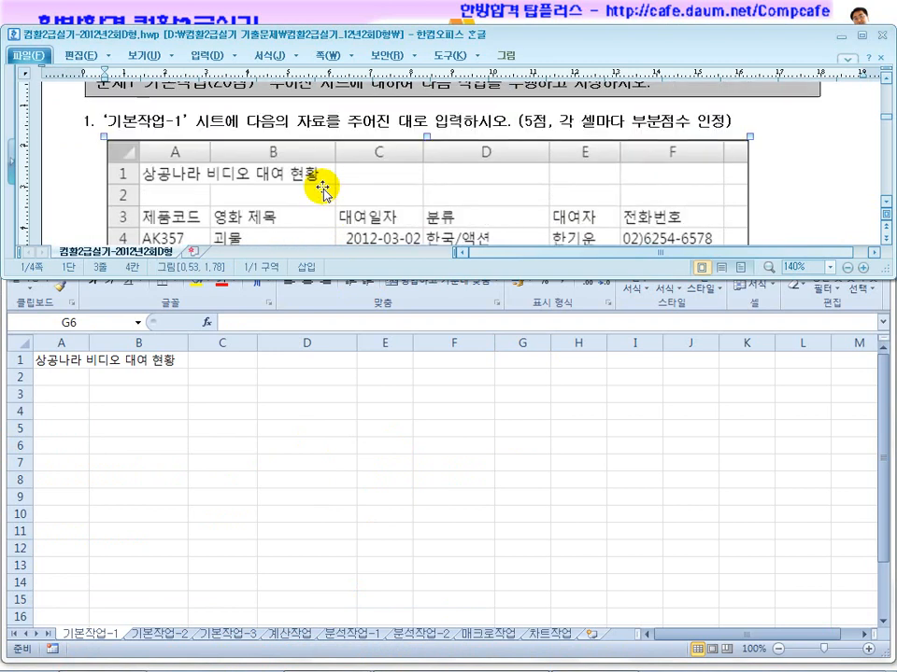
scroll(322, 191, down, 1)
click(160, 459)
click(189, 458)
drag(112, 427, 406, 500)
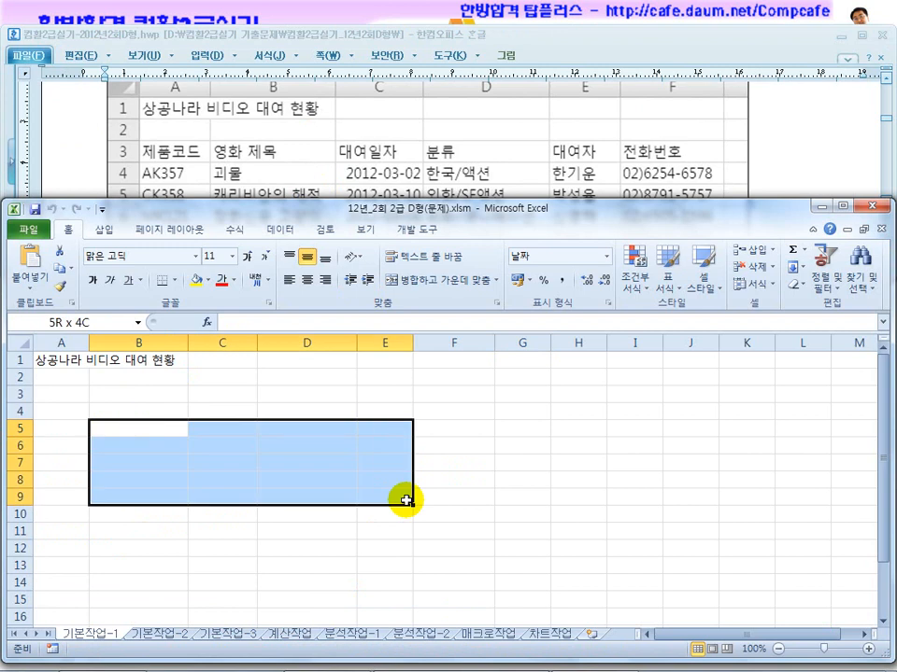
drag(63, 394, 192, 398)
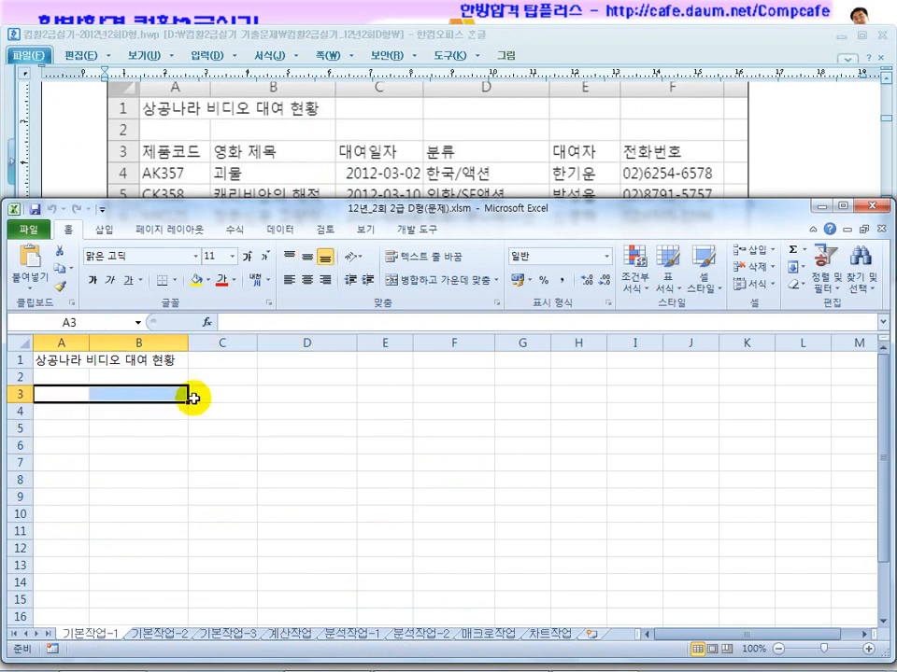
click(215, 411)
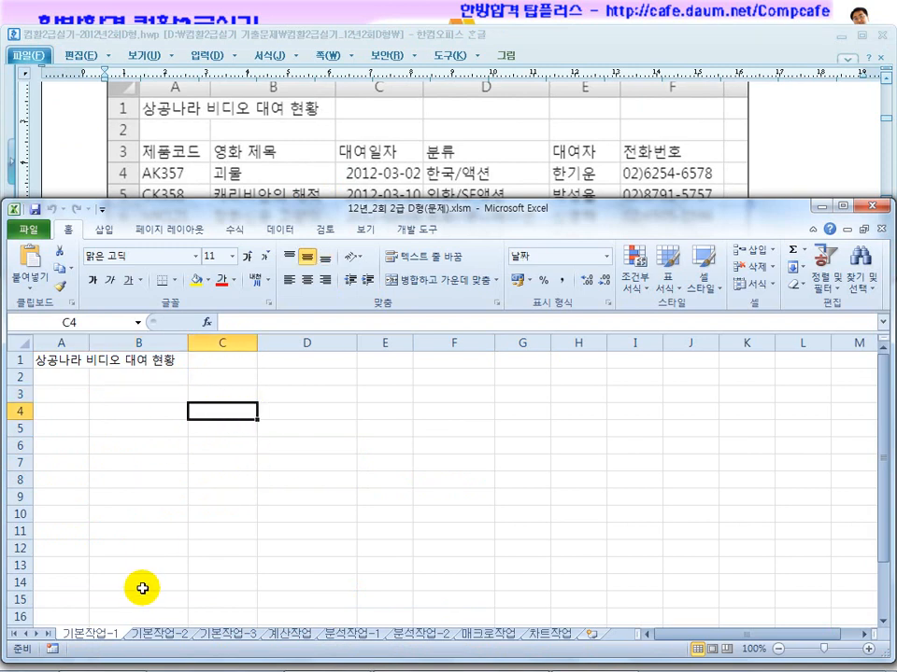
Open the 기본작업-2 sheet and bring question 2 into view in the HWP document
click(154, 640)
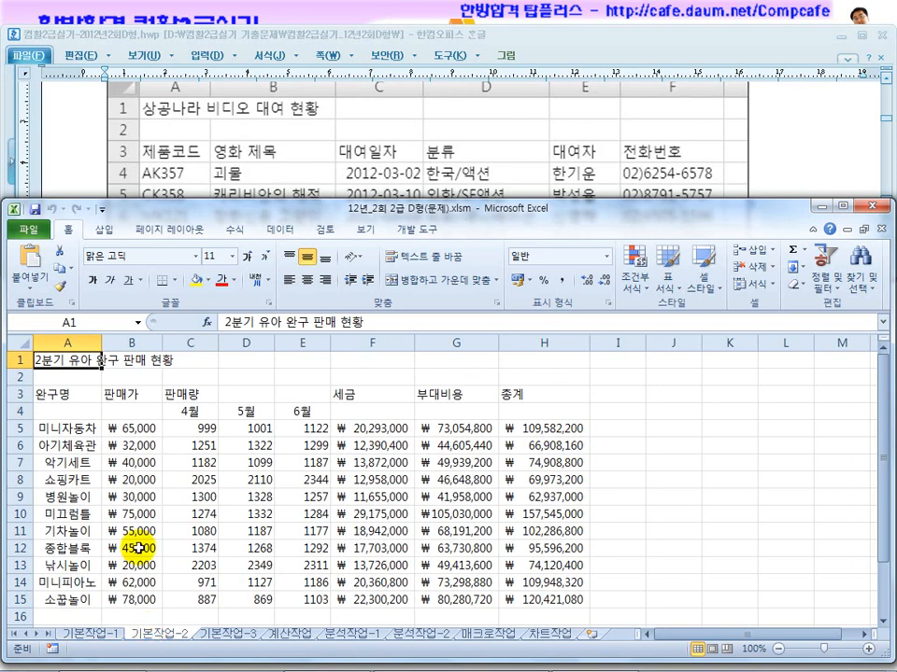
click(86, 156)
scroll(86, 156, down, 5)
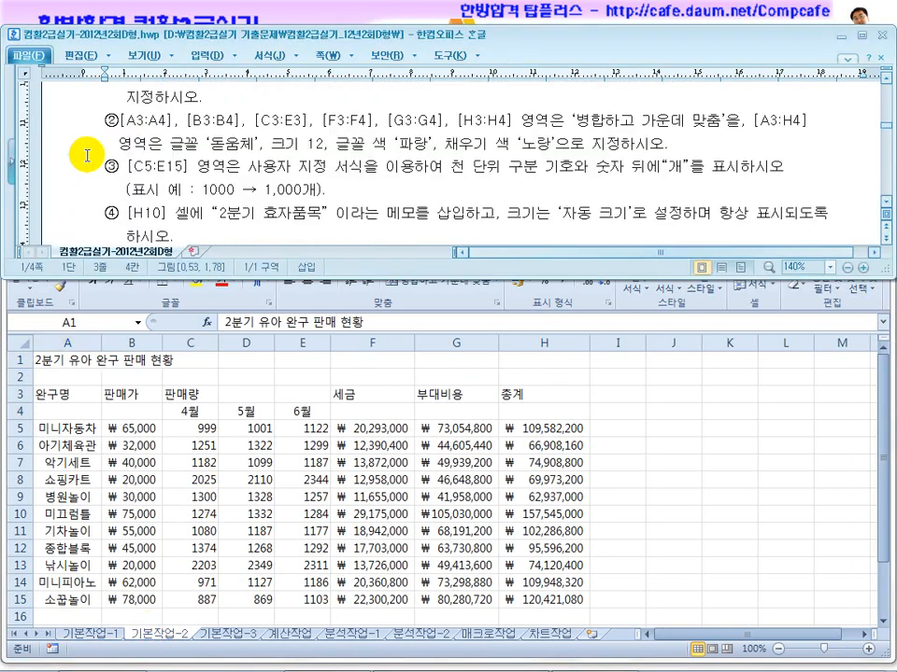
scroll(79, 161, up, 1)
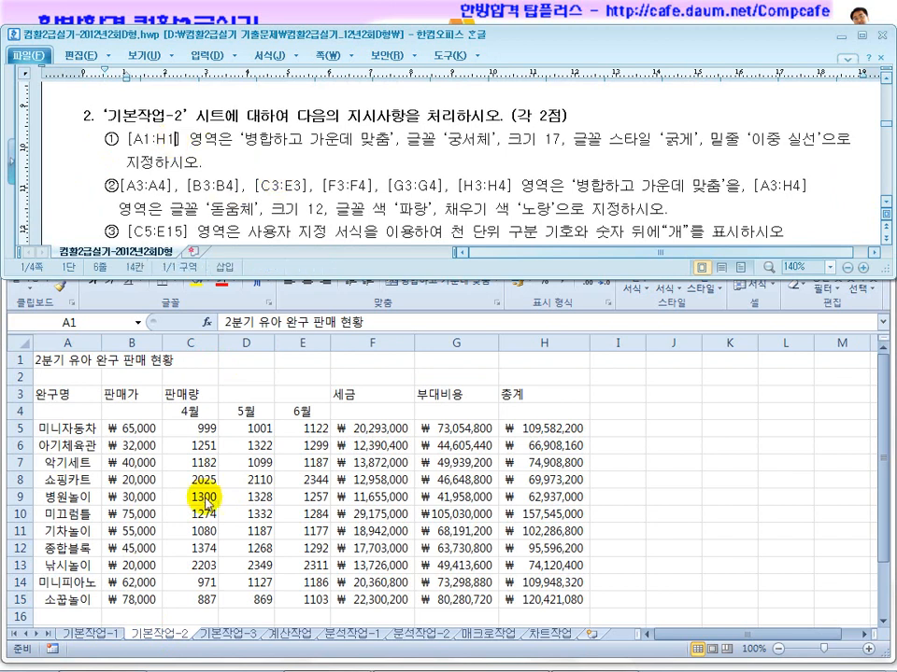
Merge and center the title across A1:H1 and set its font to 궁서체, size 17
click(150, 444)
drag(56, 360, 557, 362)
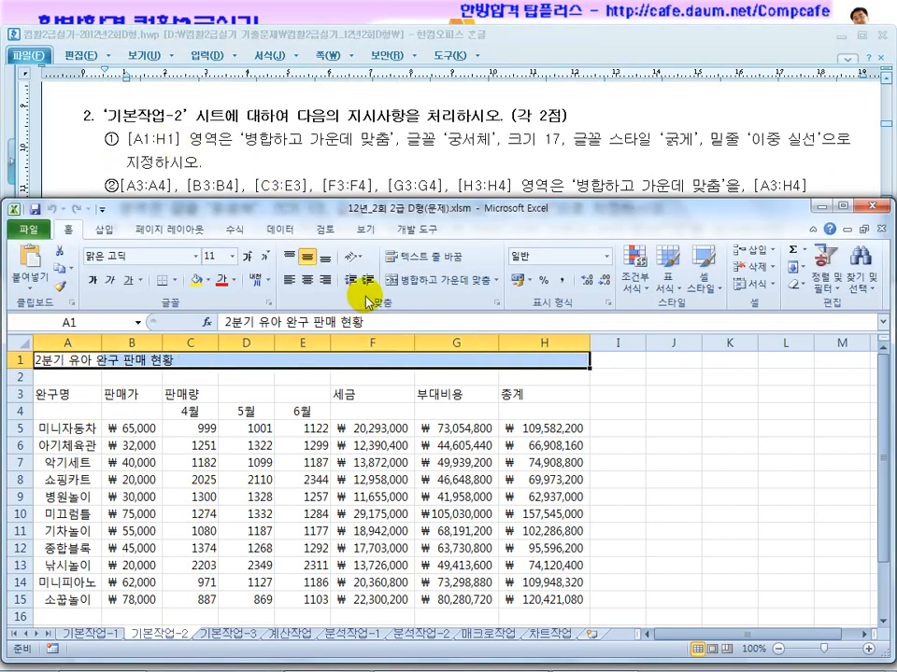
click(396, 284)
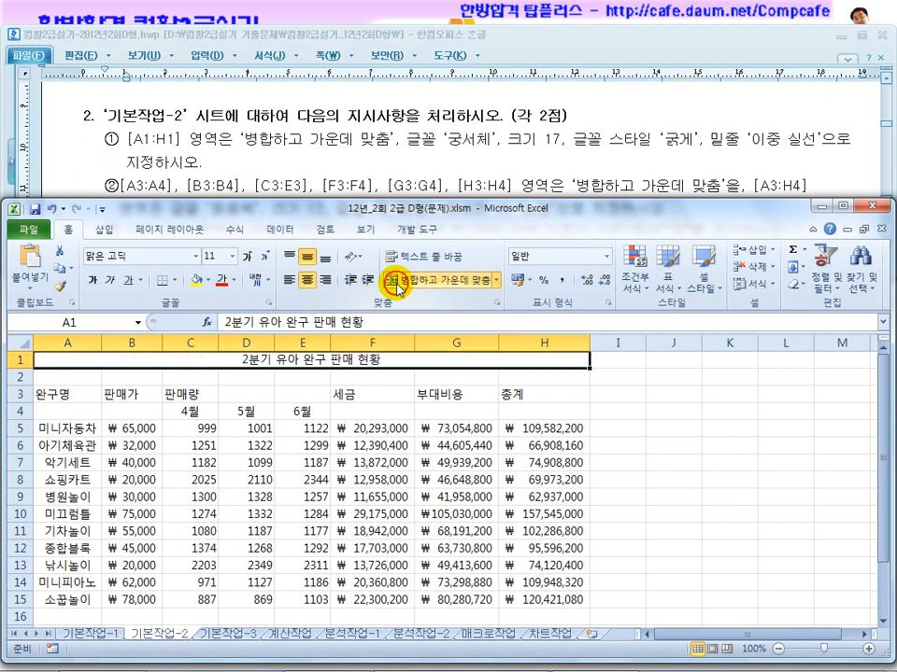
click(166, 255)
text(rn)
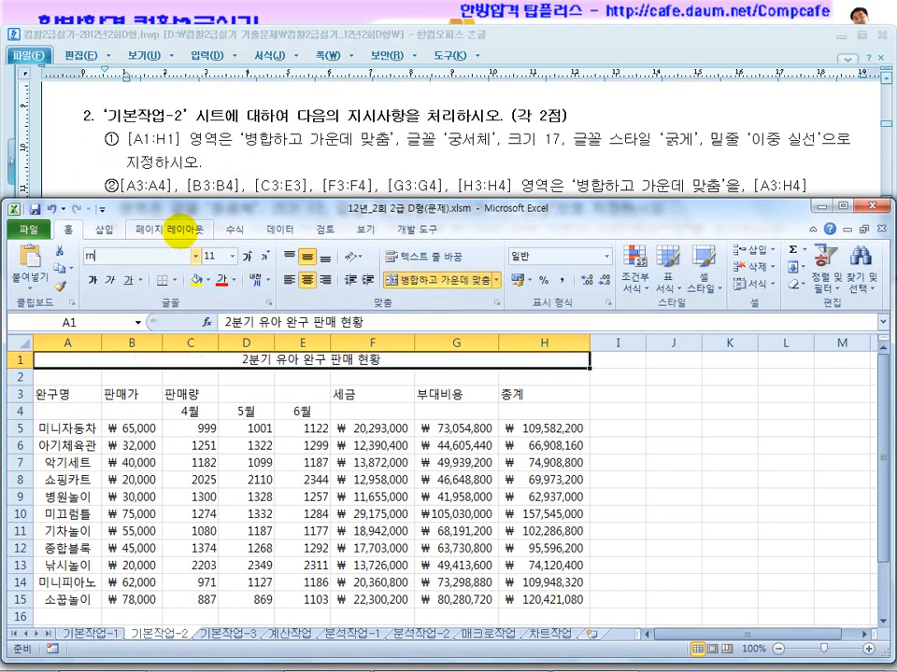
text(dtjcp)
key(Tab)
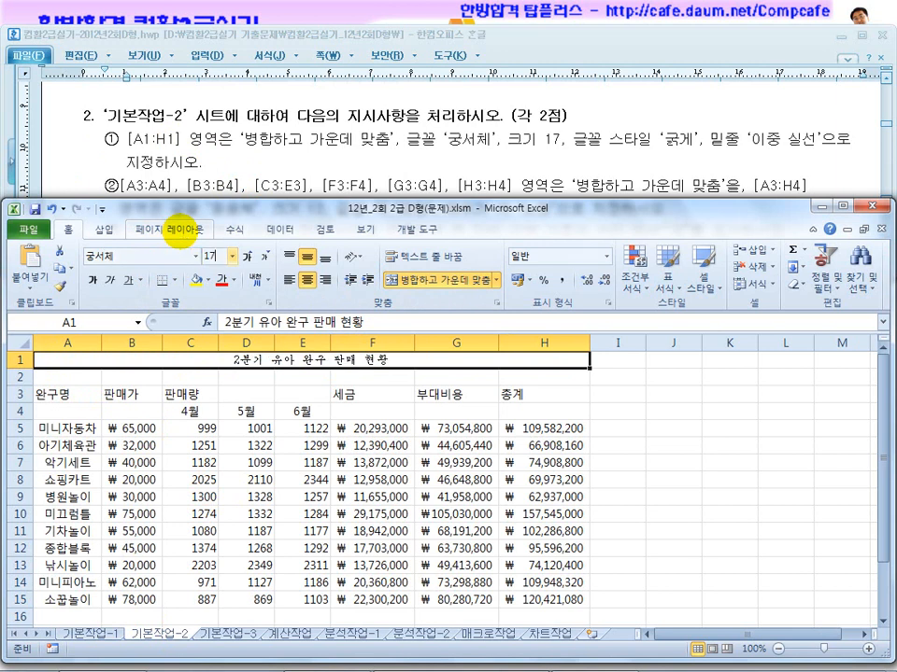
text(17)
Make the merged title in row 1 bold and give it a double underline
click(91, 281)
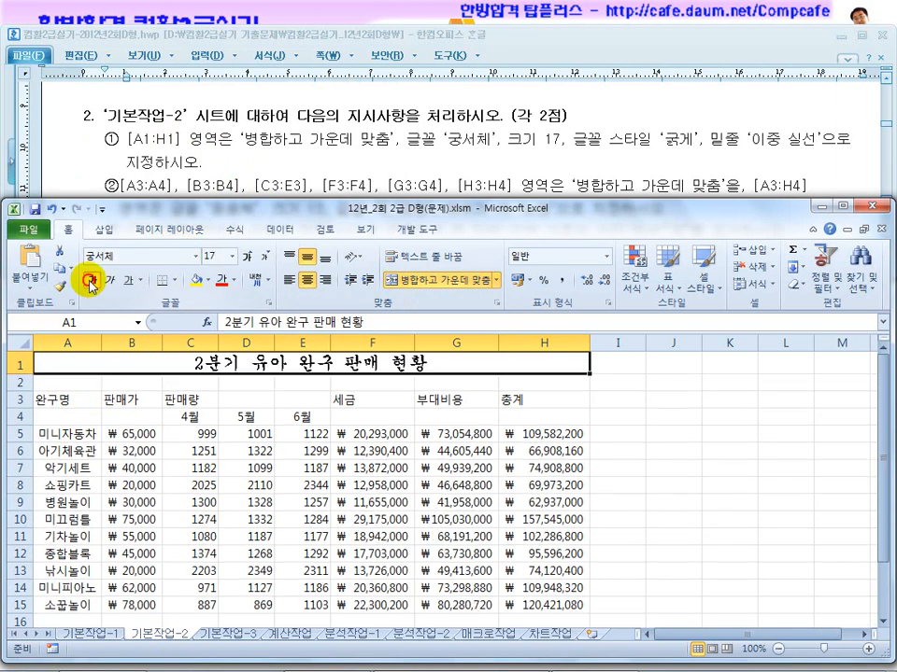
click(174, 281)
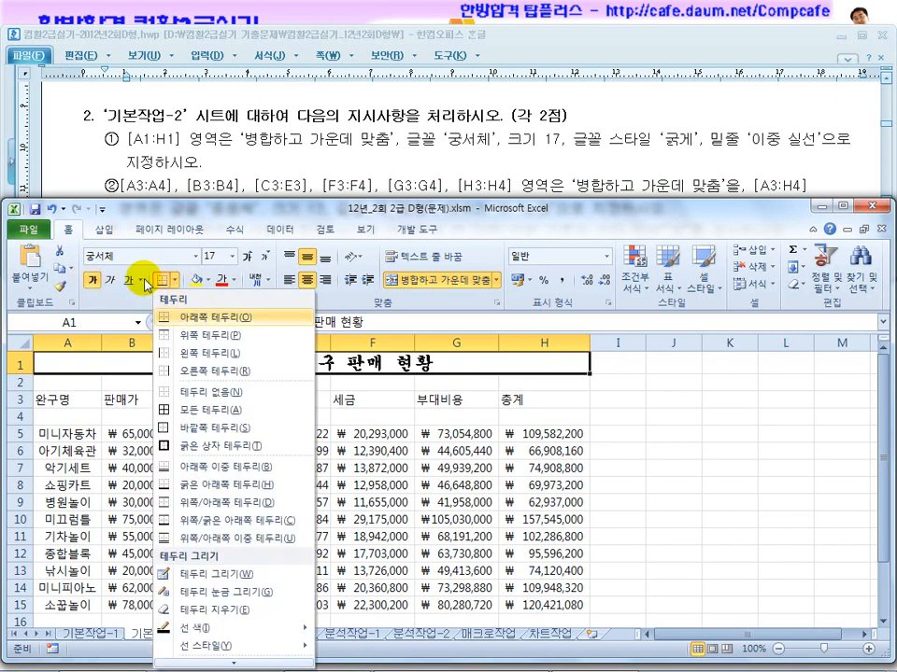
click(140, 280)
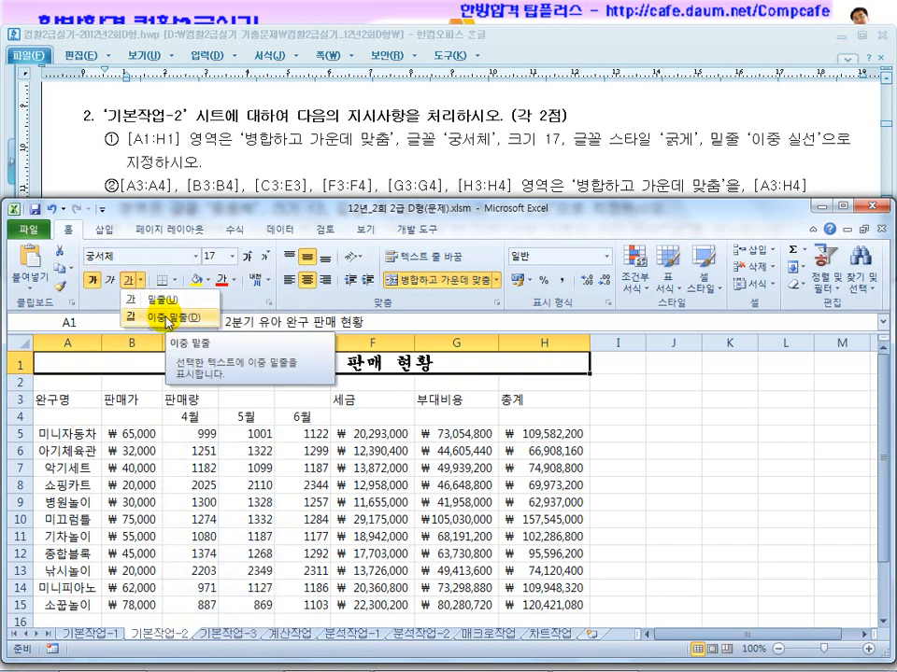
click(164, 318)
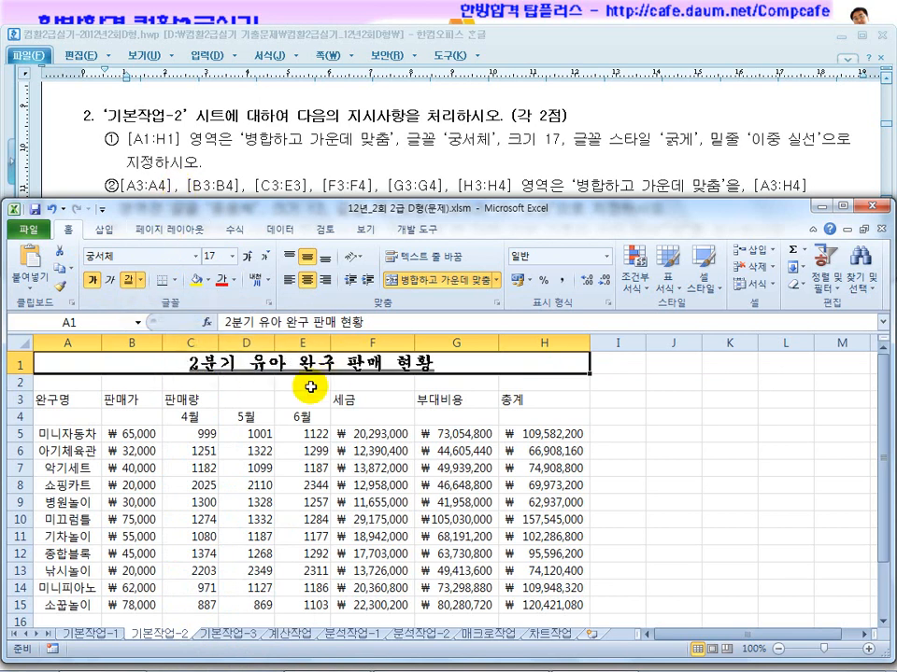
click(226, 433)
Merge and center the header ranges A3:A4, B3:B4, C3:E3, F3:F4, G3:G4 and H3:H4 in one operation
click(146, 129)
scroll(195, 172, down, 1)
click(56, 396)
click(68, 409)
mouse_move(67, 408)
mouse_down()
mouse_move(66, 398)
mouse_move(67, 420)
mouse_up()
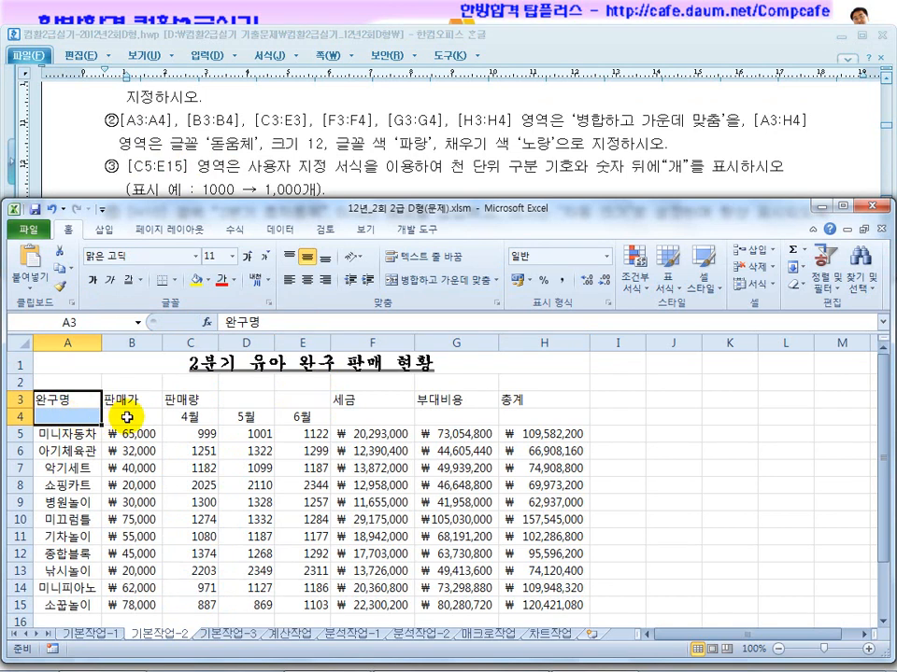
ctrl+drag(128, 398, 131, 416)
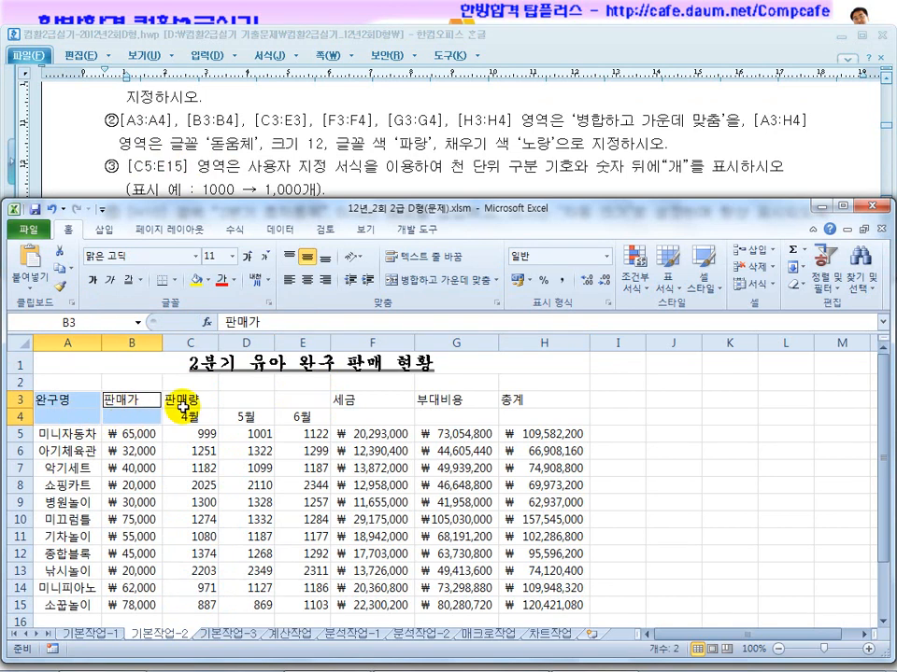
ctrl+drag(181, 400, 290, 399)
ctrl+drag(364, 396, 340, 413)
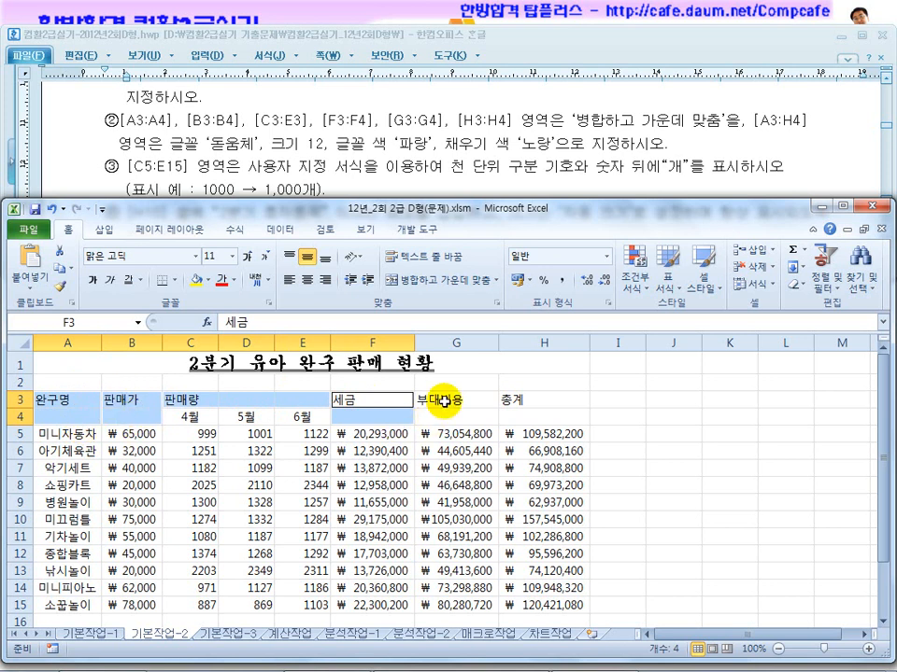
ctrl+drag(444, 401, 422, 413)
ctrl+drag(522, 401, 538, 419)
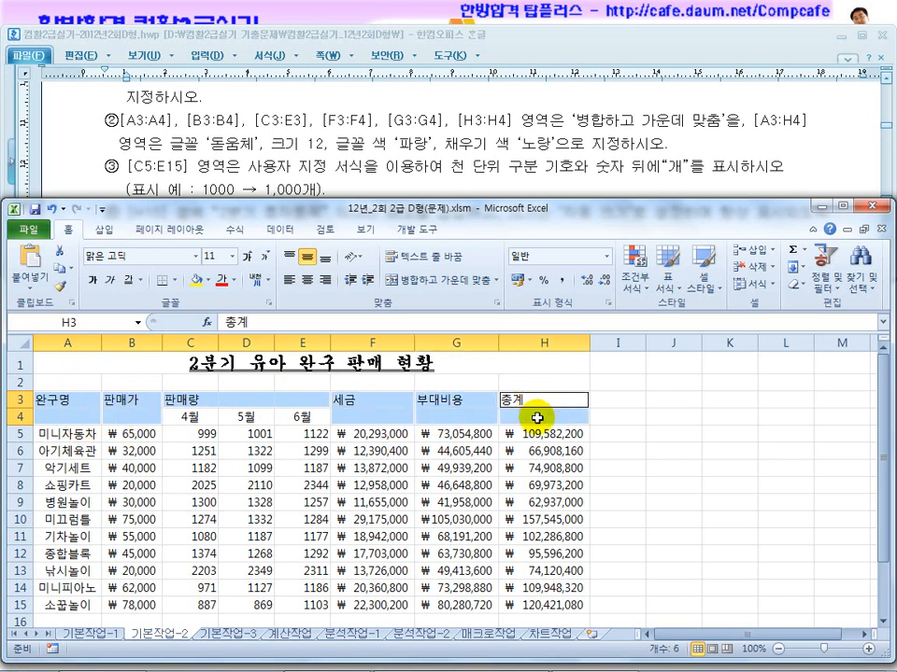
click(394, 286)
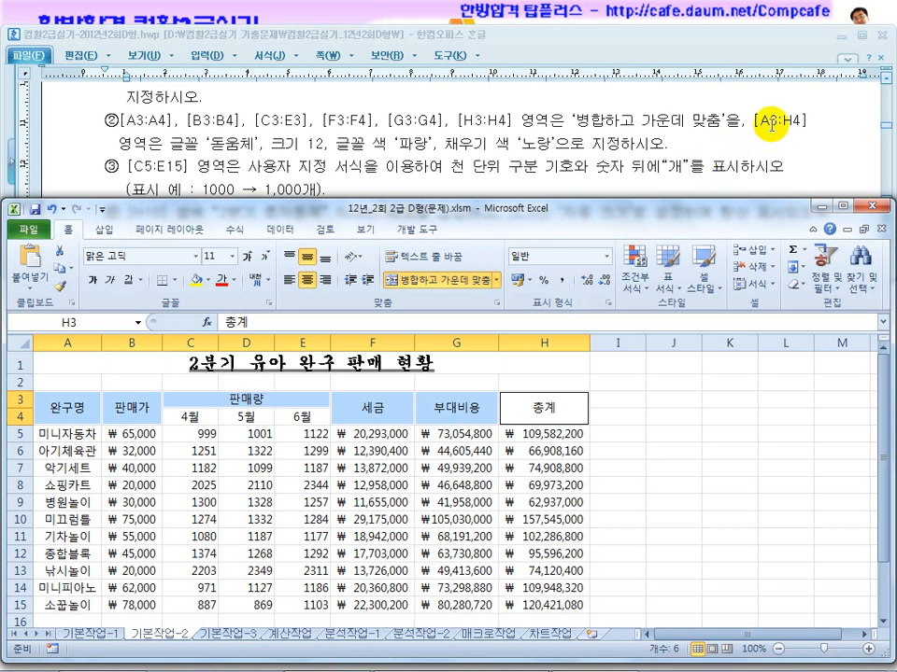
Set the font of the header range A3:H4 to 돋움체, size 12
drag(58, 407, 532, 407)
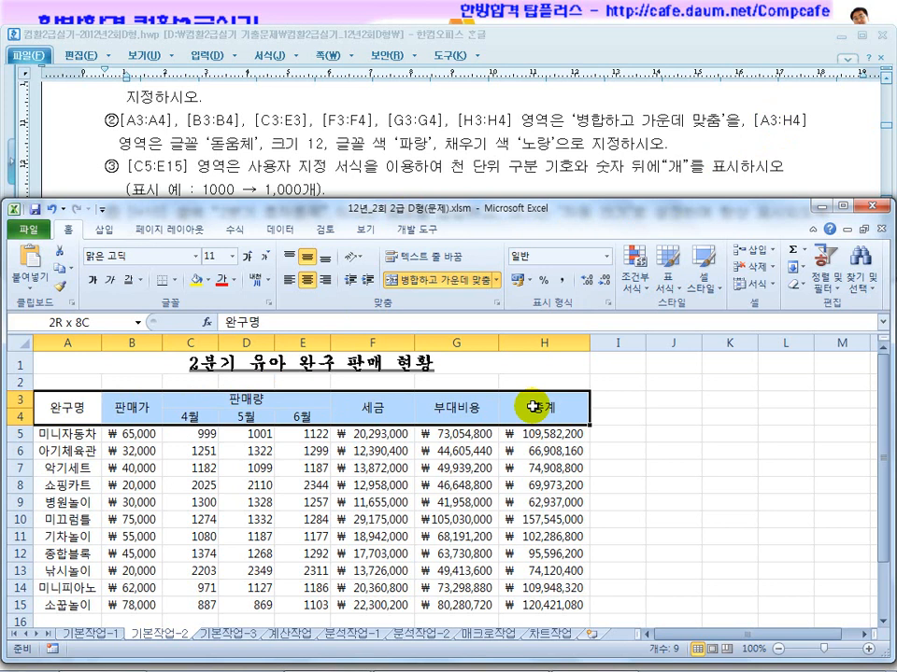
click(130, 257)
text(돋움체)
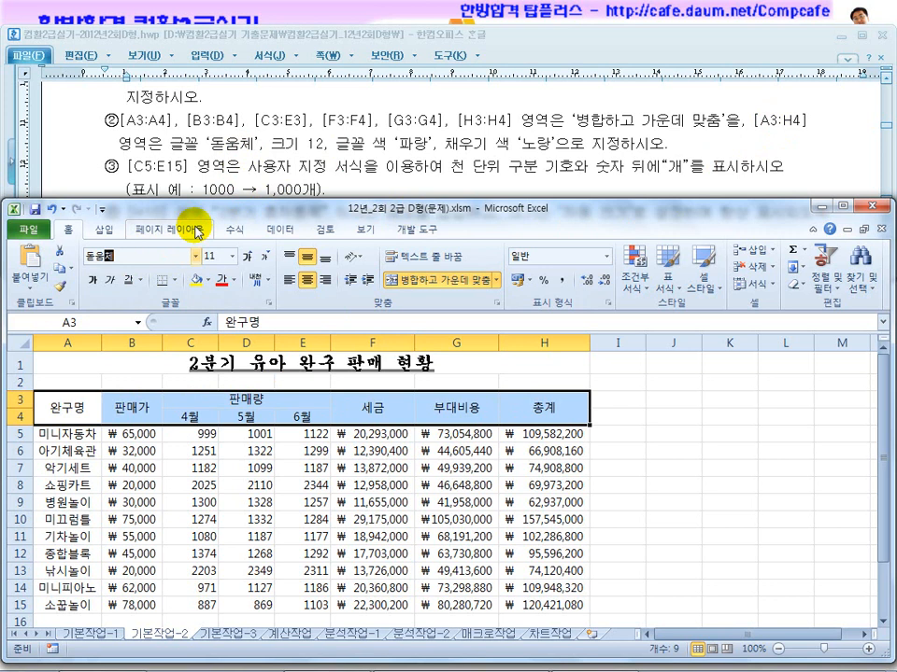
key(Tab)
key(Return)
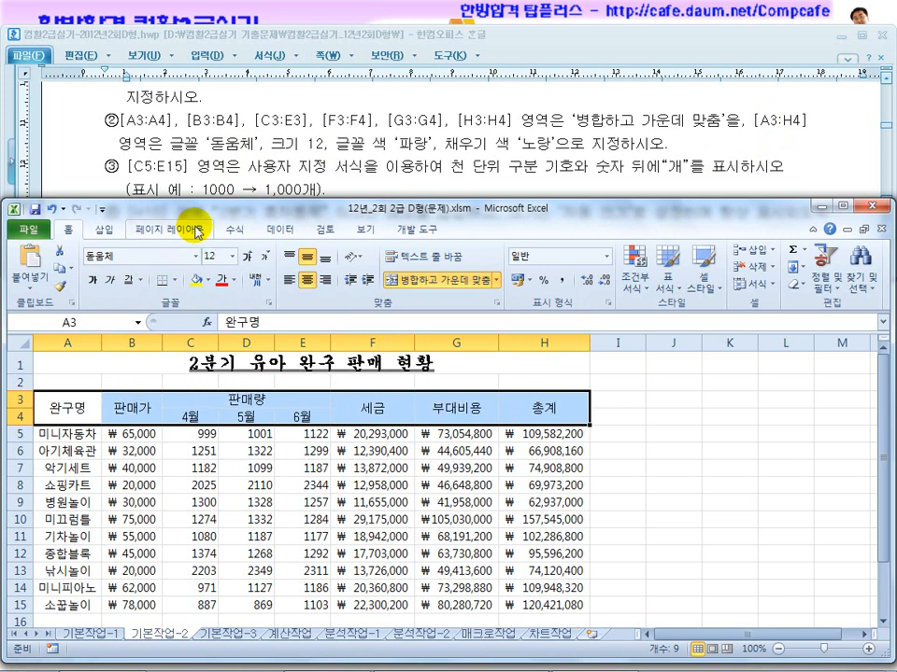
Give the header range A3:H4 the standard blue (파랑) font color and the standard yellow (노랑) fill
click(236, 284)
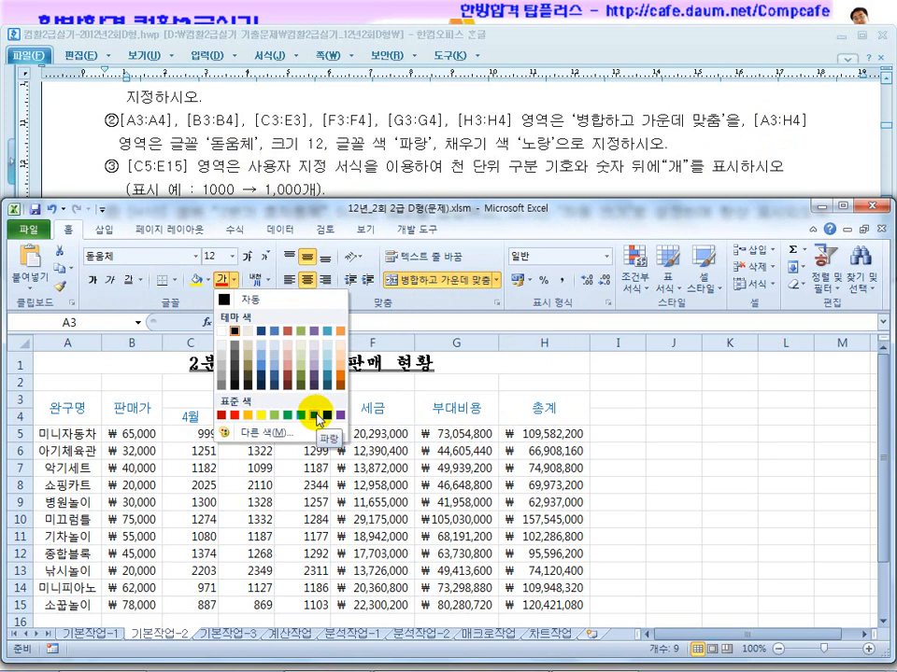
click(322, 417)
click(206, 280)
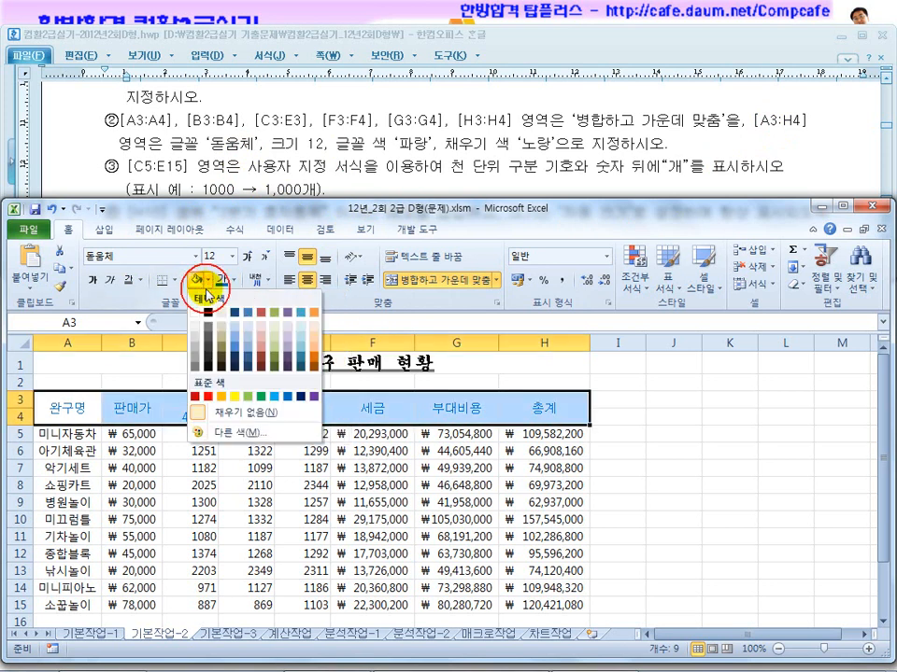
click(232, 398)
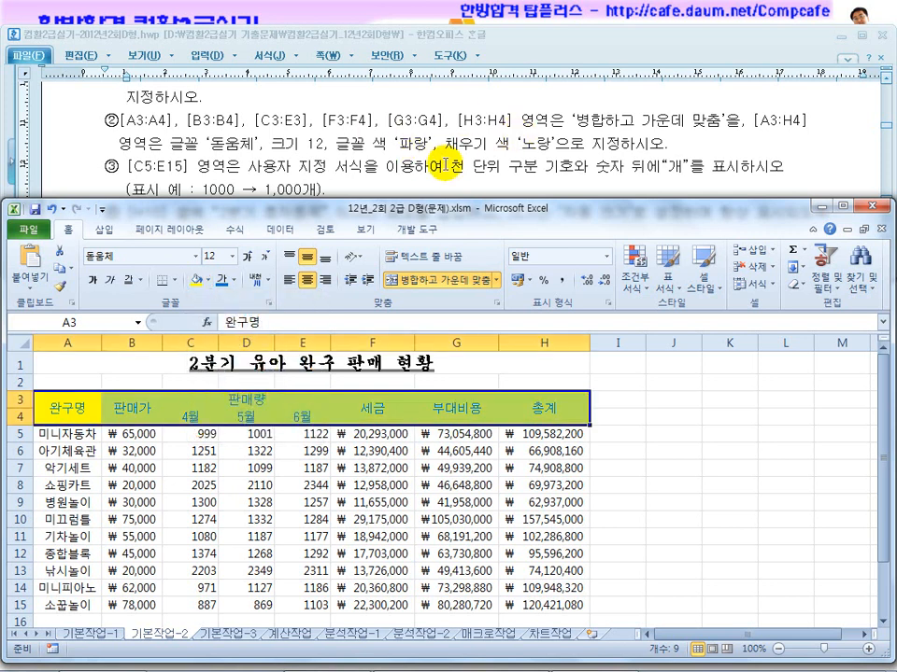
Apply the custom number format #,##0"개" to the sales quantity range C5:E15, as item ③ of the question document instructs
click(116, 126)
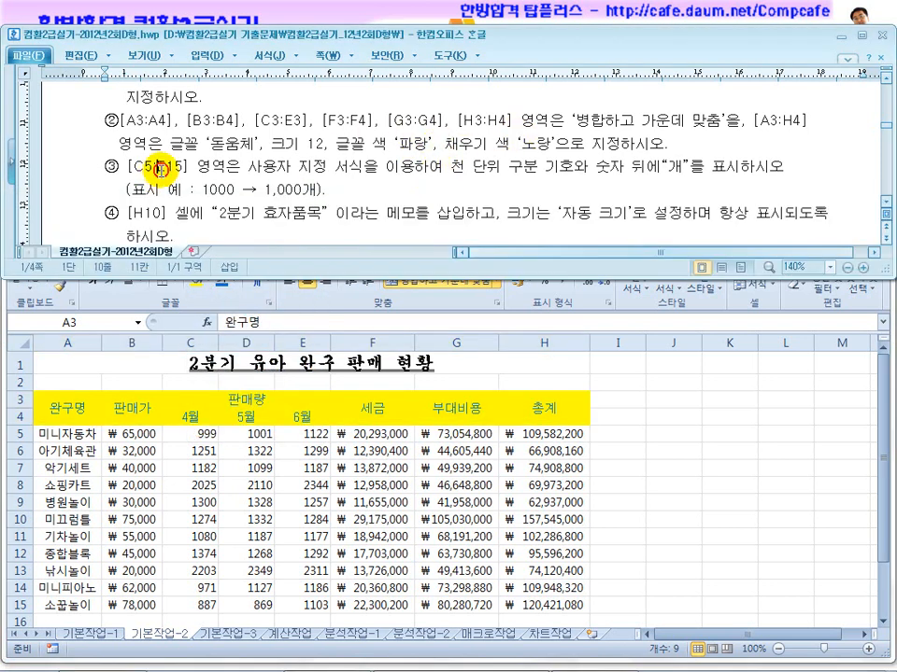
scroll(149, 163, down, 2)
click(141, 99)
scroll(149, 102, up, 1)
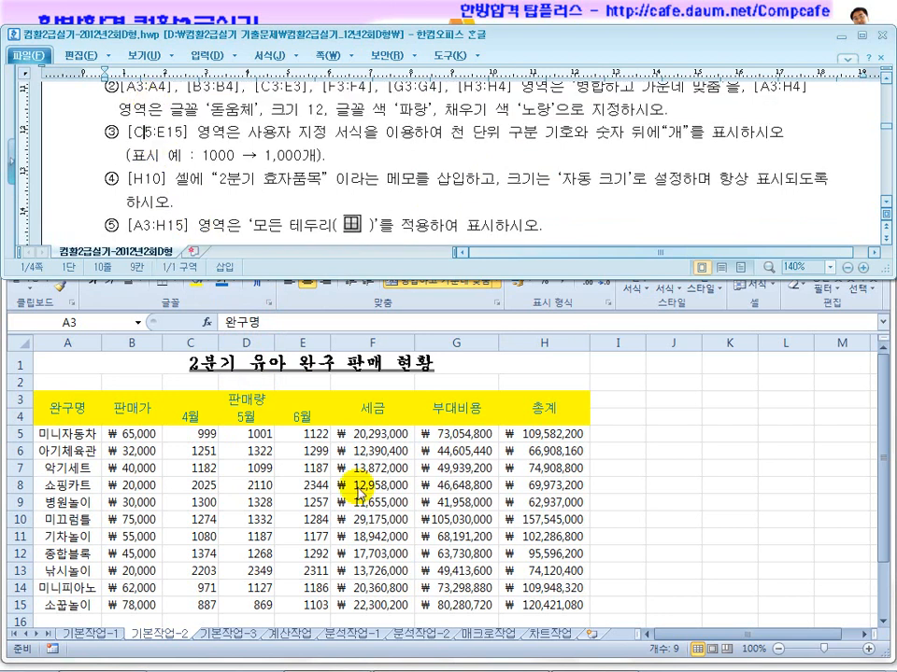
click(311, 507)
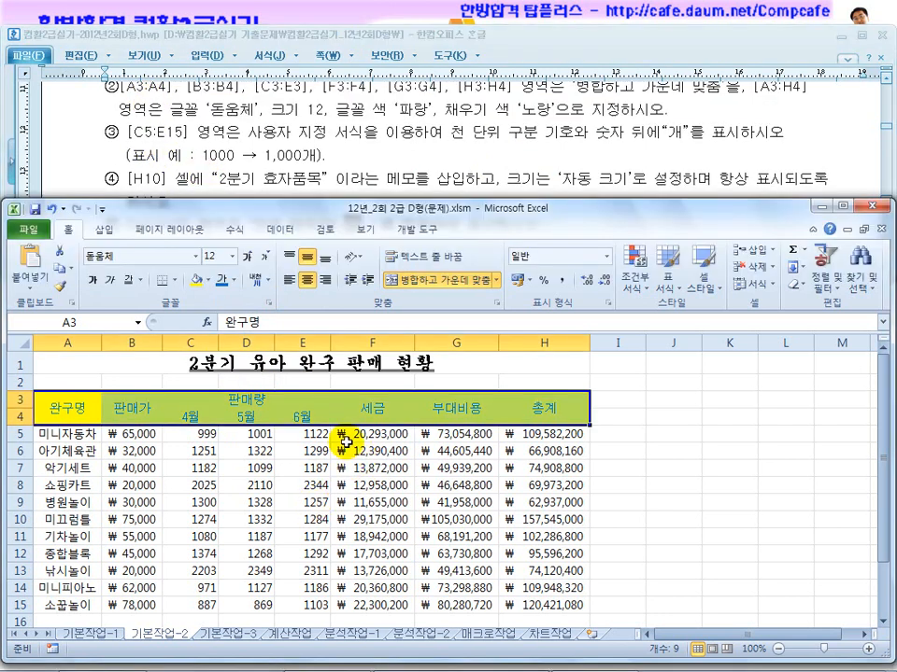
drag(198, 433, 323, 598)
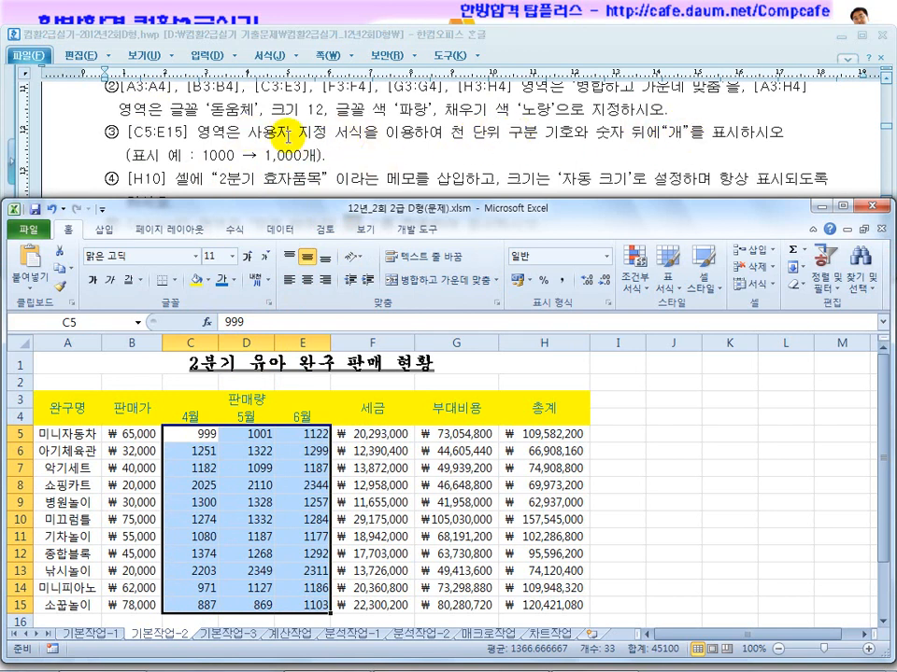
right_click(247, 478)
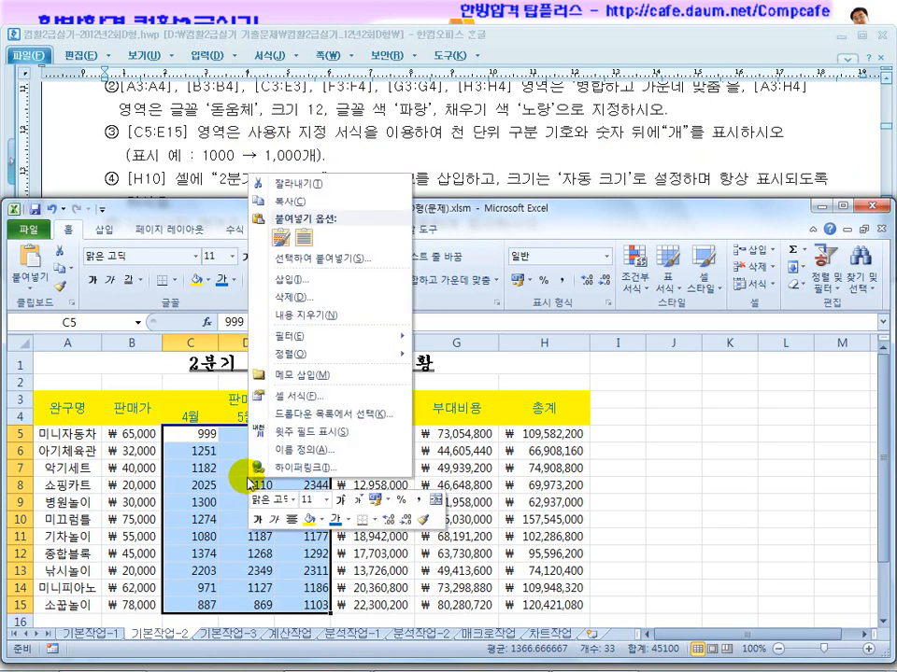
click(304, 396)
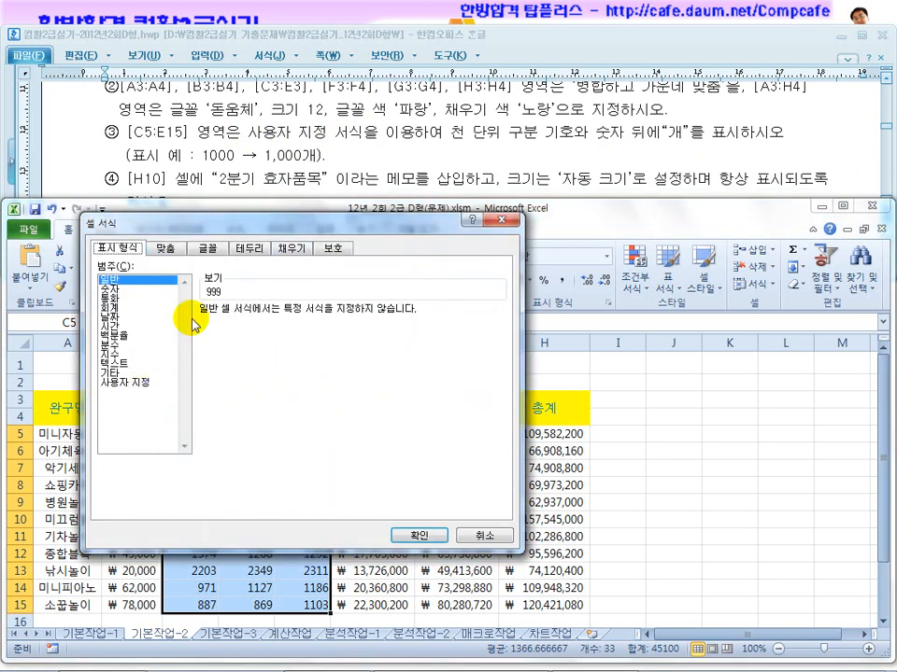
click(134, 382)
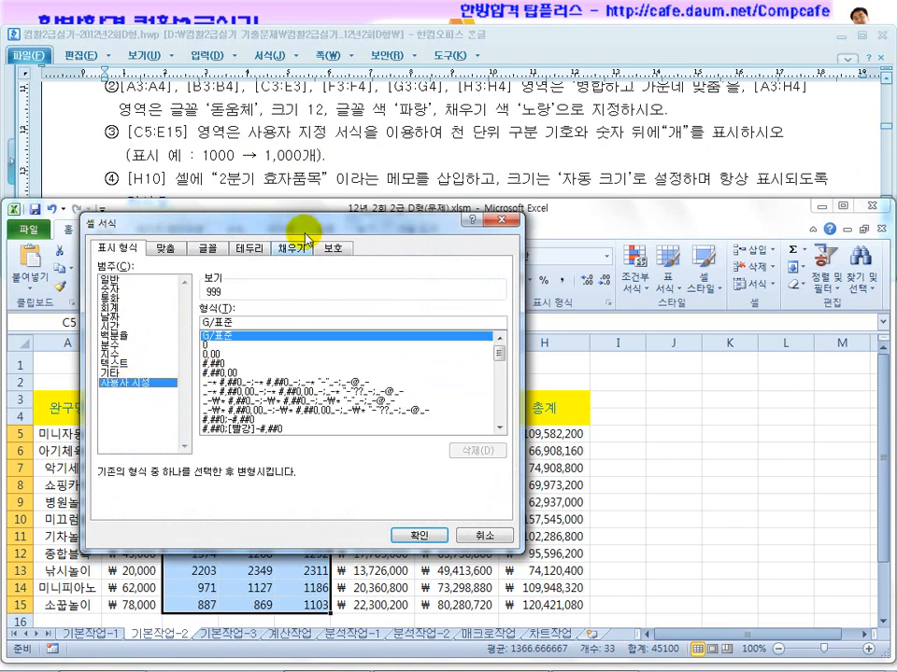
click(233, 365)
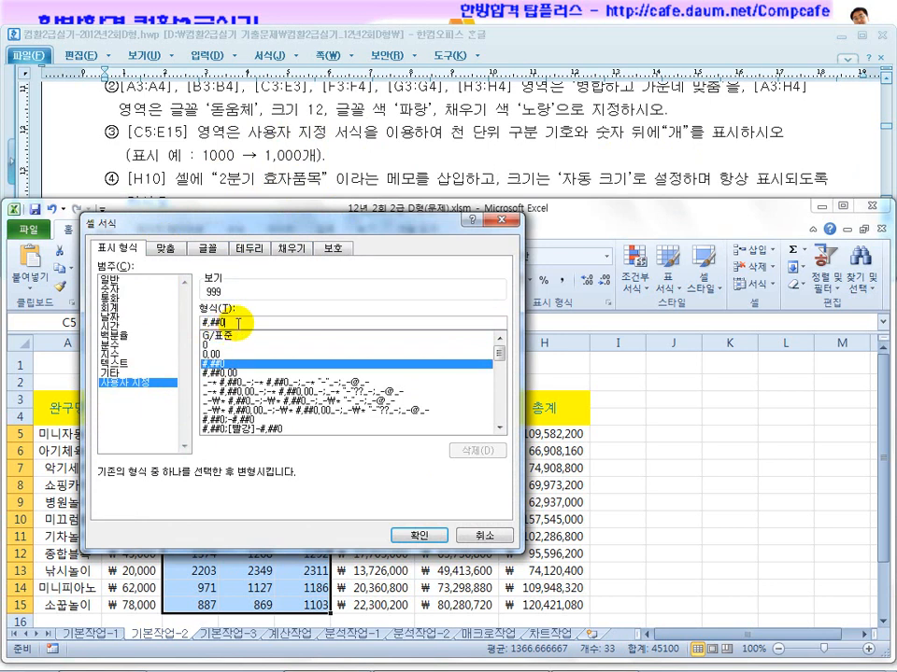
text(")
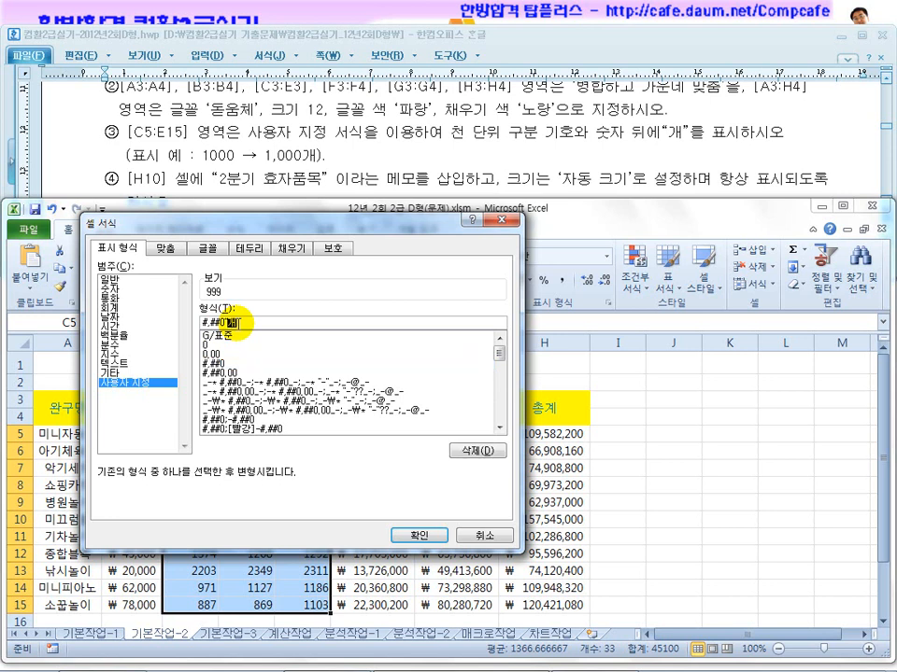
text(개")
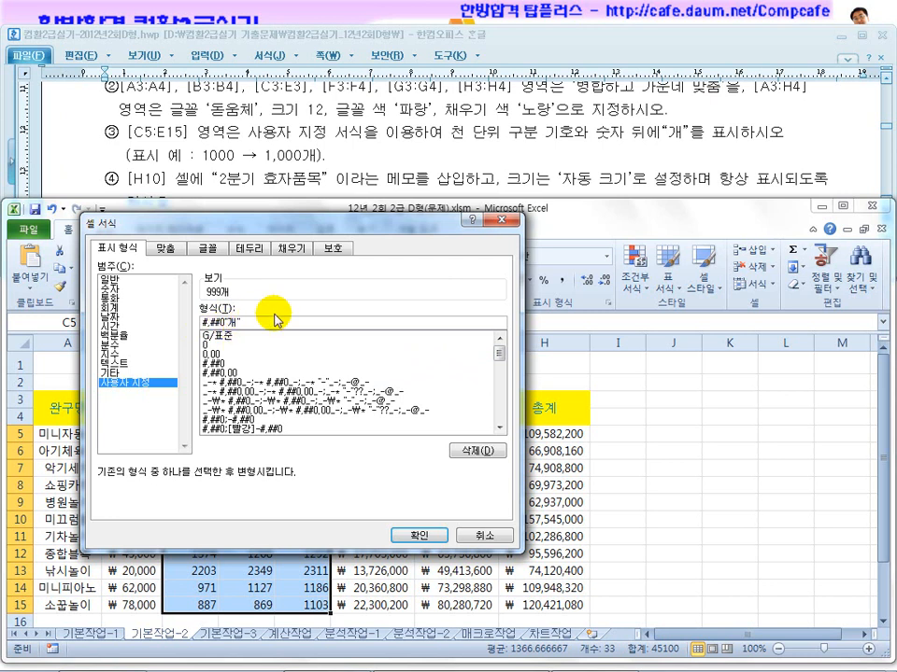
click(420, 536)
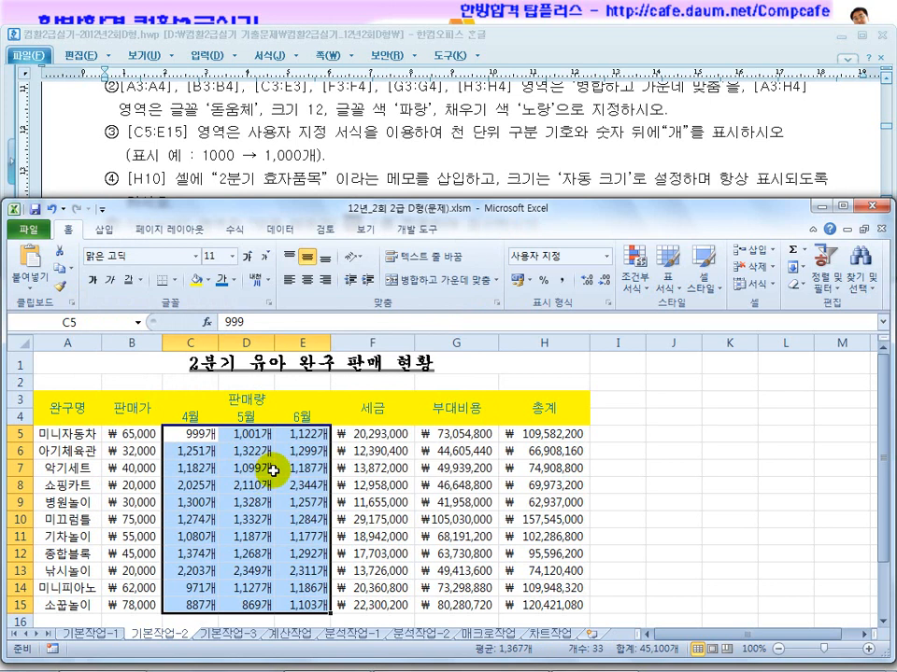
Insert a memo in cell H10 reading "2분기 효자품목", replacing the default author name
click(285, 126)
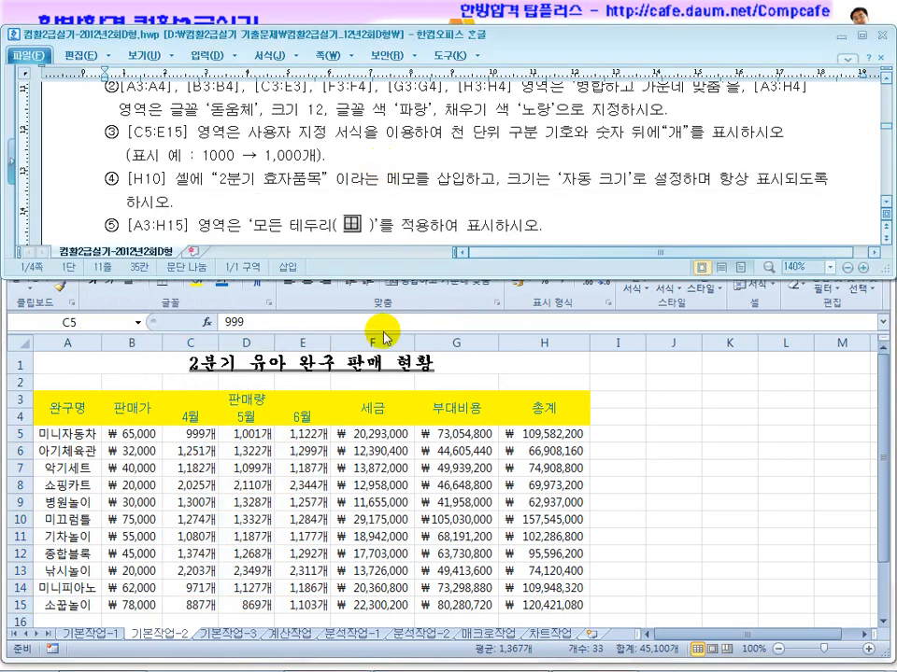
click(261, 288)
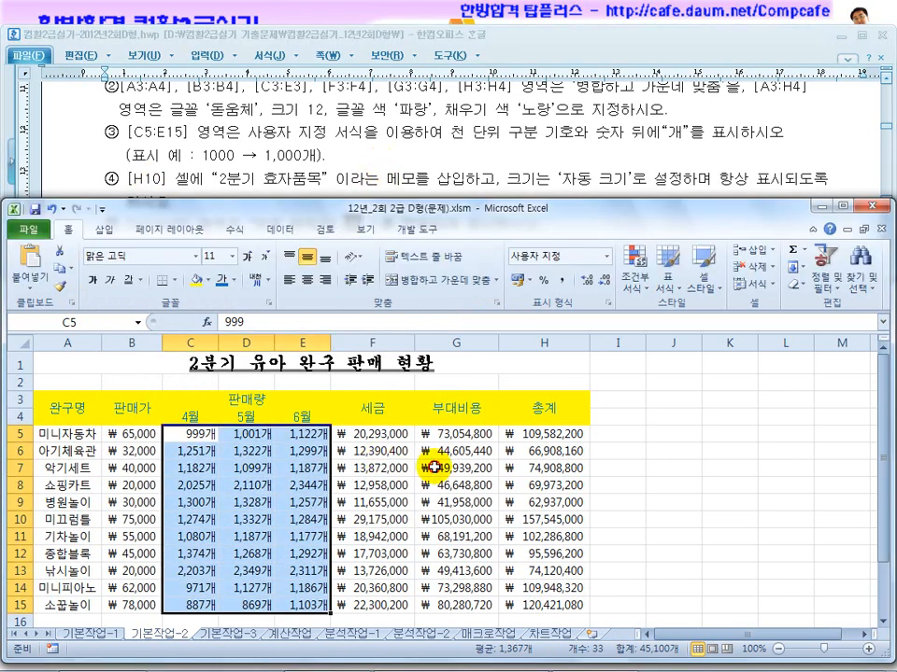
click(551, 520)
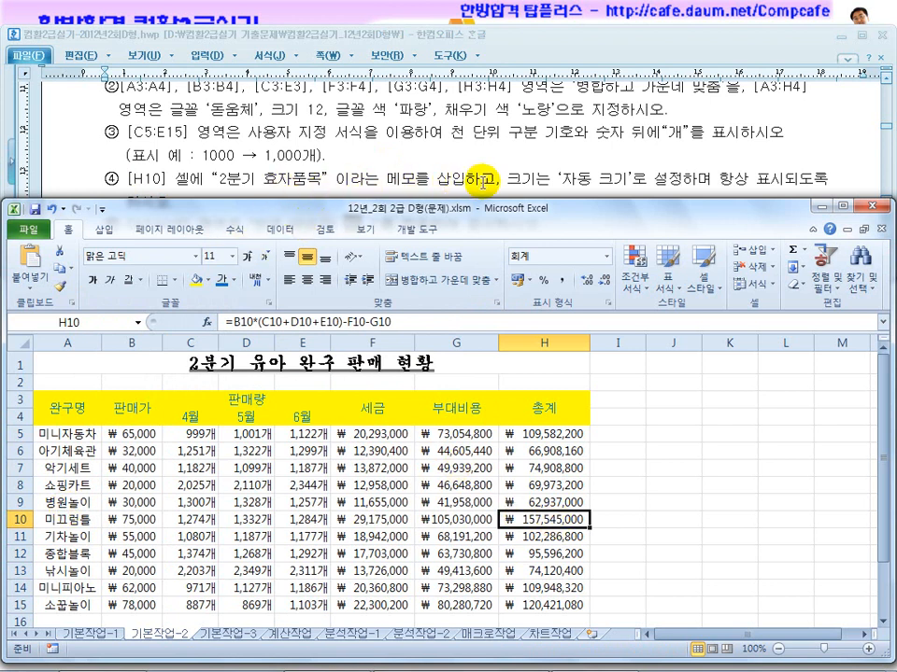
right_click(567, 522)
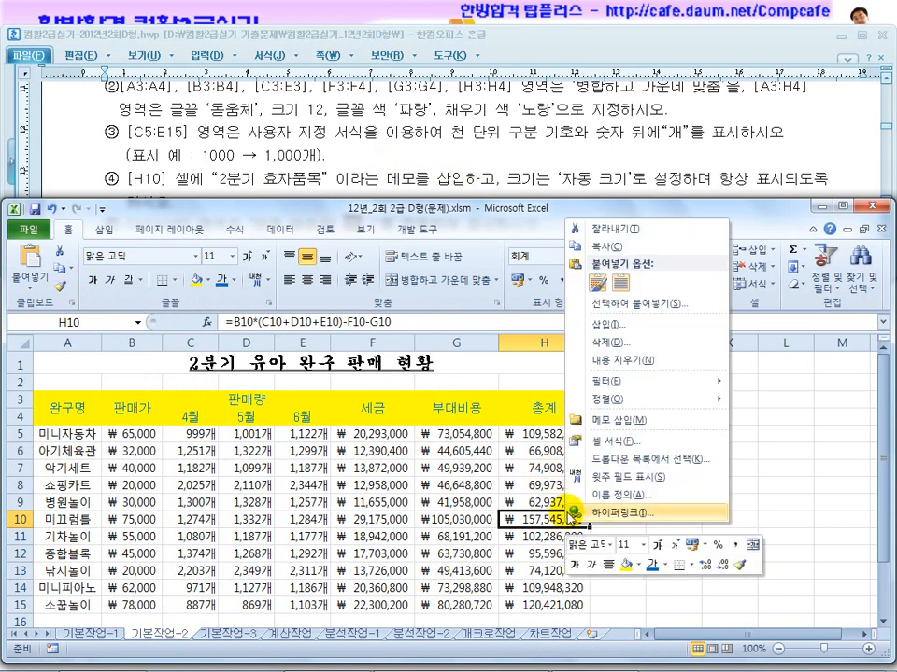
click(609, 427)
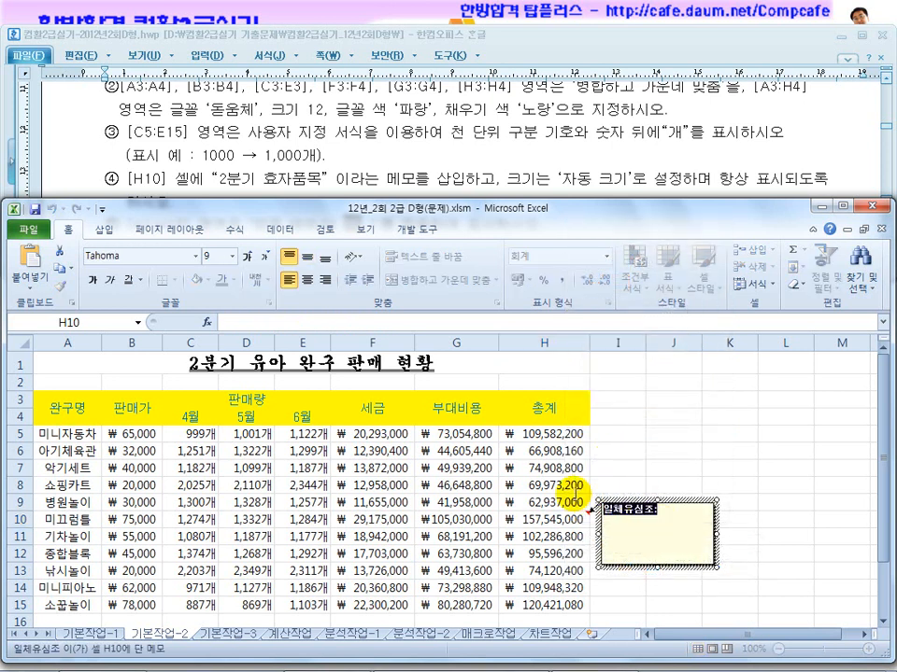
key(BackSpace)
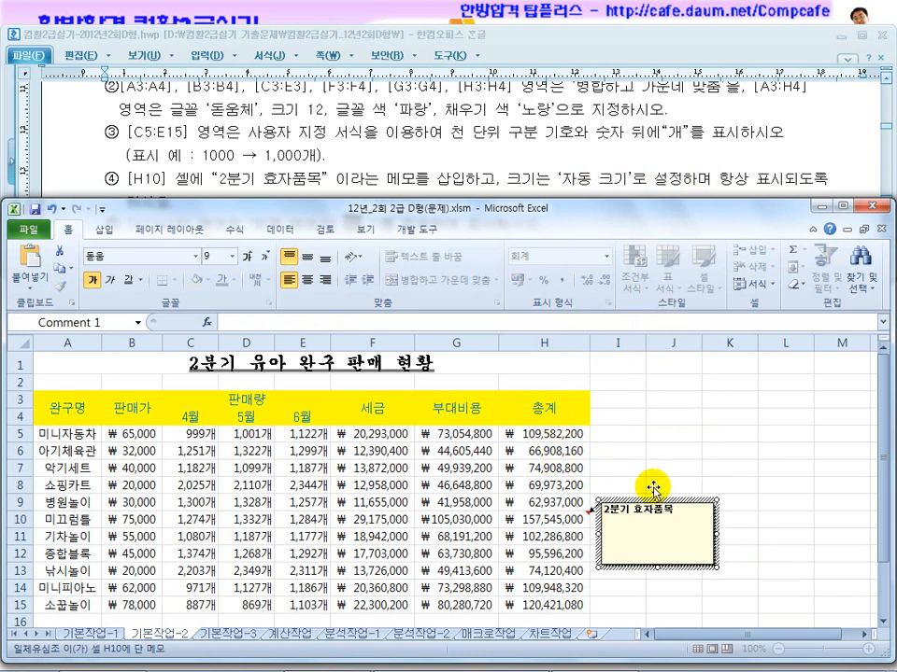
click(639, 528)
right_click(639, 528)
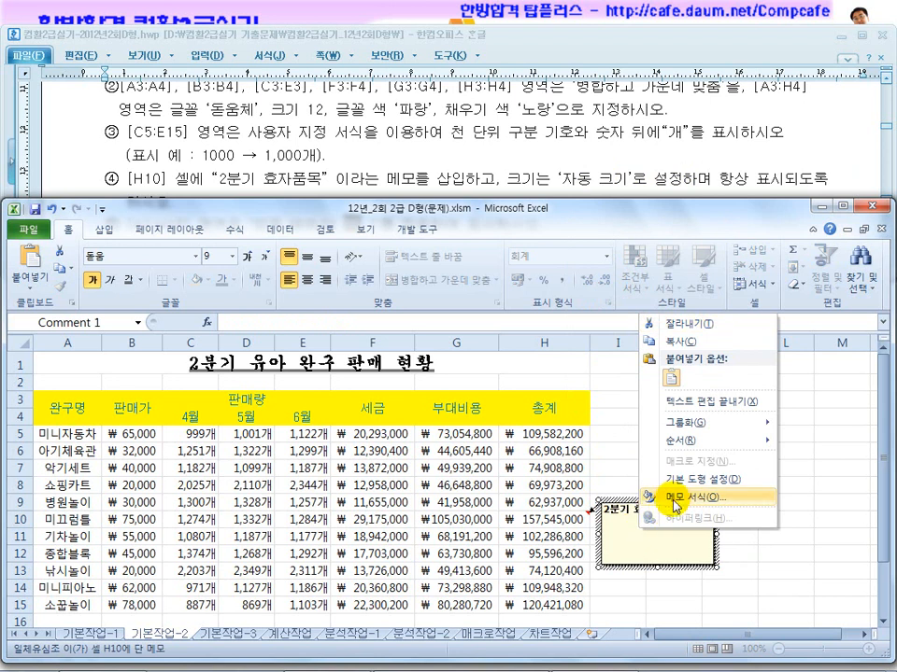
click(660, 453)
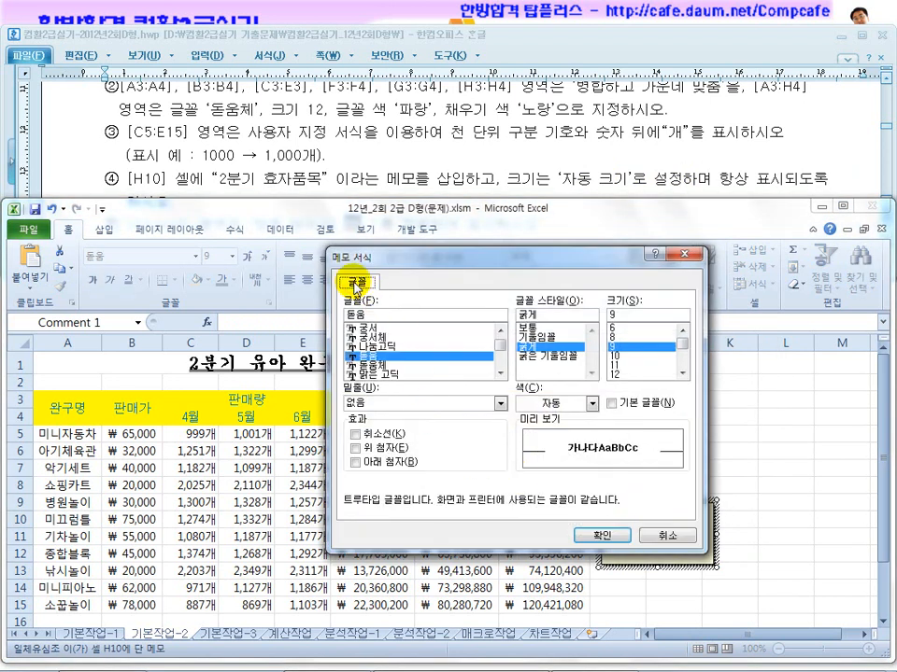
click(690, 254)
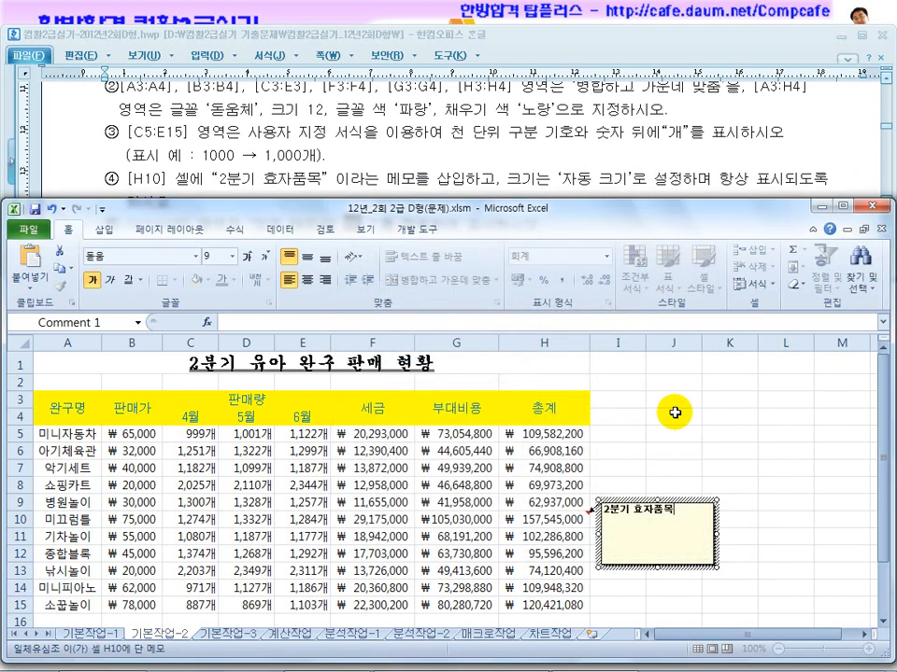
Turn on the automatic size (자동 크기) alignment option for the H10 memo
click(673, 506)
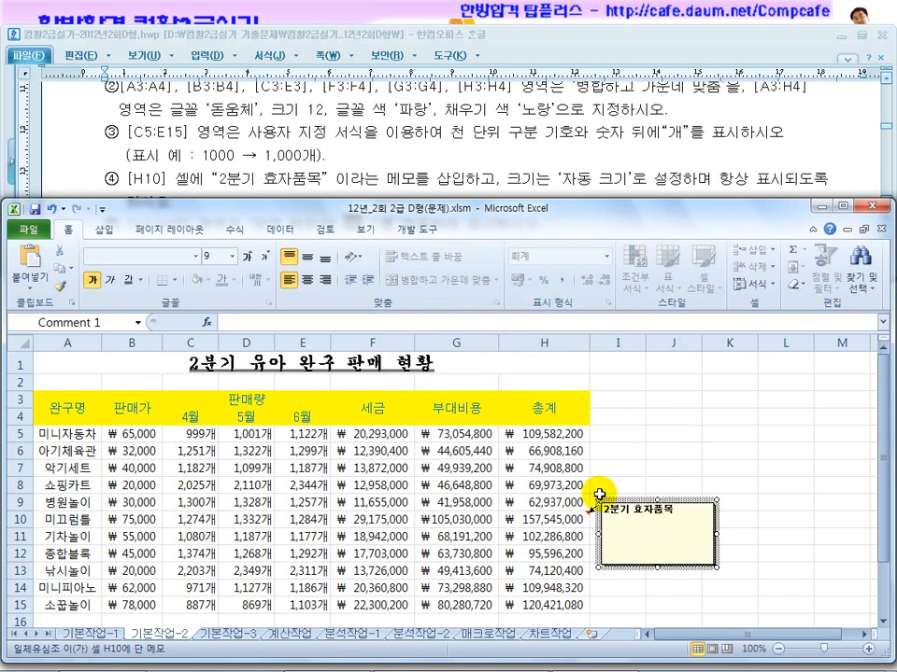
right_click(675, 501)
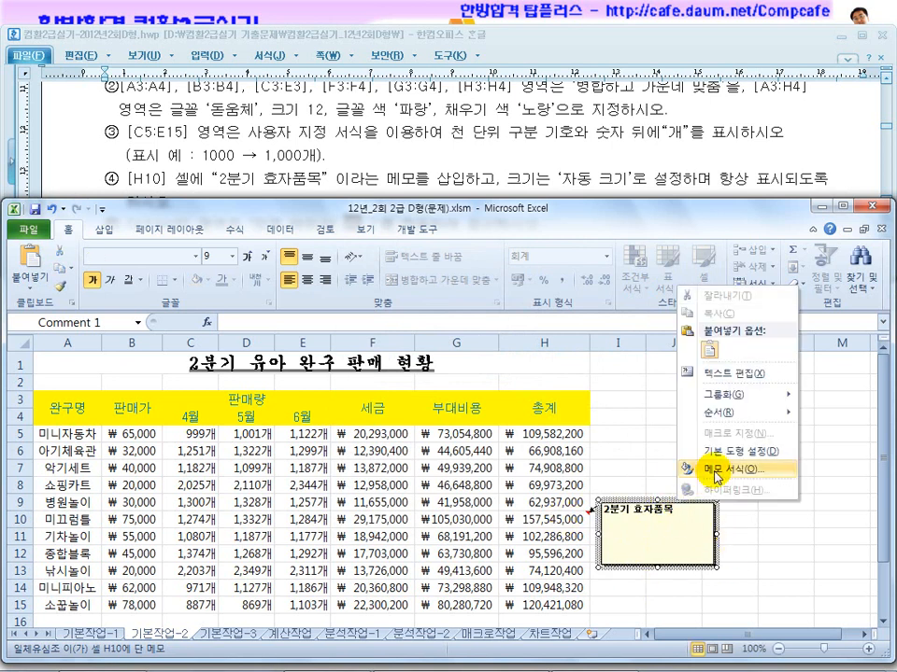
click(714, 470)
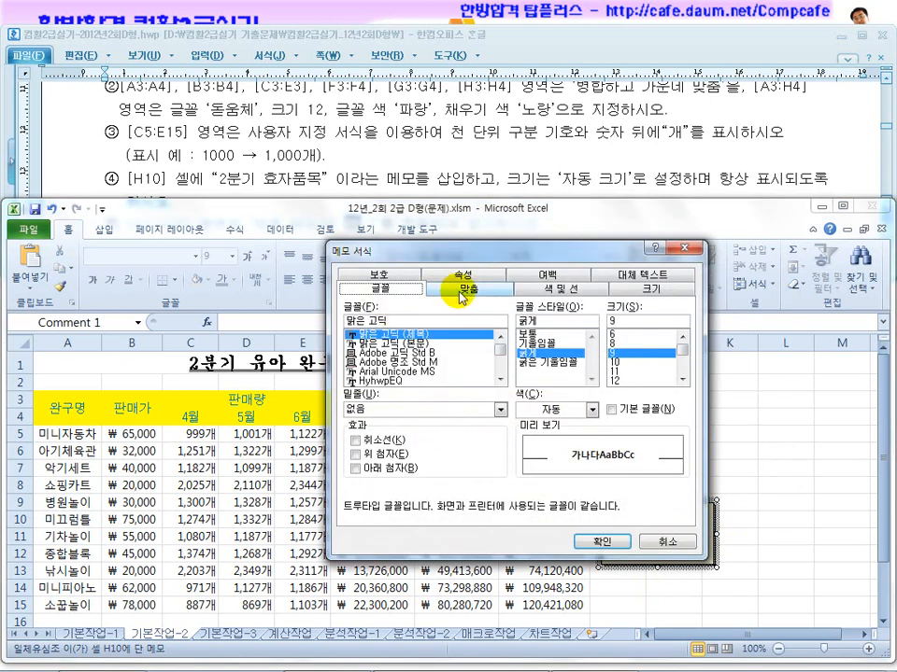
click(460, 291)
click(358, 363)
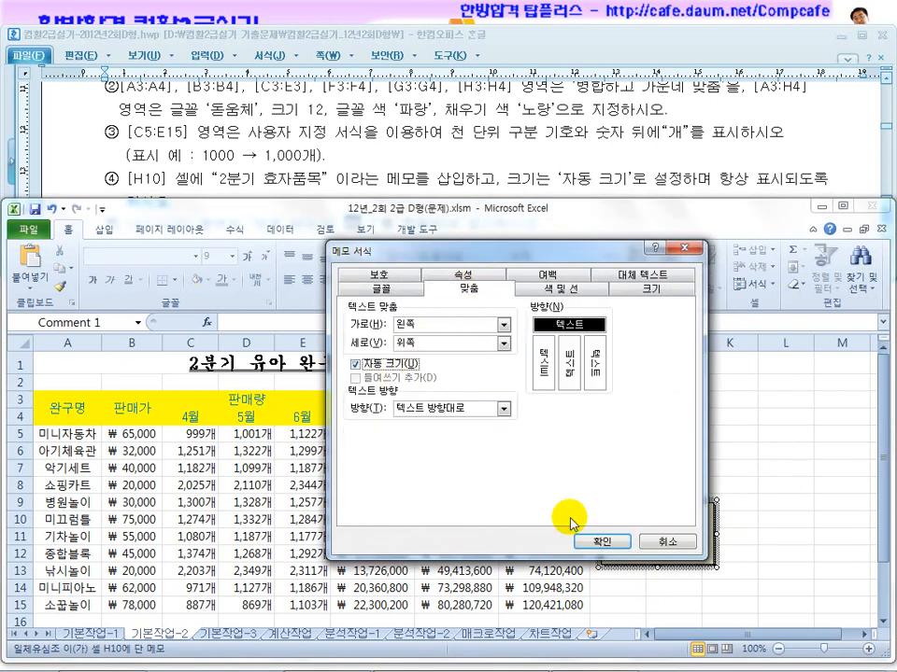
click(605, 541)
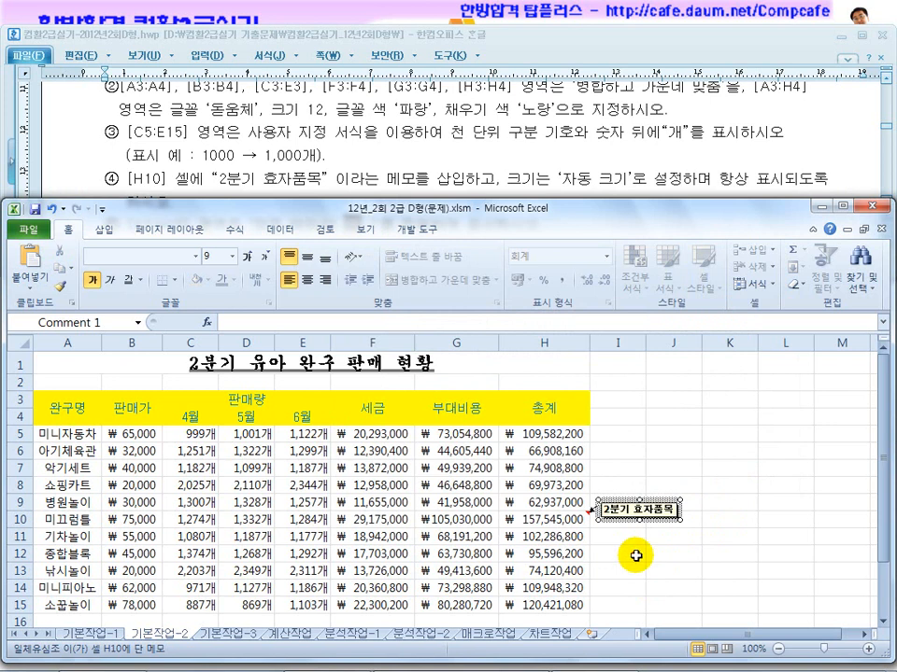
click(632, 552)
click(627, 466)
click(546, 521)
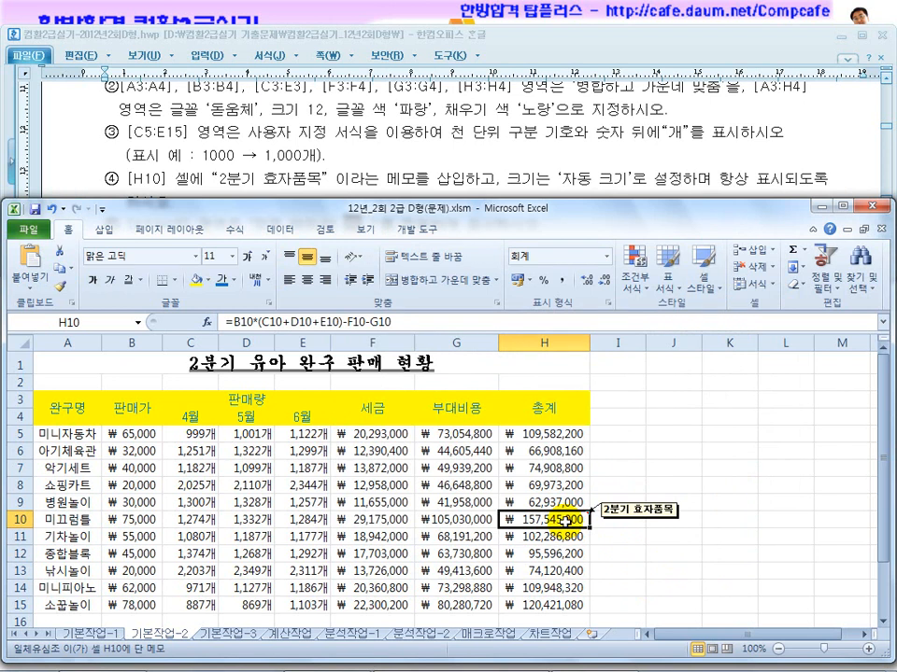
Recheck item ④ in the question document and set the H10 memo to be always displayed
click(521, 135)
scroll(518, 149, down, 3)
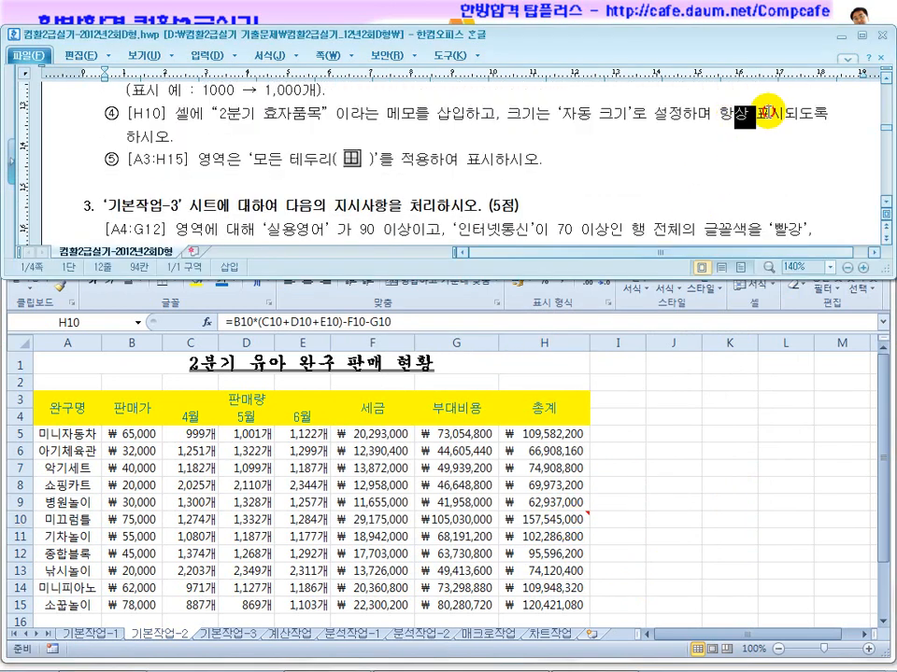
drag(142, 125, 186, 138)
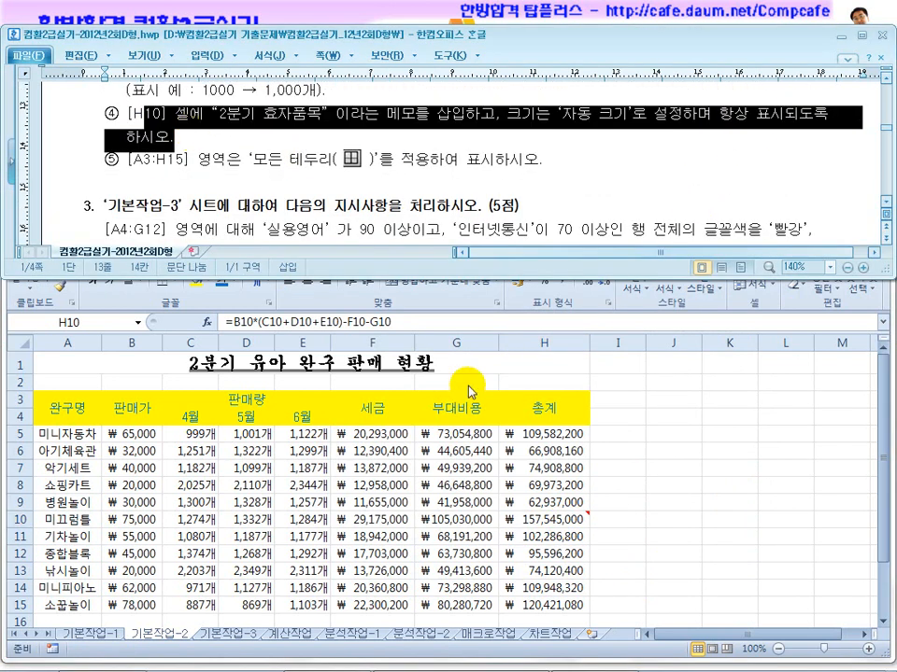
click(531, 515)
right_click(520, 519)
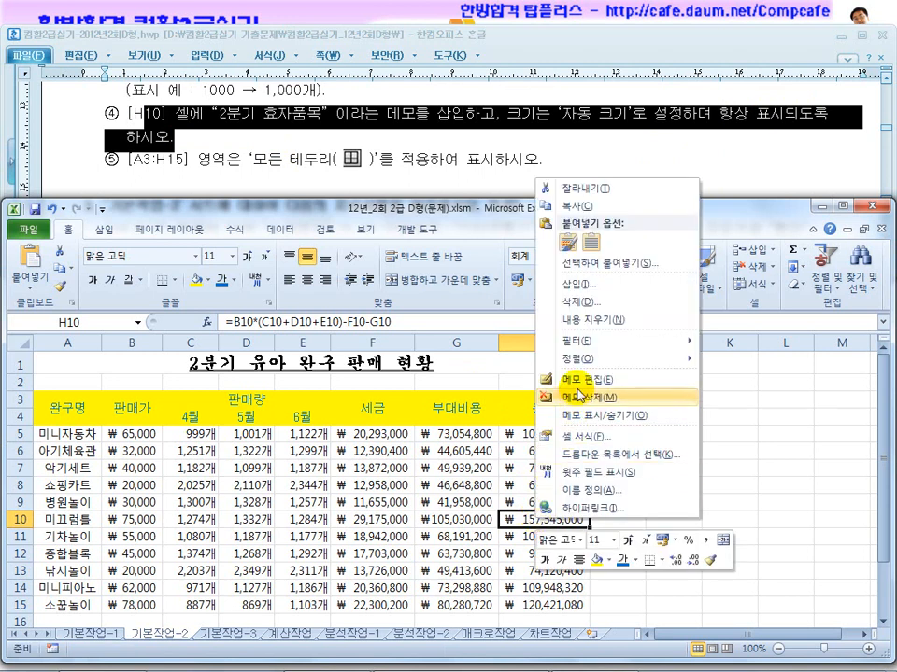
click(585, 417)
click(627, 572)
click(373, 550)
click(634, 416)
click(707, 432)
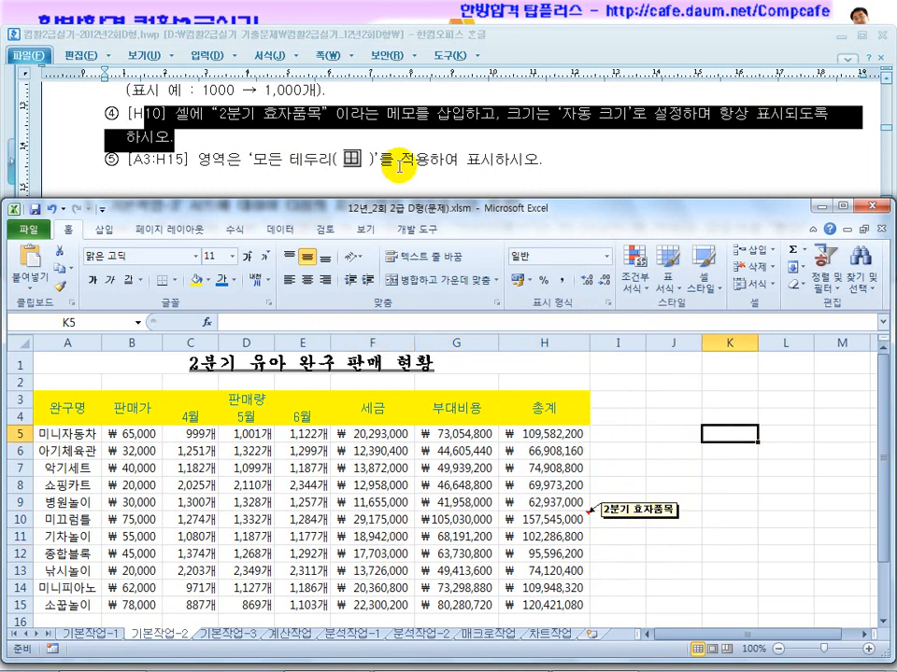
Apply all borders (모든 테두리) to the table range A3:H15
drag(58, 408, 530, 608)
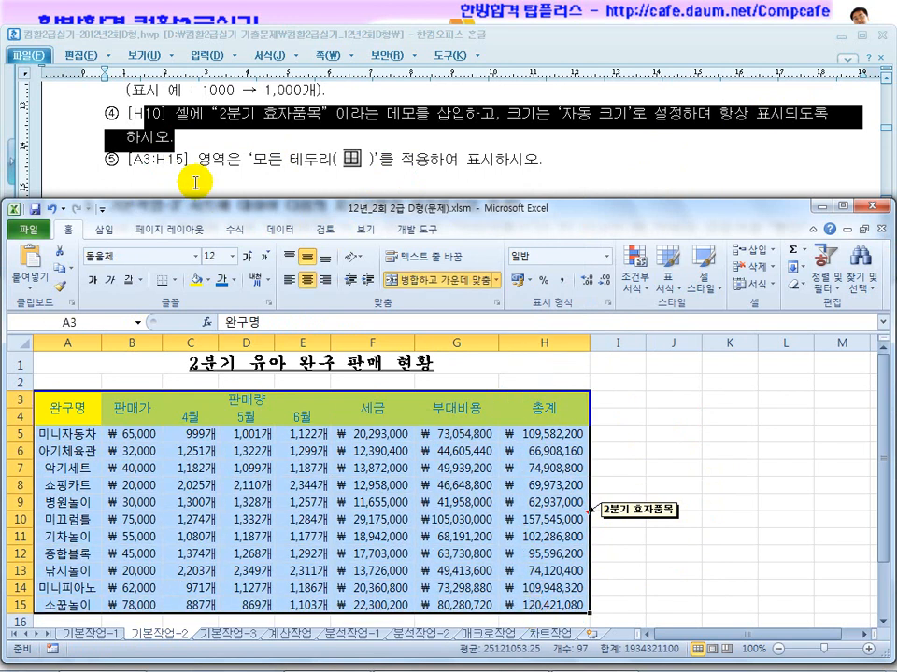
click(174, 281)
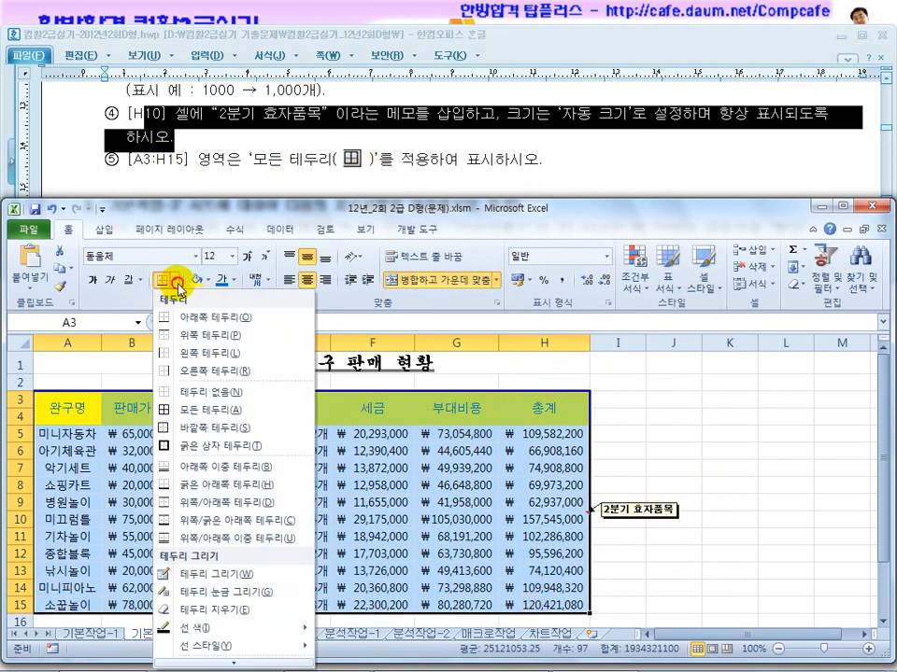
click(196, 411)
Find task 3 in the question document and open the 기본작업-3 sheet in the workbook
click(187, 120)
scroll(253, 157, up, 2)
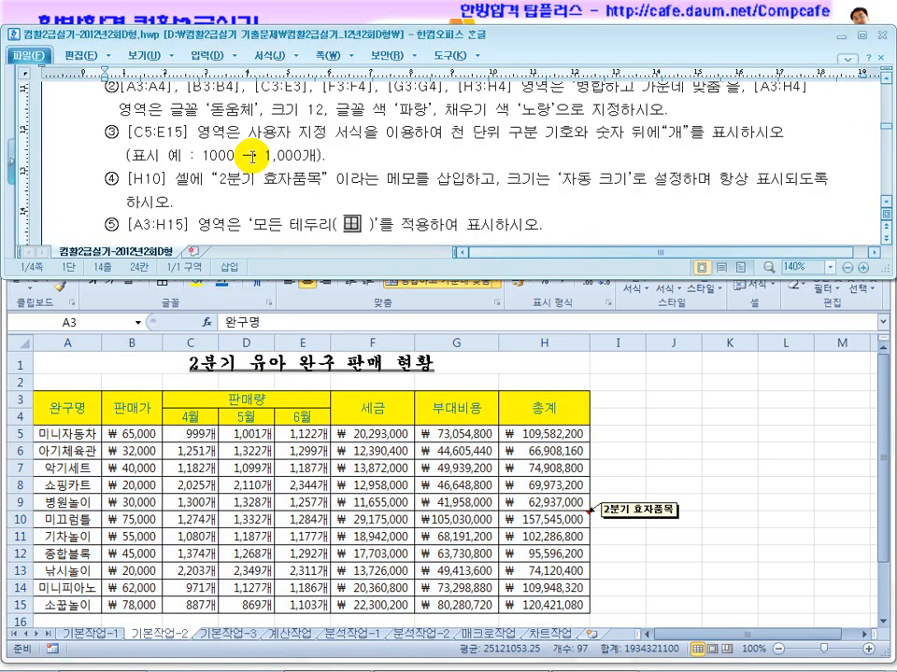
scroll(215, 140, up, 3)
scroll(227, 171, down, 1)
scroll(227, 171, down, 4)
click(198, 133)
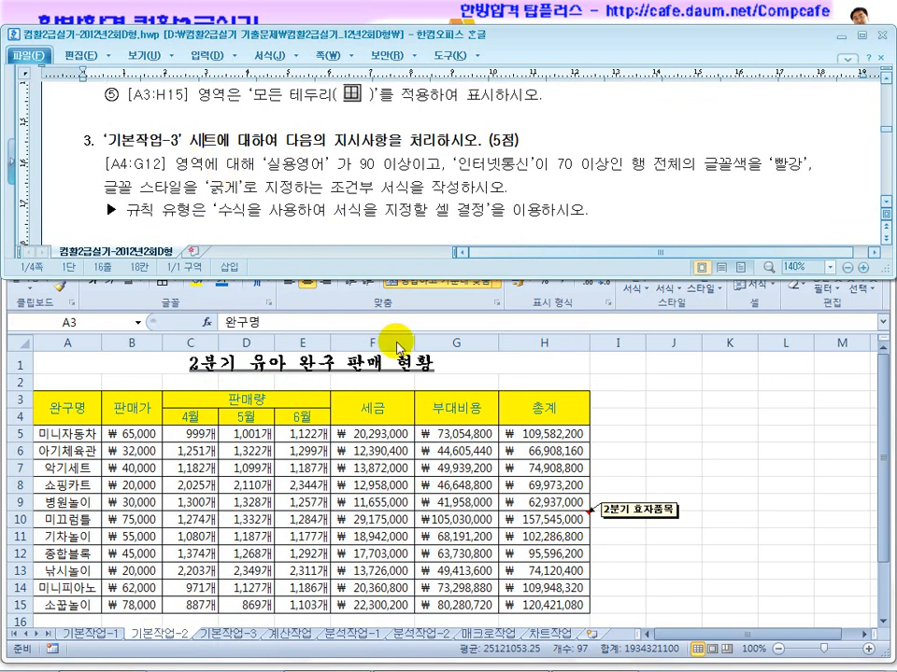
click(217, 626)
click(226, 635)
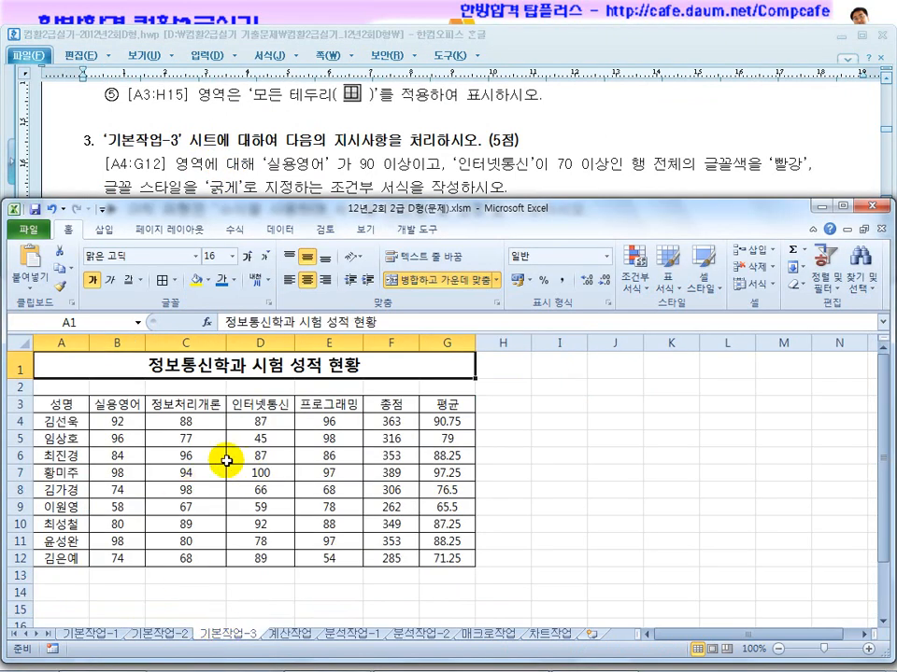
click(329, 152)
drag(308, 189, 356, 191)
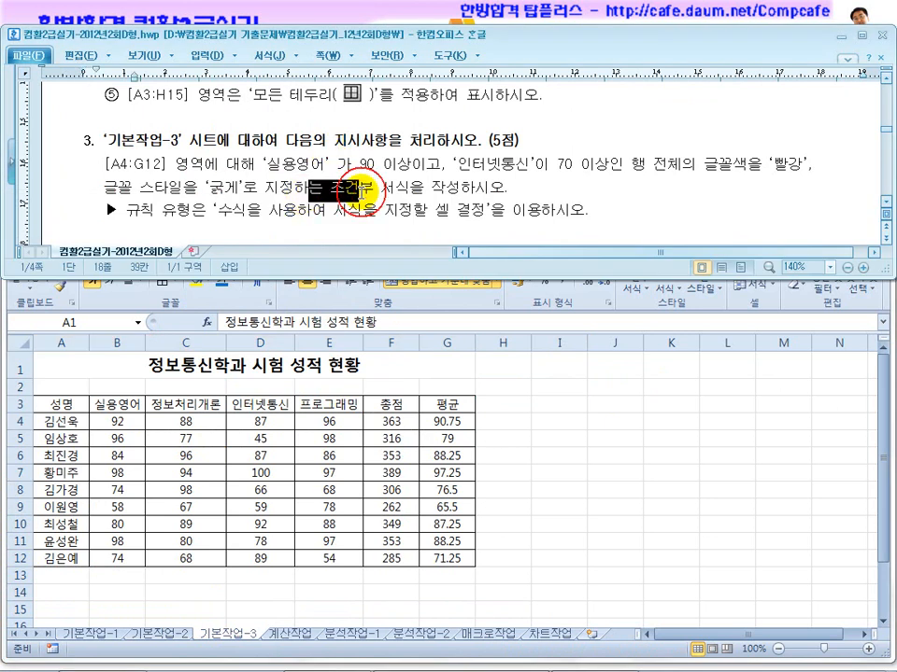
click(352, 441)
drag(59, 405, 443, 403)
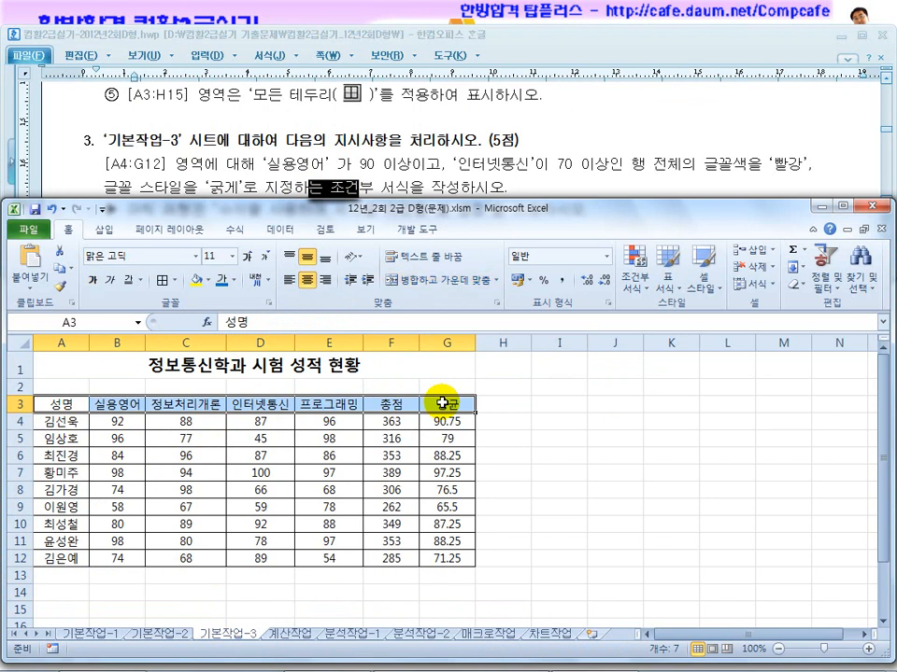
click(69, 423)
drag(68, 423, 114, 421)
drag(435, 558, 52, 429)
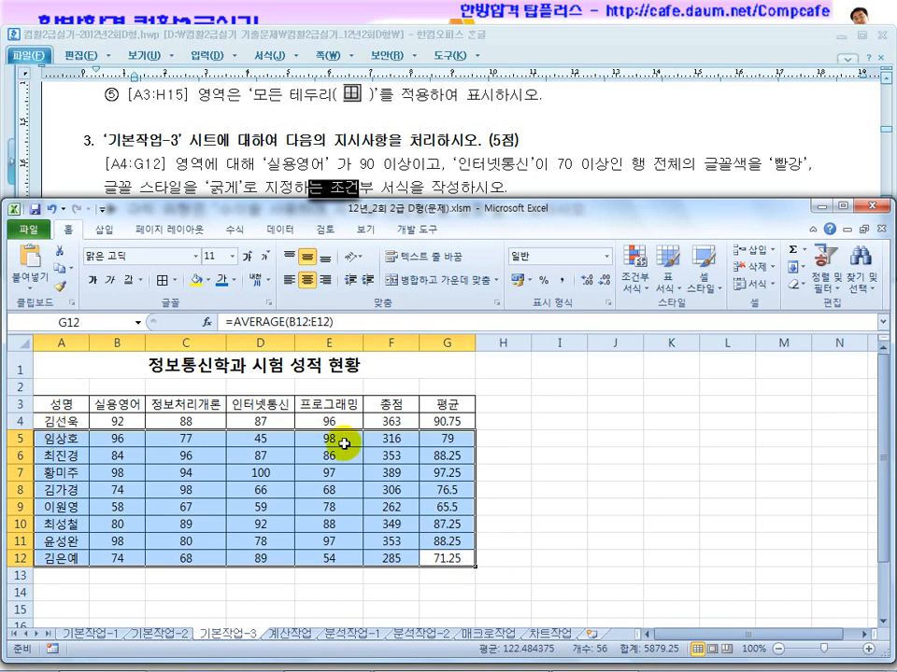
drag(445, 421, 245, 524)
click(80, 407)
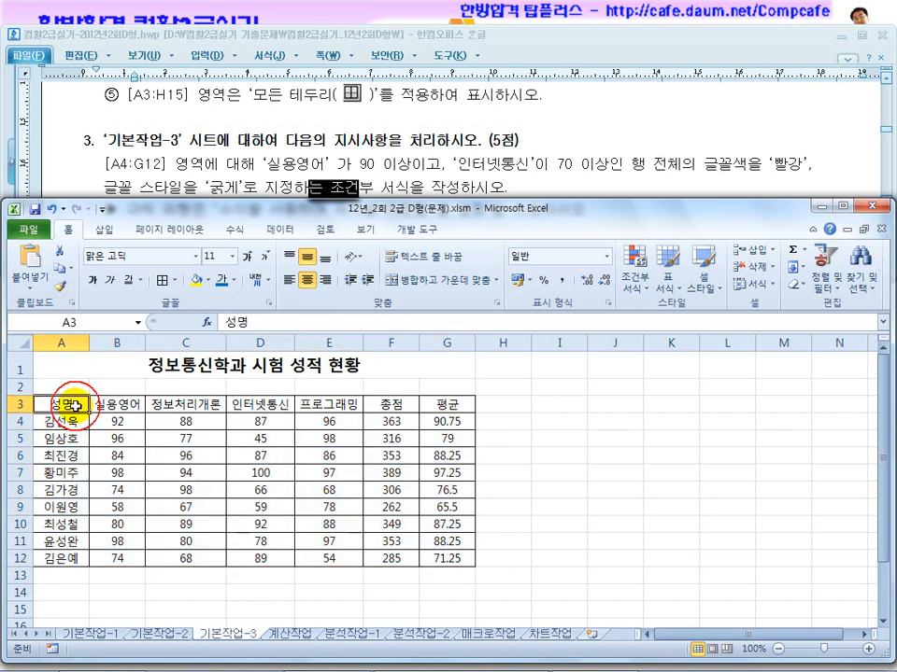
drag(69, 423, 431, 558)
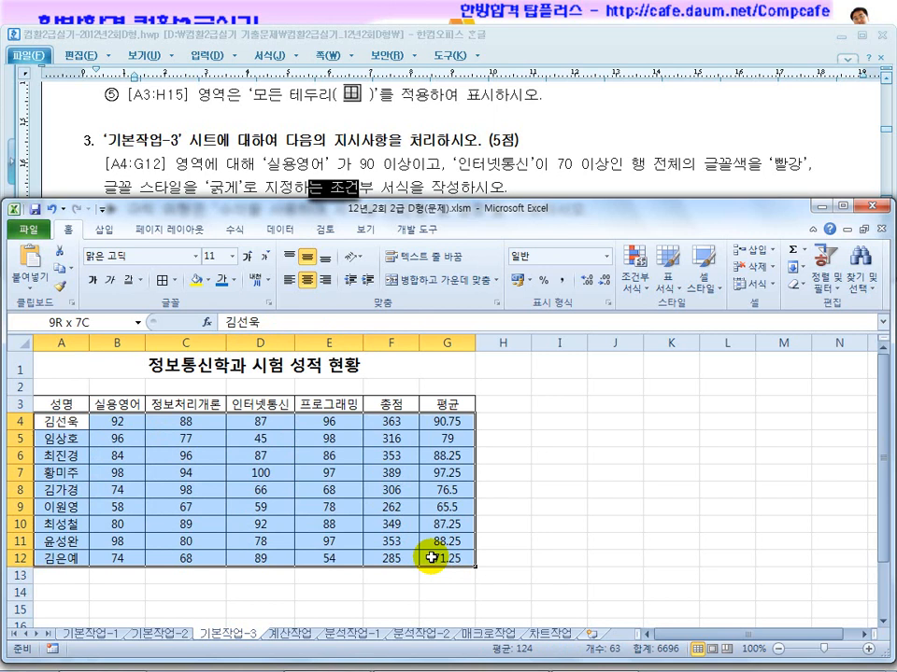
drag(430, 558, 39, 425)
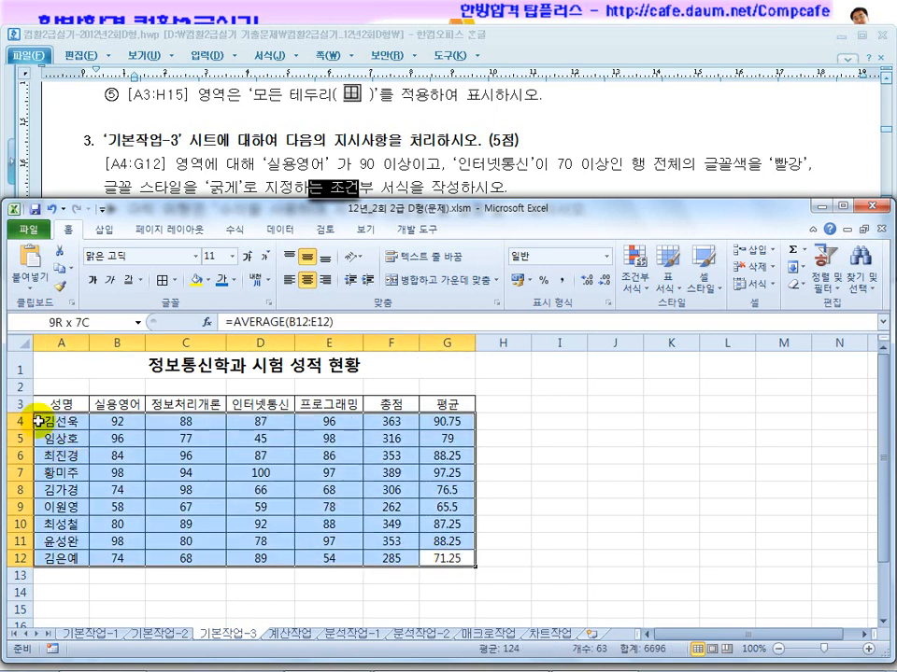
drag(447, 422, 156, 516)
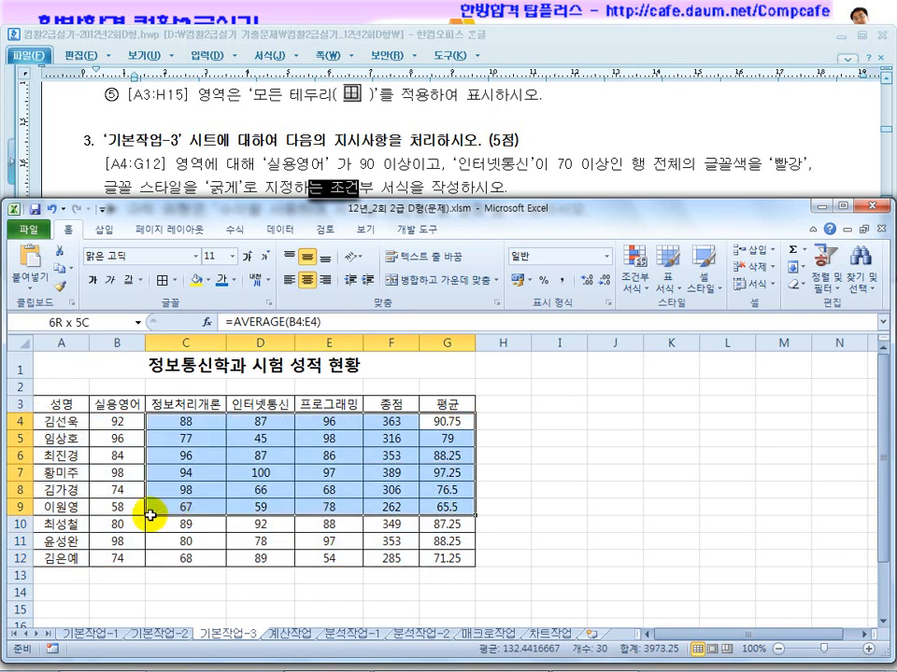
click(62, 421)
drag(62, 408, 446, 406)
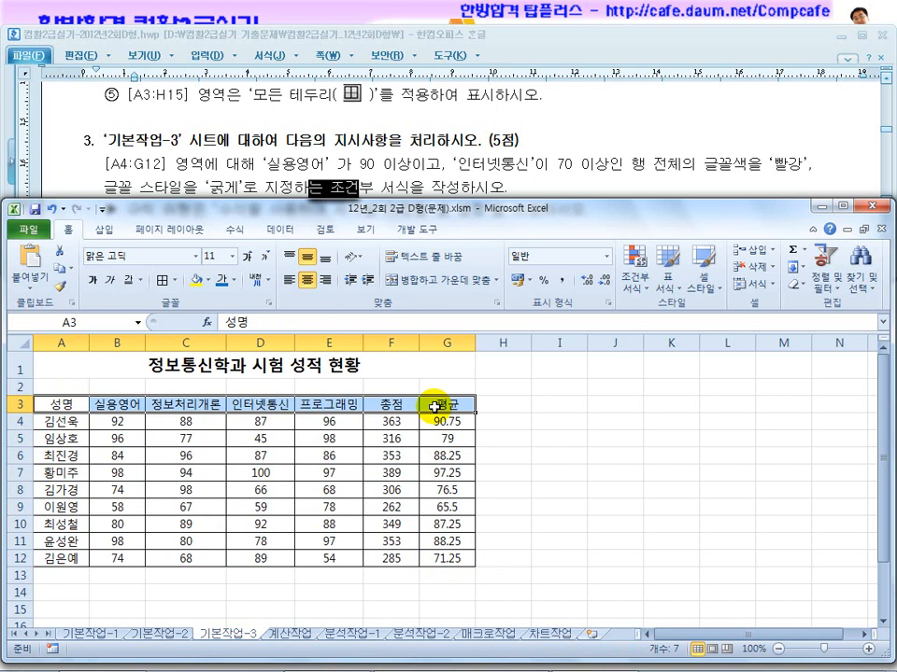
click(61, 403)
Select the data range A4:G12 without the header row, and reread the task 3 conditions in the question document
drag(65, 421, 426, 558)
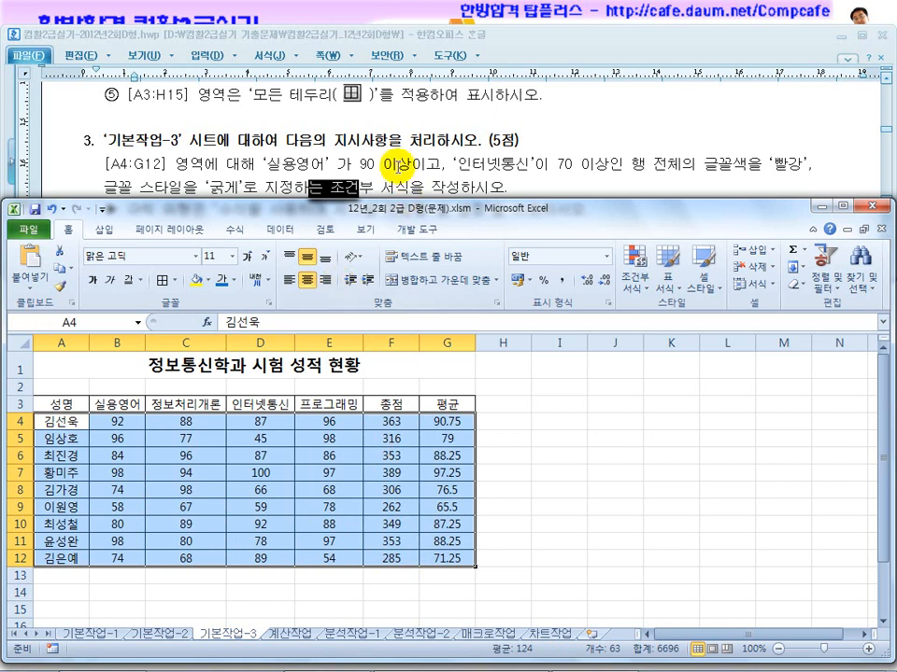
click(401, 173)
scroll(403, 167, down, 1)
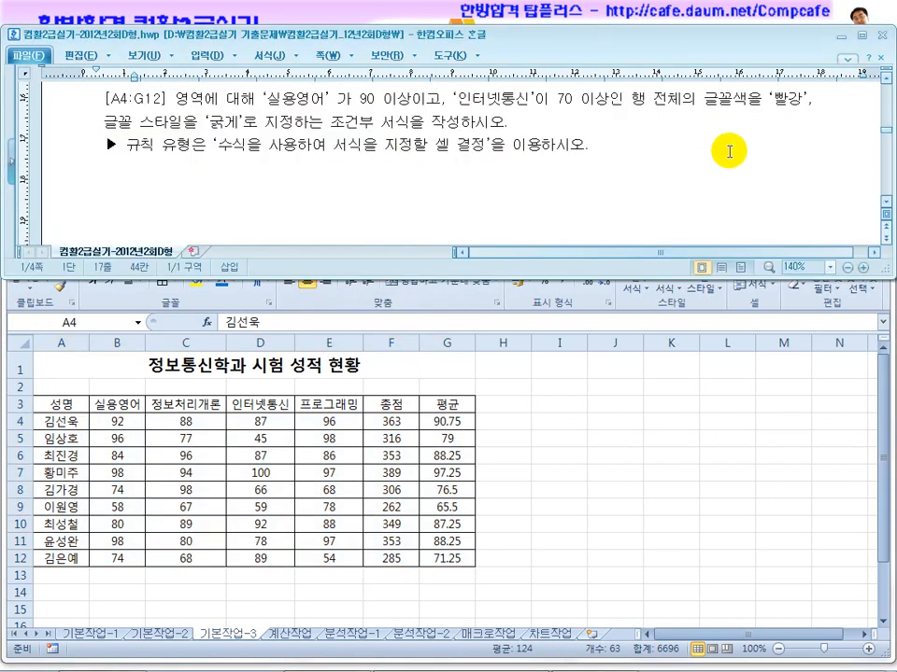
click(882, 75)
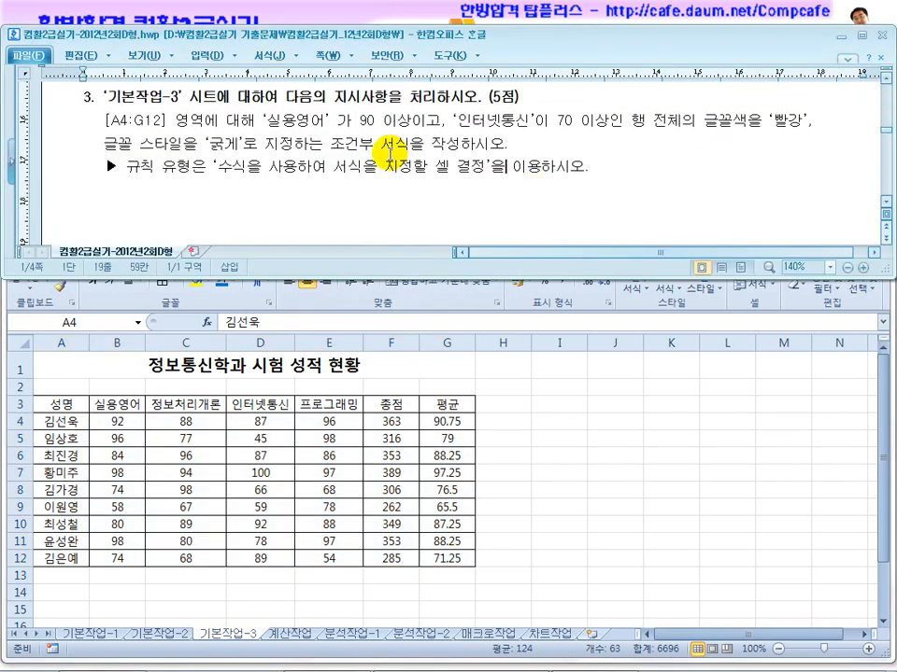
click(322, 403)
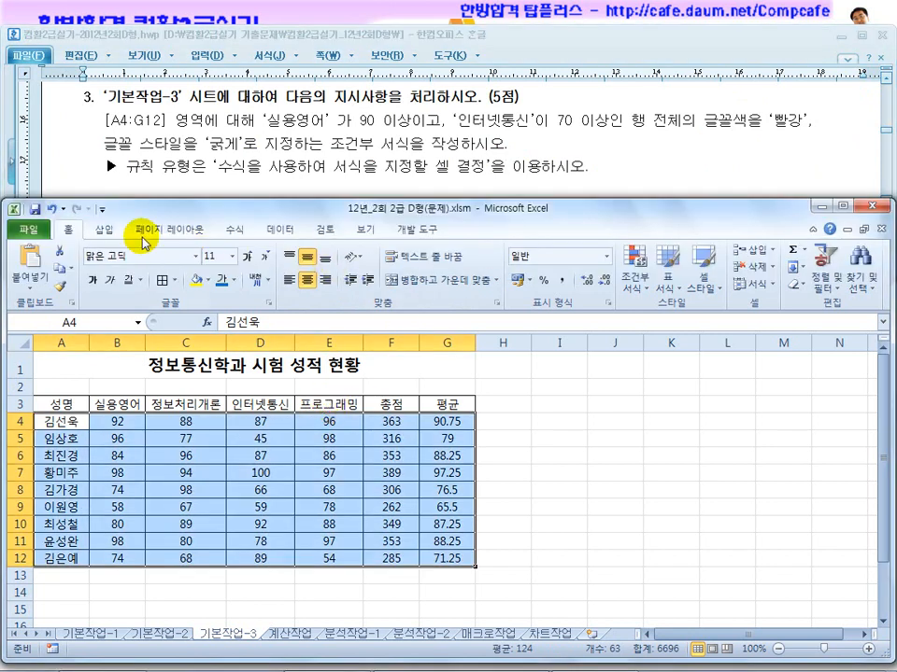
Create a new conditional formatting rule for A4:G12 with the type 수식을 사용하여 서식을 지정할 셀 결정
click(637, 293)
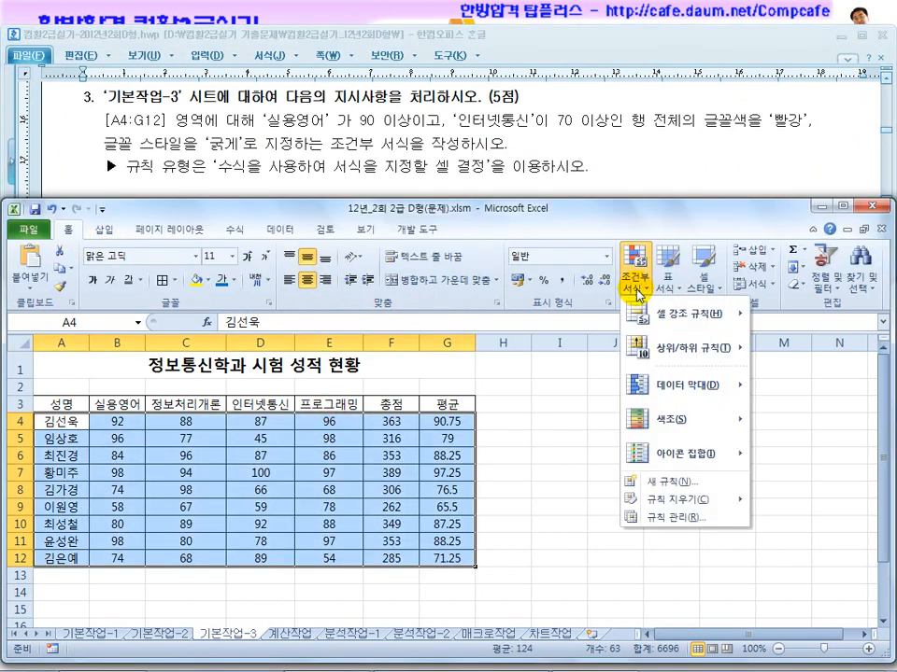
click(663, 485)
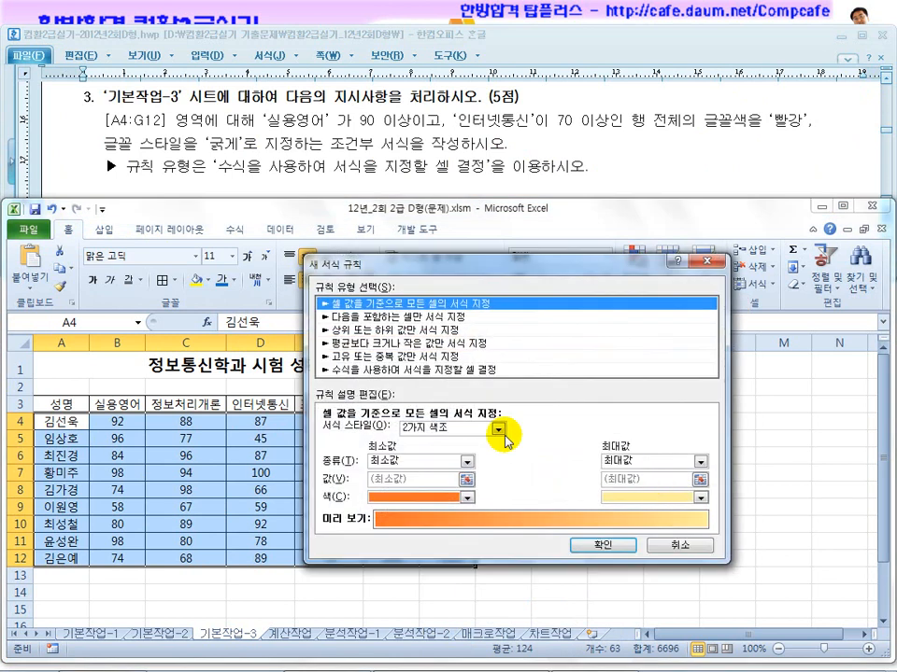
drag(437, 263, 258, 265)
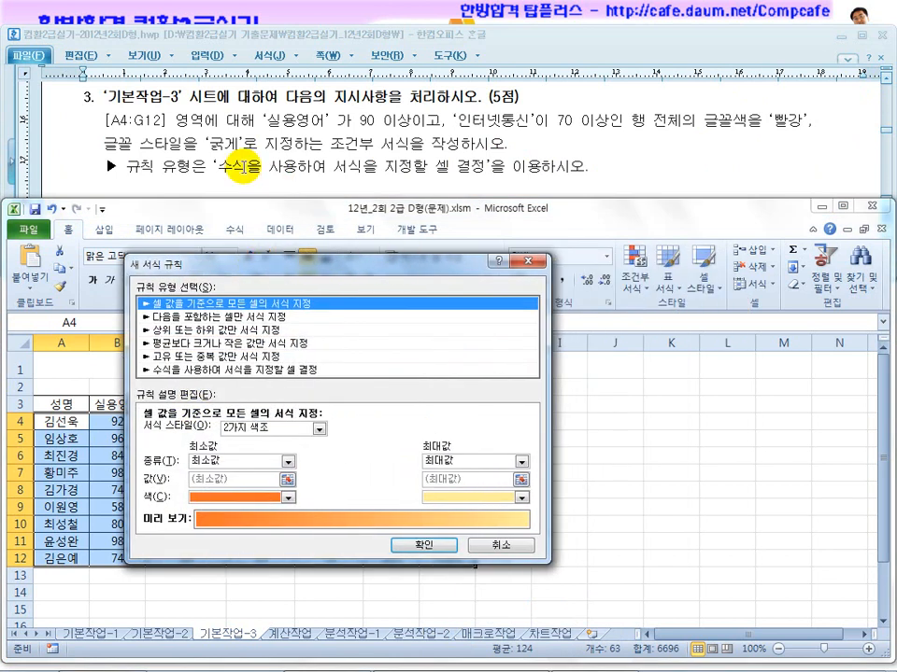
click(226, 371)
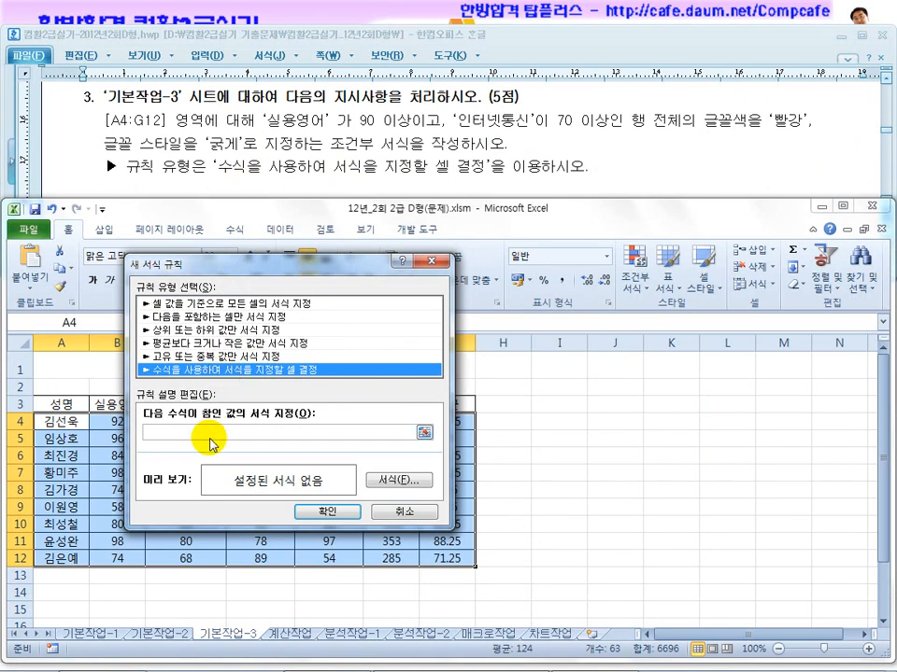
Begin the rule formula with the 실용영어 condition =$B4>=90, fixing only the column of the cell reference
click(210, 432)
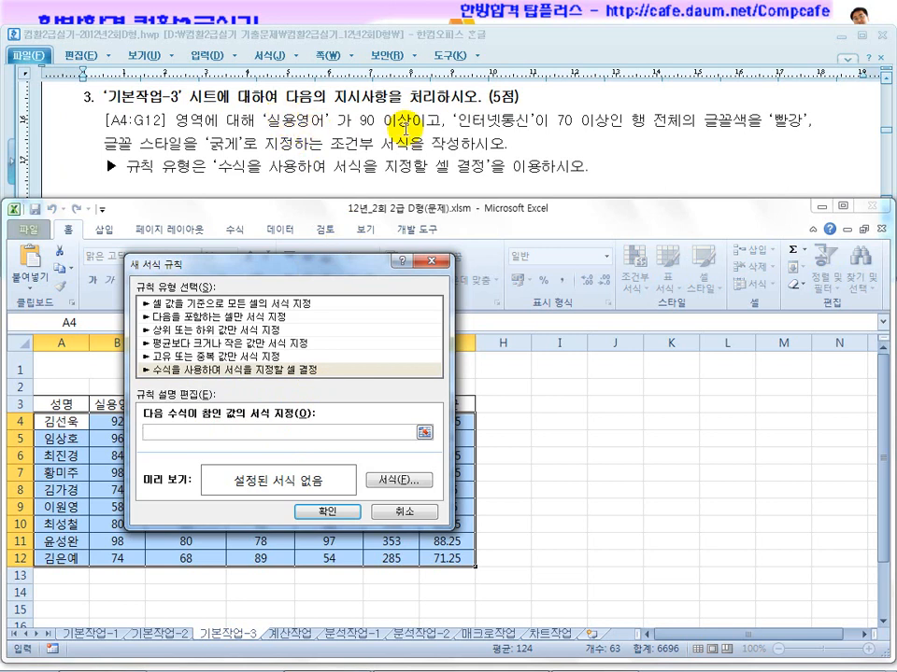
drag(324, 269, 277, 470)
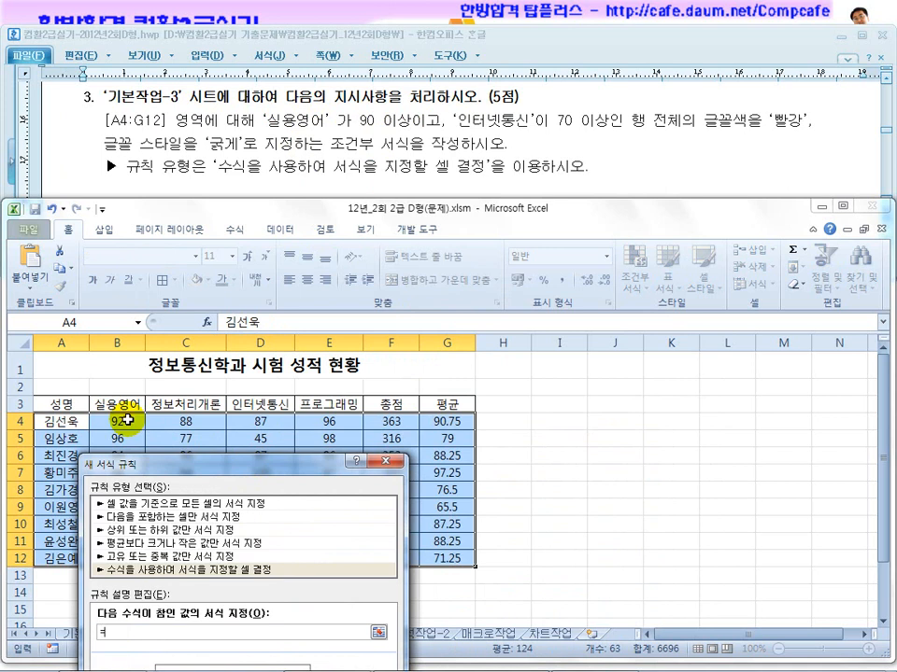
click(127, 421)
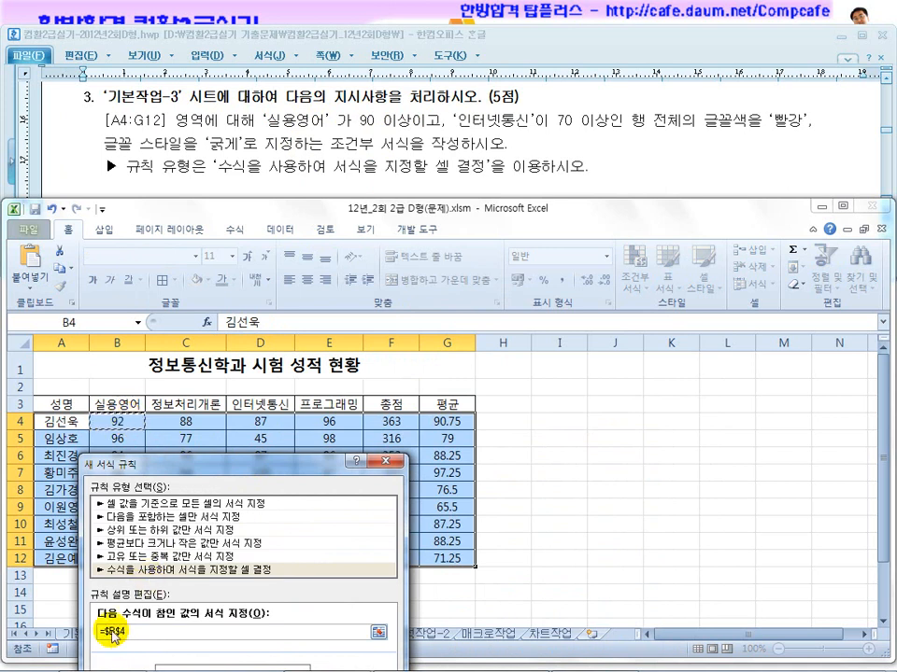
drag(209, 471, 376, 297)
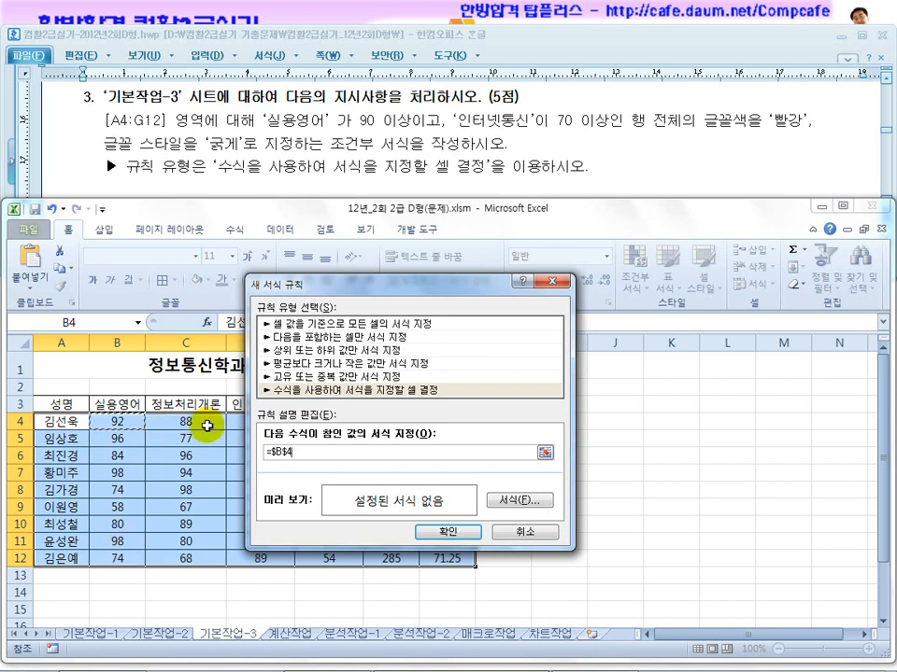
click(271, 452)
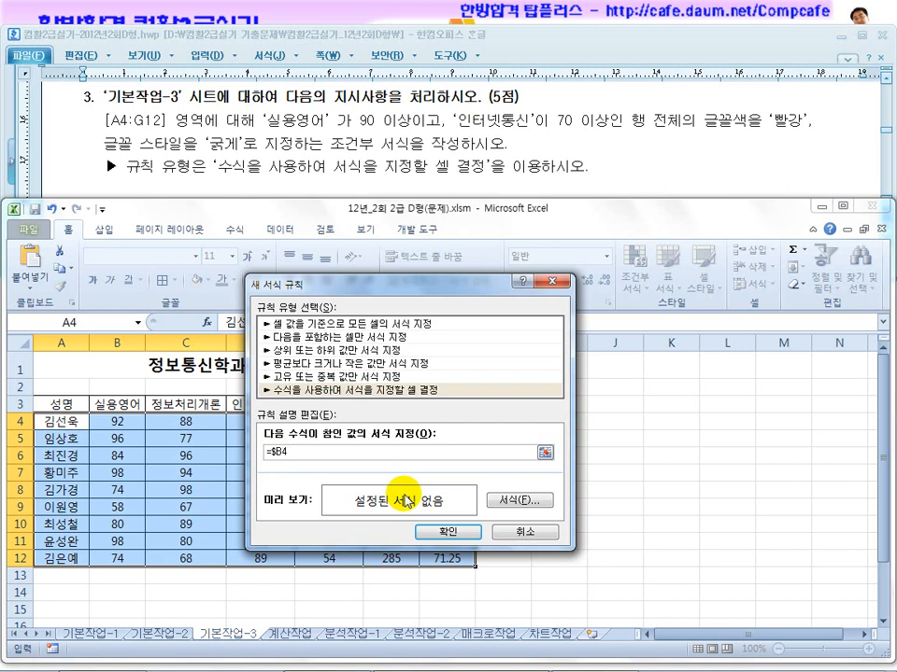
drag(297, 452, 276, 451)
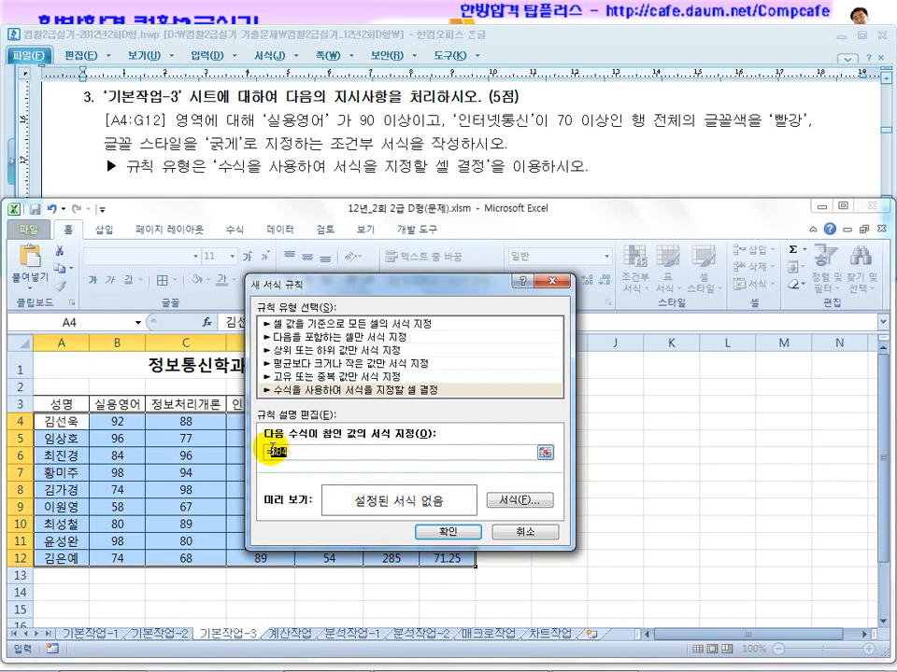
click(117, 422)
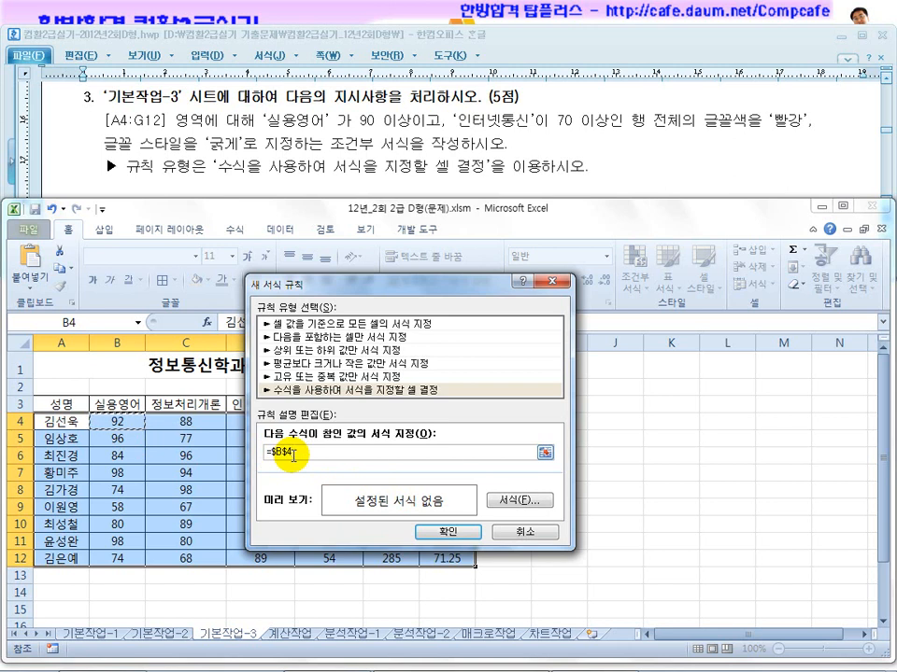
key(F4)
key(F4)
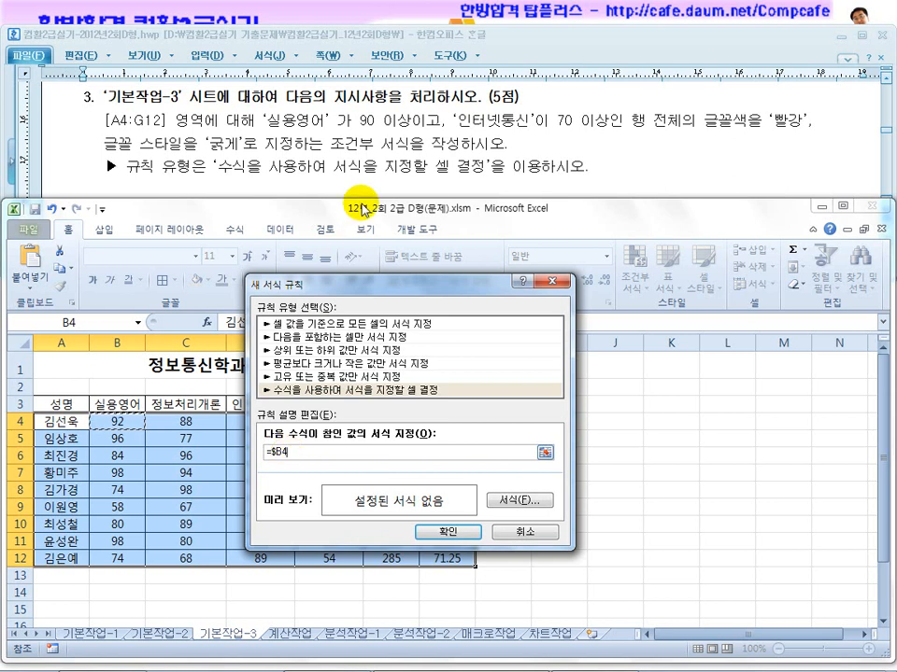
text(>=90,)
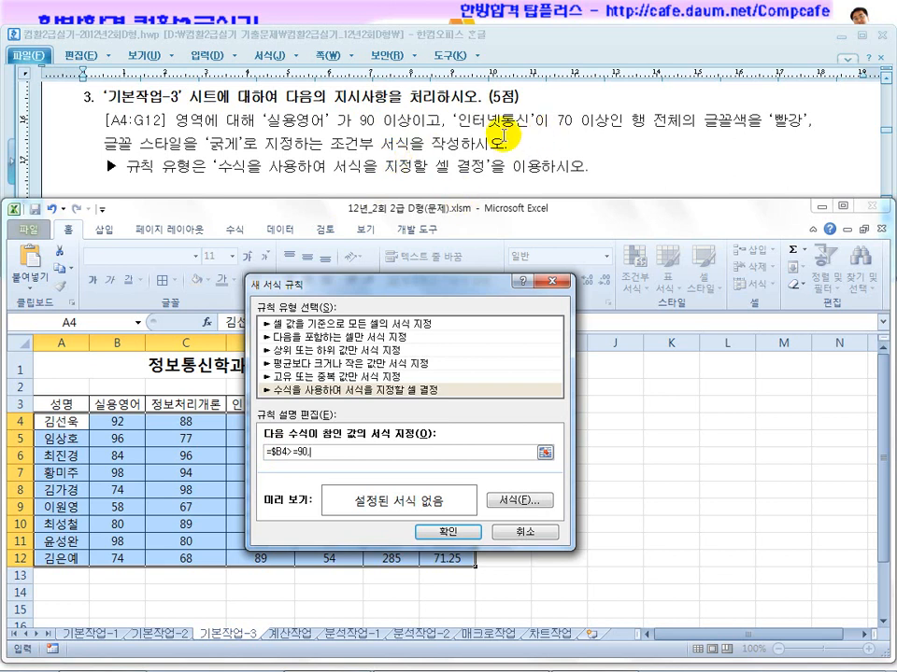
Add the 인터넷통신 condition $D4>=70 to the rule formula, fixing only the column of the cell reference
click(379, 291)
drag(379, 292, 523, 291)
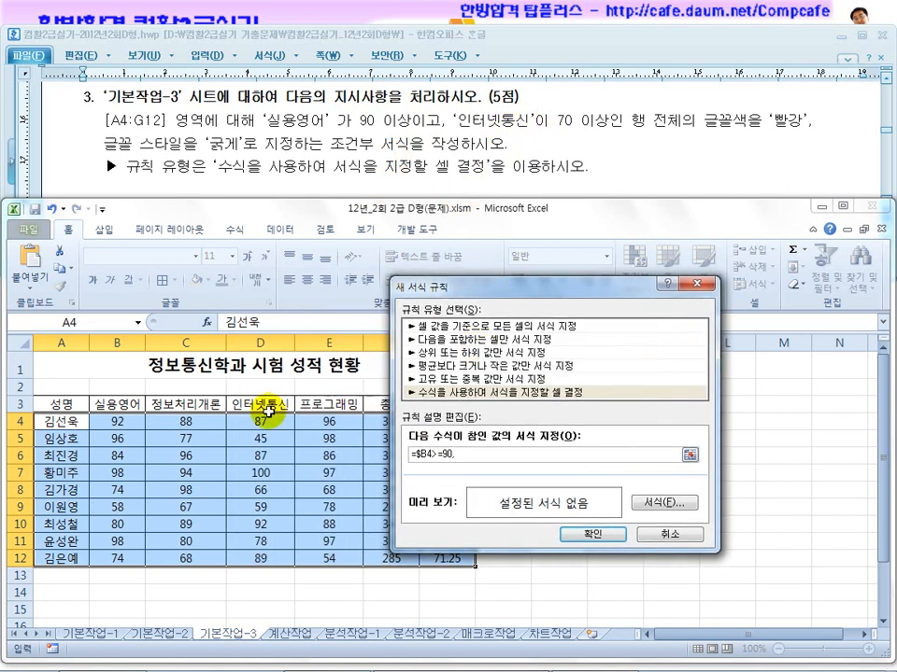
click(252, 423)
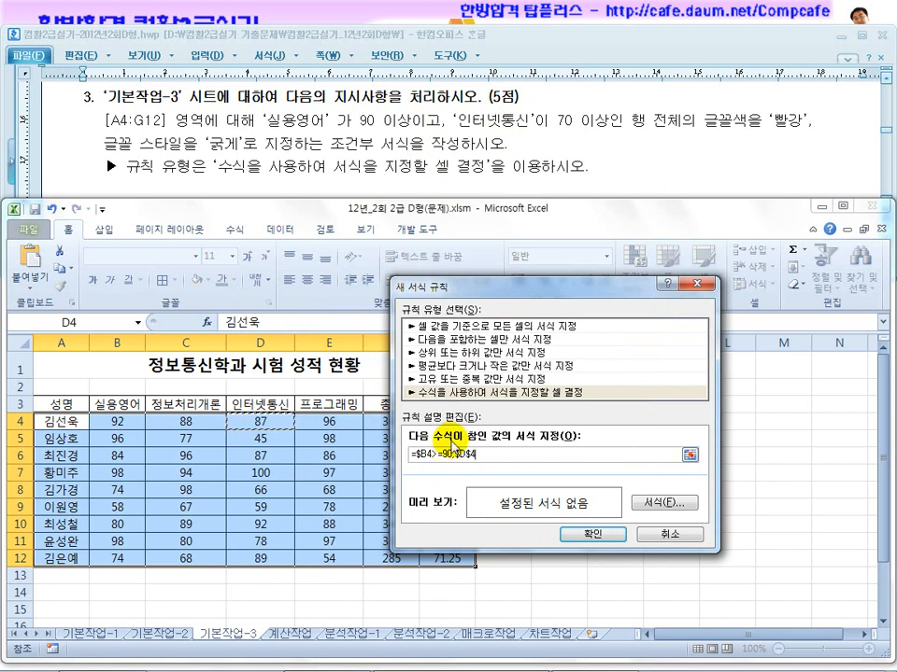
key(F4)
key(F4)
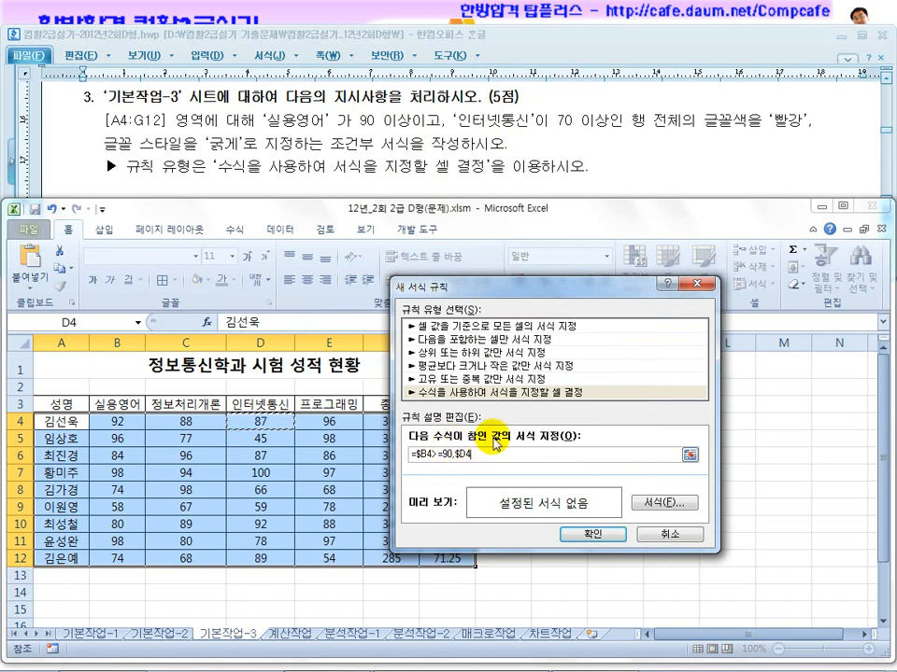
text(>=70)
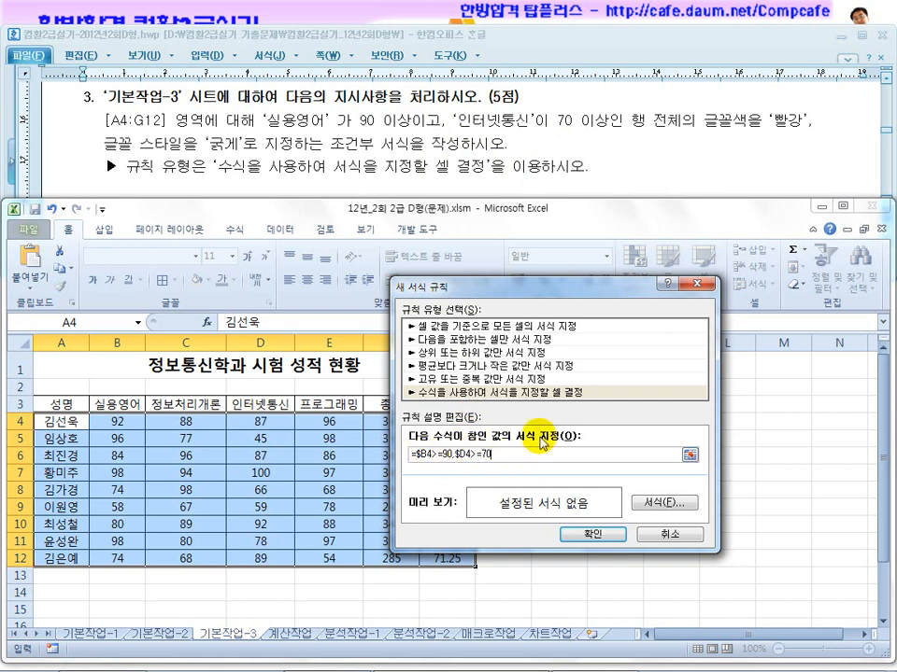
Wrap both conditions in an AND function so the rule formula reads =and($B4>=90,$D4>=70)
key(Left)
key(BackSpace)
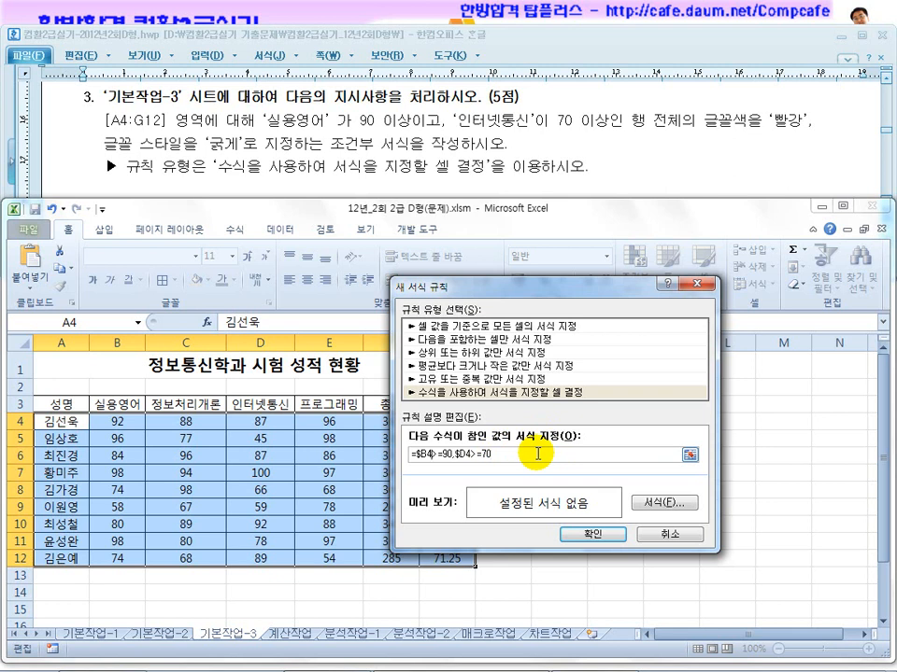
text(and()
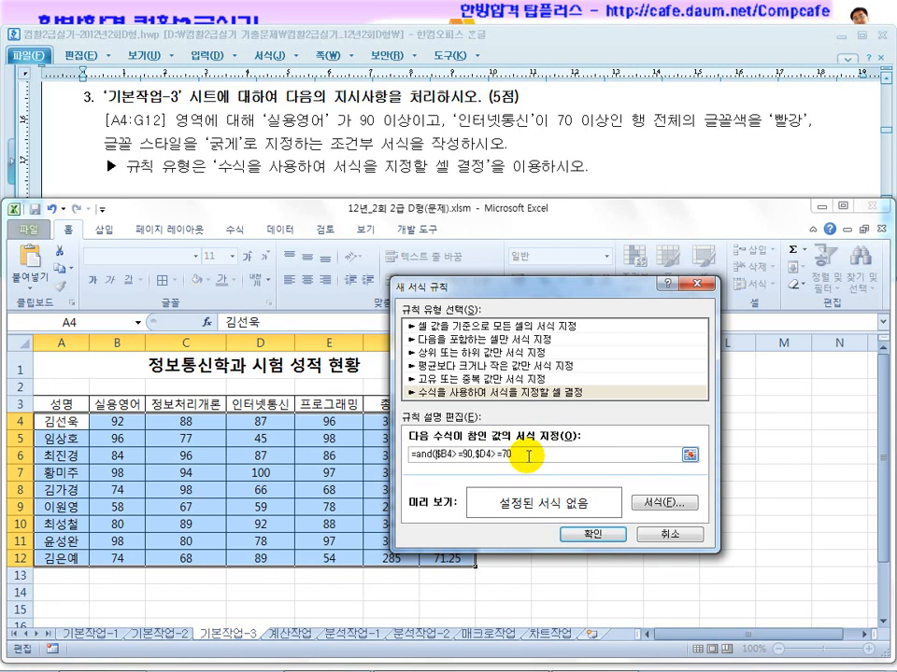
click(530, 455)
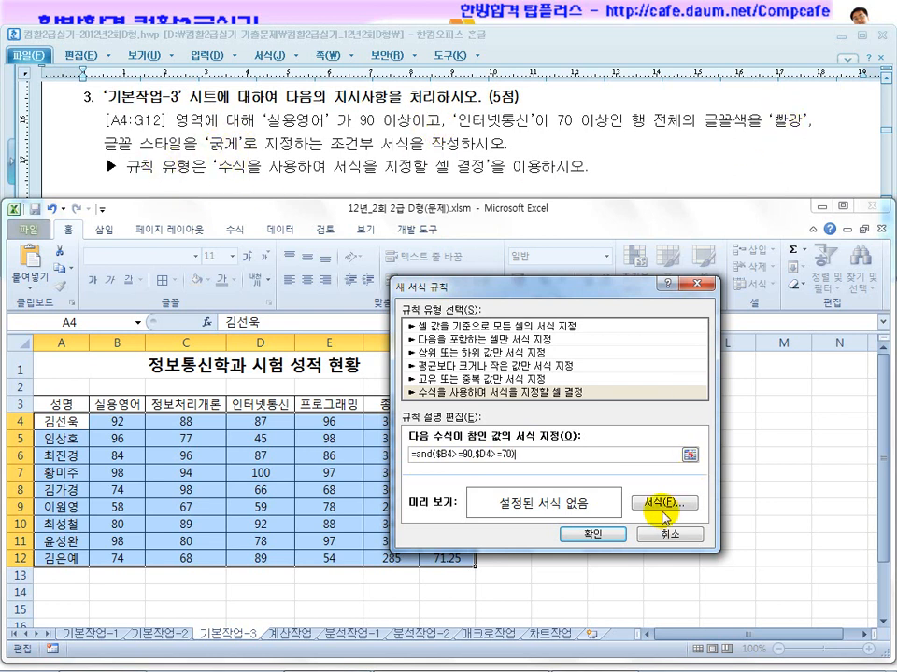
Set the rule's format to the standard red font color and the 굵게 font style, and apply the rule to A4:G12
click(660, 504)
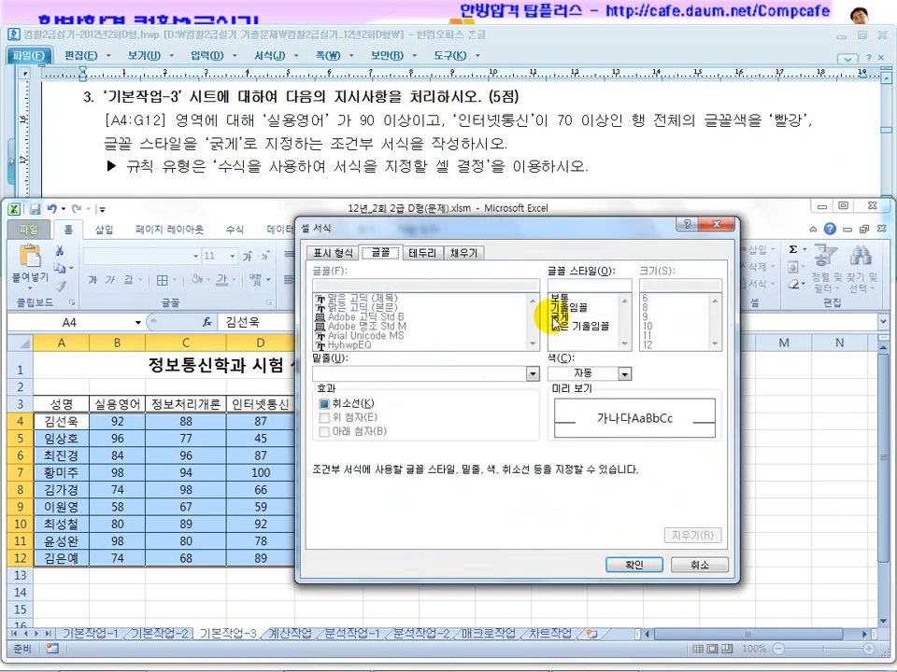
click(588, 373)
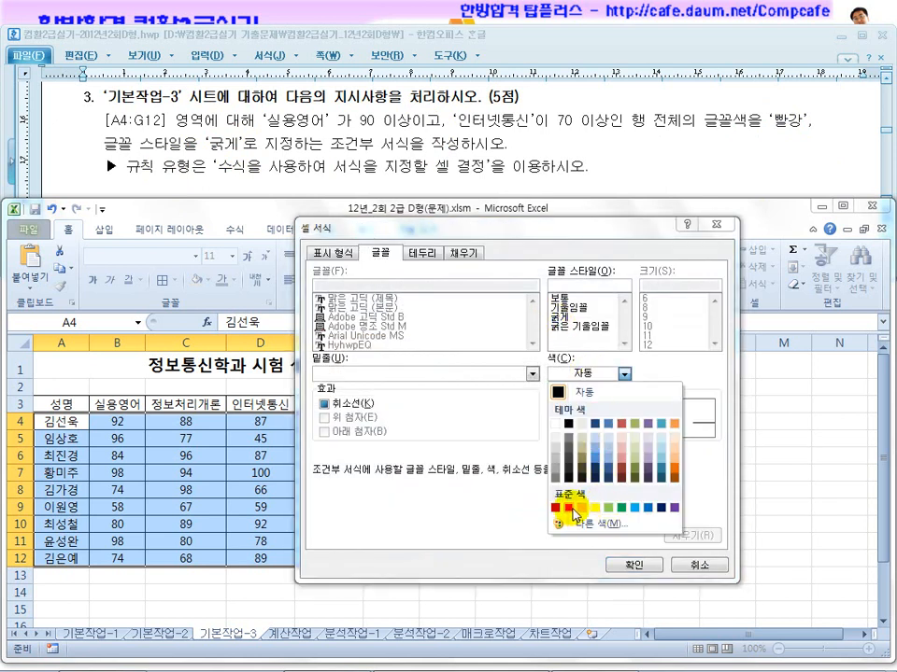
click(569, 508)
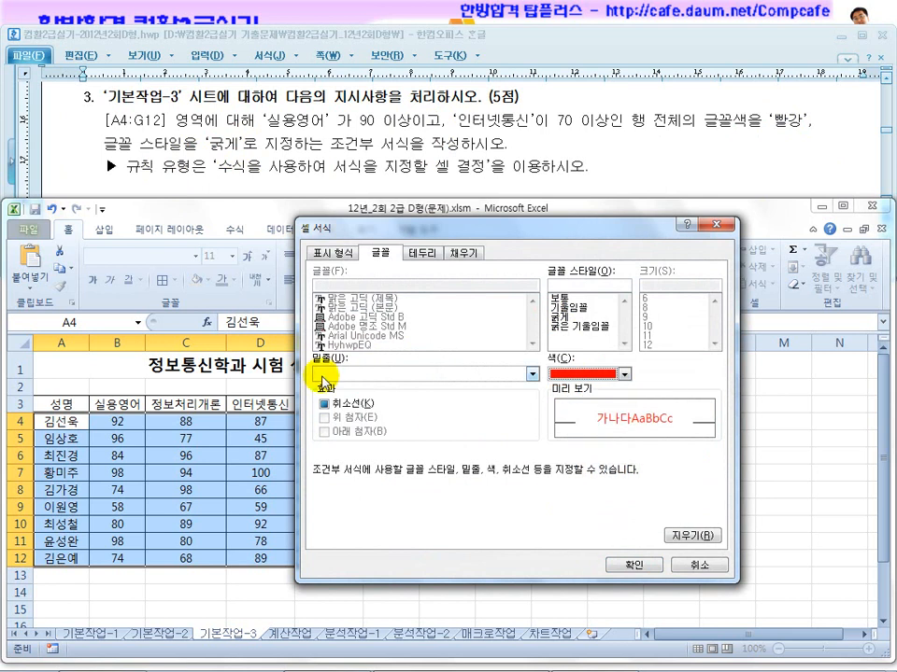
click(565, 318)
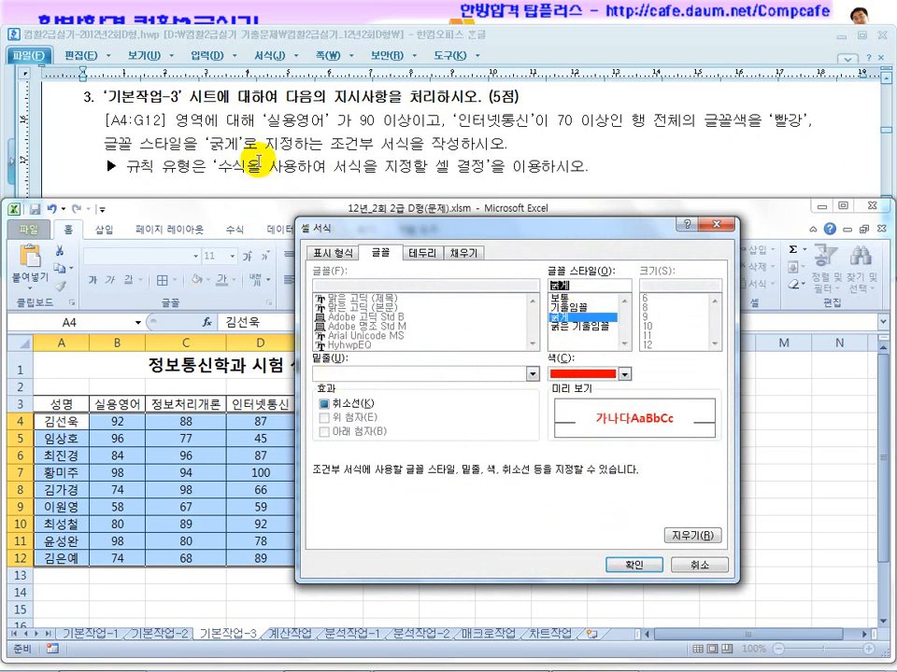
click(634, 565)
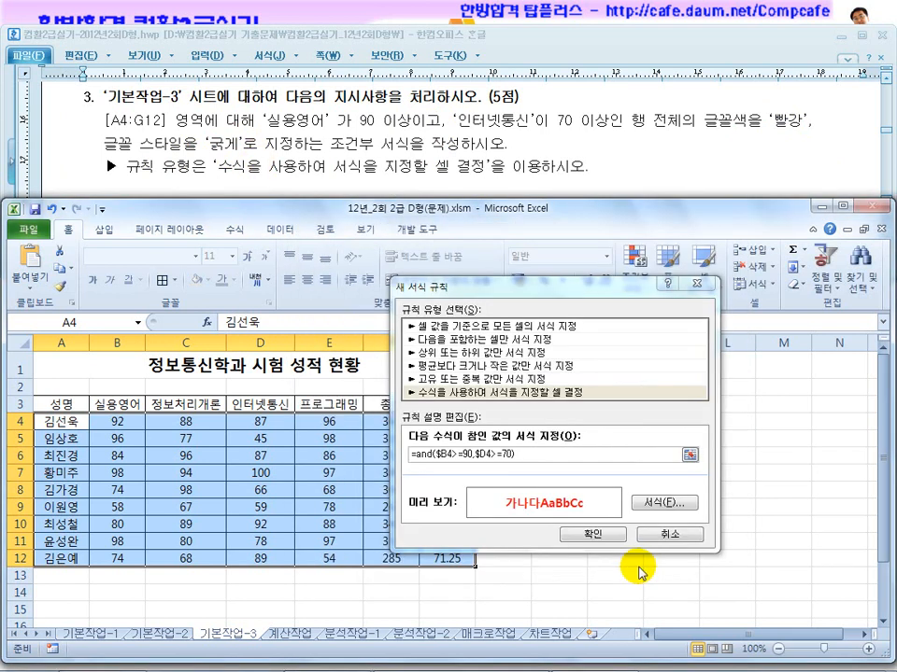
click(592, 536)
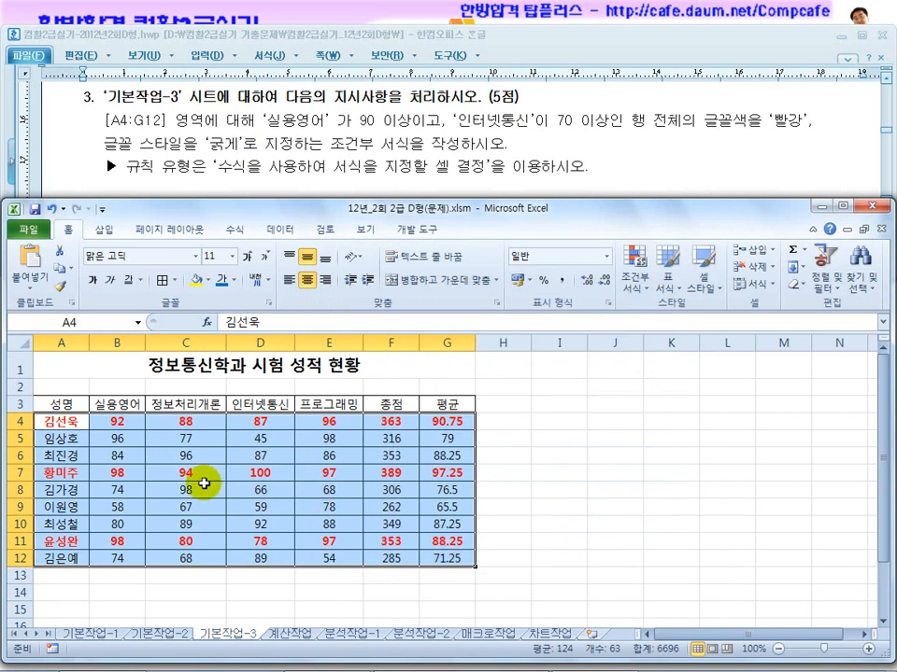
Check the 실용영어 and 정보처리개론 scores in rows 4, 7 and 11 against the conditional formatting rule
click(117, 421)
click(112, 472)
click(124, 542)
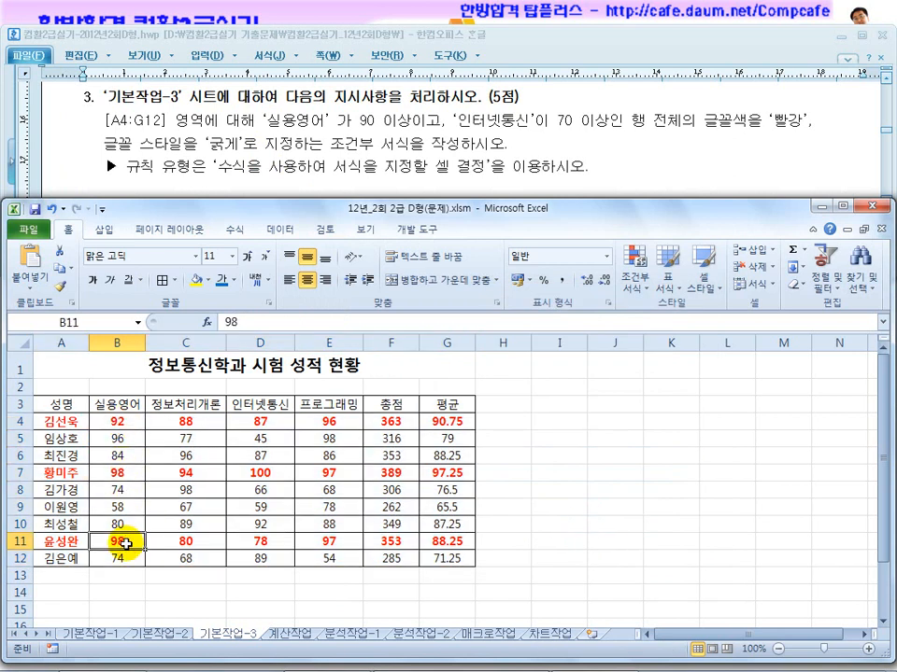
click(198, 543)
click(187, 472)
click(199, 422)
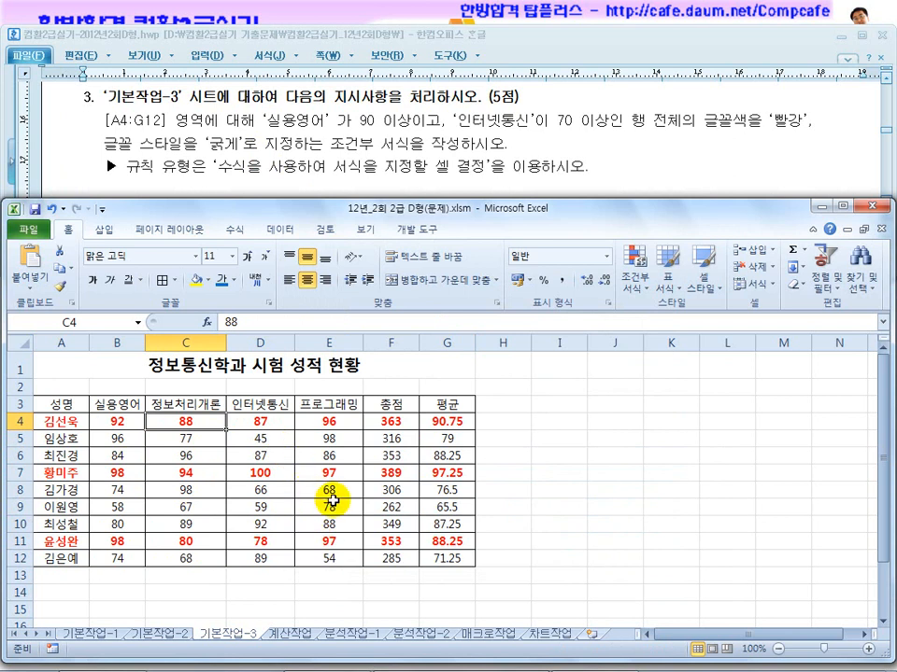
click(501, 486)
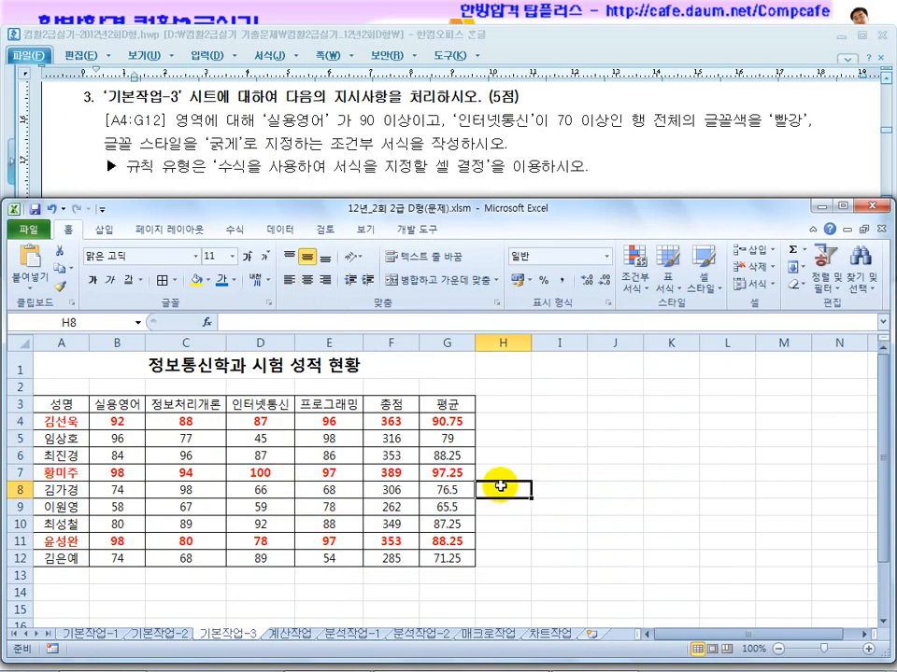
Open the 계산작업 sheet and read the 표1 나이 calculation task in the Hancom Hangul exam document
click(288, 634)
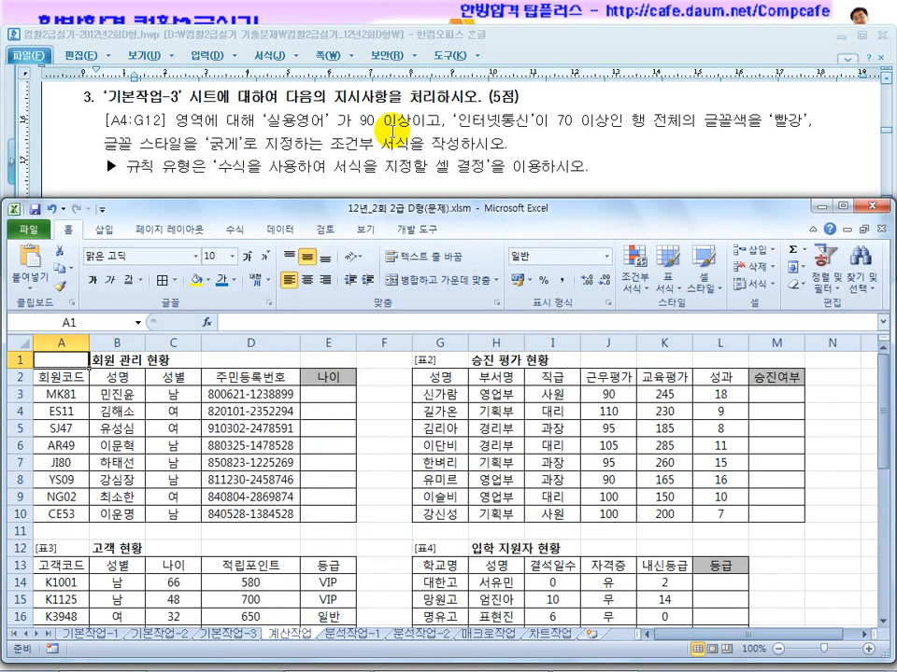
click(387, 135)
scroll(401, 196, down, 5)
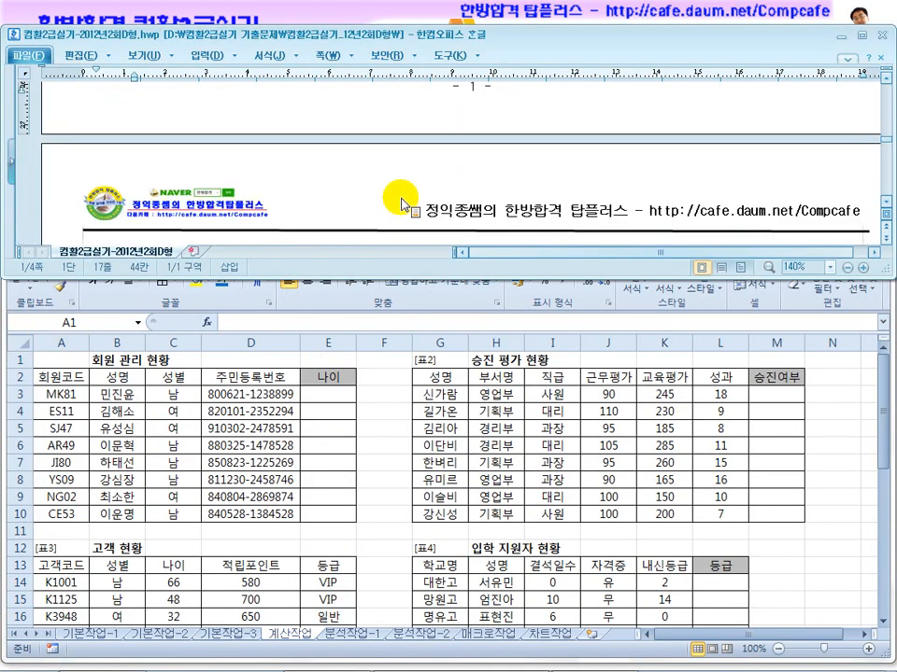
scroll(402, 203, down, 3)
click(401, 198)
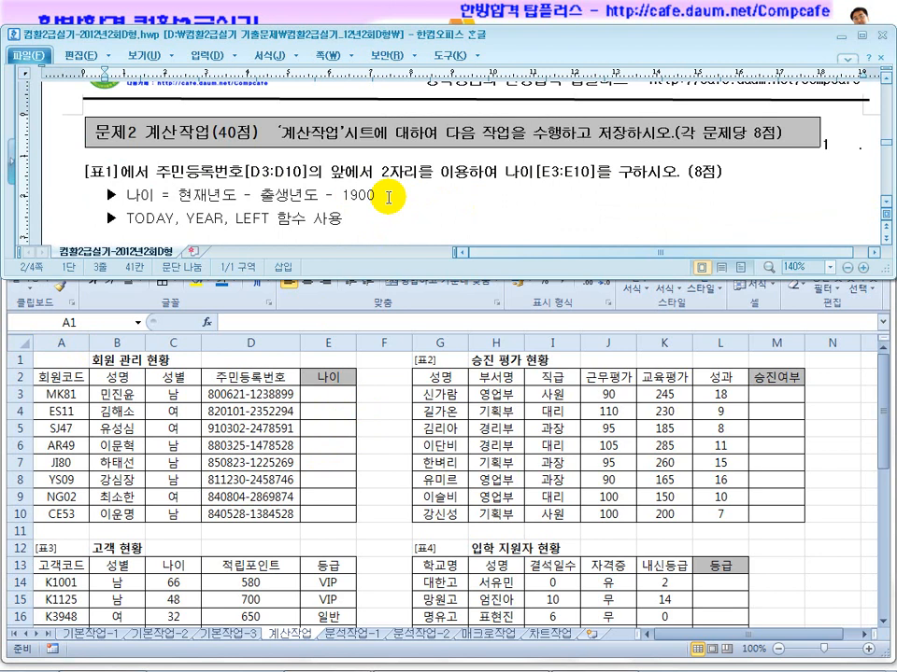
click(334, 396)
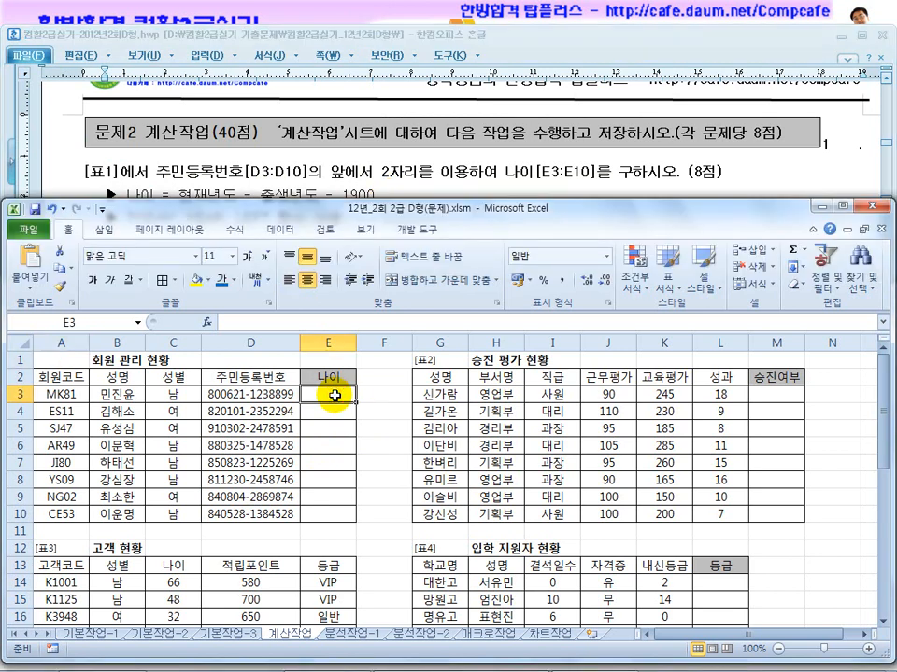
click(334, 167)
scroll(374, 169, down, 1)
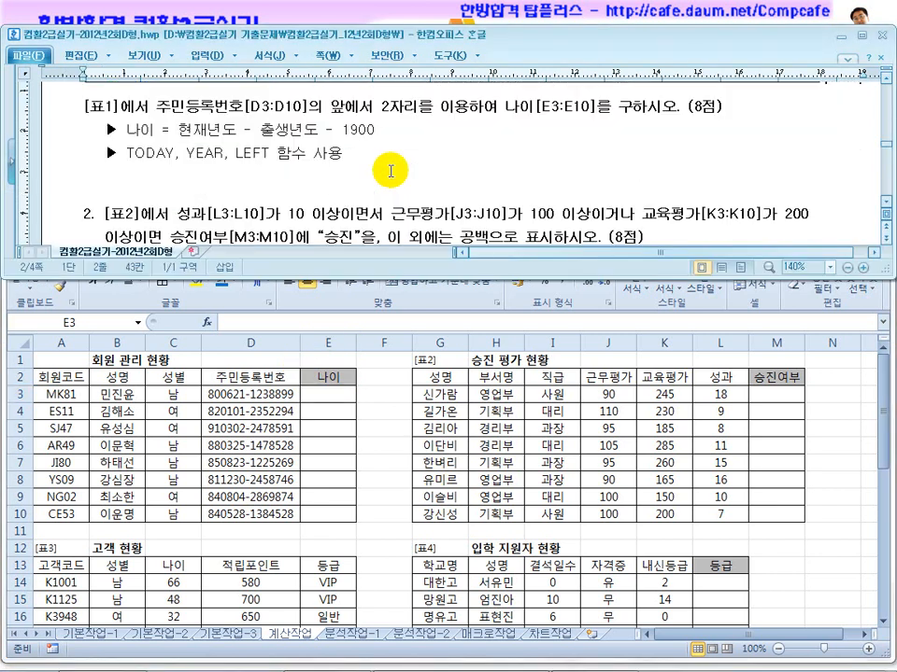
drag(195, 133, 241, 133)
click(285, 134)
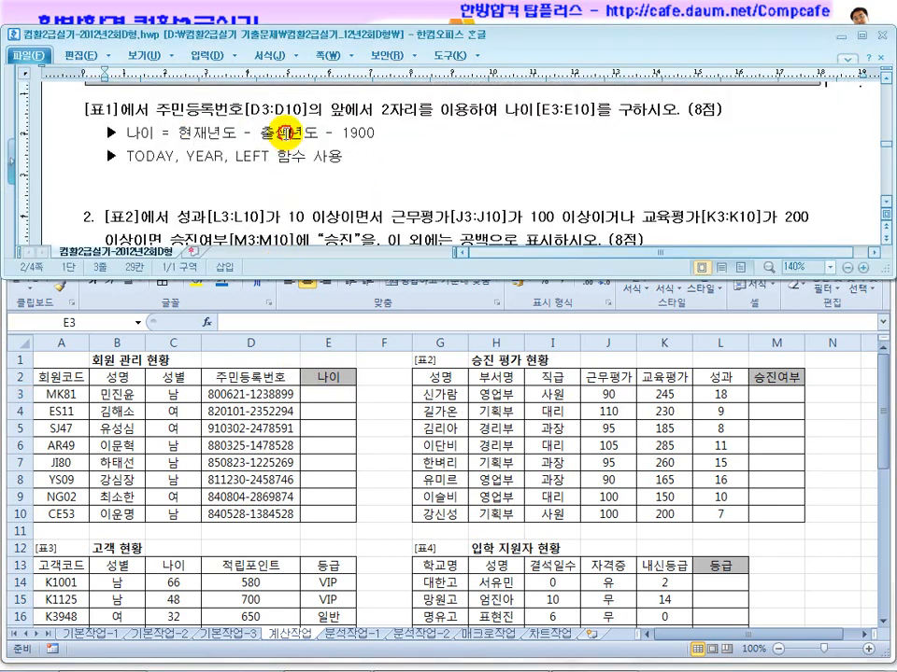
click(213, 133)
Enter =year(today()) in cell E3 of the 계산작업 sheet in Excel to get the current year
click(324, 395)
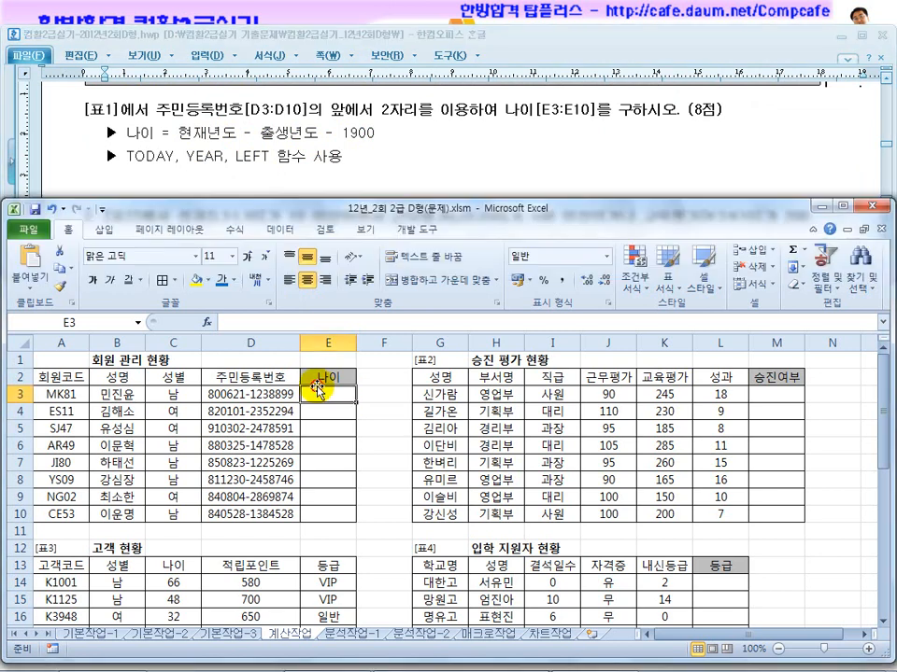
text(=)
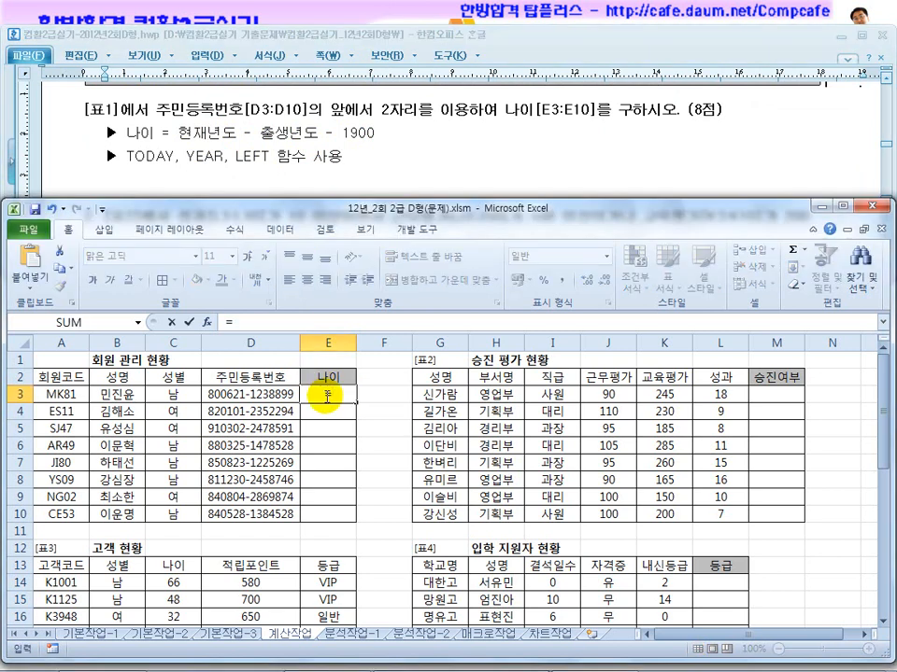
text(year)
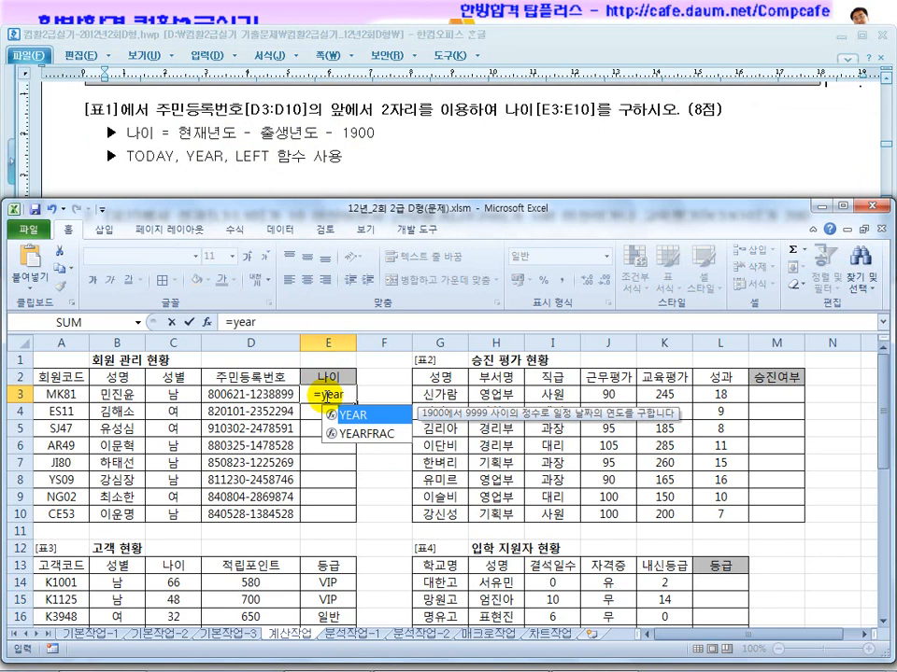
text((toda)
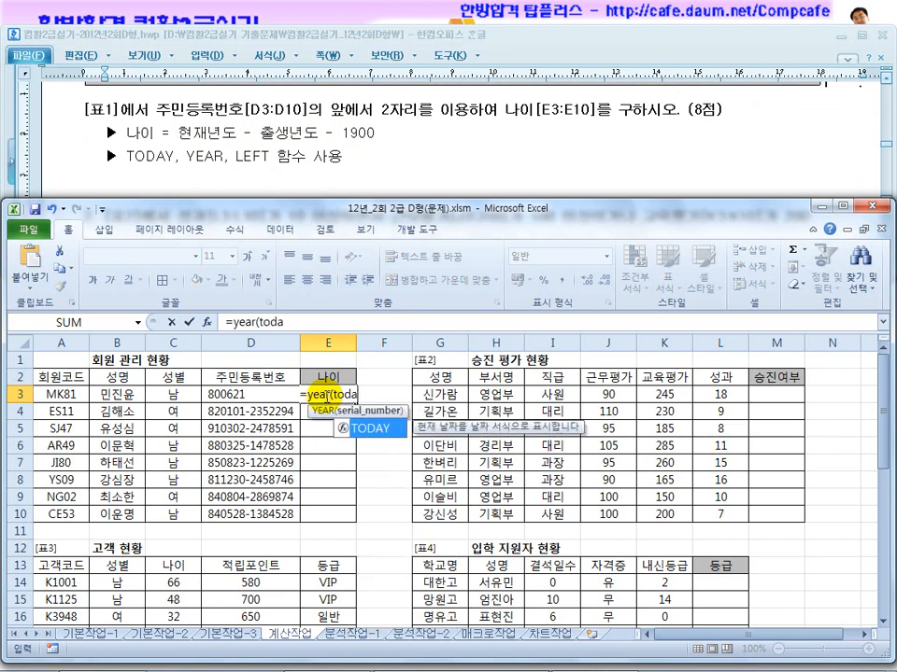
text(y()))
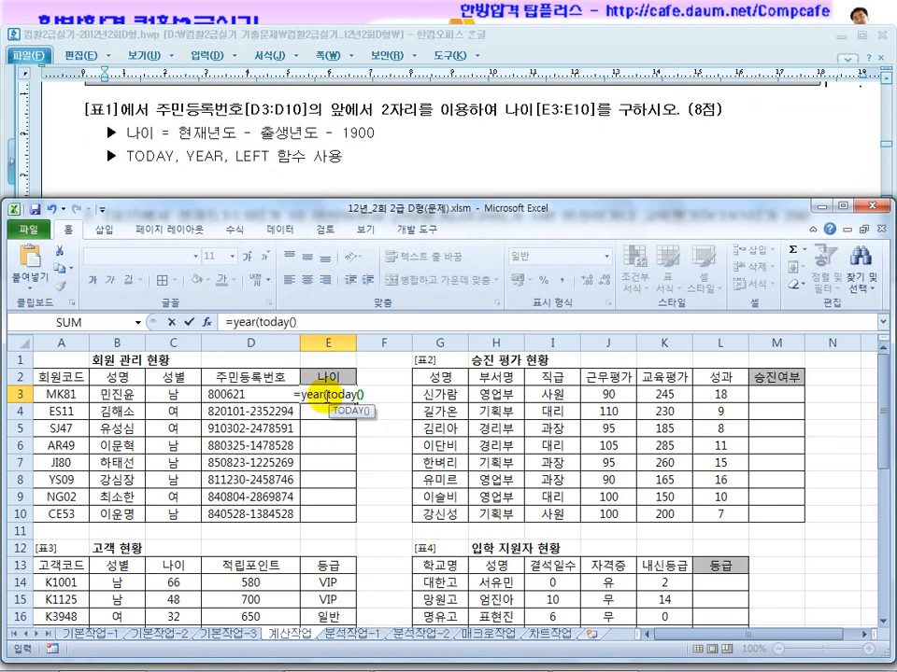
drag(233, 323, 305, 323)
click(312, 322)
key(Return)
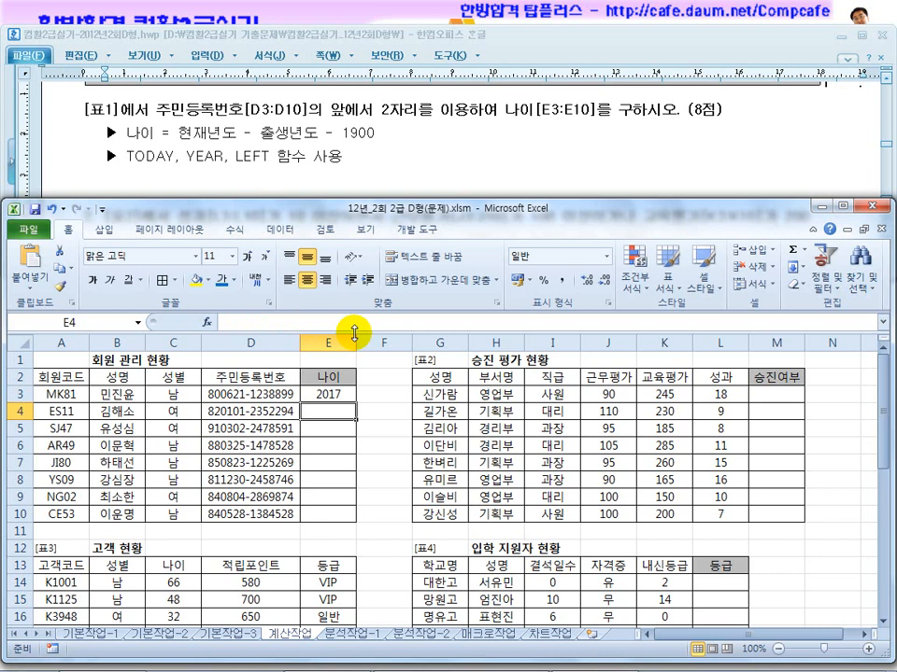
Extend the E3 formula with -left(D3,2) to subtract the first two digits of the 주민등록번호
click(323, 395)
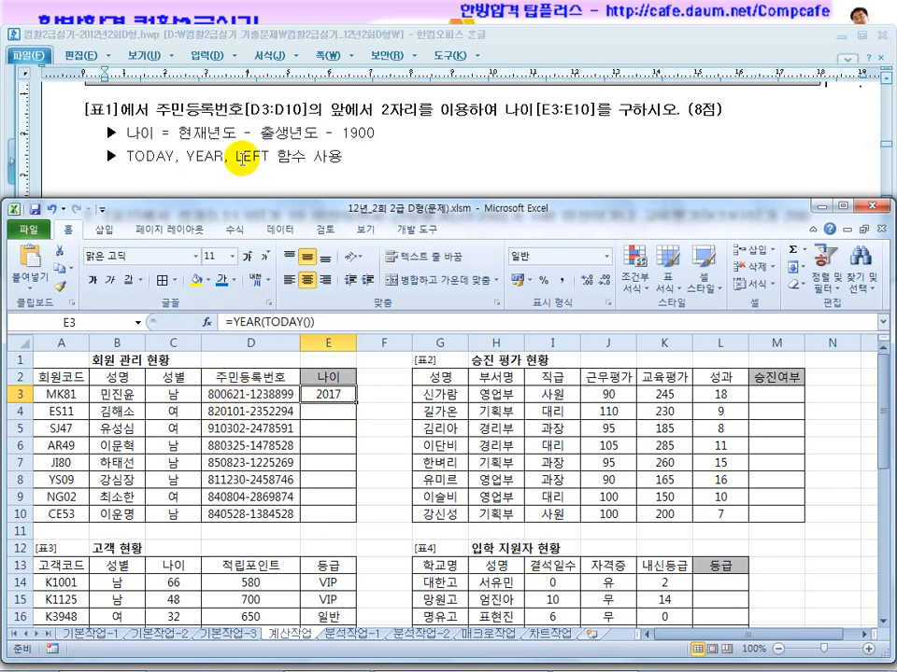
click(330, 323)
text(-left()
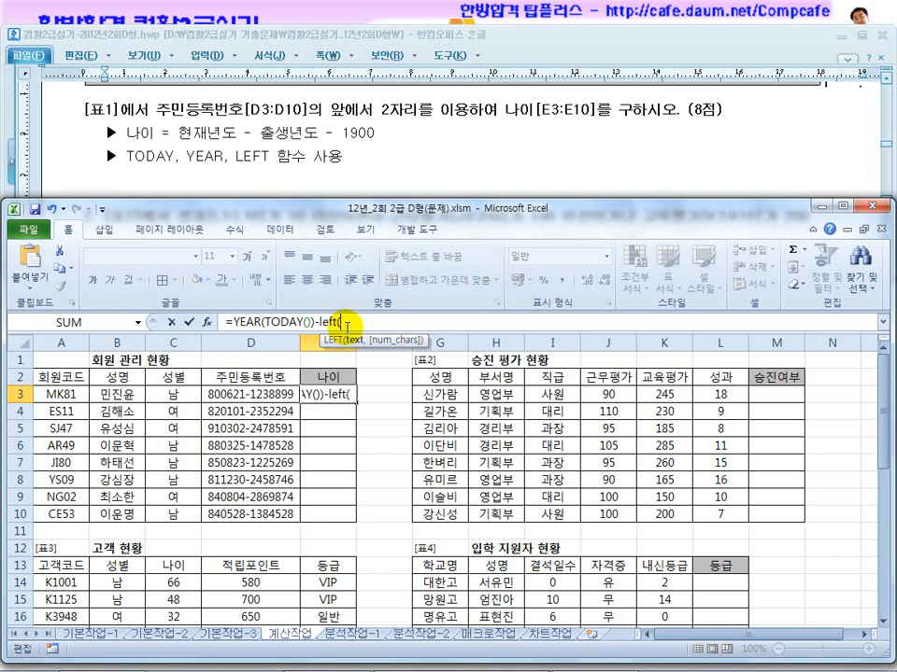
click(248, 395)
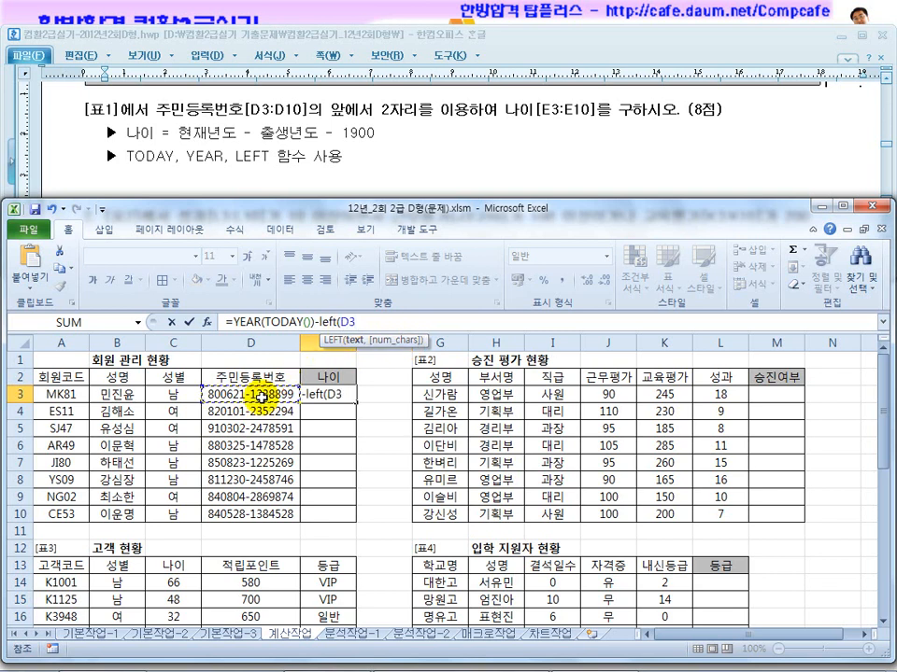
text(,2)
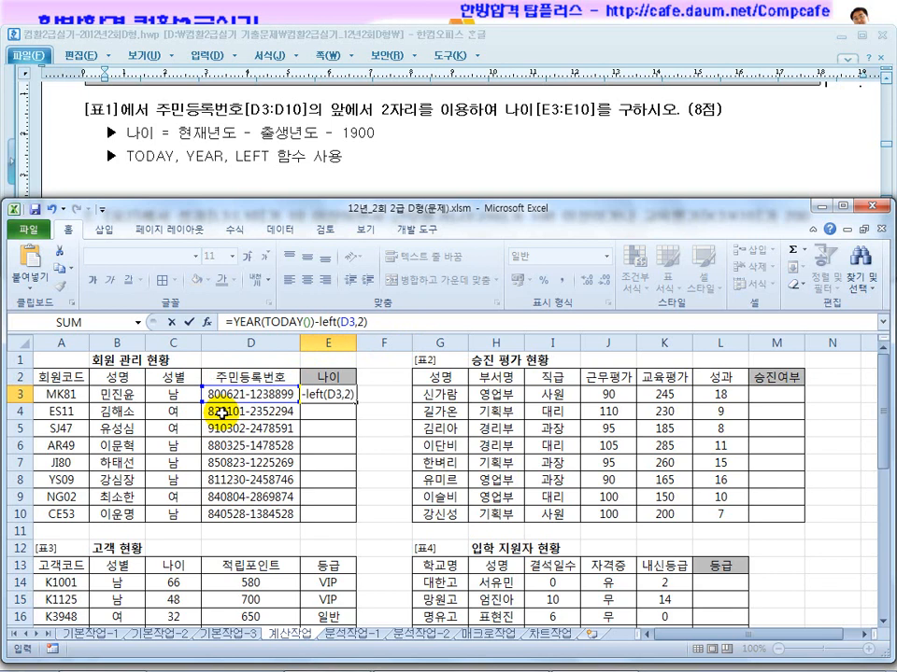
key(Return)
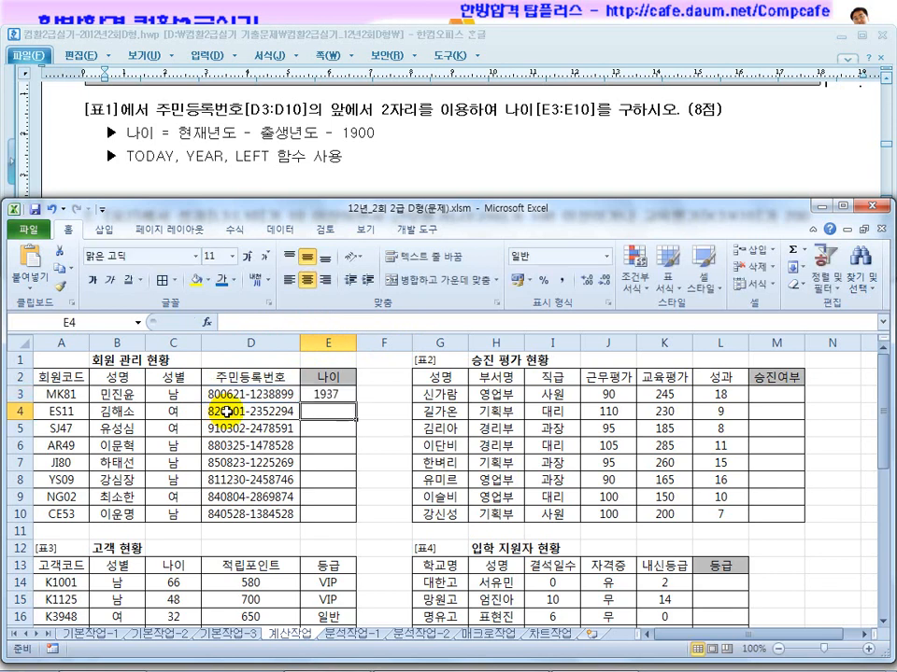
Append -1900 to the E3 formula so it reads =YEAR(TODAY())-LEFT(D3,2)-1900
click(333, 393)
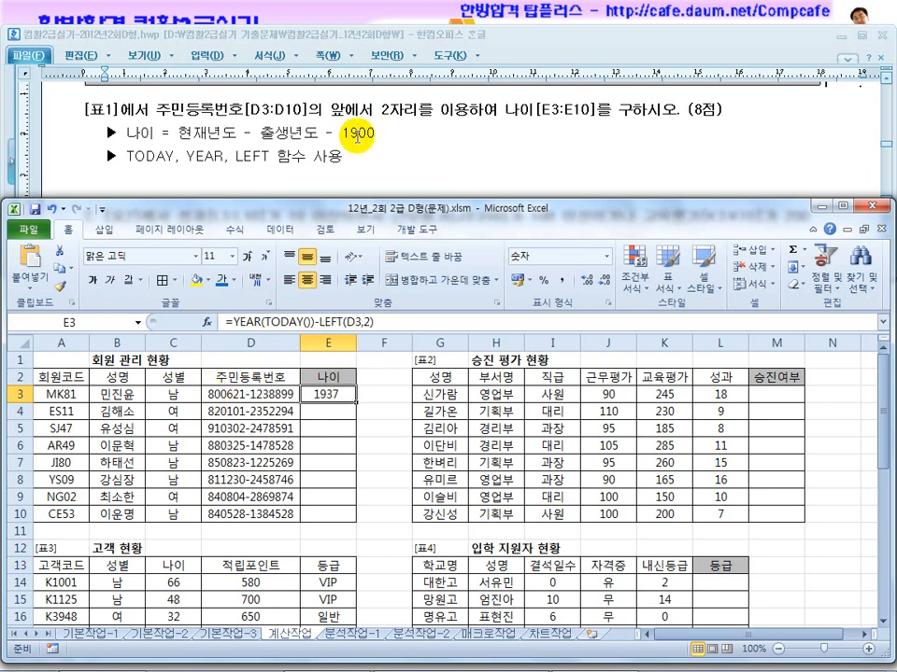
click(385, 323)
text(-19000)
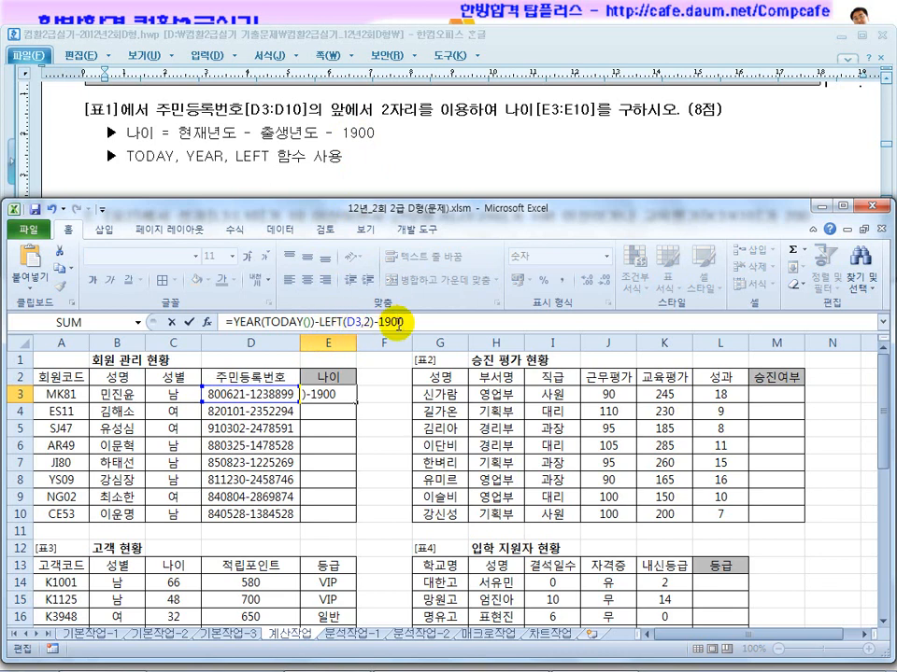
key(Return)
Review the arguments of the YEAR and LEFT functions in the E3 formula without changing it
click(326, 396)
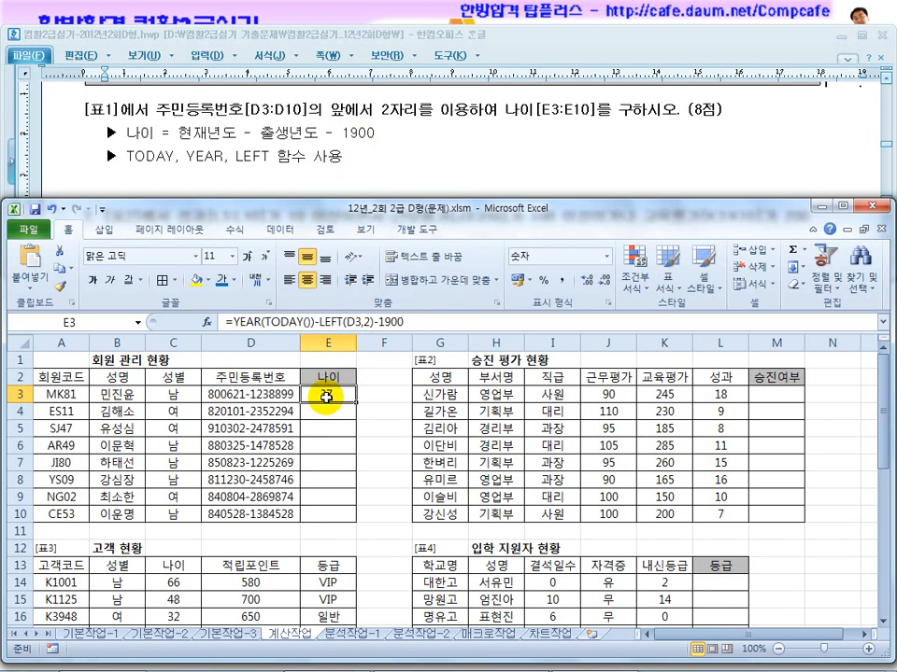
click(353, 321)
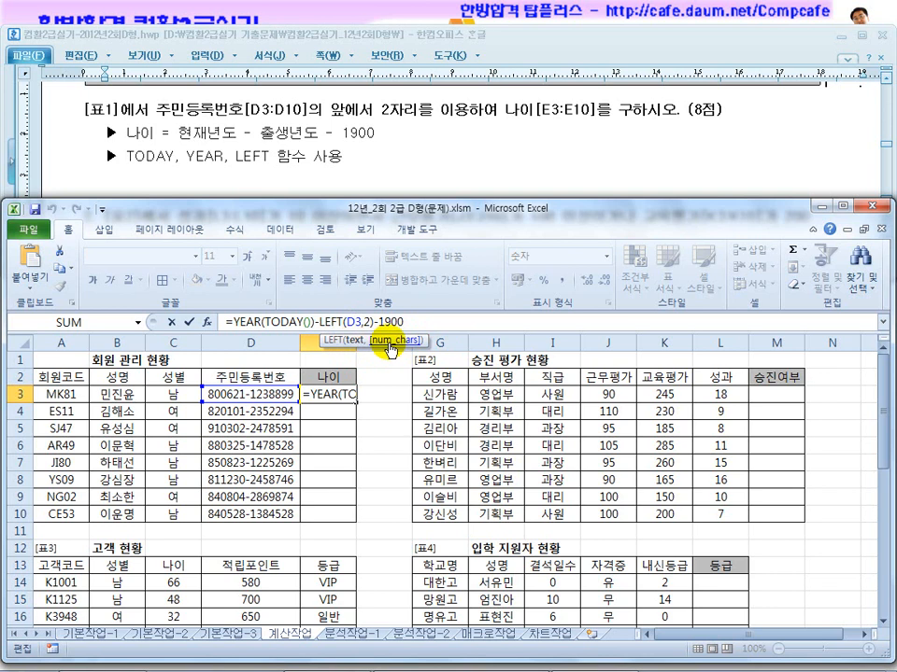
click(360, 322)
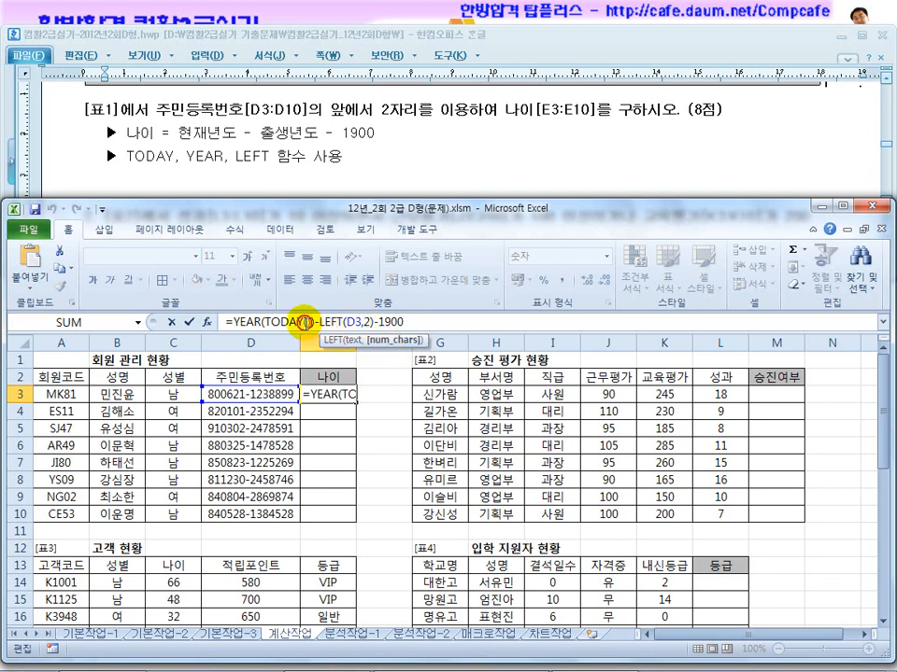
click(306, 322)
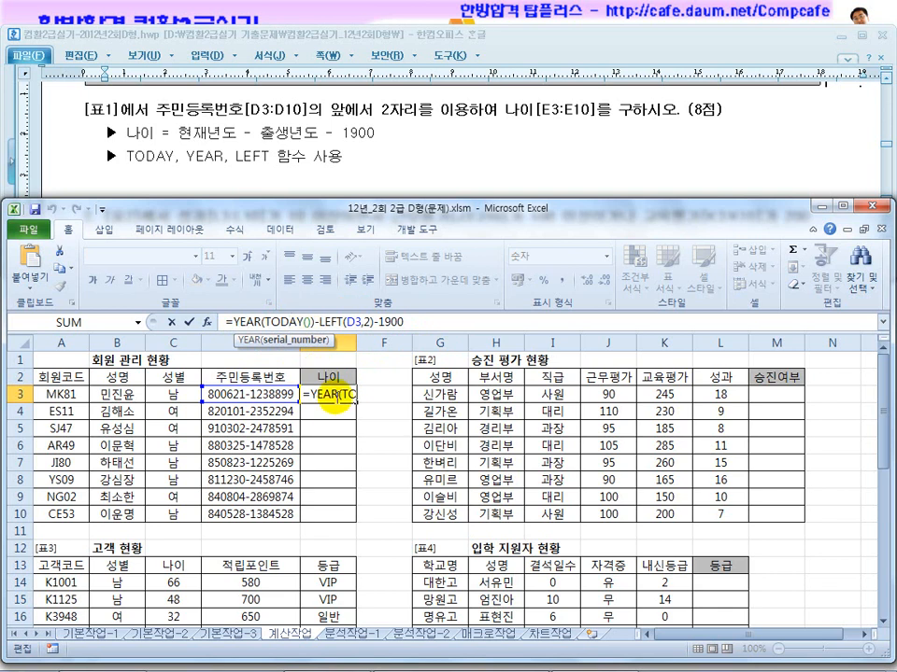
key(ctrl+Return)
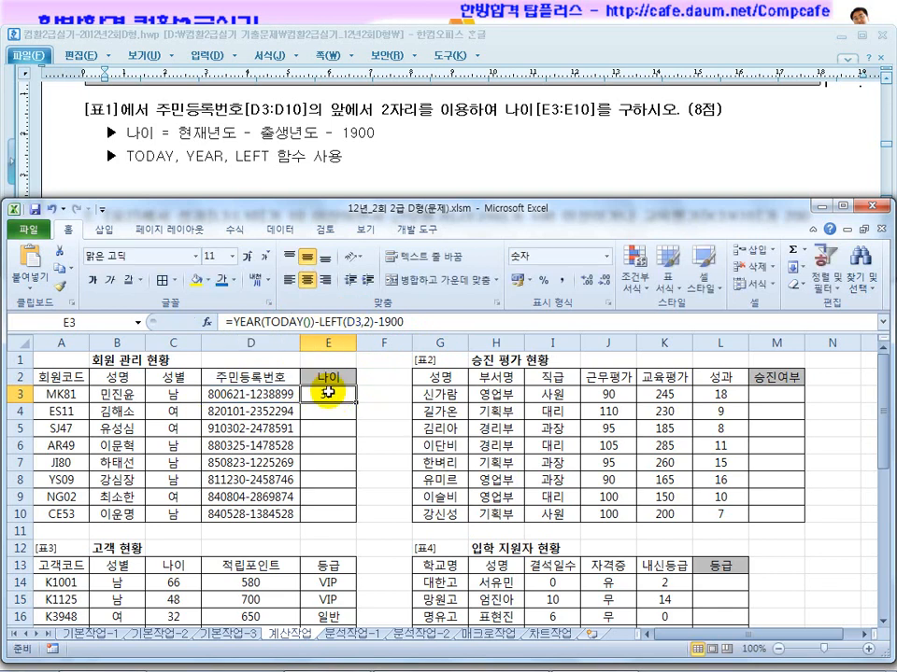
click(345, 322)
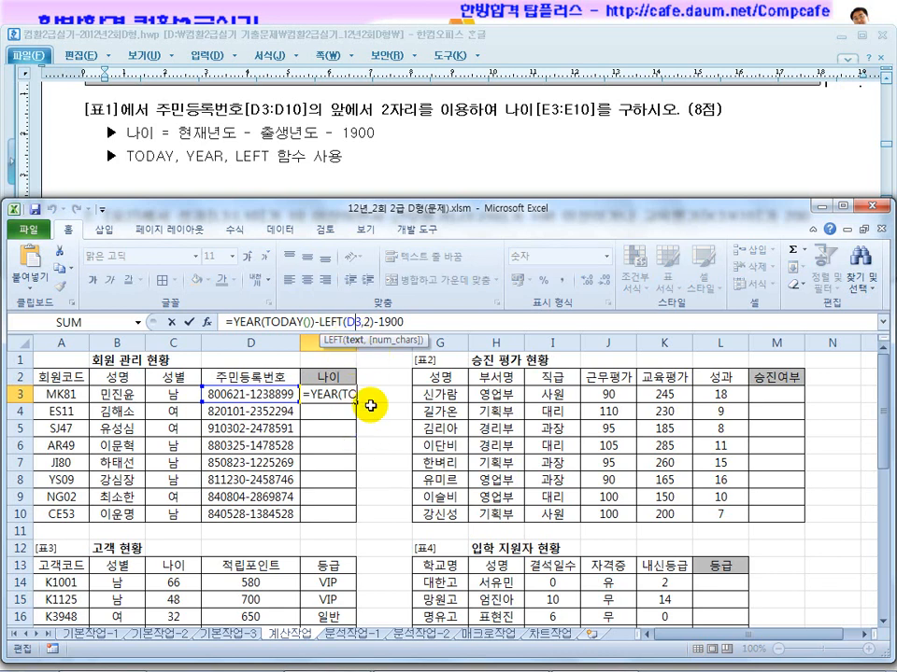
key(ctrl+Return)
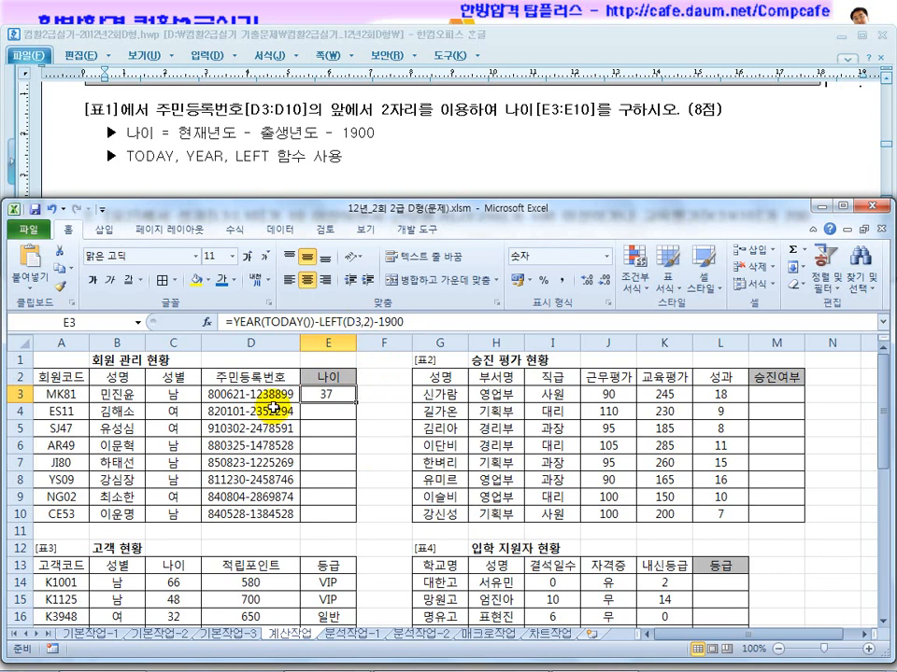
Turn off 함수 화면 설명 표시 in the advanced Excel options and check the E3 formula in edit mode
click(31, 231)
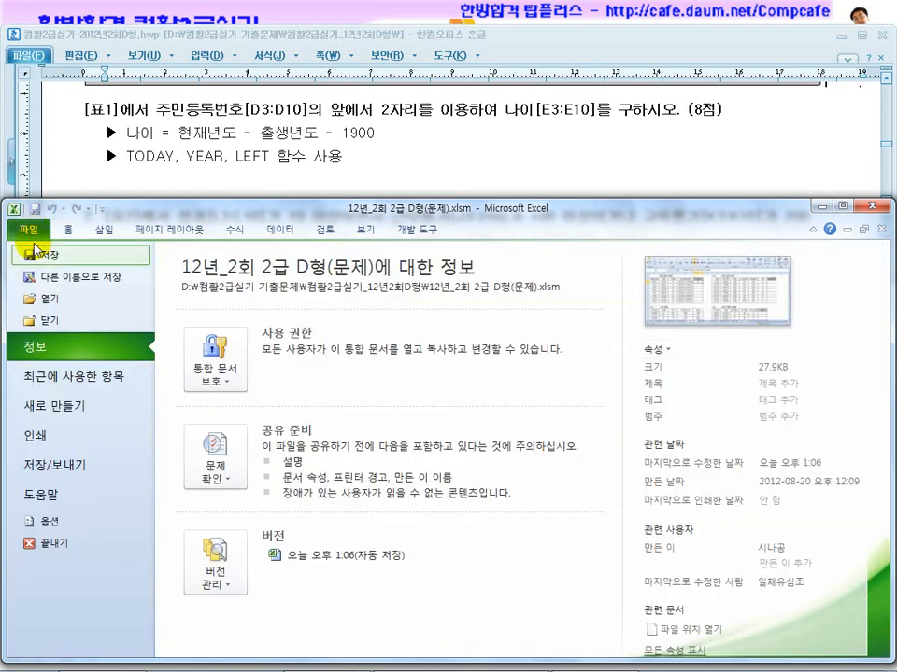
click(56, 523)
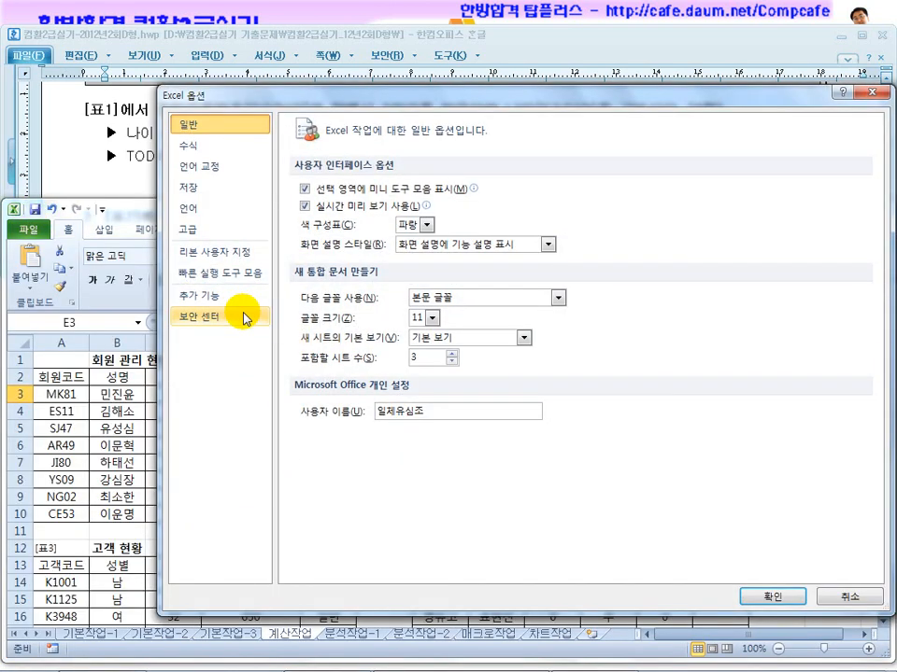
click(211, 231)
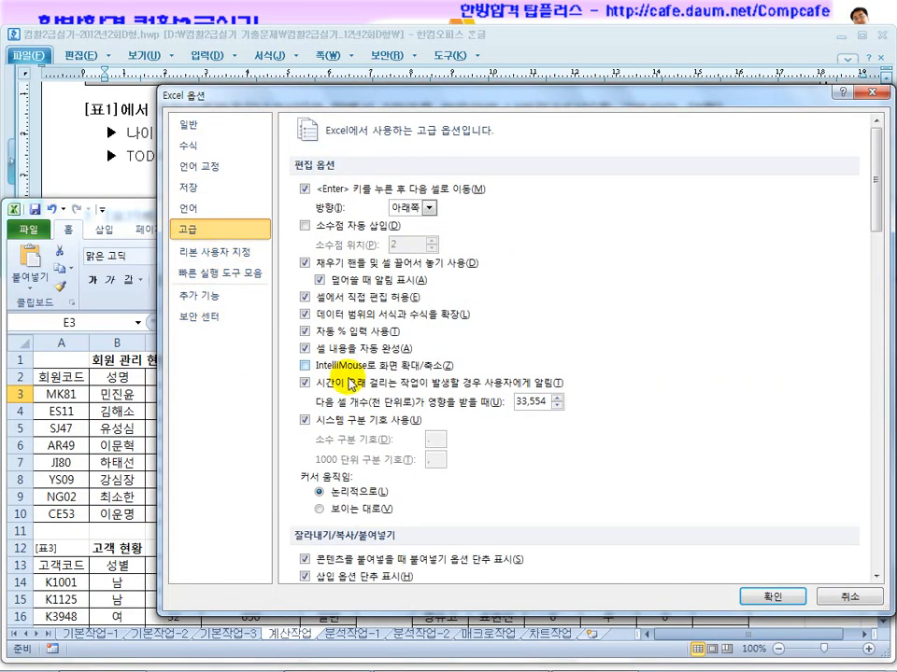
scroll(311, 341, down, 15)
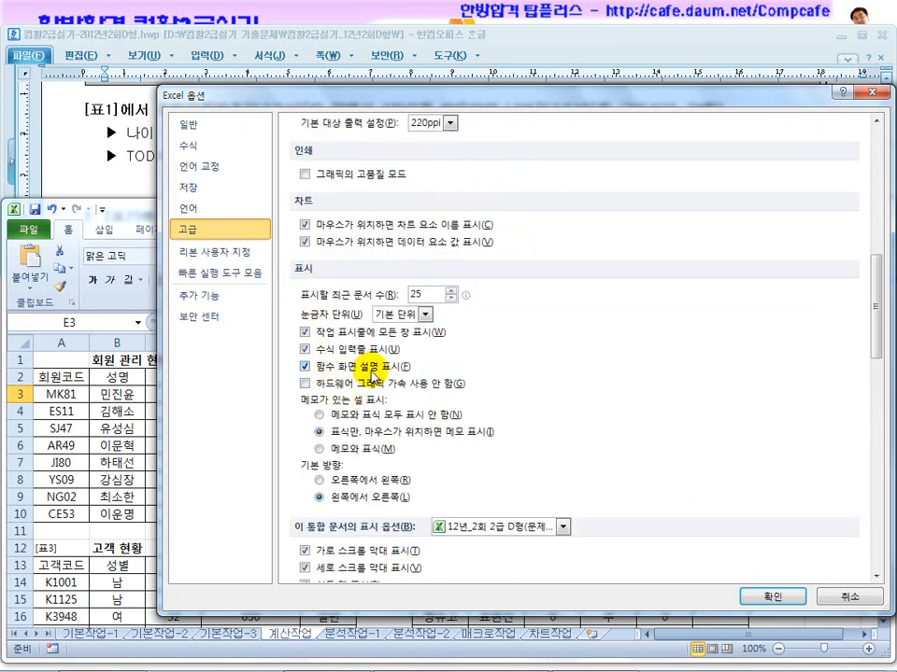
click(371, 374)
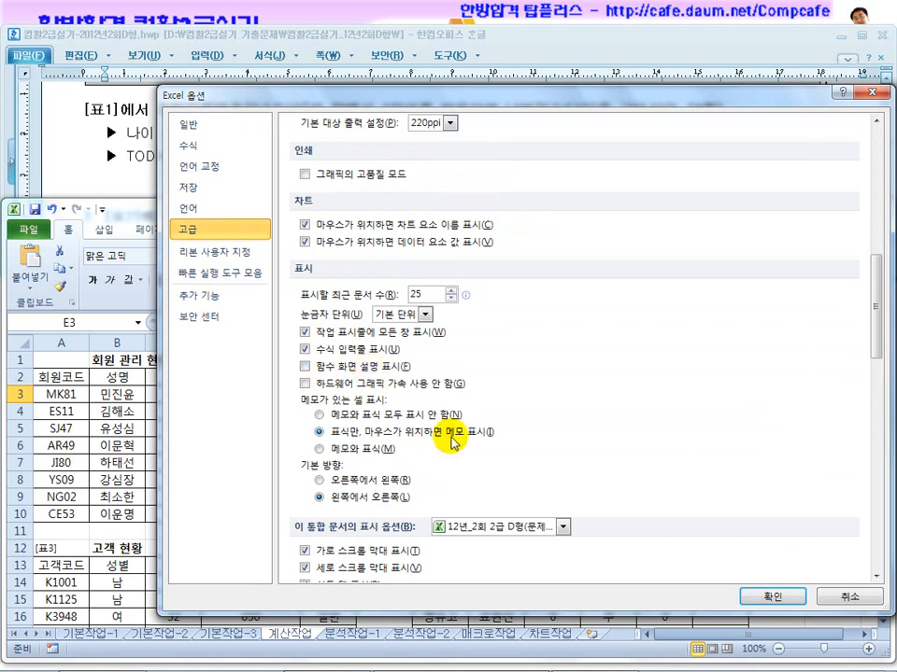
click(758, 599)
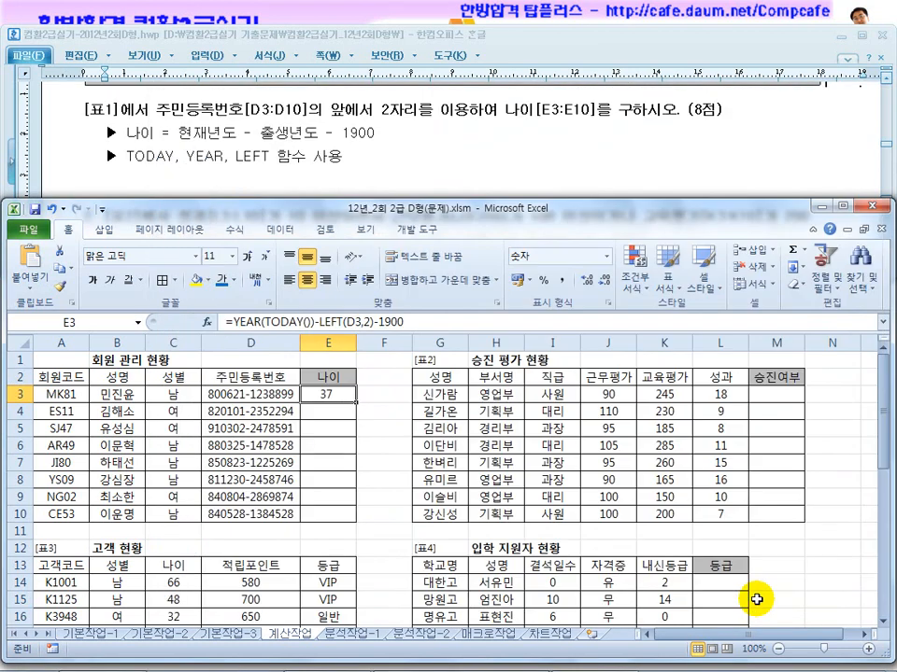
click(358, 322)
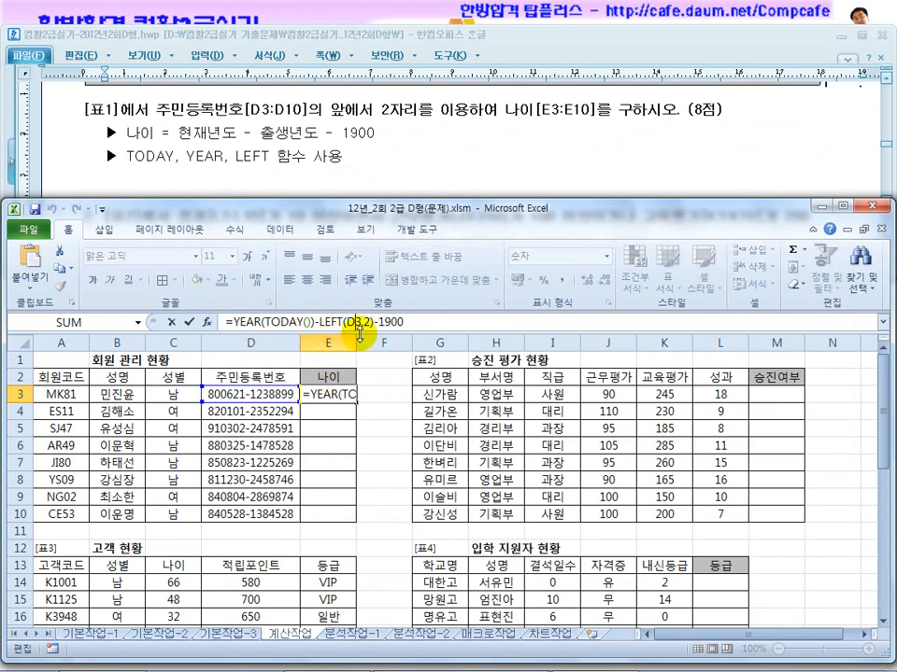
key(Return)
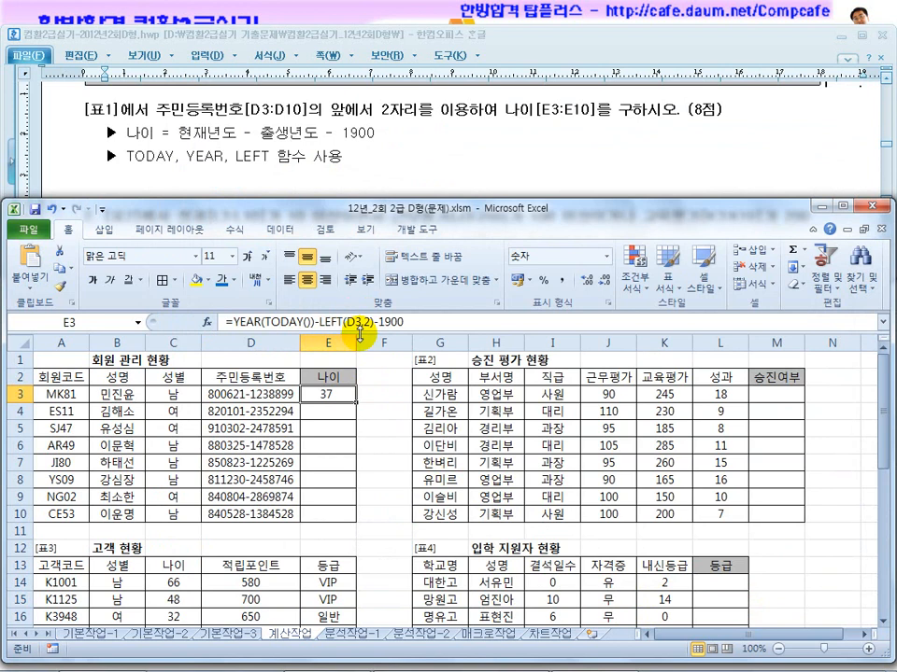
Turn 함수 화면 설명 표시 back on in the advanced Excel options and check the LEFT arguments in the E3 formula
click(25, 234)
click(52, 522)
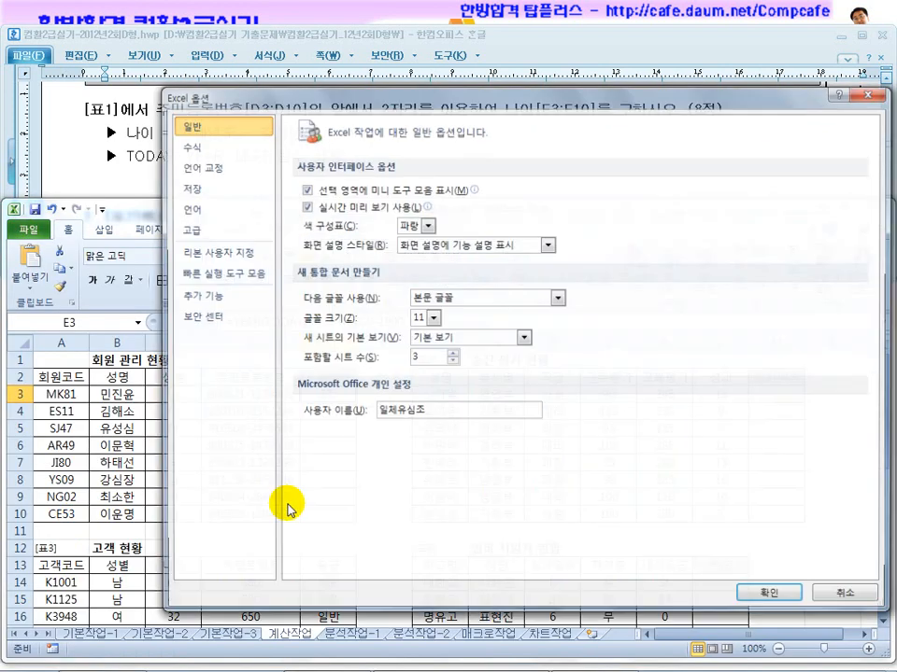
click(190, 229)
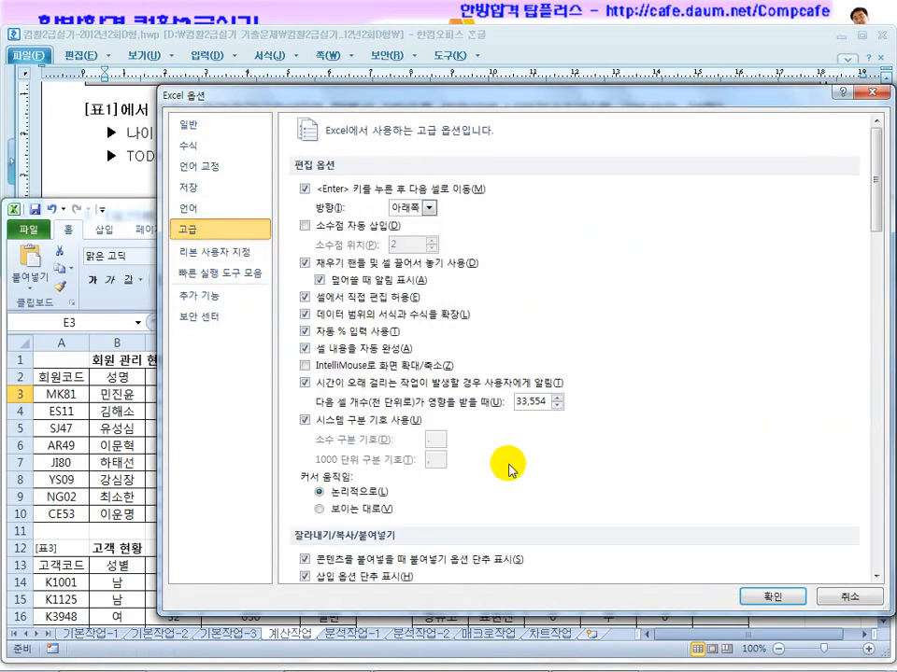
scroll(532, 362, down, 1)
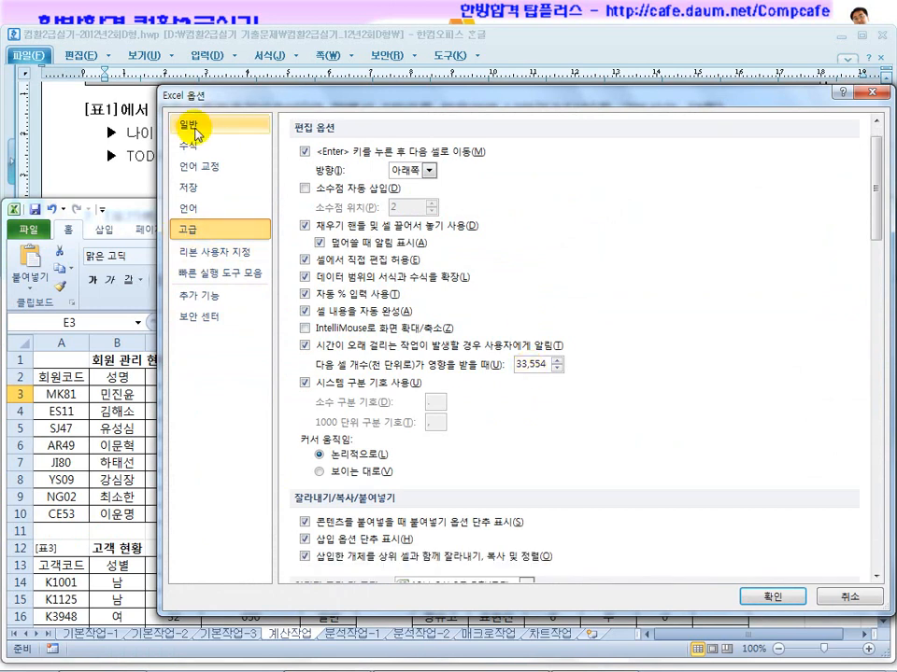
scroll(251, 392, down, 8)
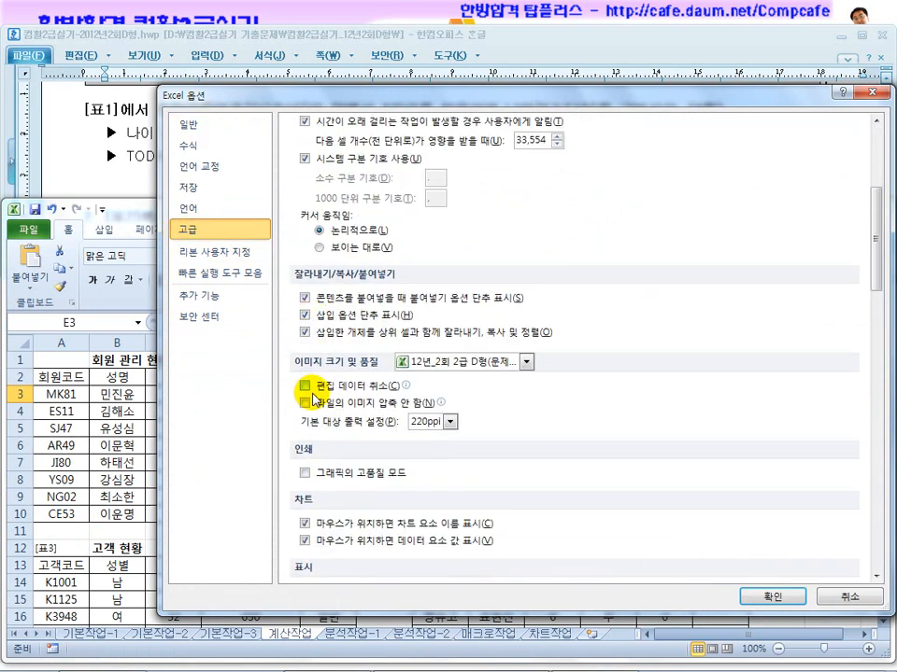
scroll(311, 421, down, 3)
scroll(280, 472, down, 1)
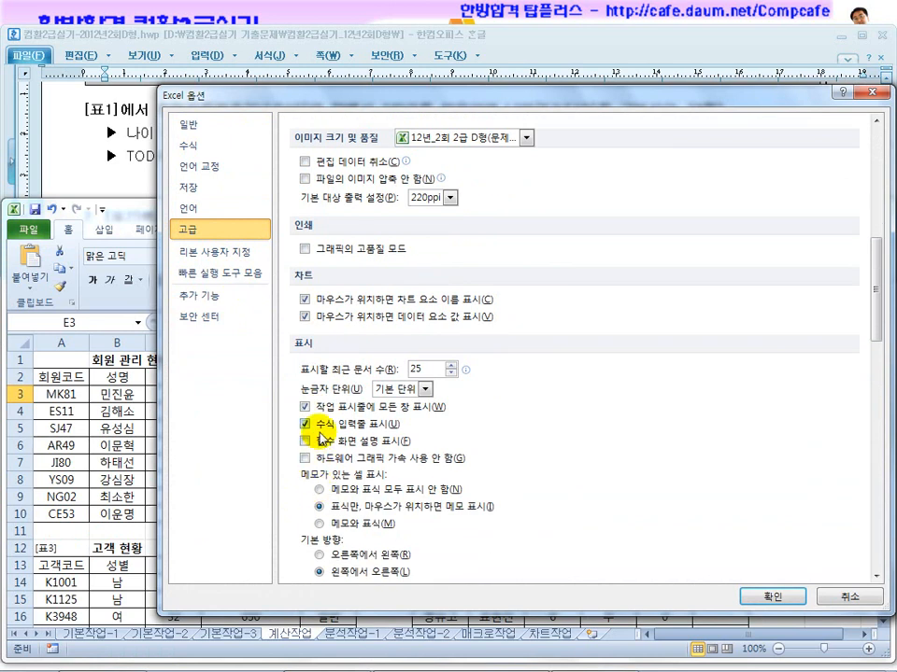
click(304, 440)
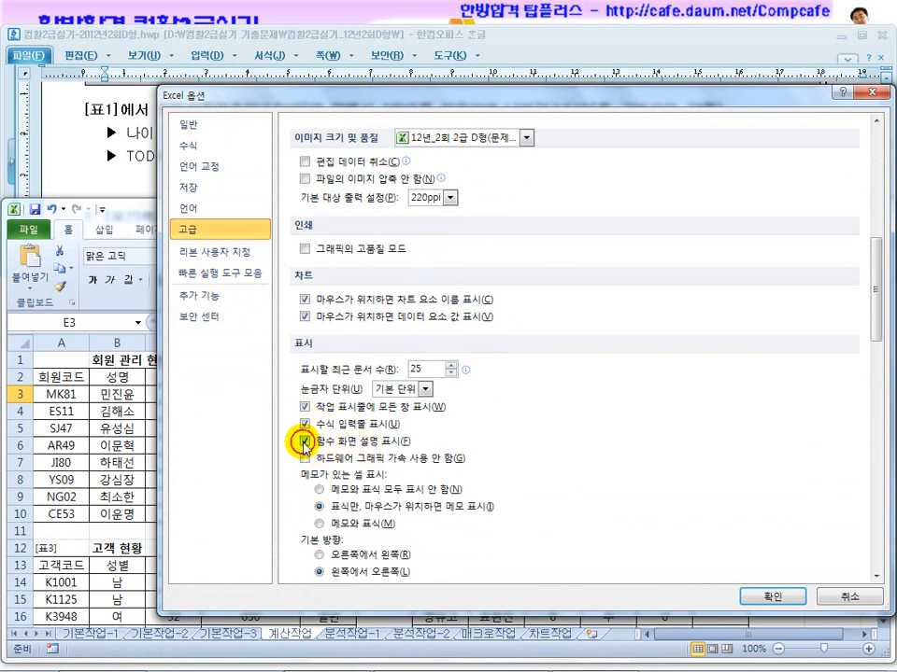
scroll(348, 467, down, 3)
scroll(348, 467, down, 3)
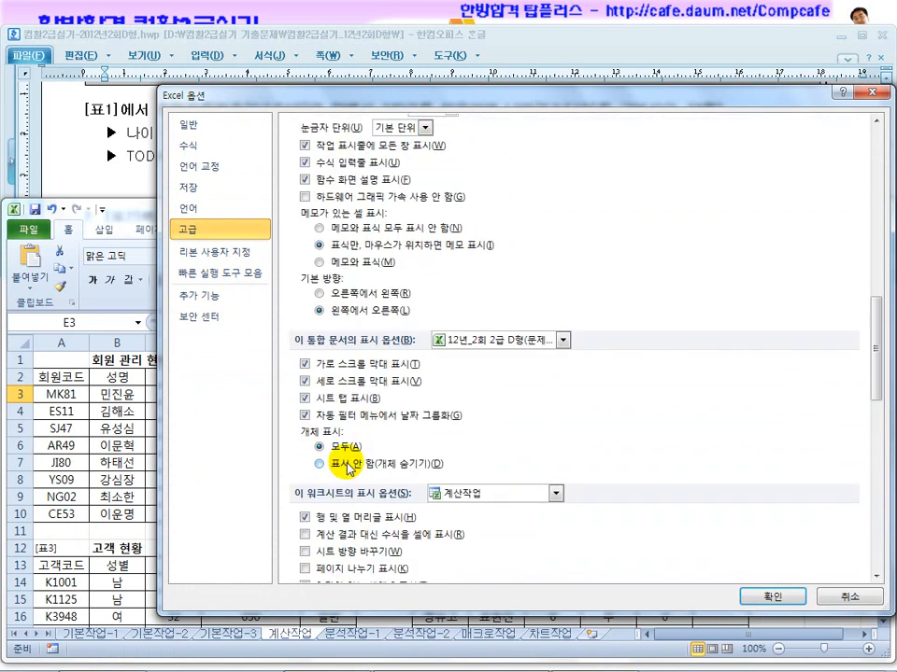
scroll(346, 467, down, 3)
click(746, 595)
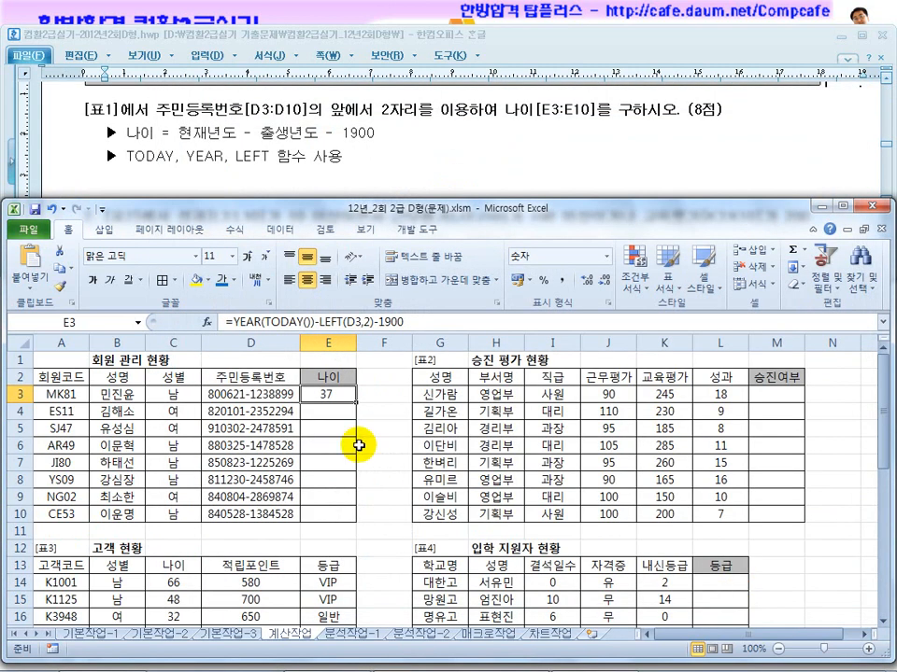
click(333, 323)
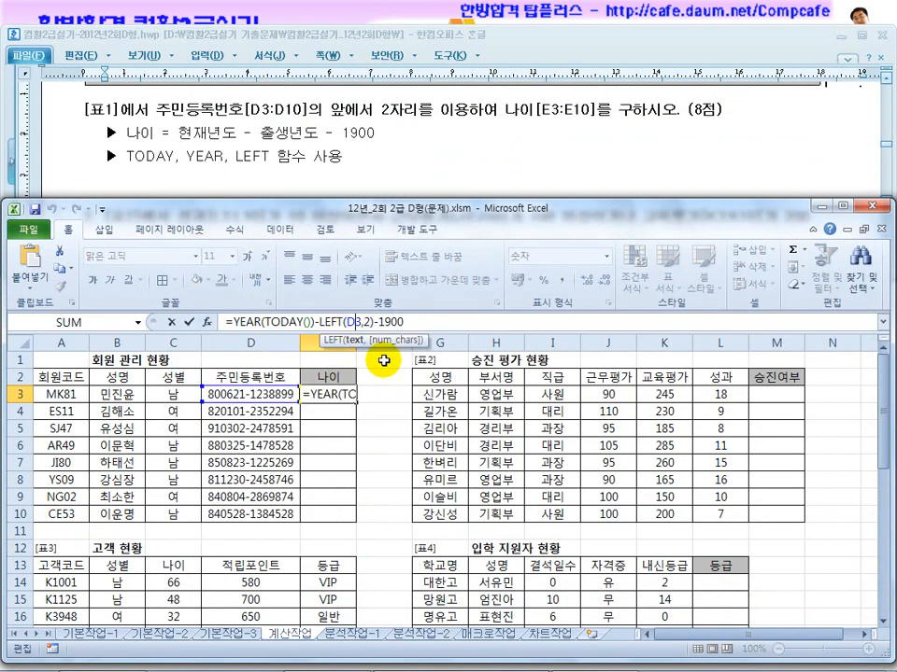
key(ctrl+Return)
Fill the 나이 formula from E3 down to E10 and review the TODAY part of the E3 formula
drag(350, 400, 351, 517)
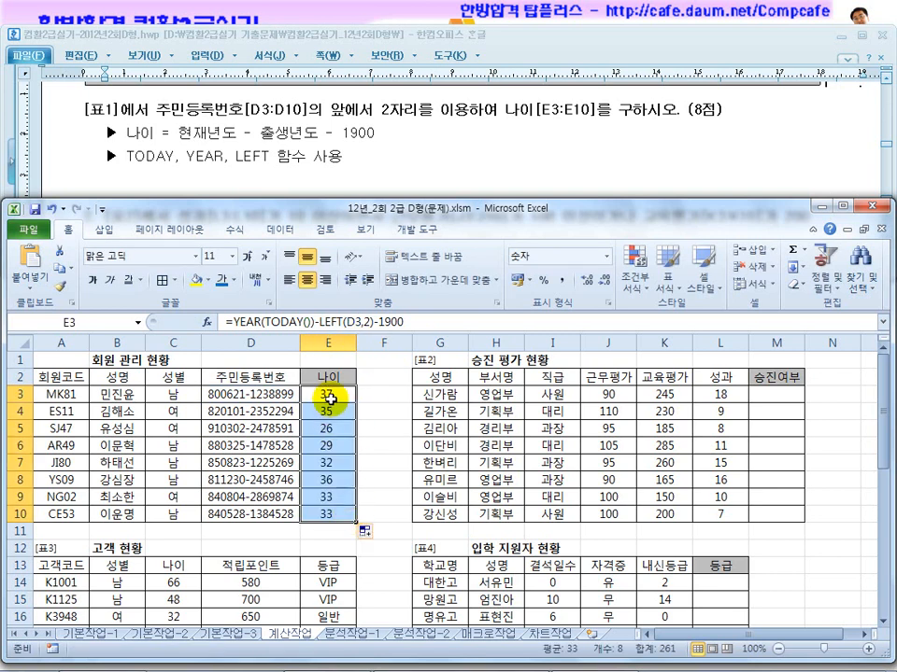
click(331, 402)
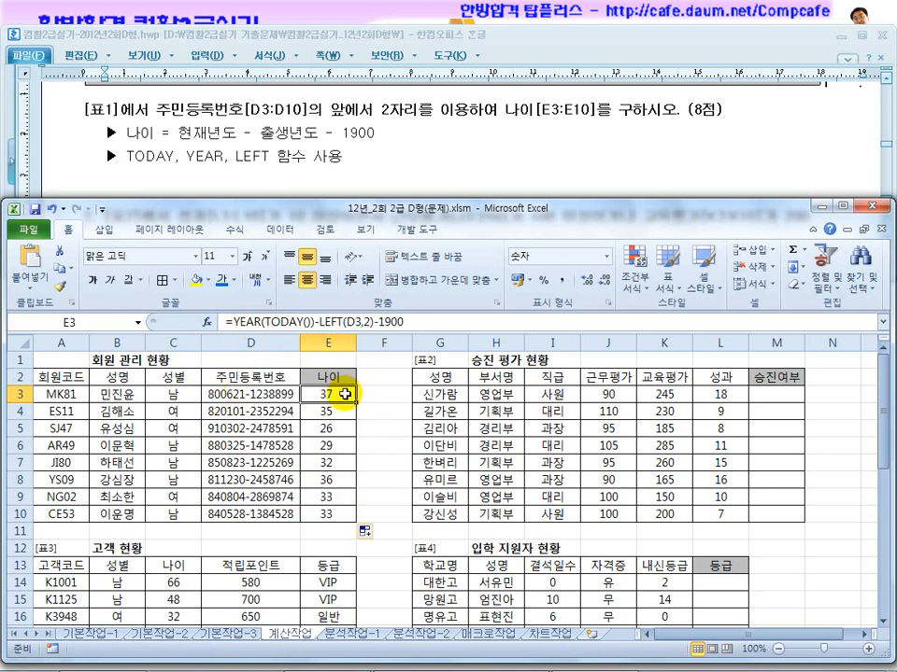
double_click(277, 321)
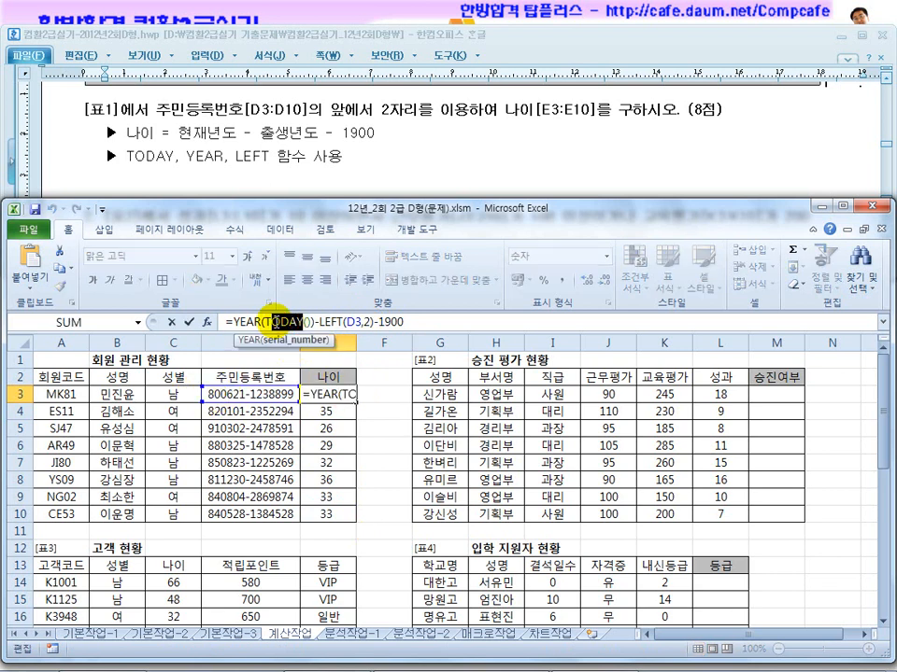
key(Escape)
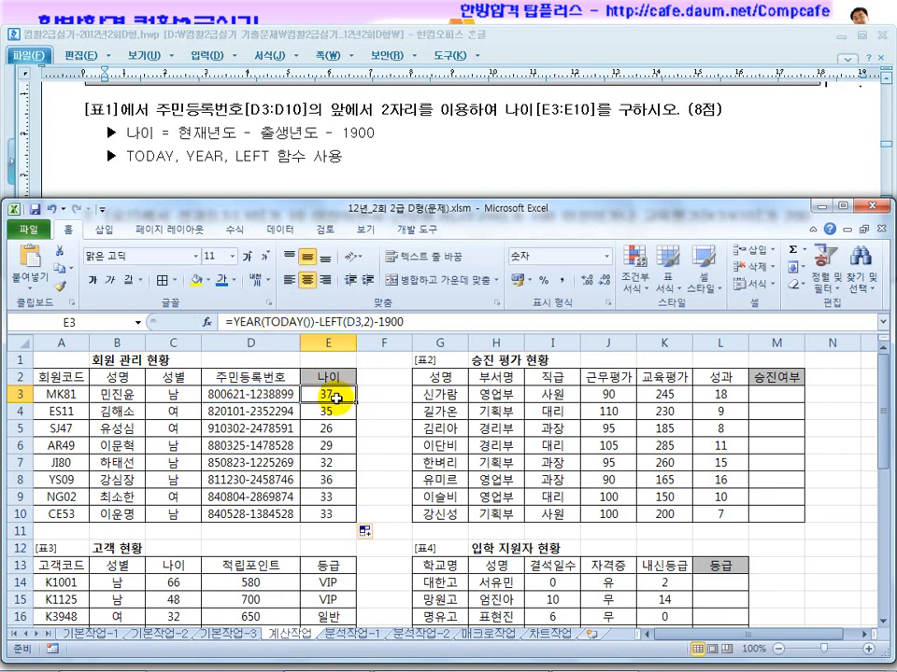
Select cell M3, switch to the exam document in Hangul and read question 2 on the 승진여부 conditions of 표2
click(358, 141)
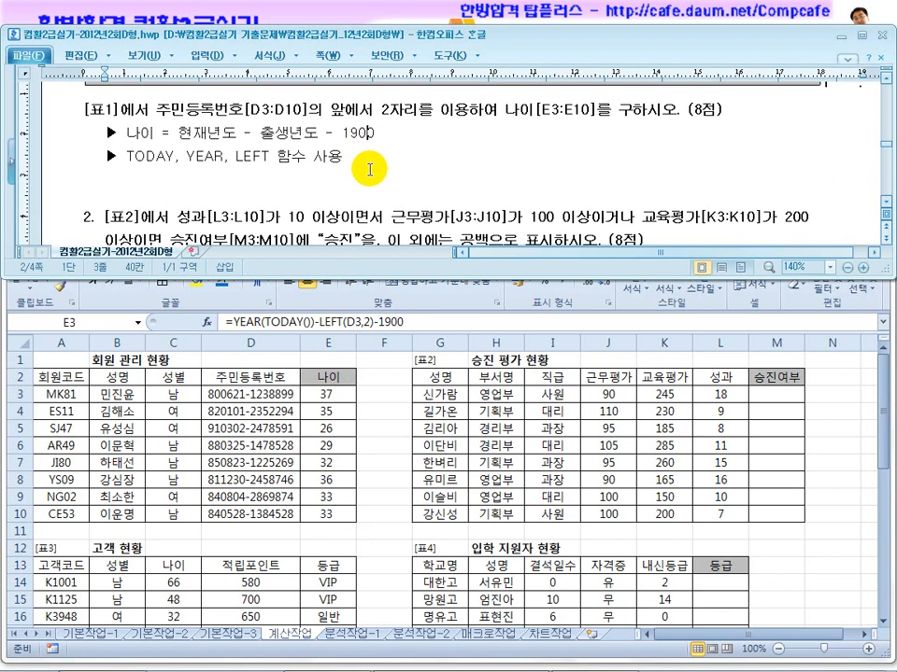
click(417, 308)
click(776, 394)
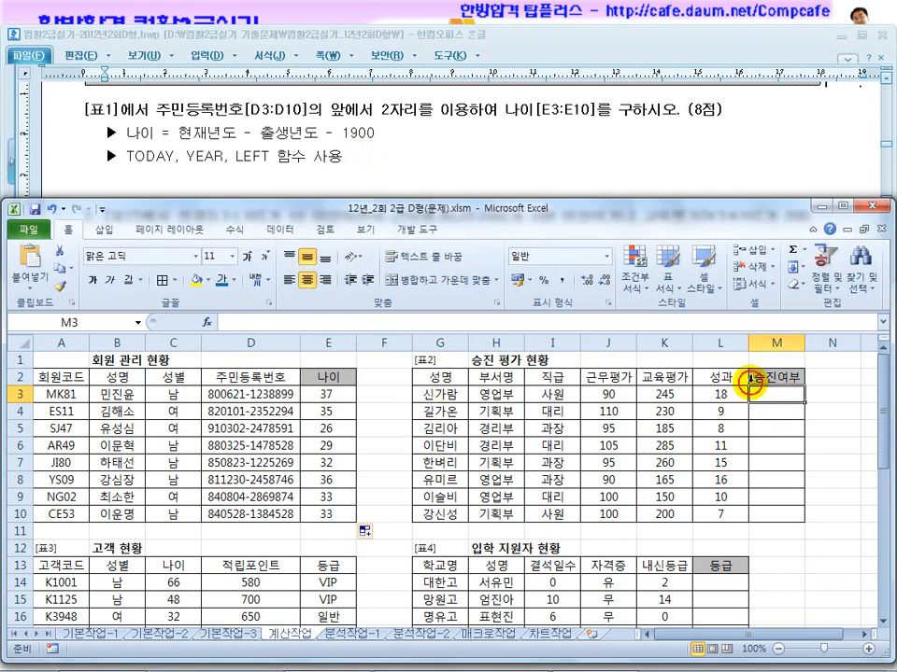
click(453, 161)
scroll(453, 161, down, 3)
scroll(461, 177, up, 2)
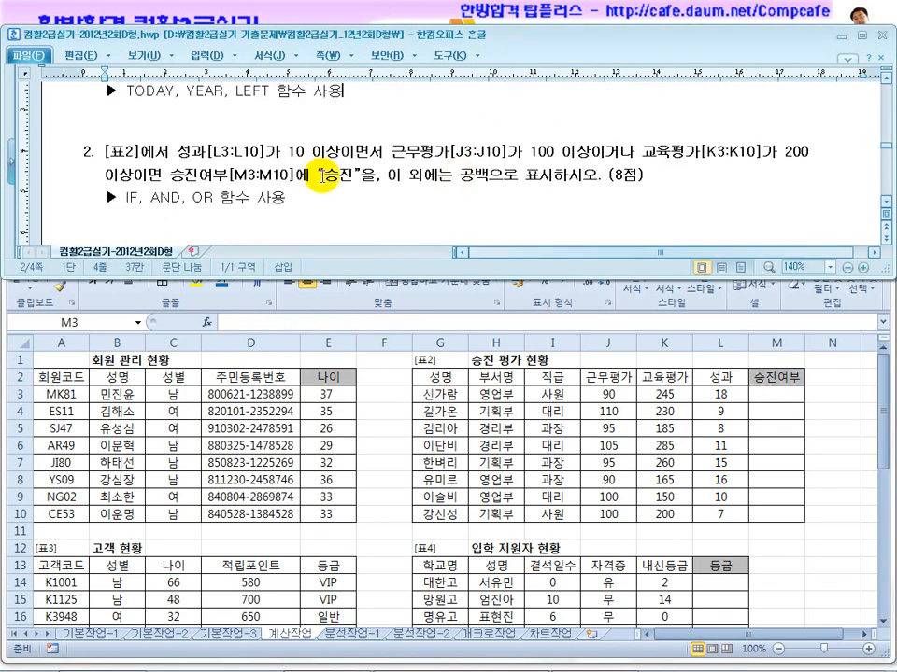
drag(192, 153, 353, 150)
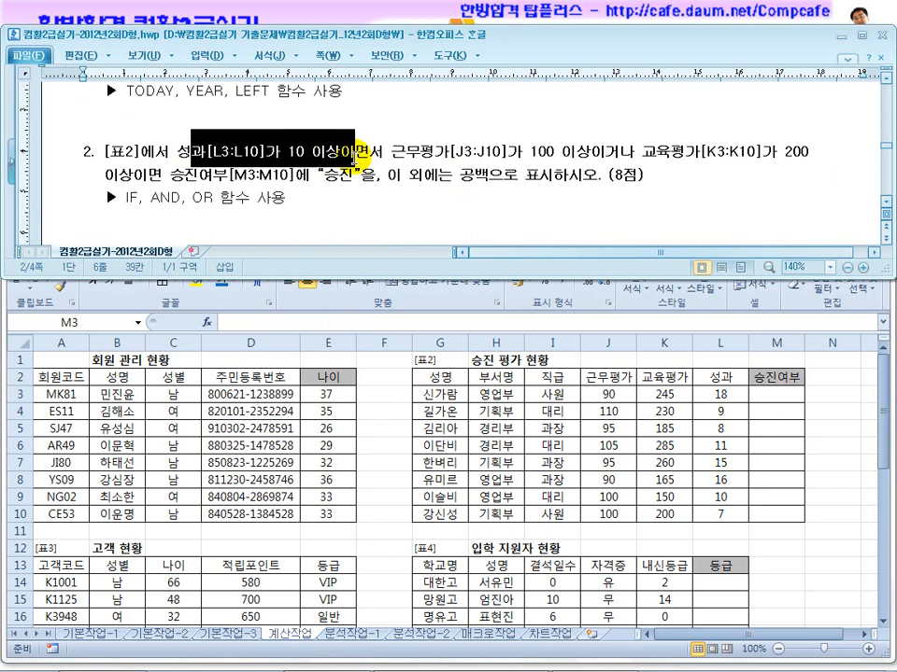
drag(434, 152, 772, 152)
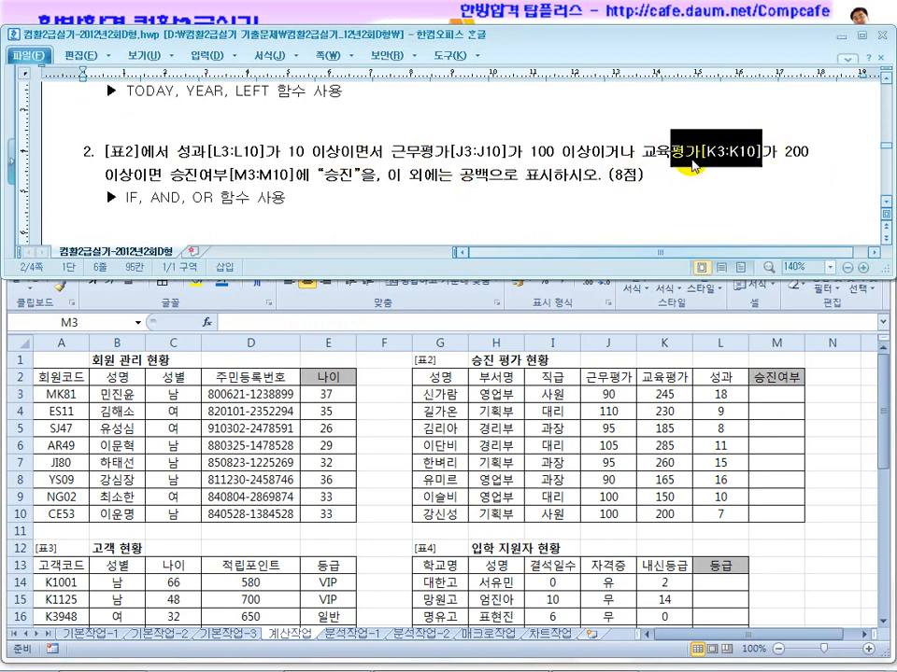
drag(134, 176, 229, 176)
drag(377, 176, 271, 180)
drag(408, 176, 516, 176)
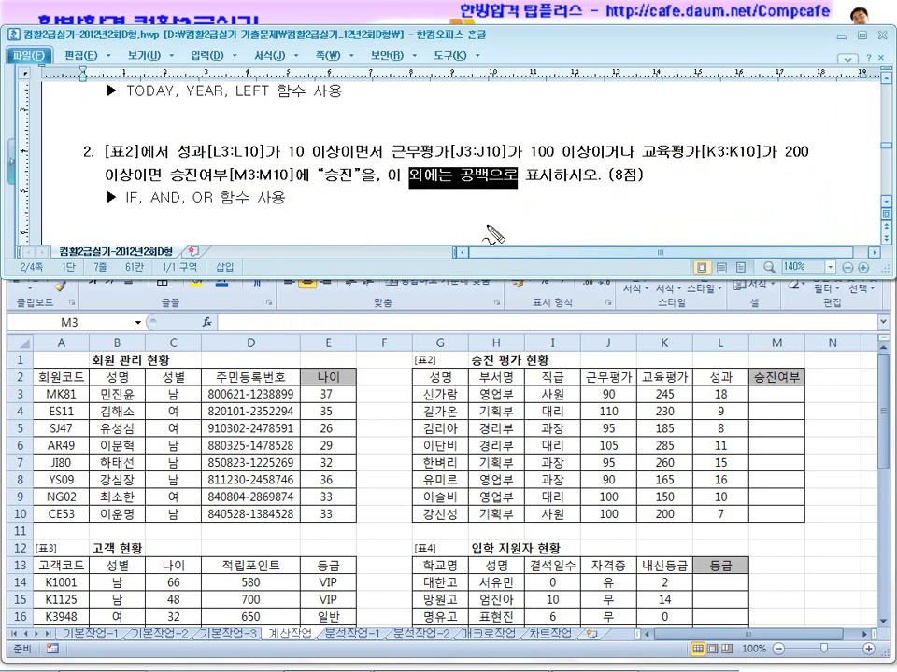
Examine how the IF, AND and OR functions combine the 성과, 근무평가 and 교육평가 conditions in question 2
drag(122, 211, 138, 212)
drag(152, 211, 222, 212)
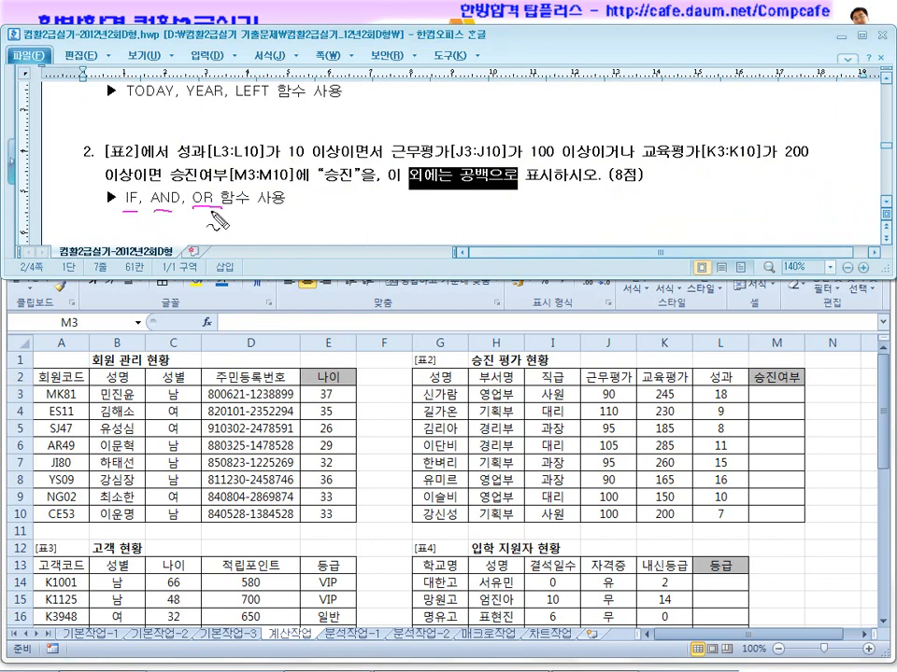
drag(332, 165, 411, 166)
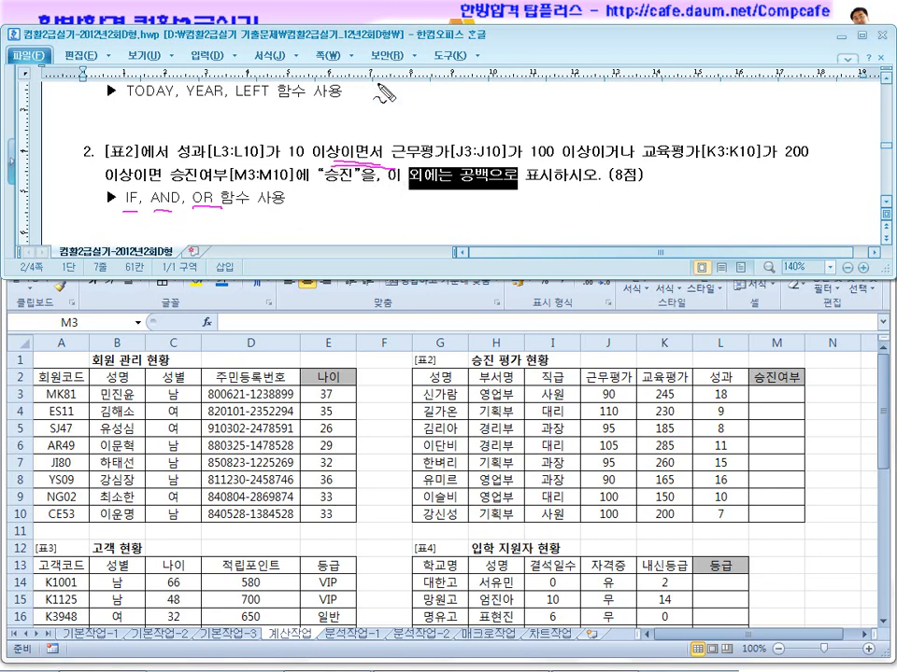
mouse_move(345, 114)
mouse_down()
mouse_move(342, 133)
mouse_move(379, 133)
mouse_up()
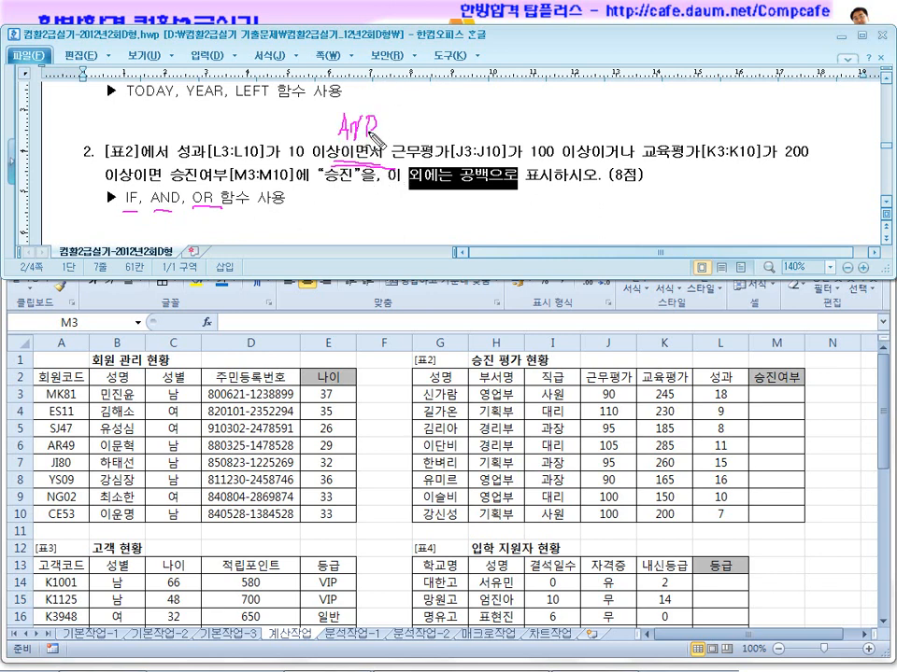
mouse_move(635, 140)
mouse_down()
mouse_move(598, 136)
mouse_move(639, 161)
mouse_up()
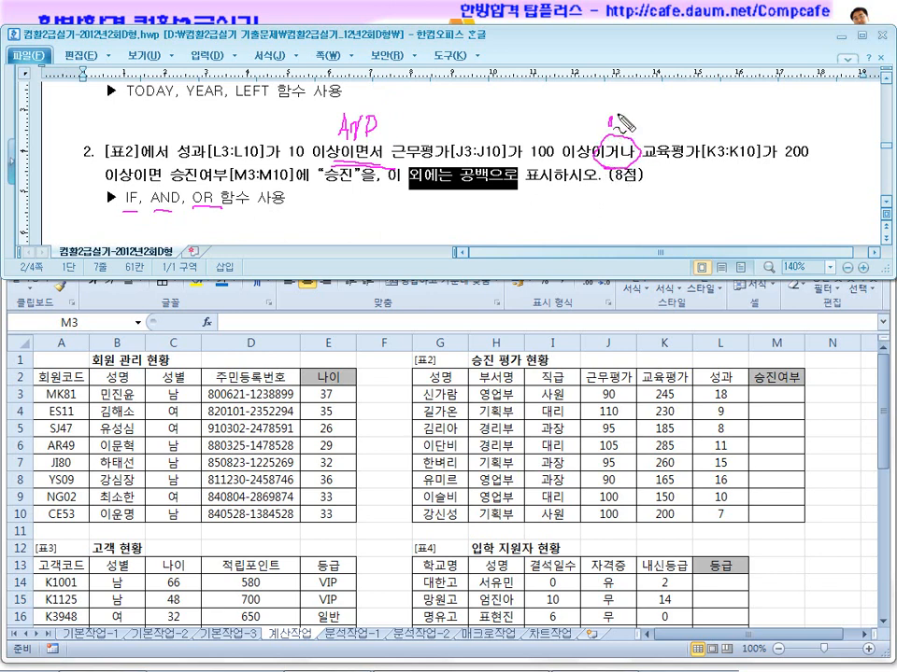
drag(618, 116, 627, 129)
drag(417, 131, 394, 152)
mouse_move(759, 131)
mouse_down()
mouse_move(779, 152)
mouse_move(747, 180)
mouse_up()
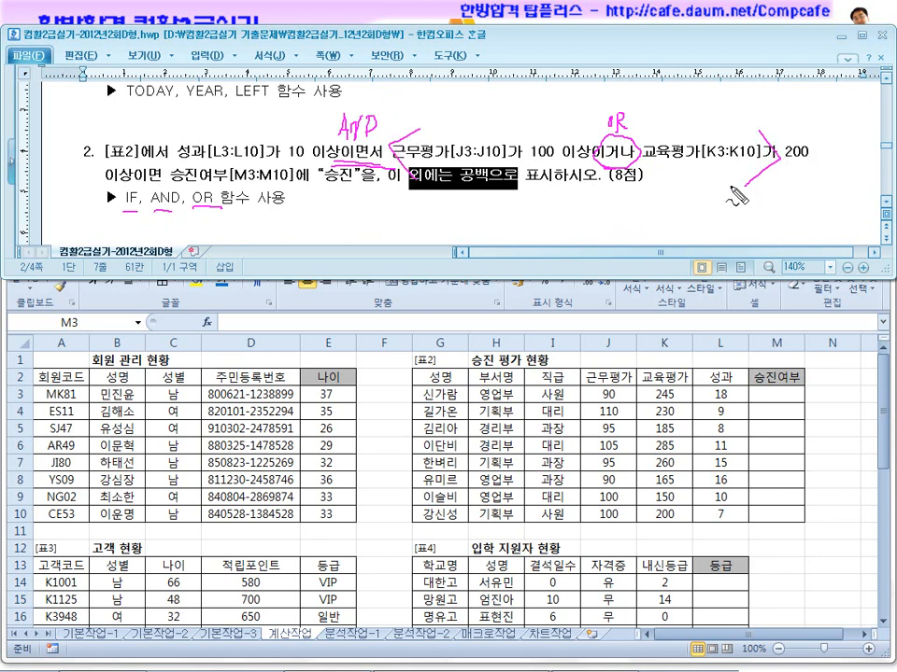
mouse_move(659, 178)
mouse_down()
mouse_move(537, 130)
mouse_move(644, 187)
mouse_up()
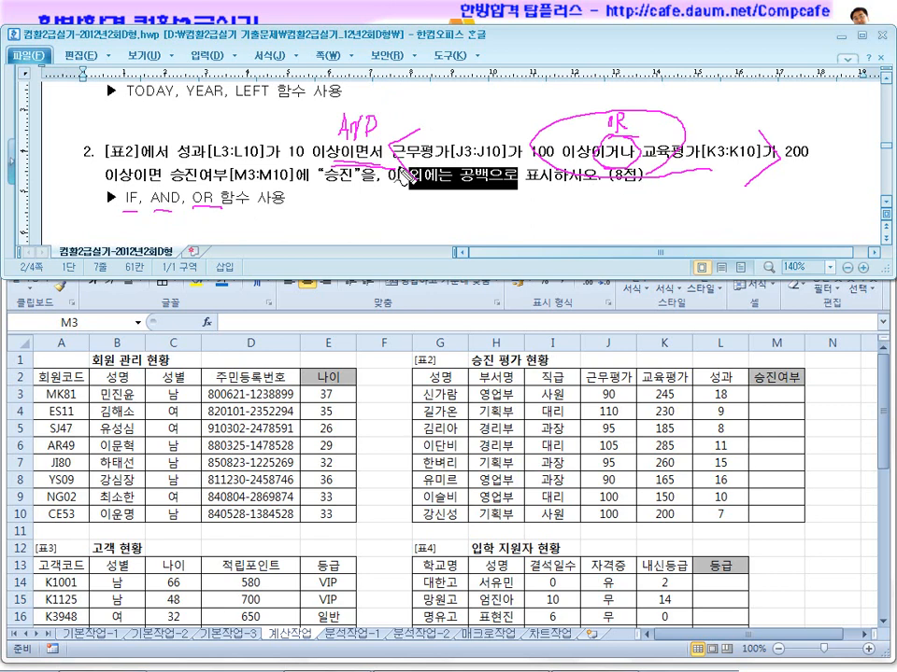
drag(333, 167, 381, 165)
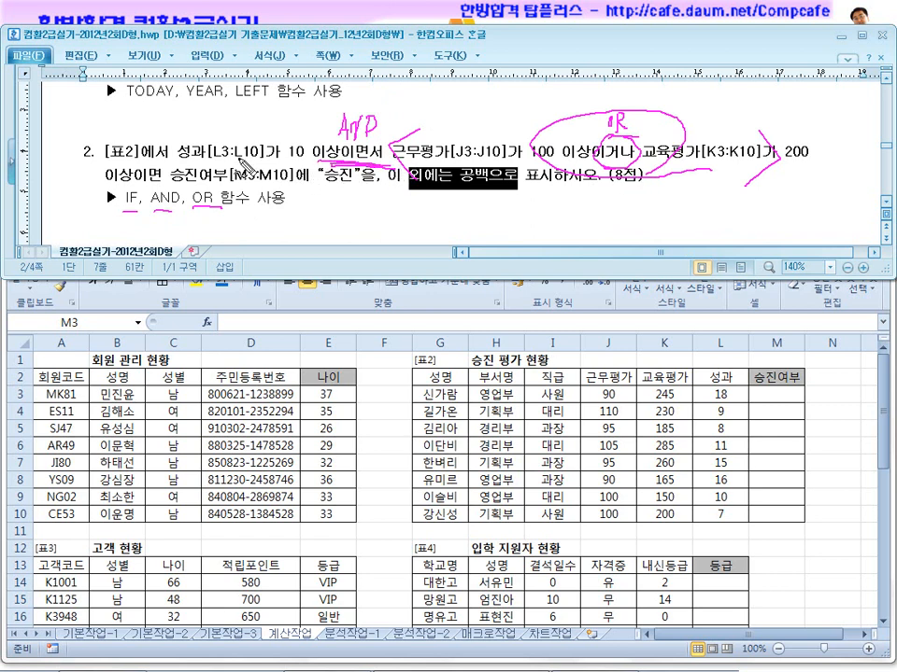
drag(210, 161, 327, 161)
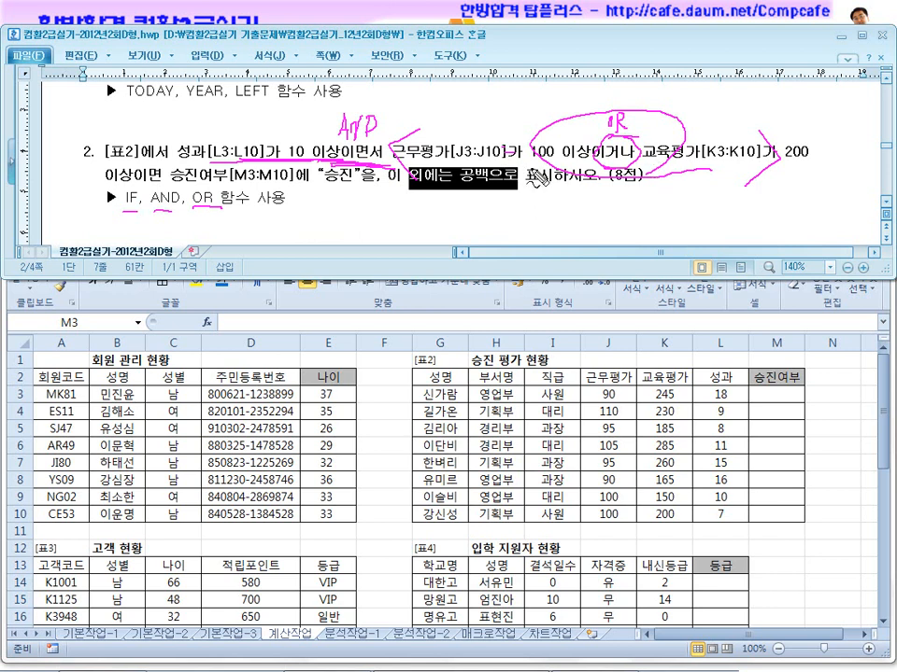
Examine in question 2 when 승진여부 gets “승진” or a blank and how the IF function handles both results
mouse_move(365, 172)
mouse_down()
mouse_move(322, 196)
mouse_move(355, 198)
mouse_up()
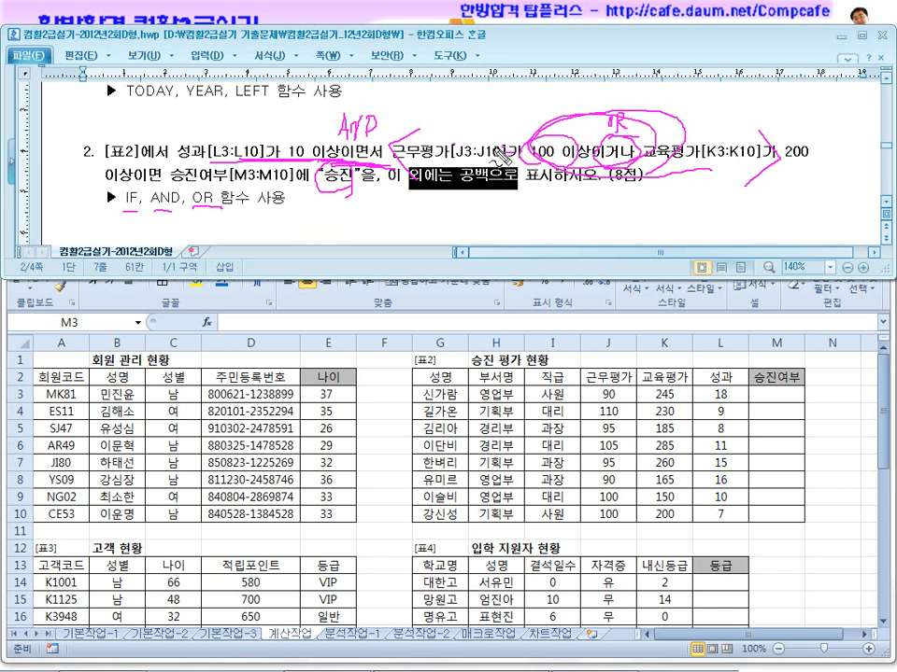
drag(361, 168, 377, 170)
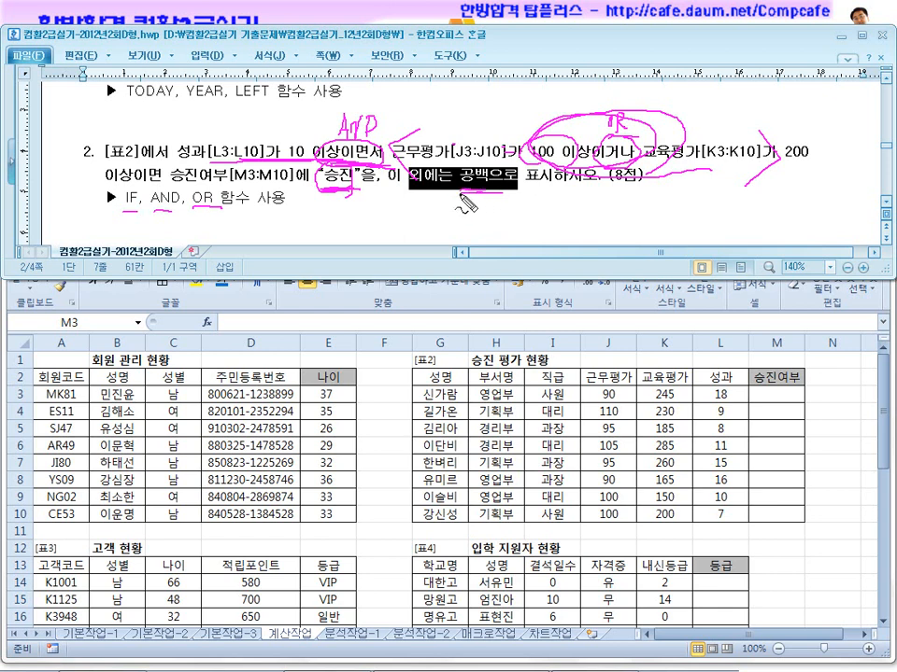
mouse_move(140, 190)
mouse_down()
mouse_move(120, 200)
mouse_move(148, 215)
mouse_up()
mouse_move(433, 216)
mouse_down()
mouse_move(513, 224)
mouse_move(533, 248)
mouse_move(602, 225)
mouse_move(619, 233)
mouse_up()
drag(441, 237, 554, 241)
drag(595, 238, 637, 236)
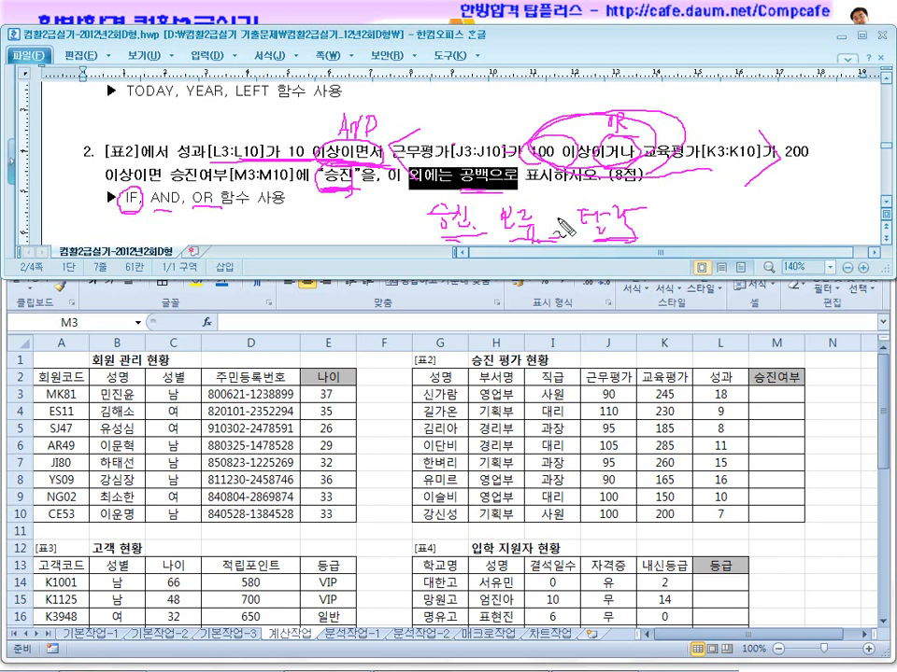
key(Escape)
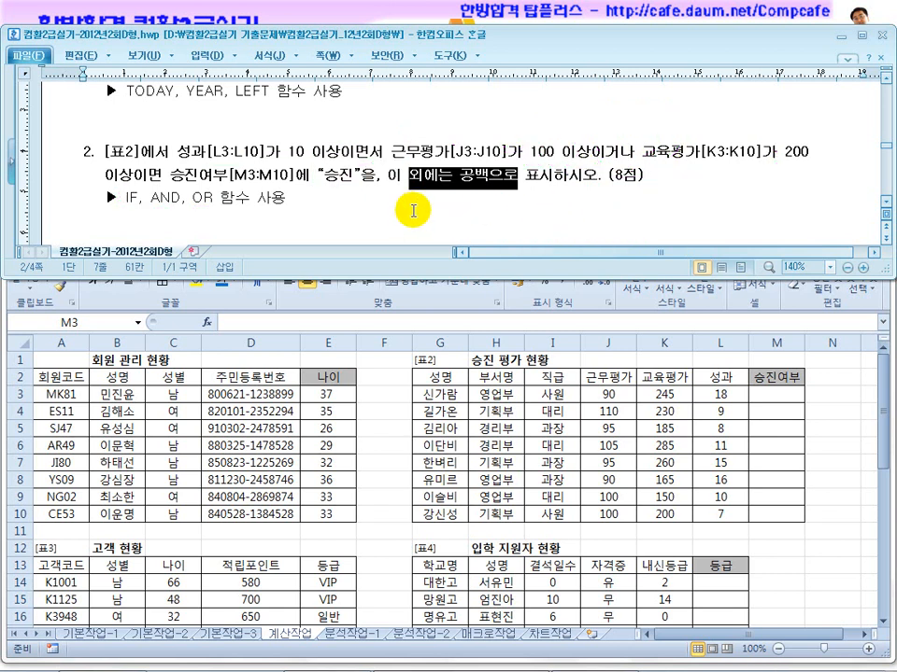
Switch to the Excel sheet and start an IF formula in M3 with the 성과 condition L3>=10
click(508, 427)
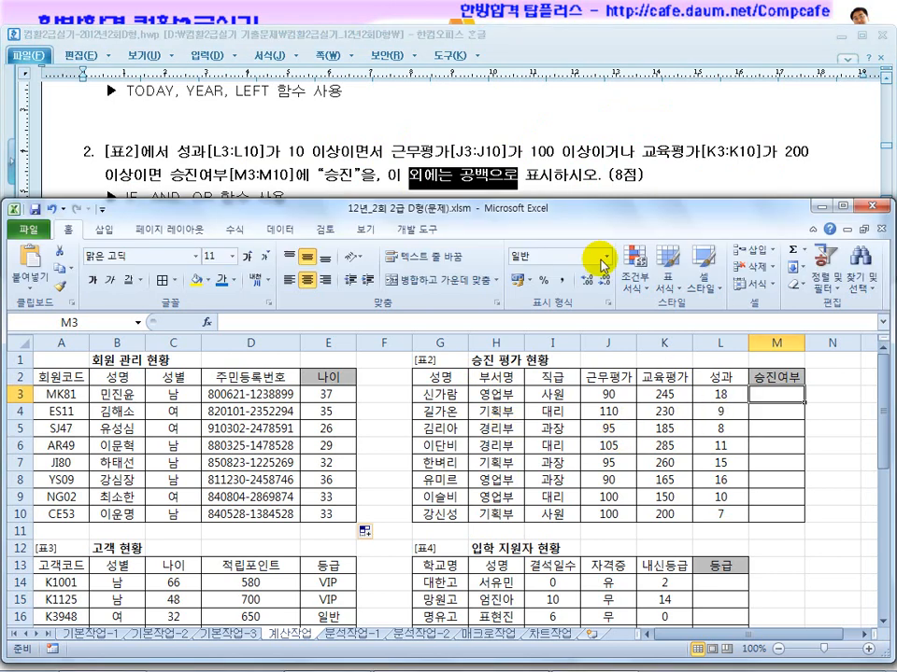
click(829, 158)
click(886, 205)
click(887, 205)
click(768, 397)
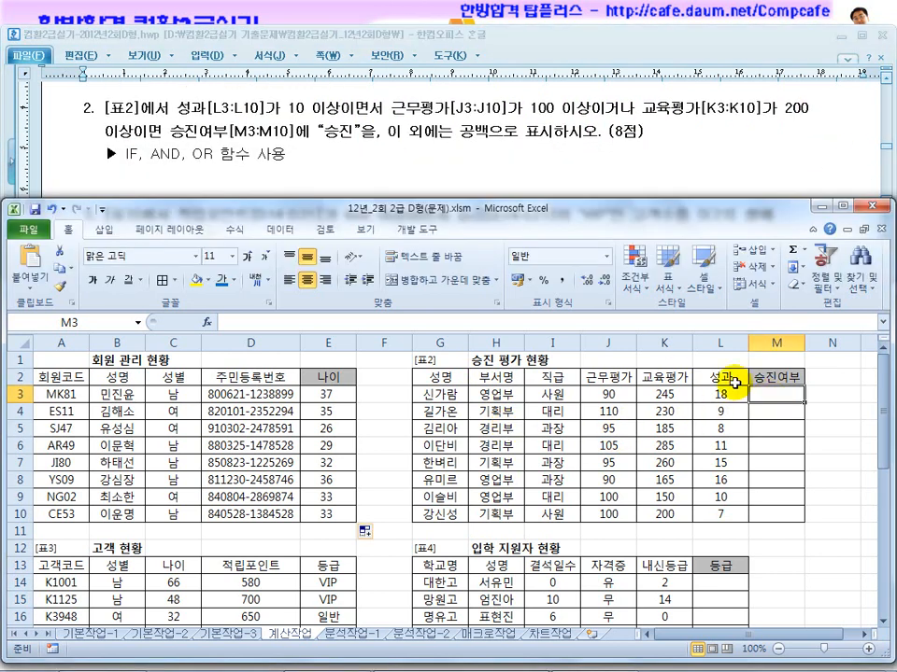
text(=if)
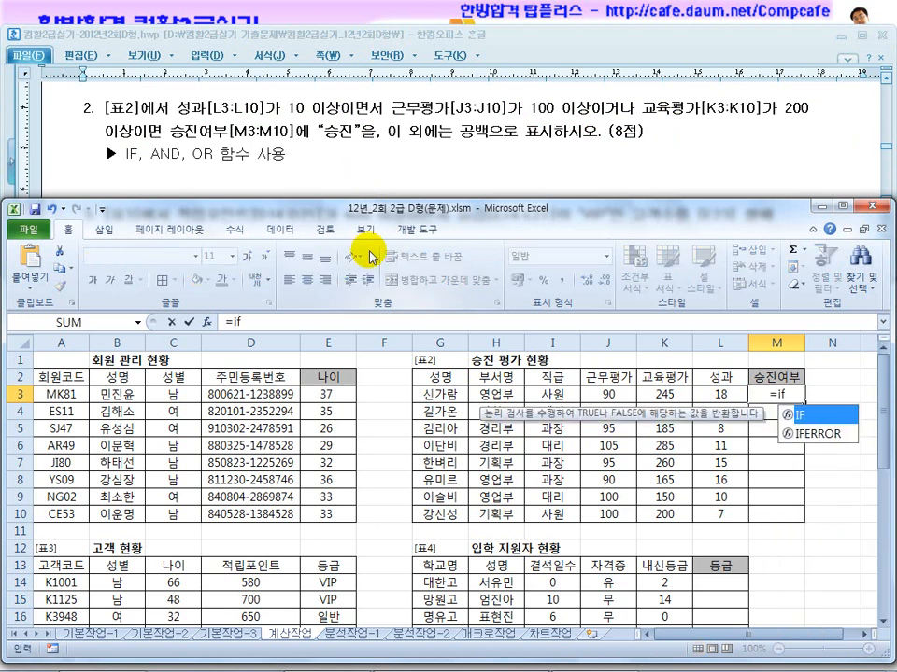
text(()
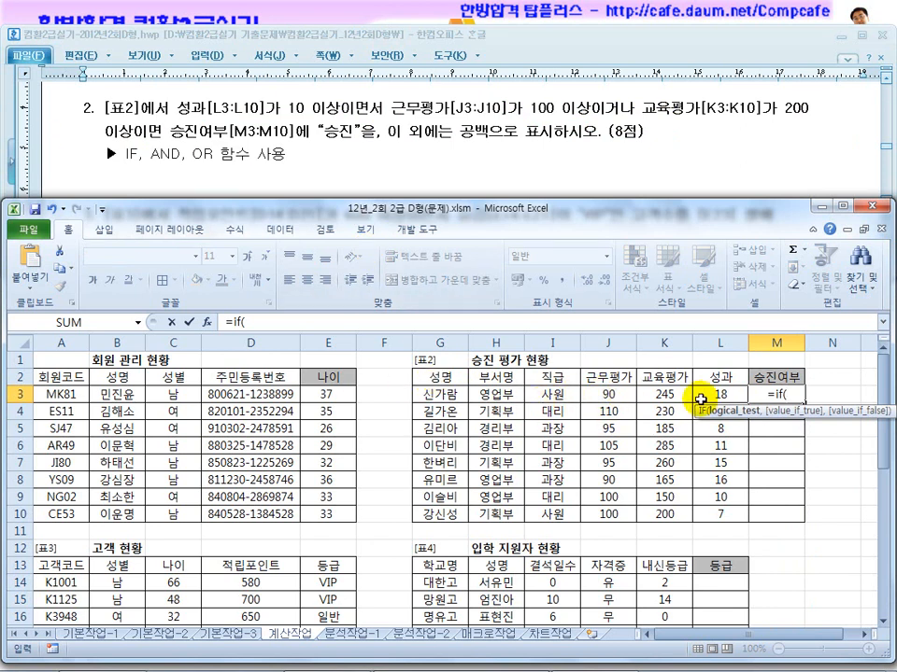
click(712, 393)
text(>=)
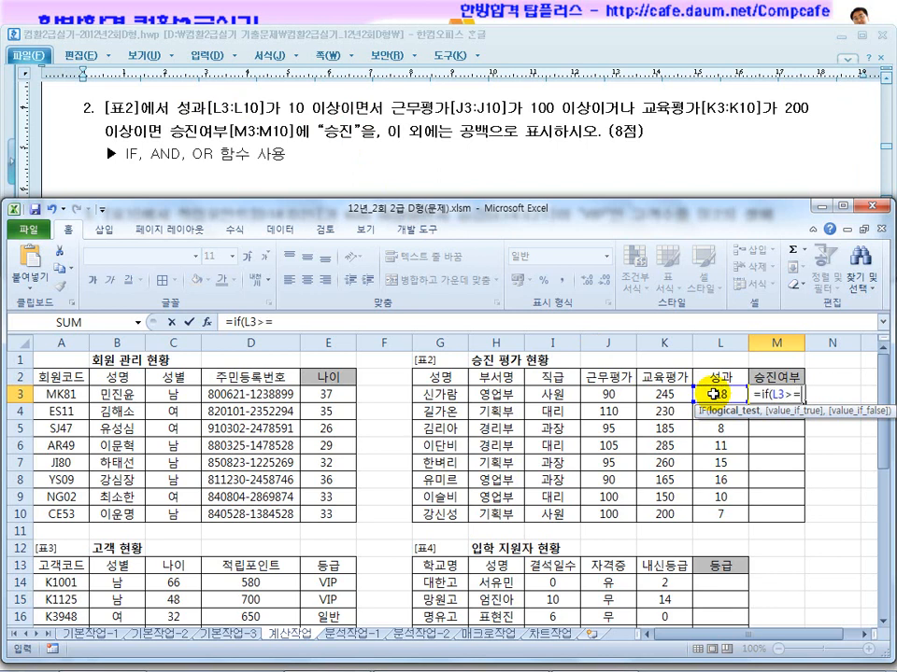
text(10)
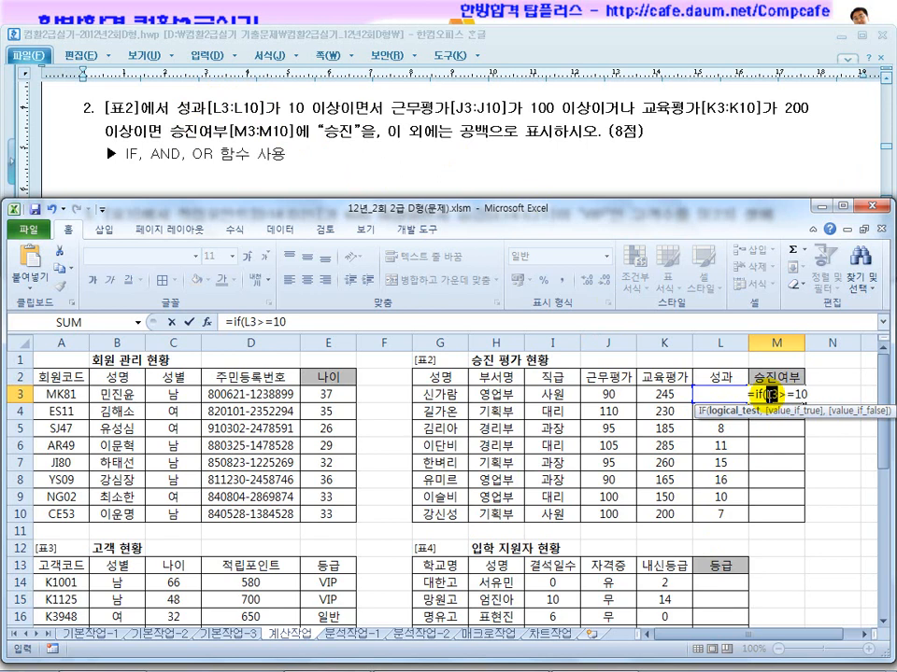
Add the 근무평가 condition J3>=100 and the 교육평가 condition K3>=200 to the M3 formula, separated by commas
click(814, 396)
text(,)
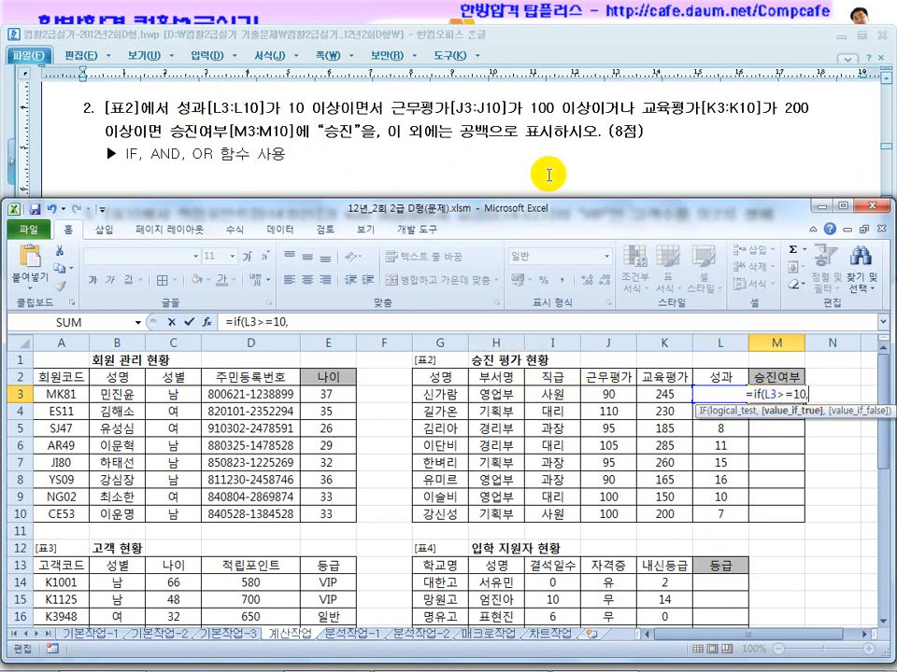
click(595, 396)
text(>=100,)
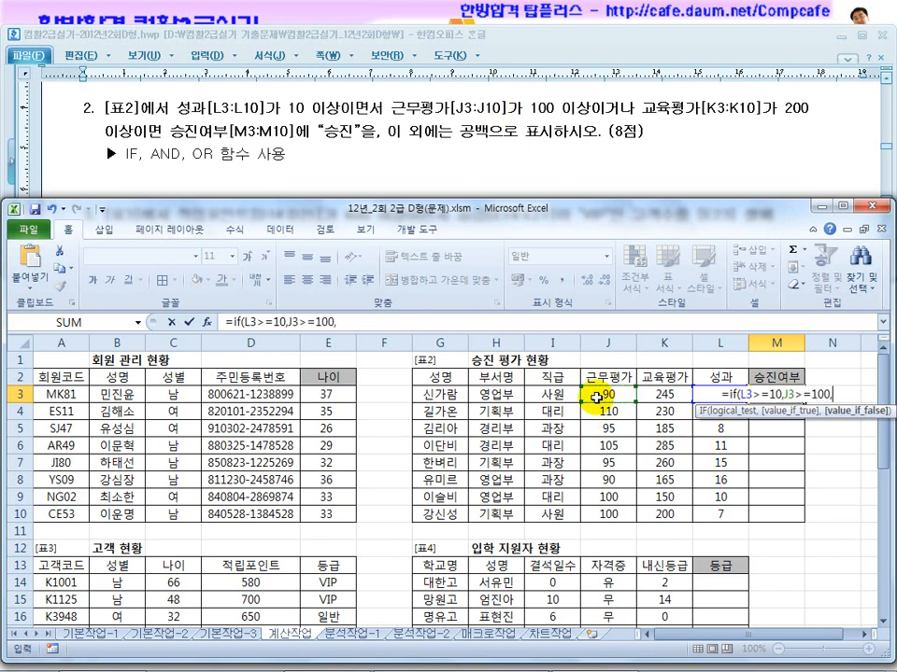
click(669, 396)
text(>=200)
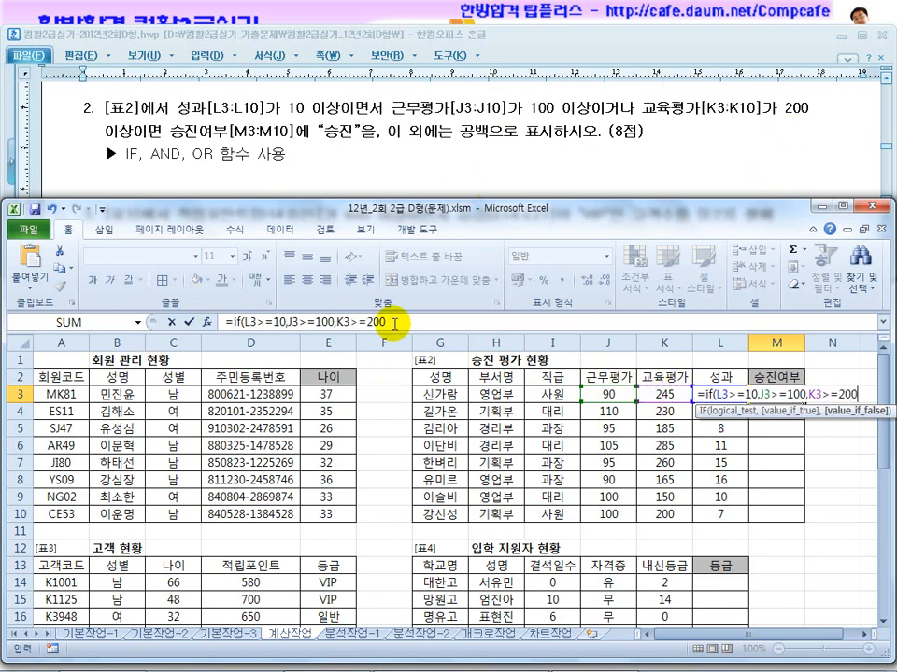
Wrap the J3>=100 and K3>=200 conditions of the M3 formula in an OR function
click(394, 322)
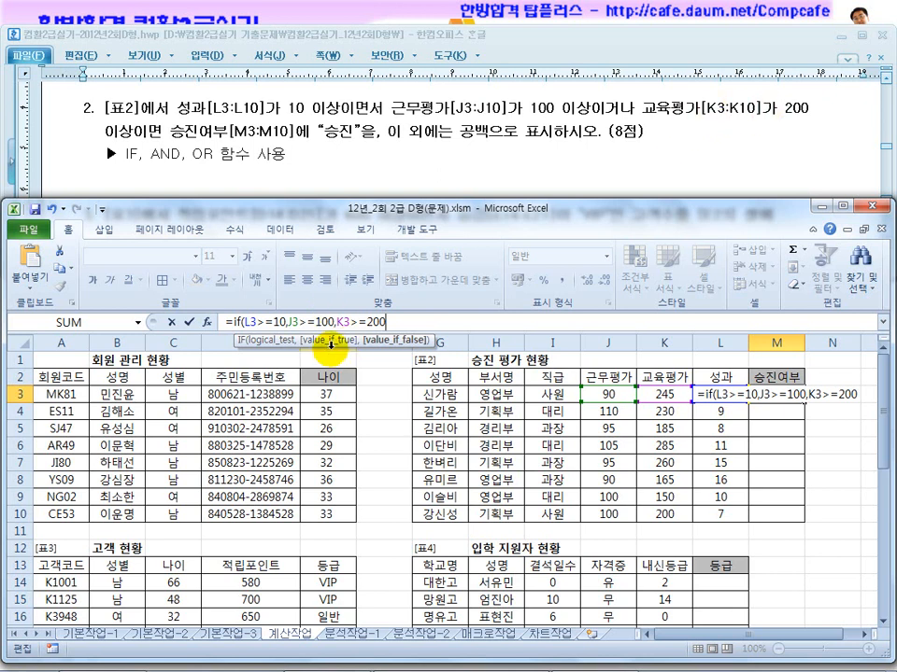
drag(289, 322, 409, 324)
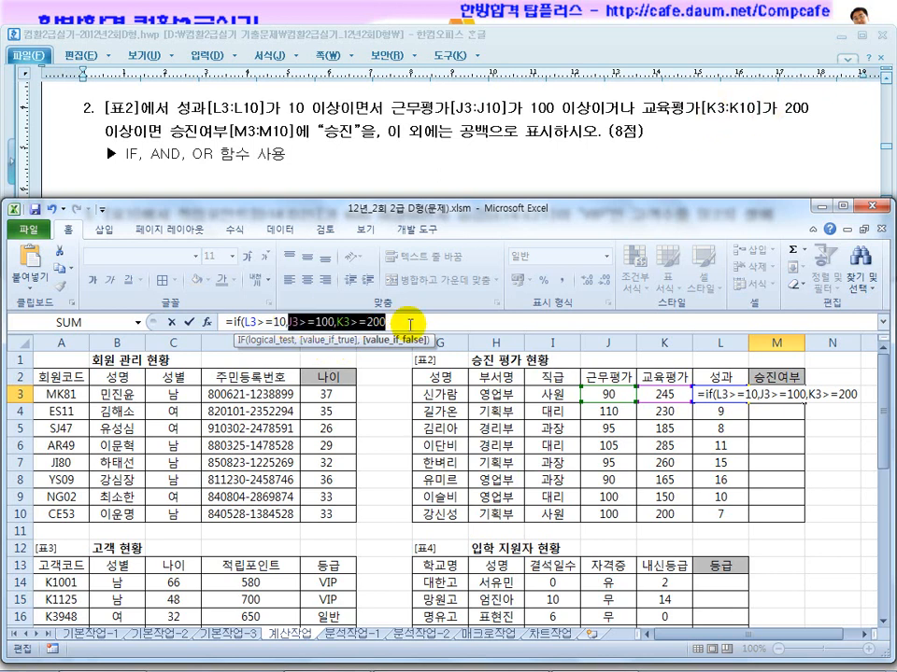
click(289, 323)
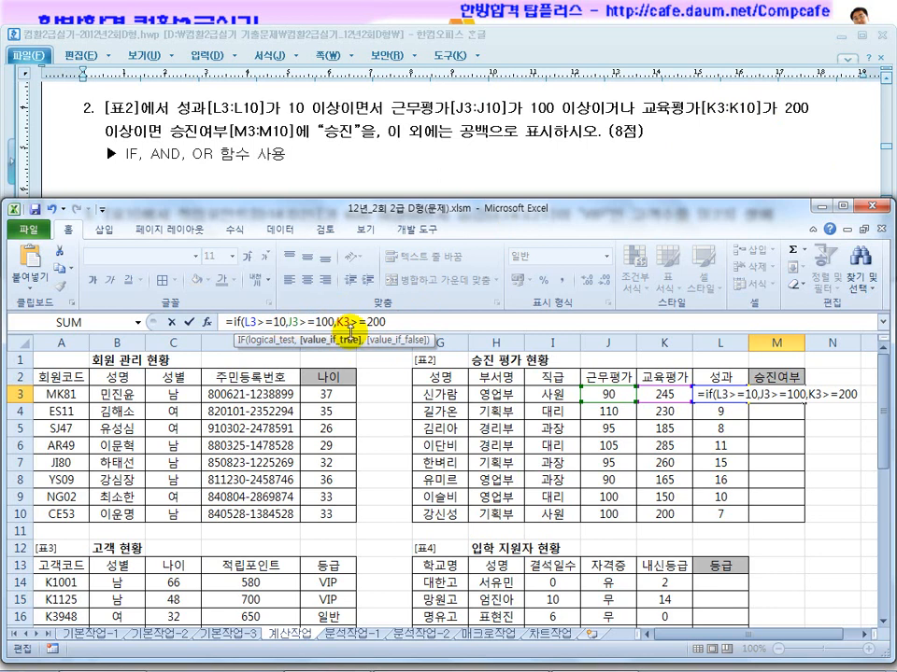
text(or()
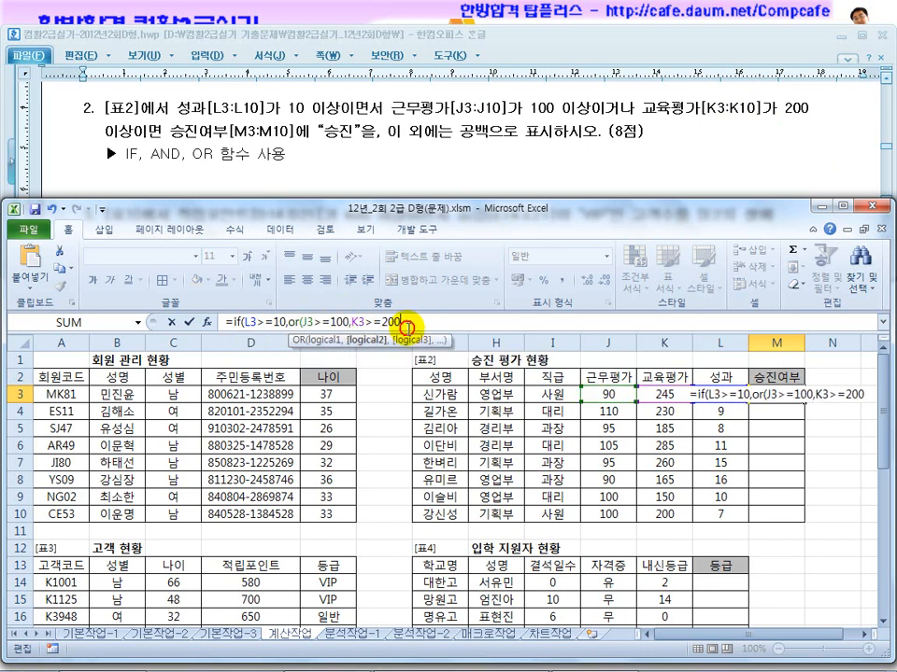
text())
drag(409, 328, 293, 321)
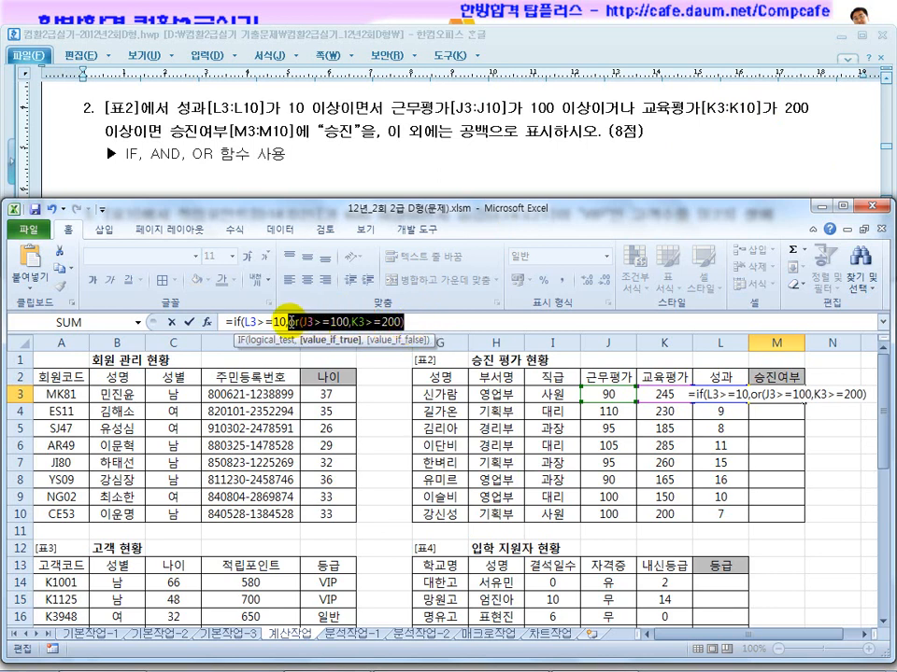
Enclose L3>=10 and the OR part in an AND function as the IF test, and check the nested parentheses
click(245, 323)
text(and()
click(435, 321)
text(,)
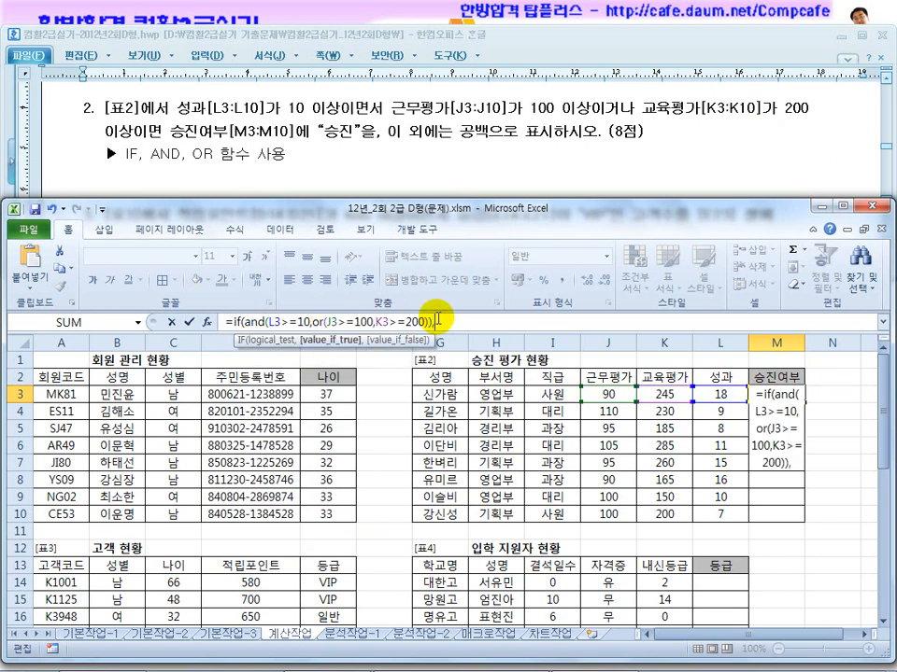
click(267, 323)
click(428, 322)
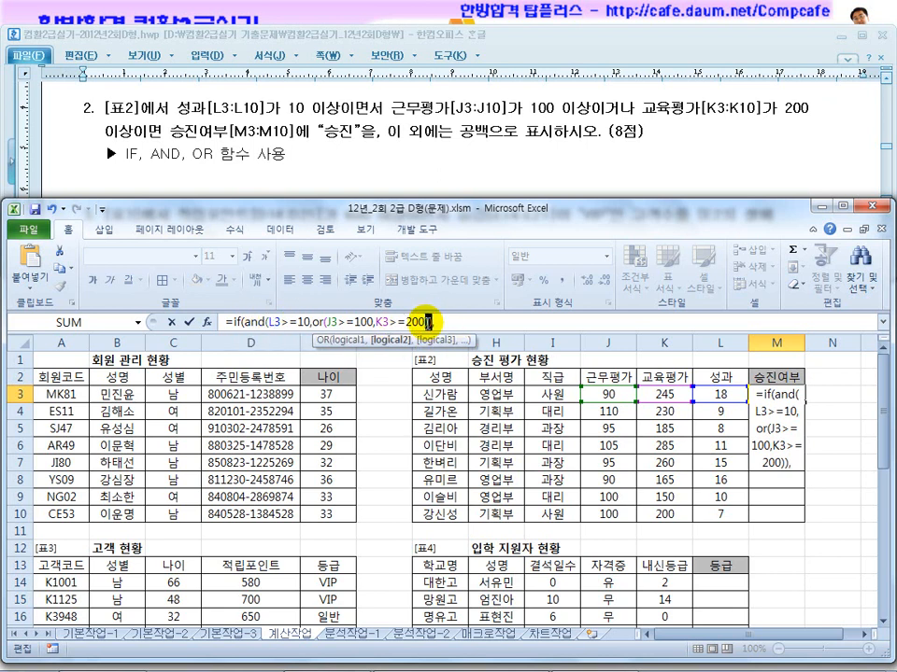
drag(426, 322, 315, 320)
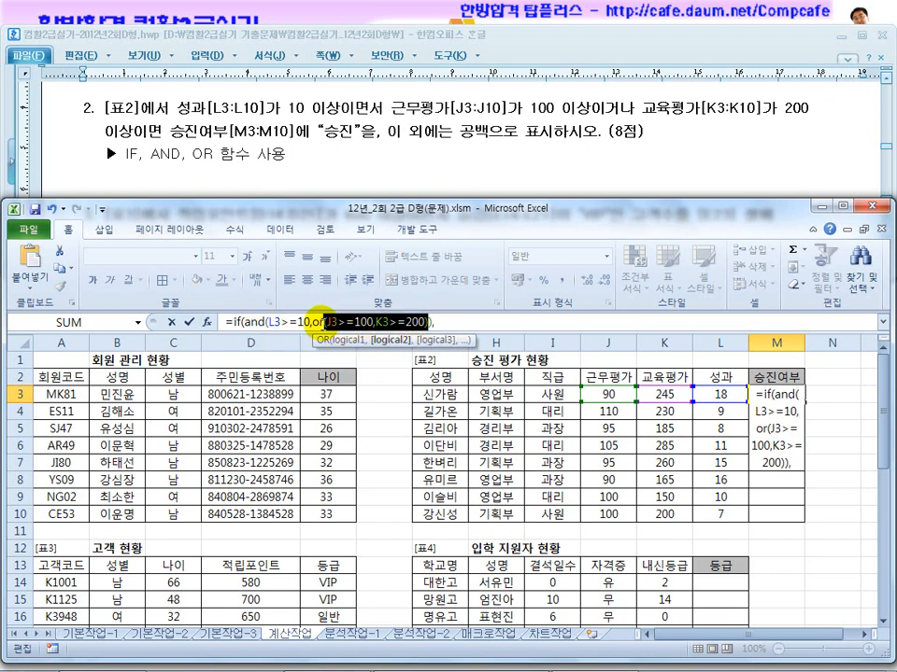
Complete the M3 formula with "승진" as the true value and "" as the false value, and enter it
click(452, 323)
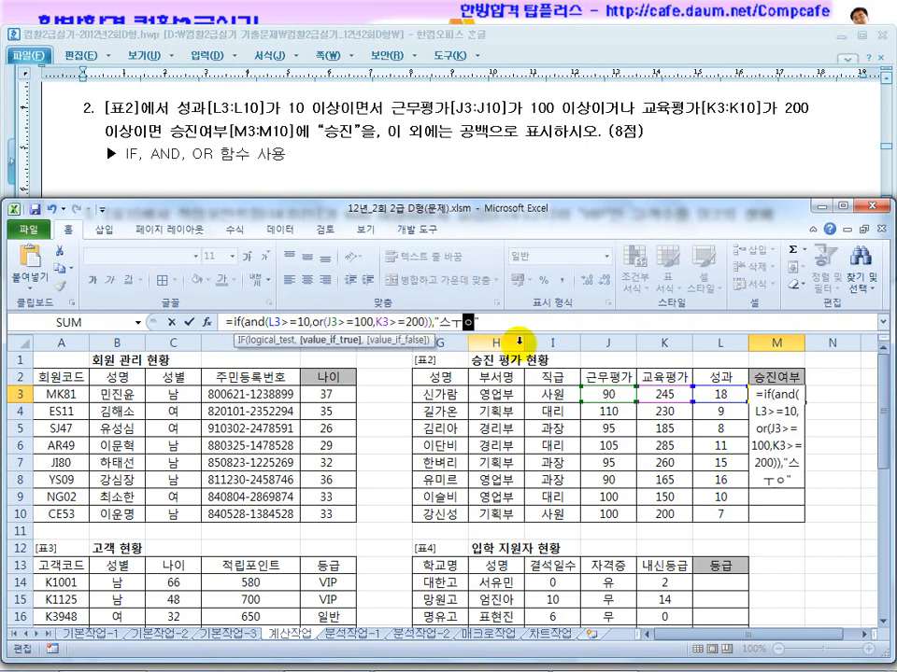
key(BackSpace)
key(BackSpace)
key(BackSpace)
text(ㅅㅡㅇ지)
click(484, 321)
text(,)
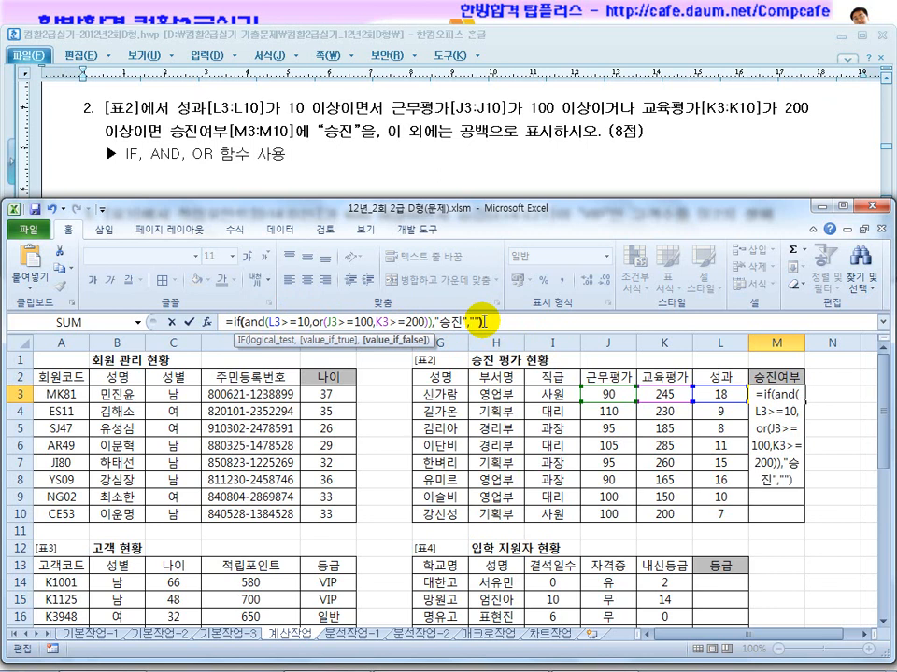
text(""))
key(Return)
Fill the 승진여부 formula from M3 down to M10 and select M3 again
click(782, 399)
drag(807, 403, 801, 516)
click(771, 391)
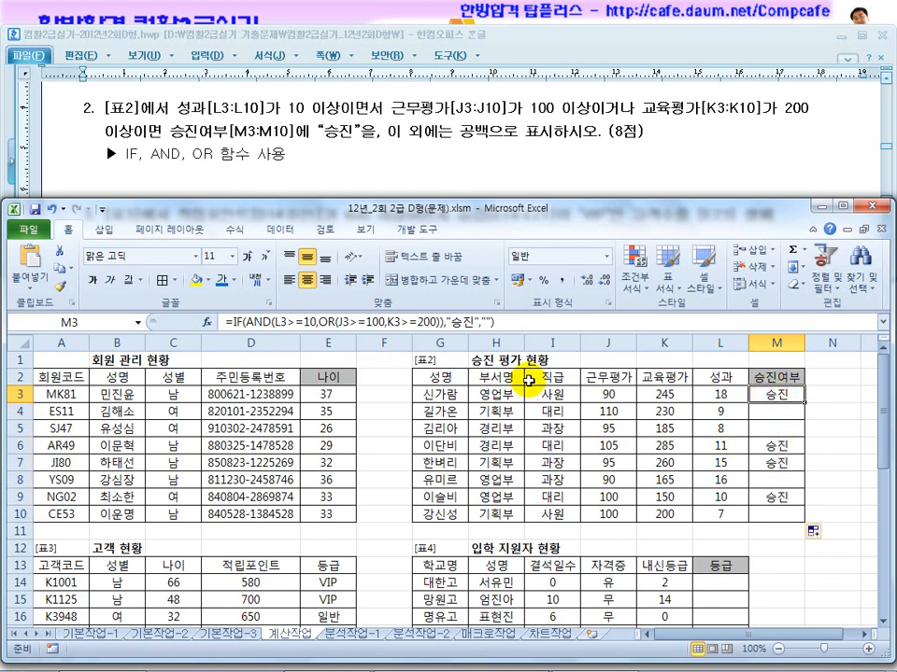
Switch to the exam document in Hangul and read question 3 on the 적립포인트 and 등급 conditions for counting 표3 customers
click(327, 152)
click(384, 436)
scroll(384, 436, down, 2)
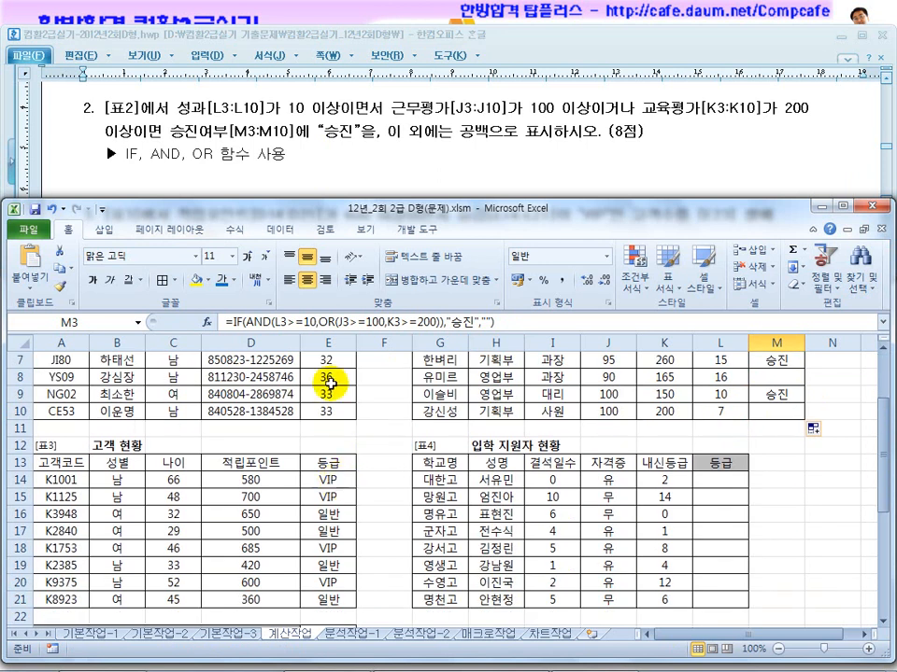
click(321, 160)
scroll(324, 166, down, 2)
scroll(323, 166, up, 1)
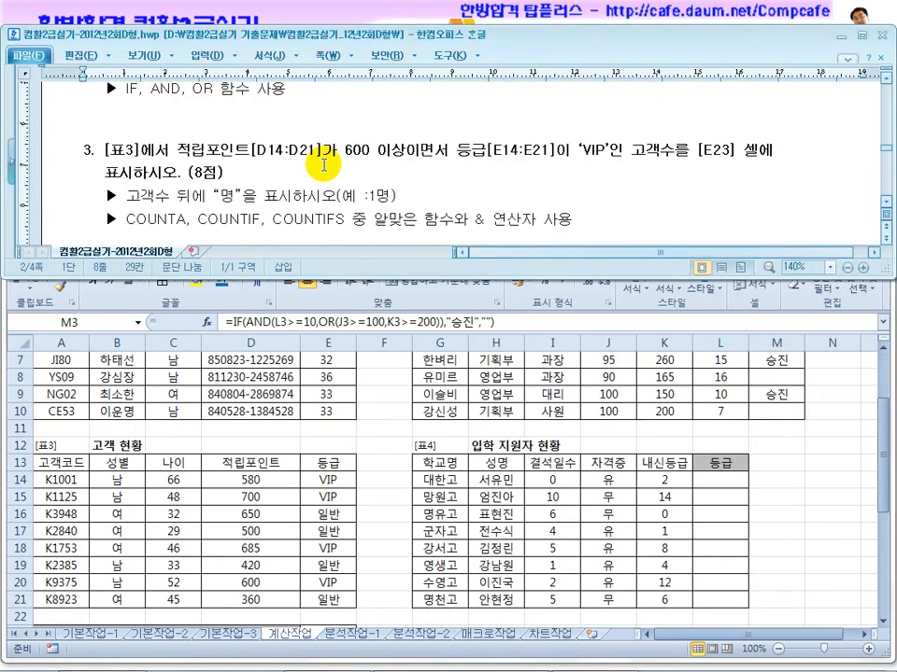
drag(192, 150, 329, 151)
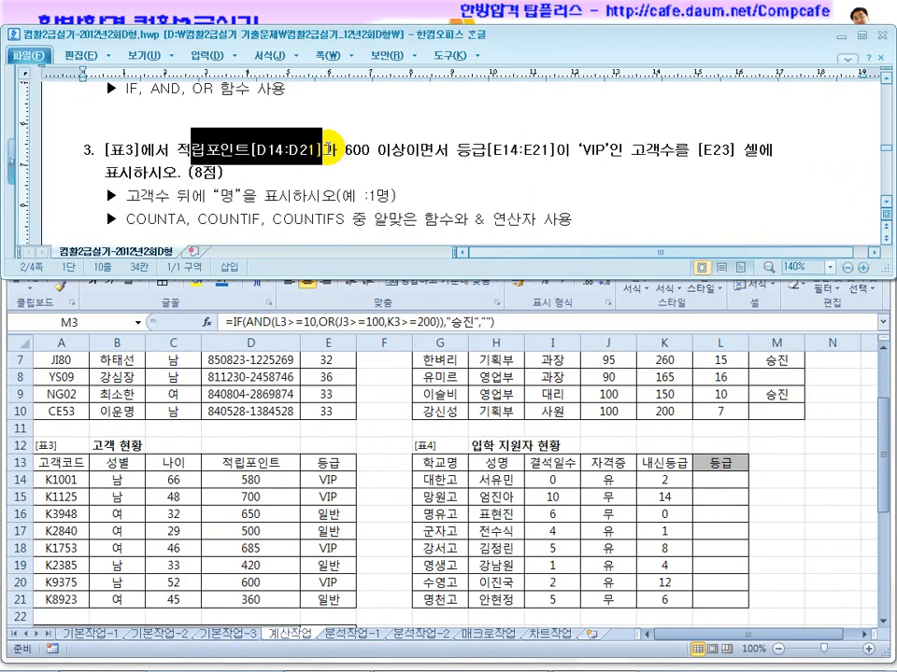
drag(417, 154, 353, 159)
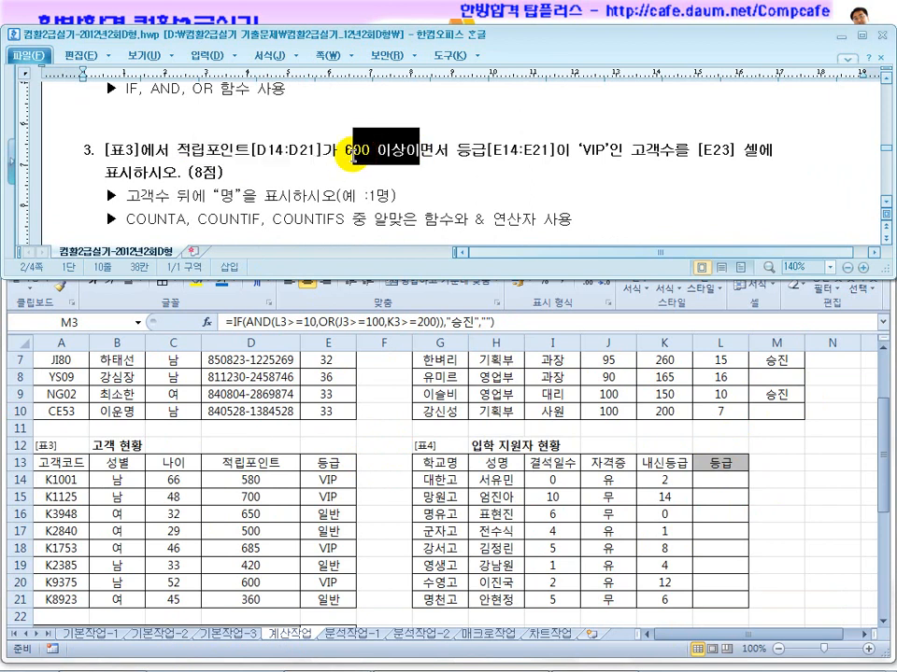
drag(632, 151, 502, 151)
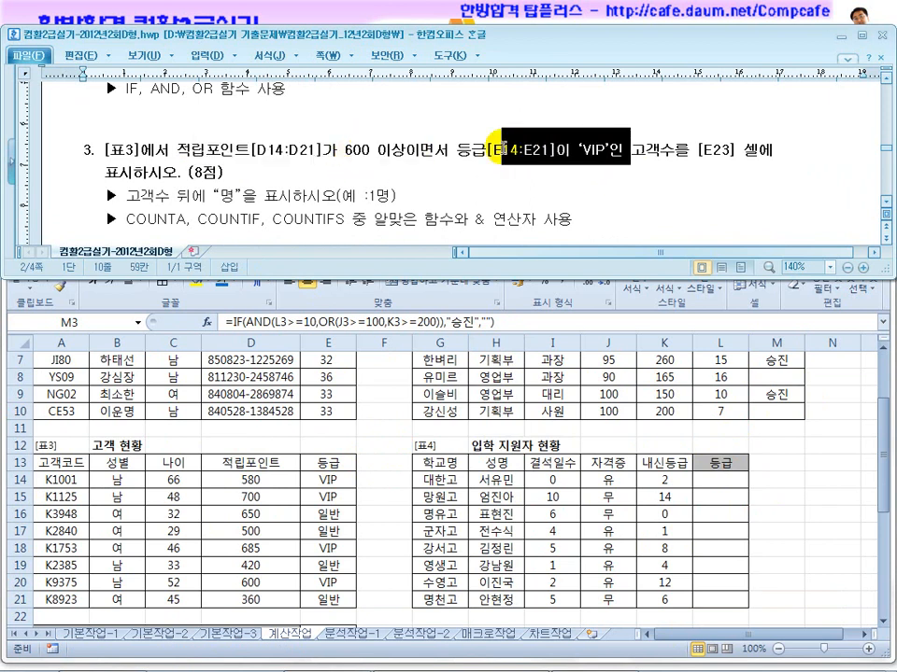
drag(695, 152, 633, 153)
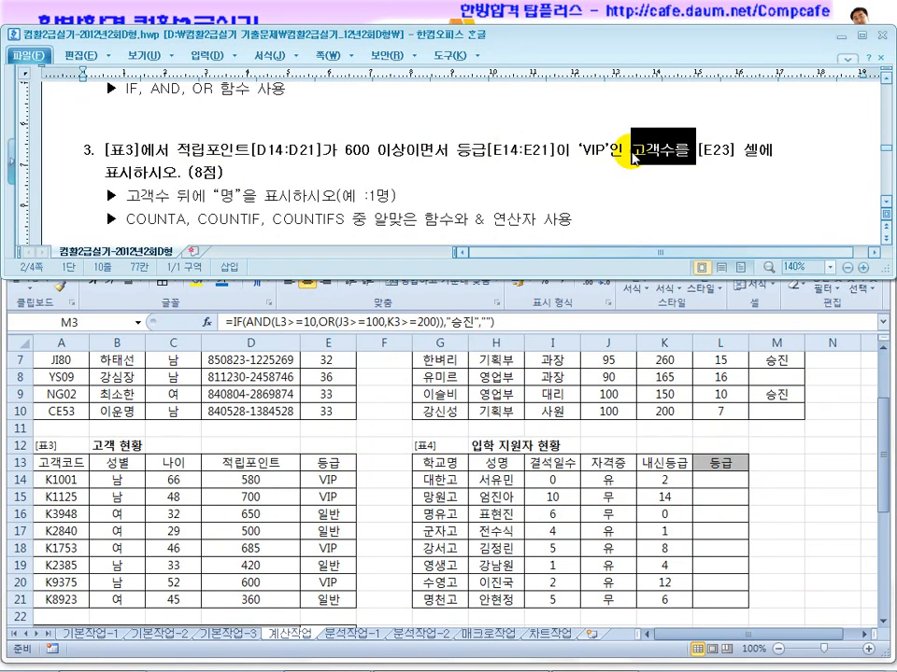
click(641, 158)
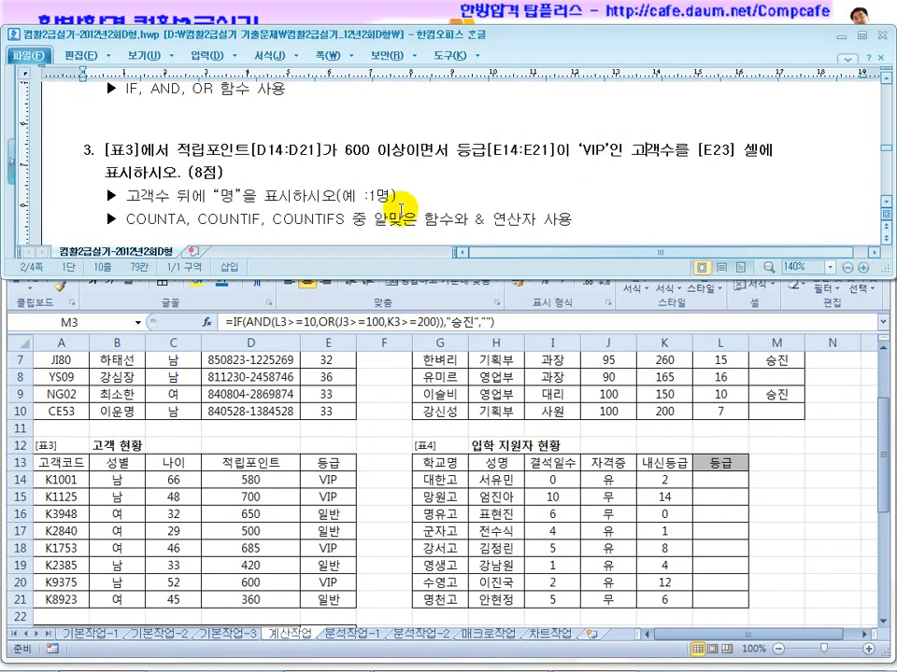
Compare the COUNTA, COUNTIF and COUNTIFS options listed in question 3 against its conditions
scroll(396, 173, down, 1)
drag(184, 154, 136, 153)
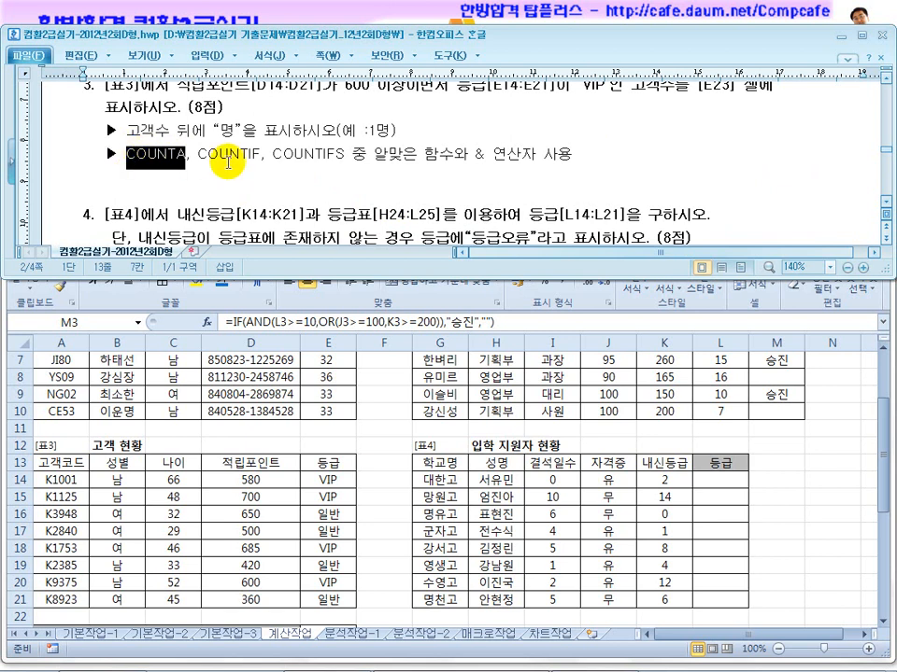
drag(260, 154, 198, 154)
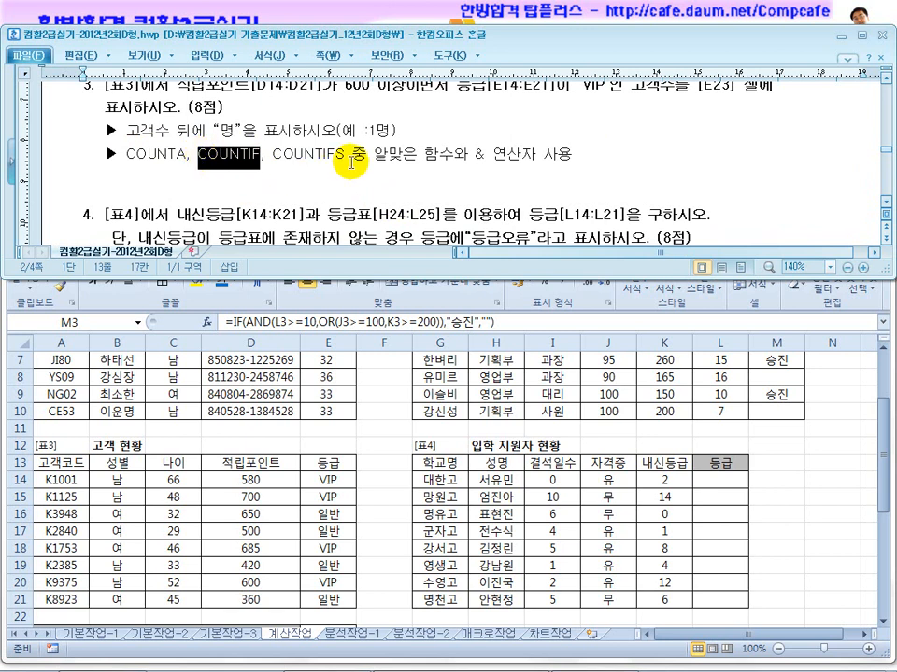
drag(351, 160, 334, 158)
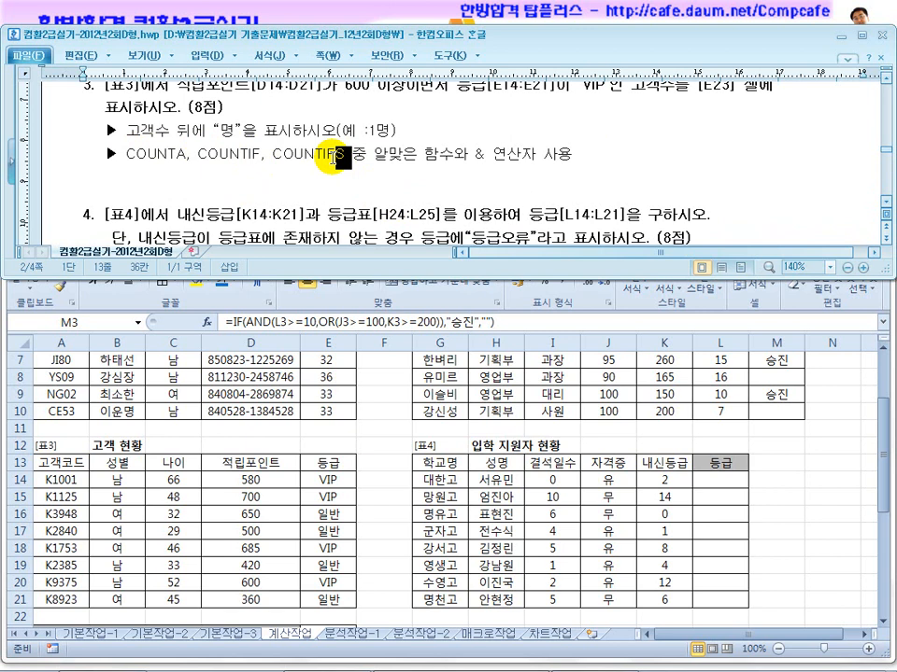
click(372, 187)
scroll(372, 189, up, 2)
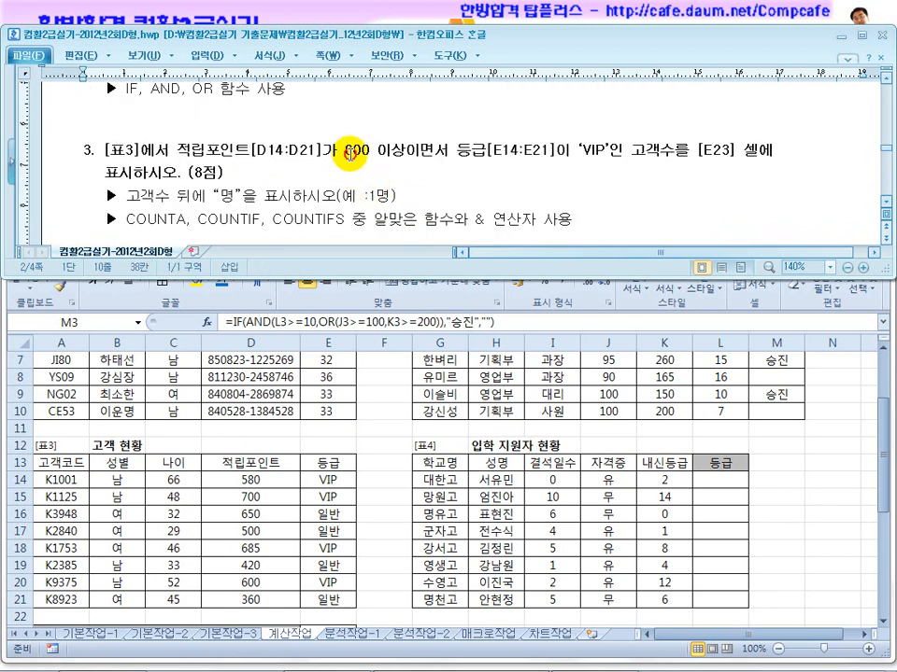
Review question 3's 600 이상 and VIP conditions, the COUNTIFS option, the "명" suffix example and the & operator requirement
drag(347, 151, 429, 159)
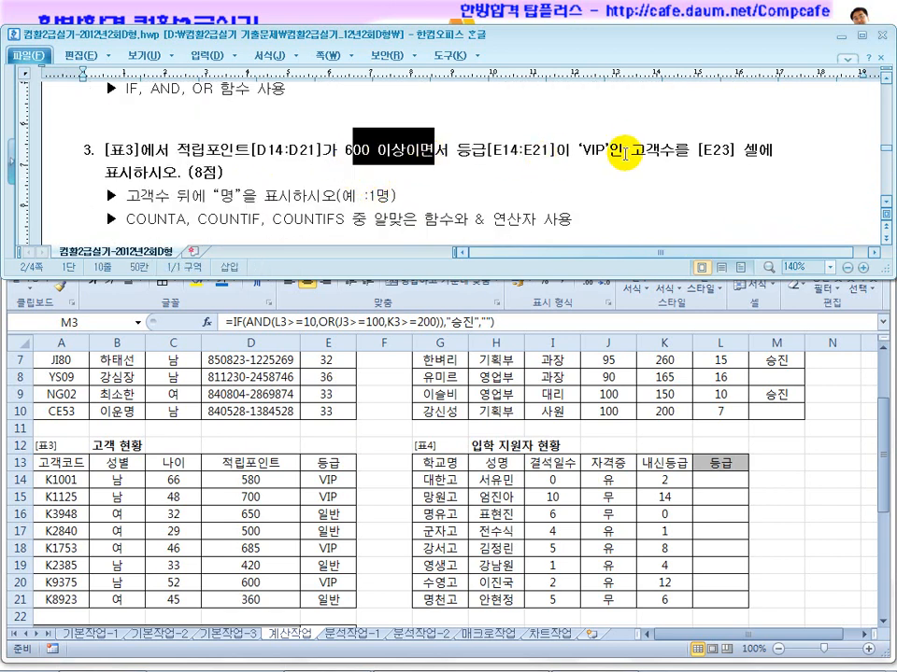
drag(623, 151, 505, 152)
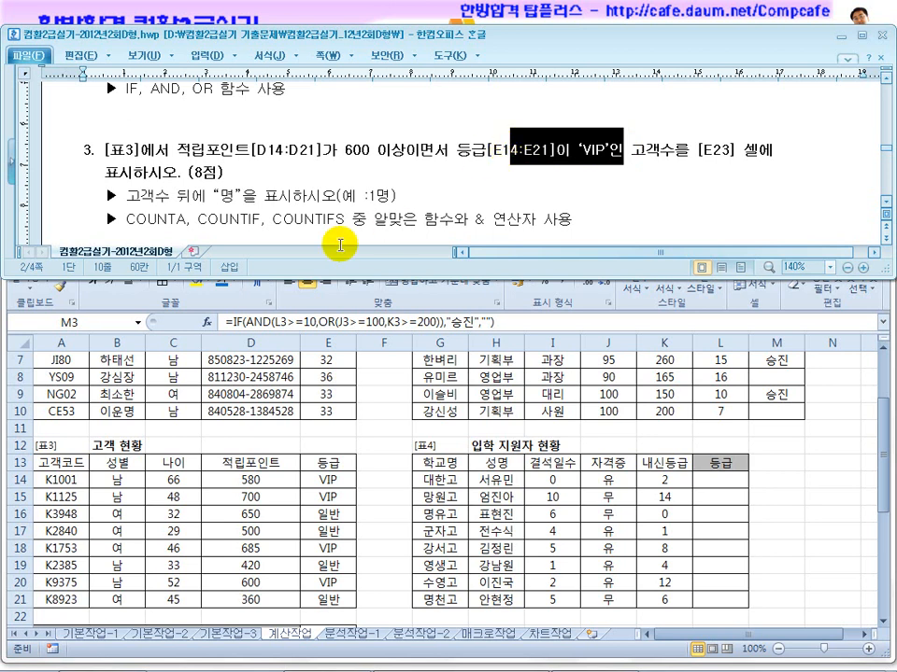
drag(344, 221, 277, 221)
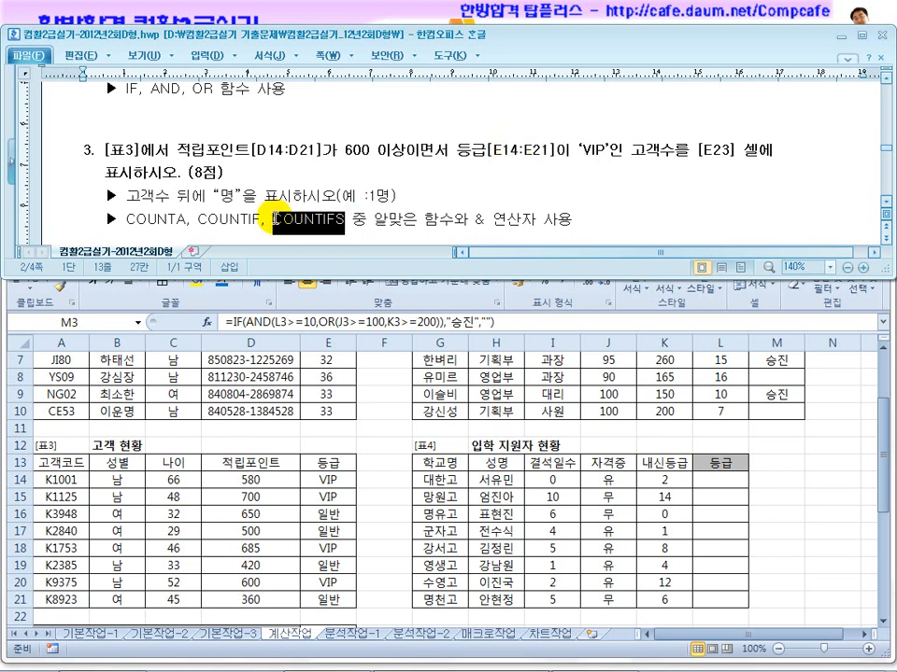
click(417, 220)
scroll(416, 221, down, 1)
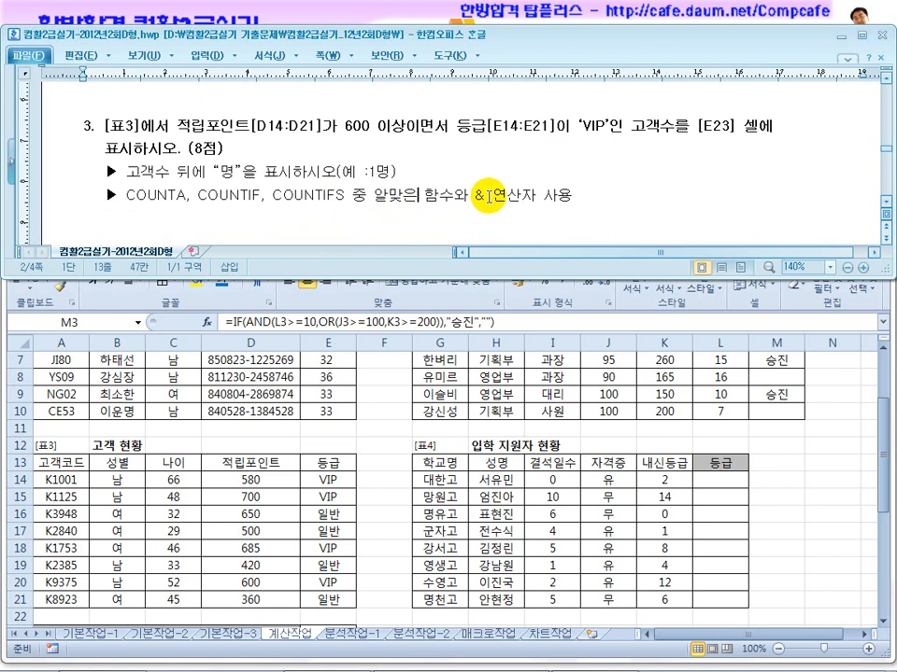
click(385, 174)
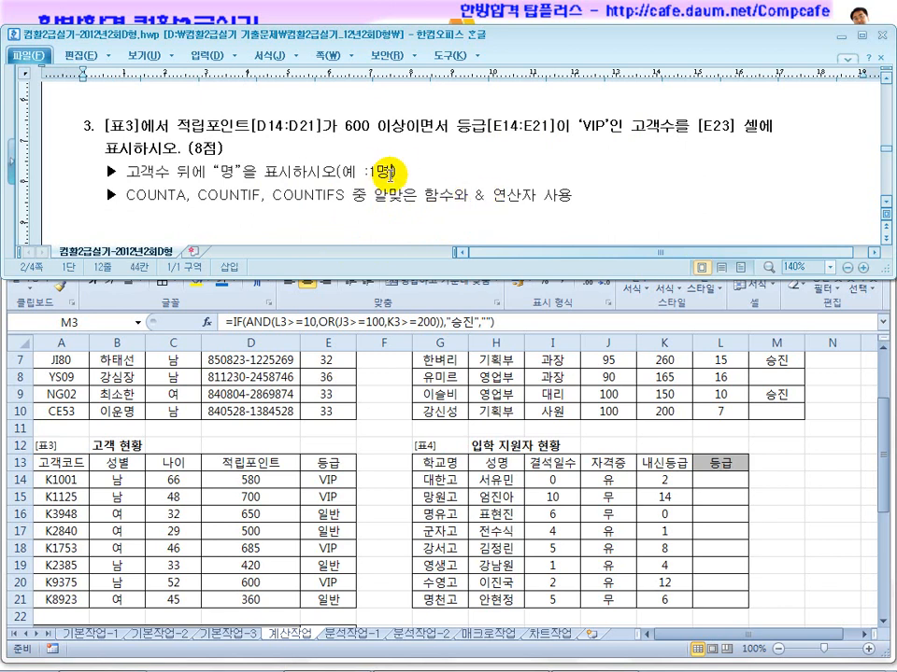
drag(474, 198, 525, 198)
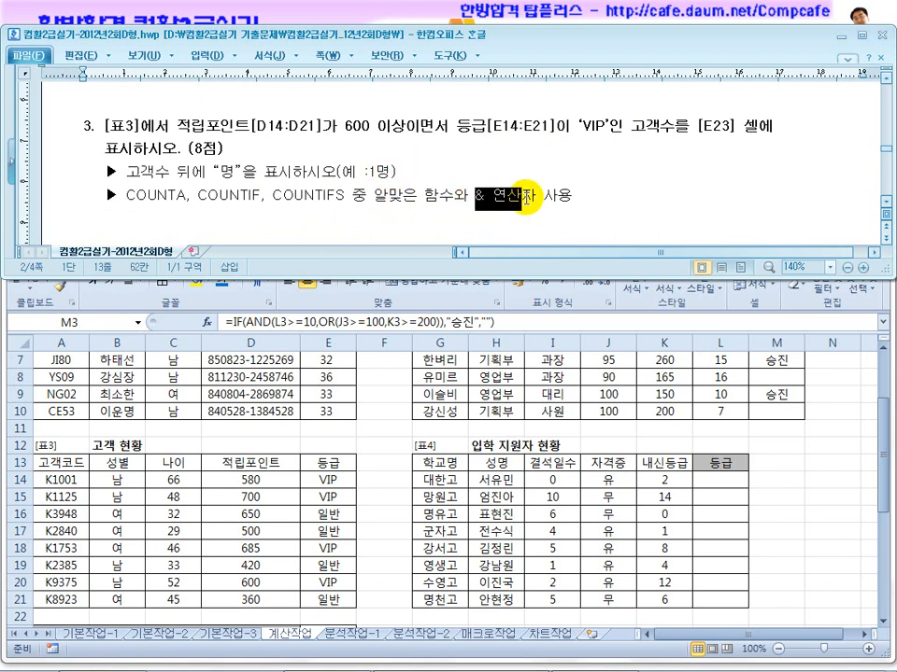
mouse_move(526, 199)
mouse_down()
mouse_move(472, 201)
mouse_move(539, 199)
mouse_up()
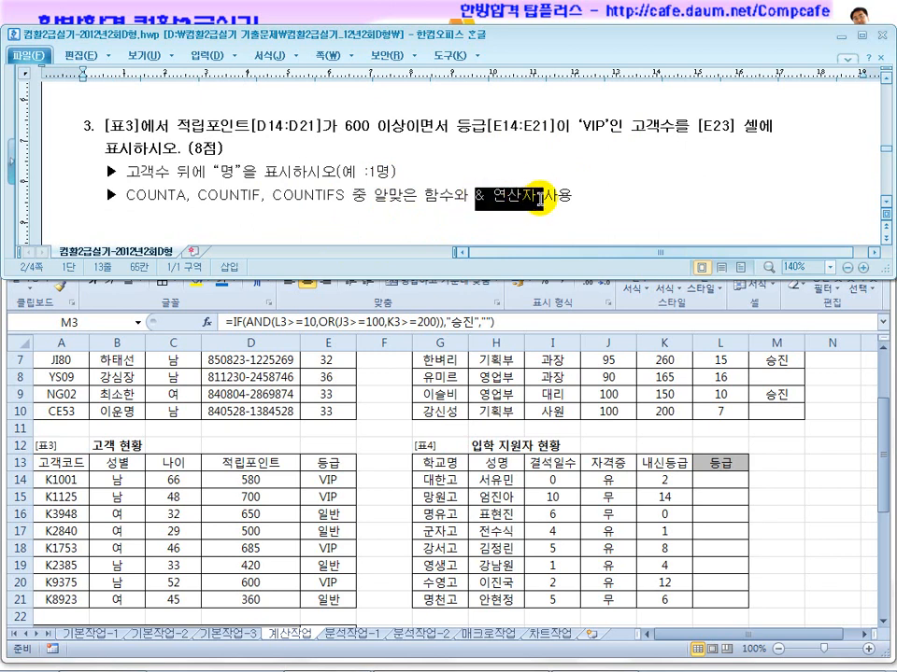
drag(390, 172, 375, 168)
click(444, 174)
drag(455, 201, 523, 208)
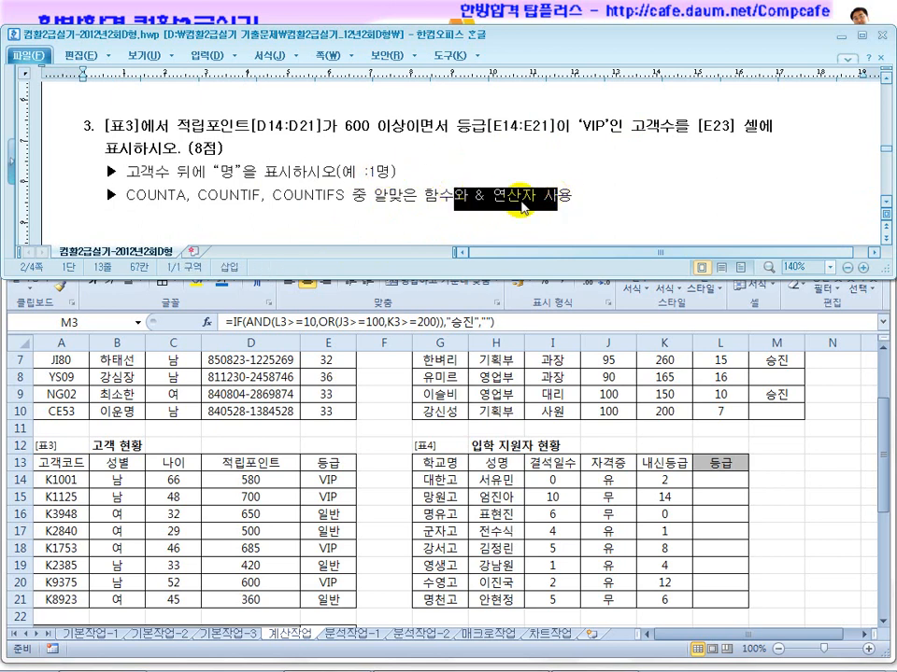
Switch to Excel to locate answer cell E23 below 표3, and return to question 3 in the Hangul document
click(372, 428)
scroll(412, 456, down, 2)
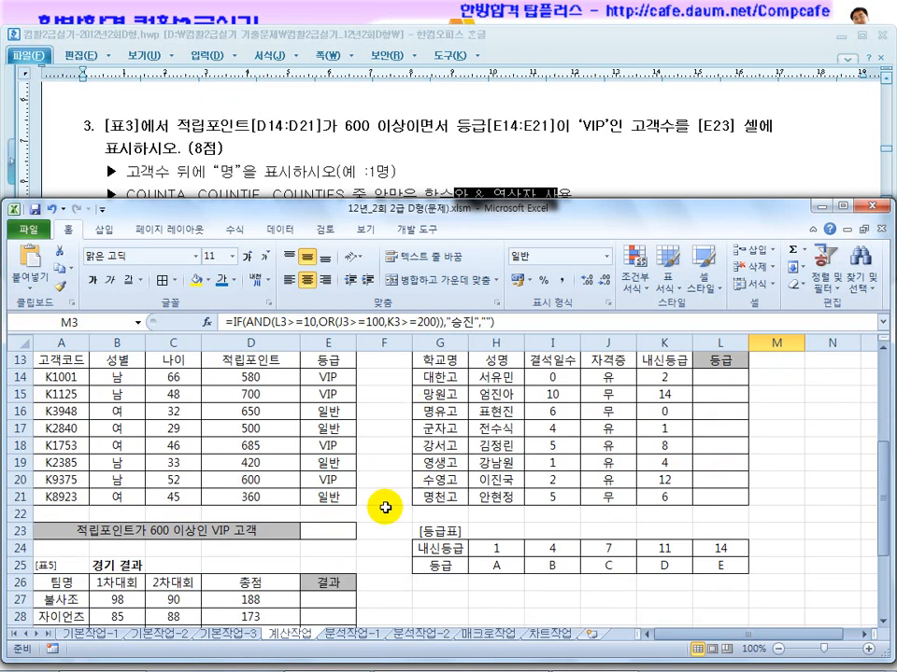
click(326, 535)
click(355, 171)
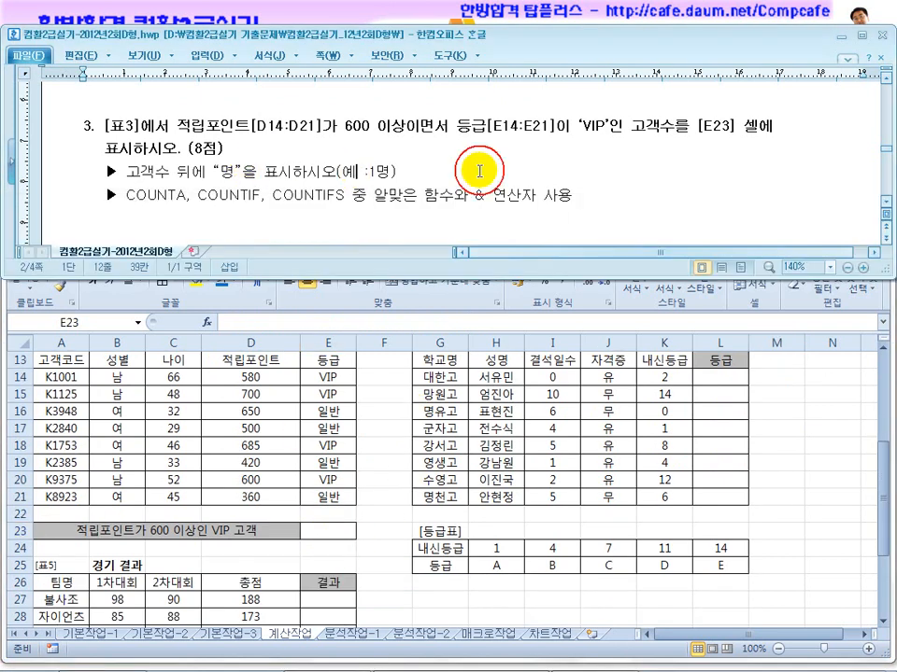
scroll(881, 200, down, 1)
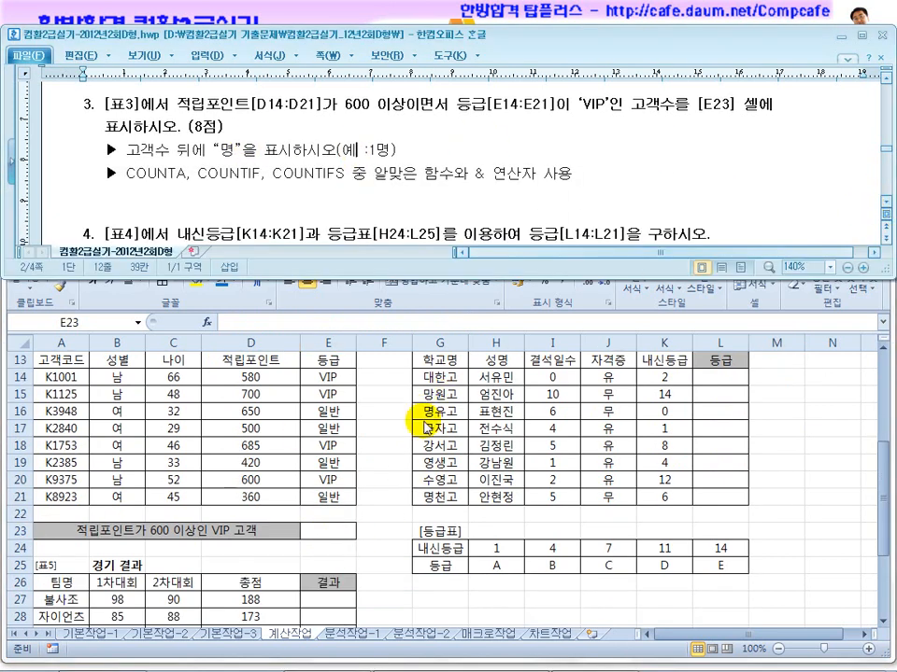
click(323, 546)
text(=)
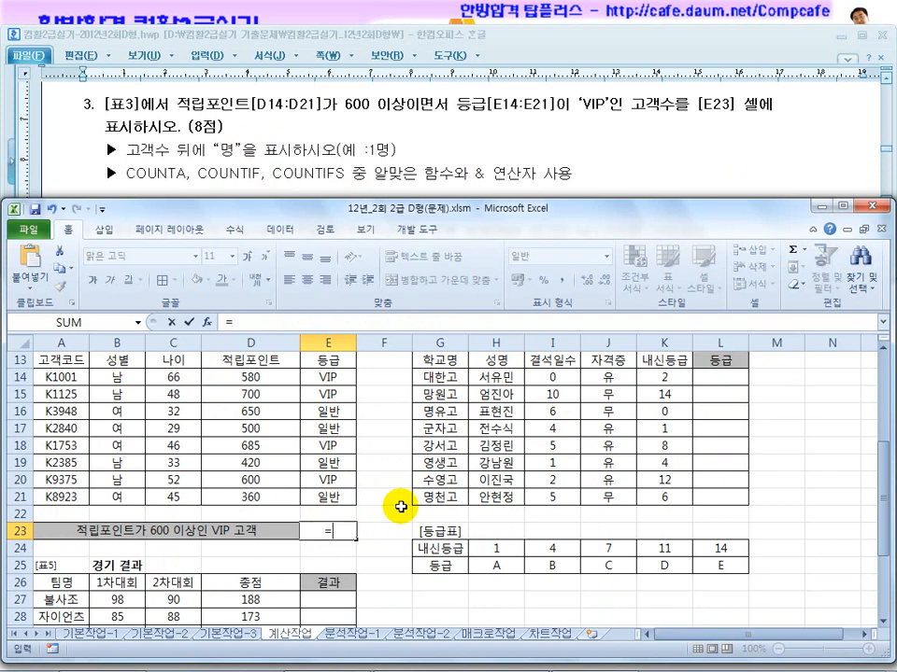
text(cpi)
key(BackSpace)
text(ountifs)
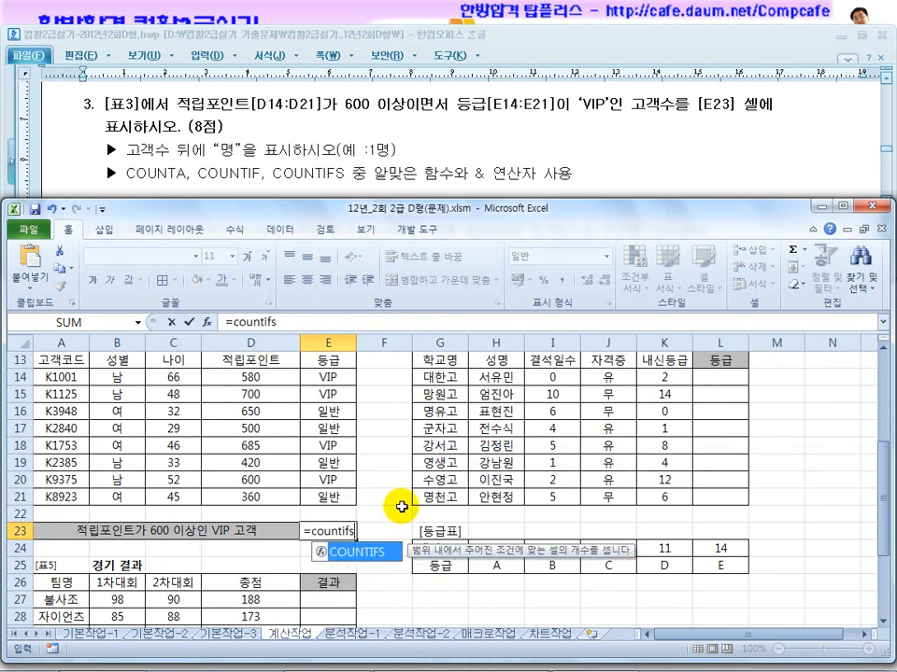
text())
key(BackSpace)
text(()
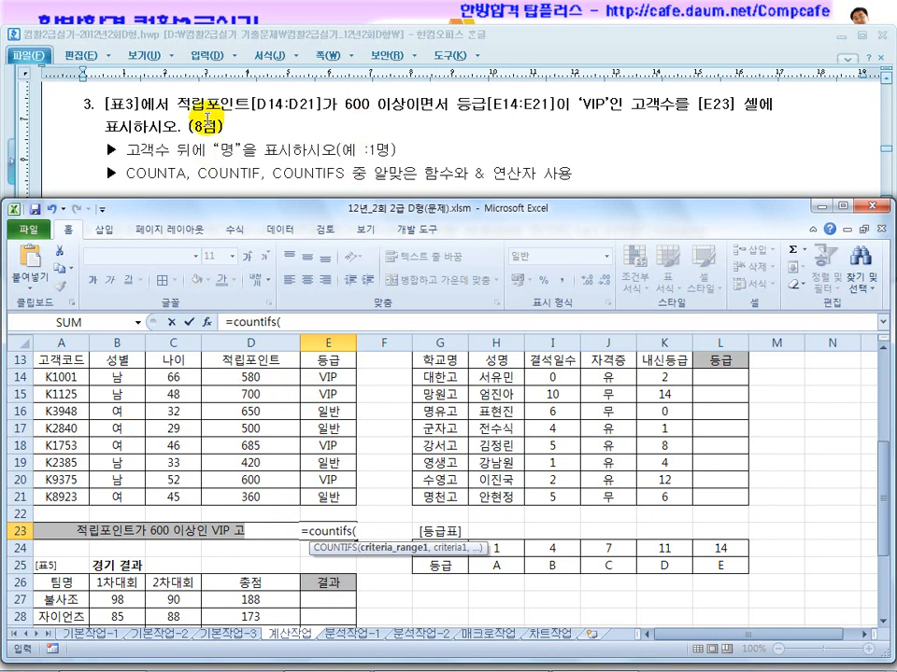
drag(247, 377, 244, 493)
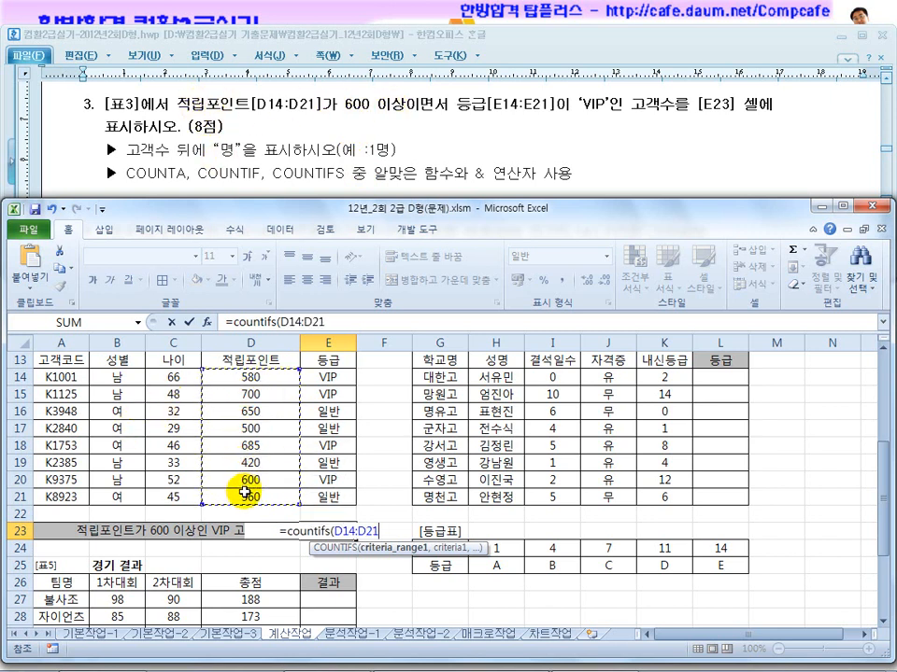
key(F4)
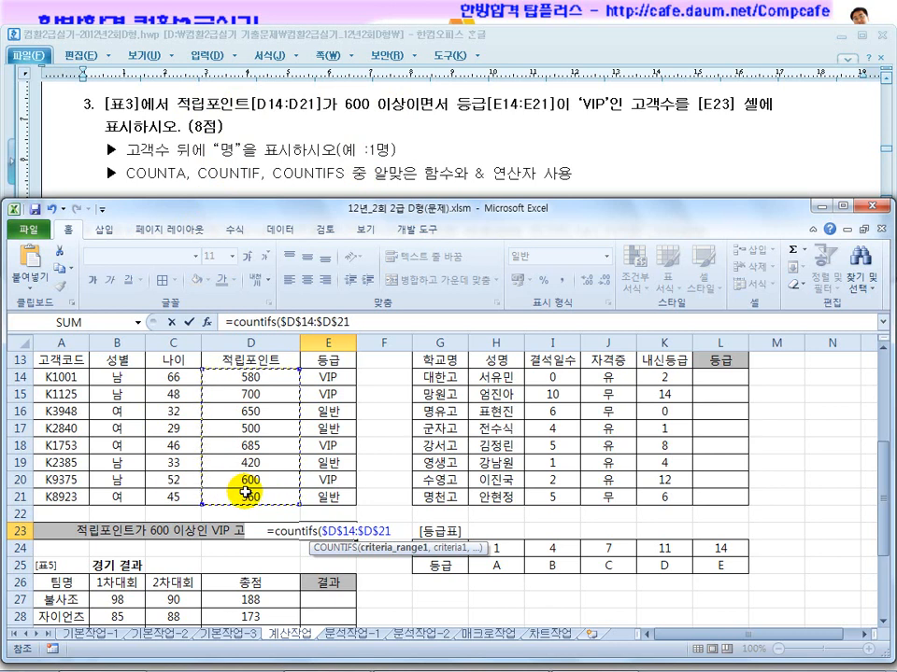
text(,)
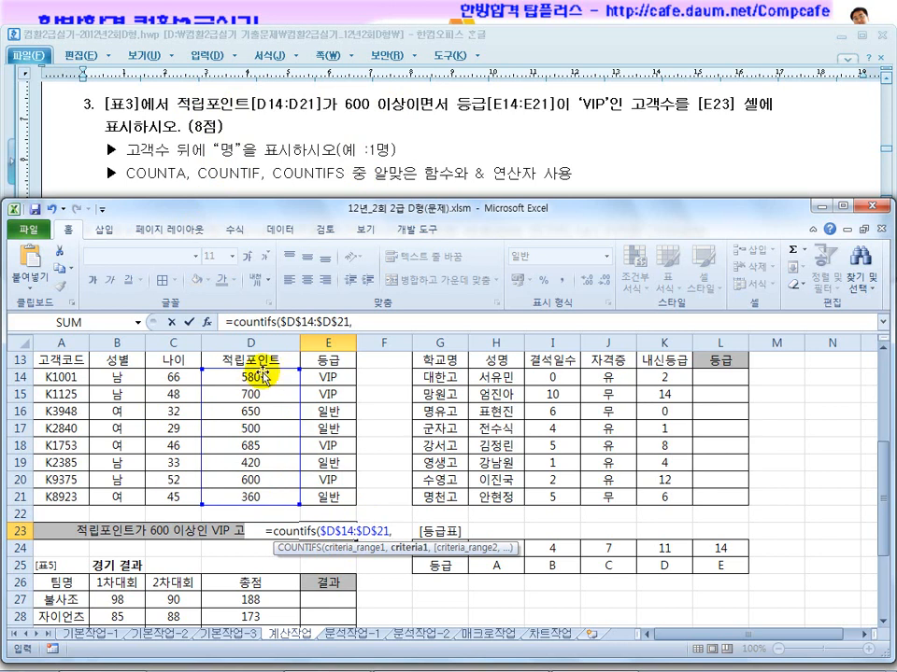
text("")
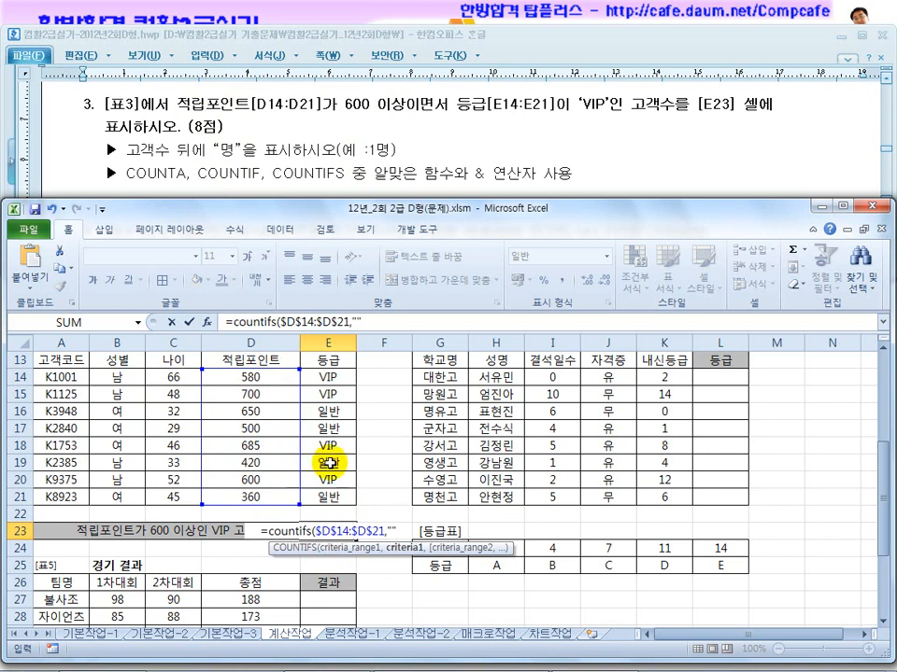
click(408, 532)
text(>=600)
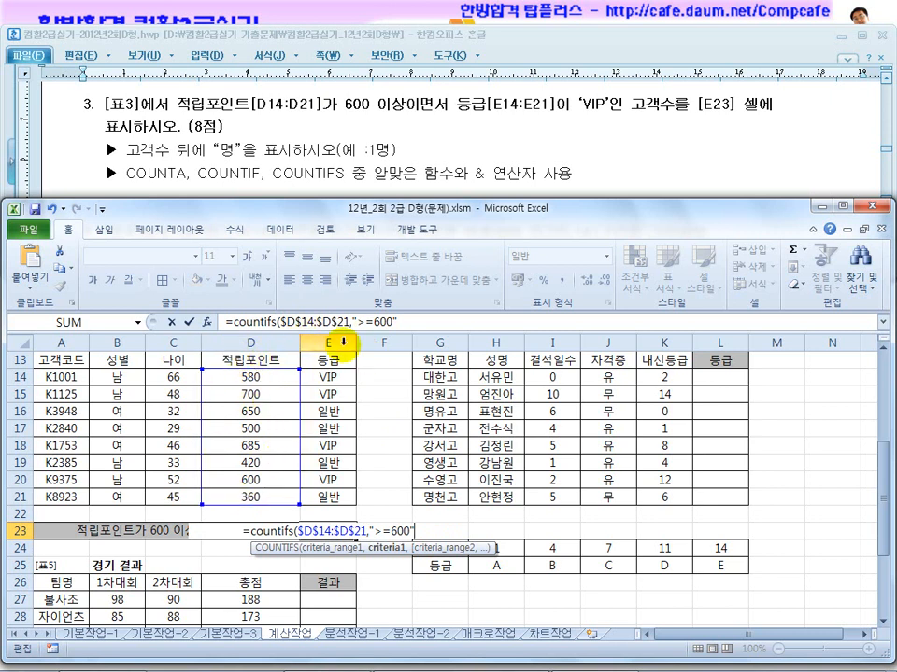
click(404, 322)
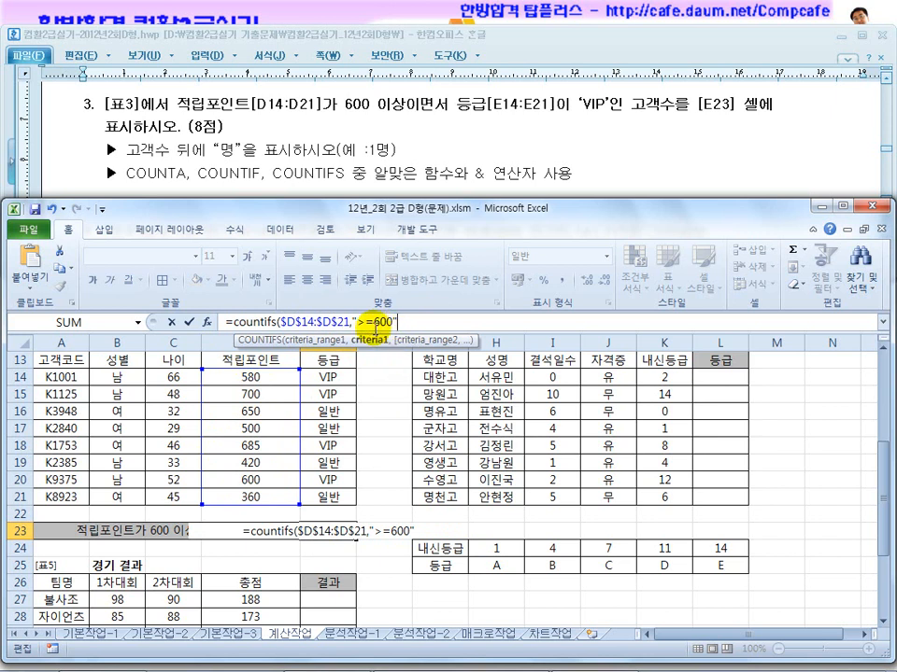
drag(400, 322, 394, 323)
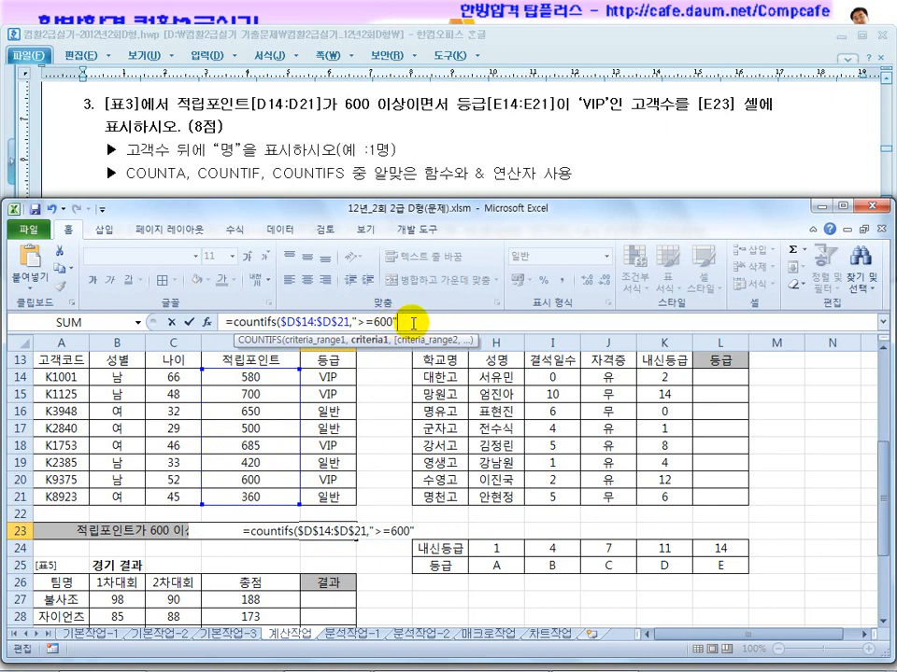
key(Escape)
Go back to the 승진여부 formula in M3 and try enclosing the >=10 comparison of L3 in quotation marks
click(385, 428)
scroll(385, 429, up, 4)
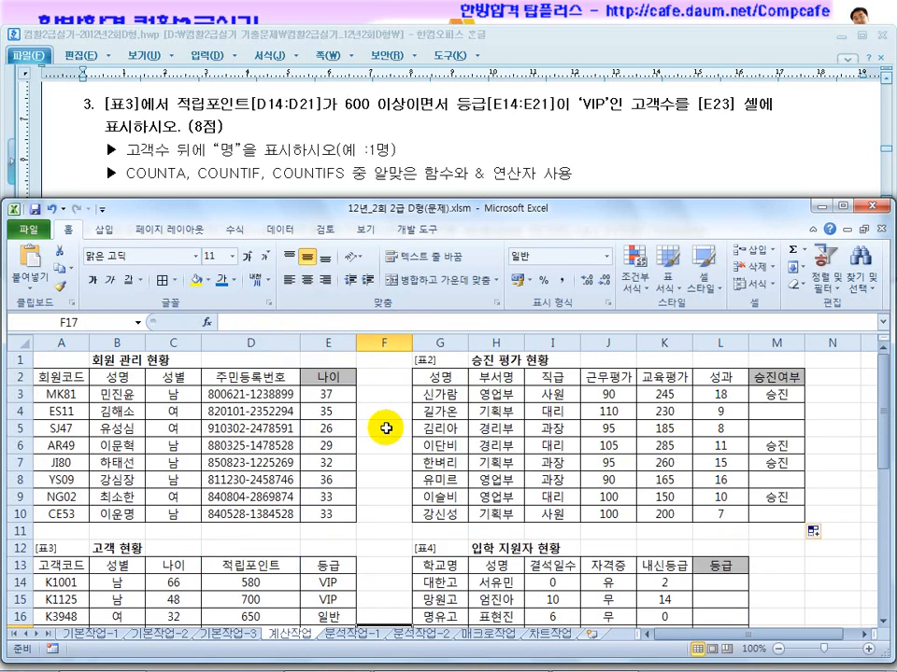
click(775, 395)
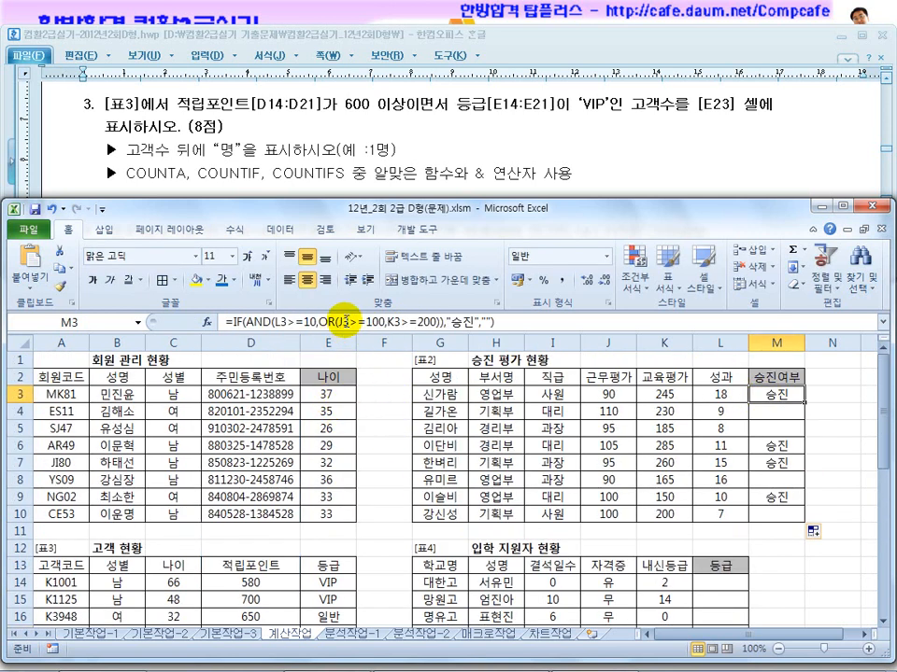
drag(319, 322, 293, 325)
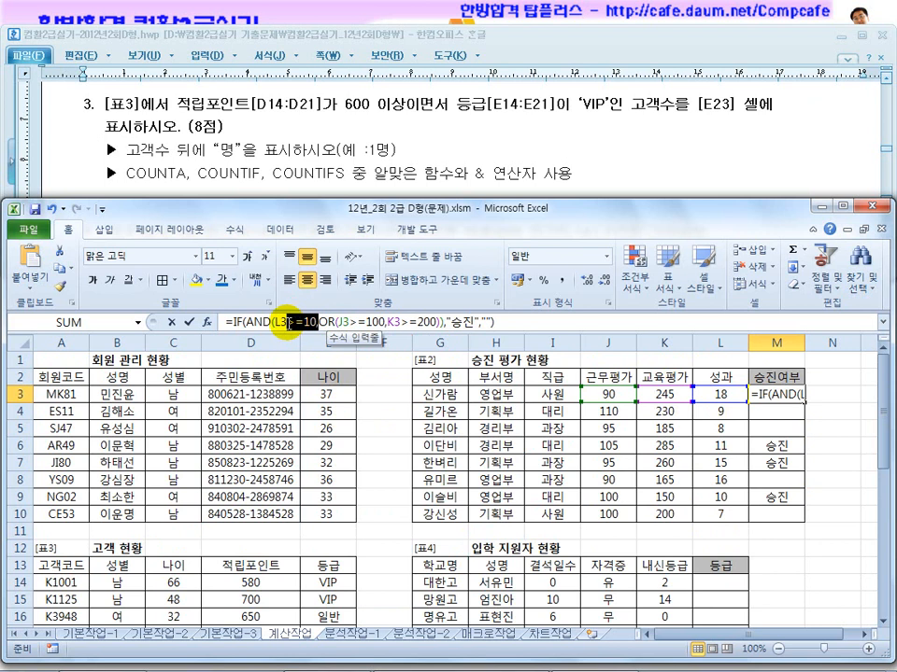
click(291, 322)
text(")
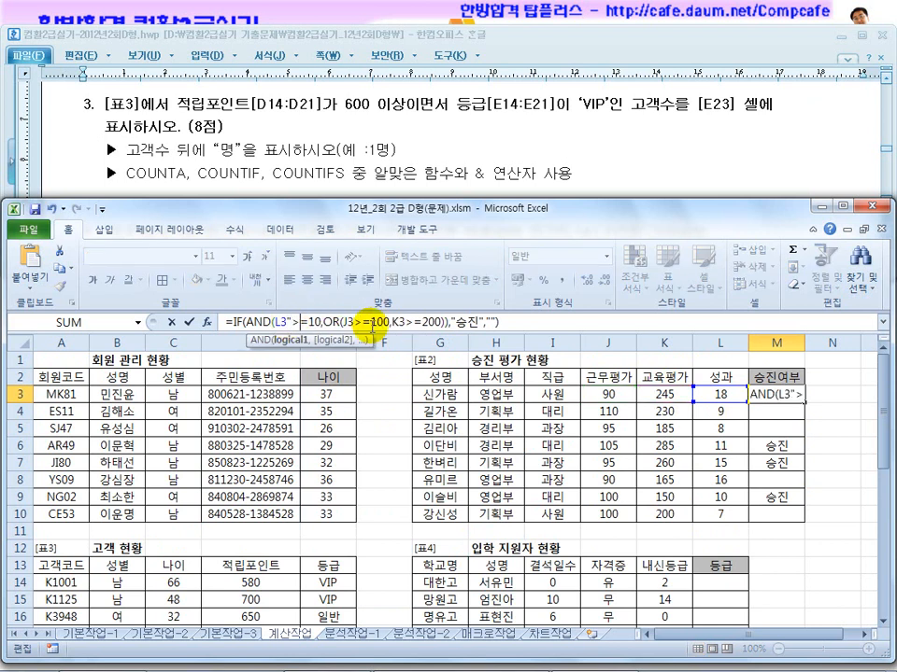
text(")
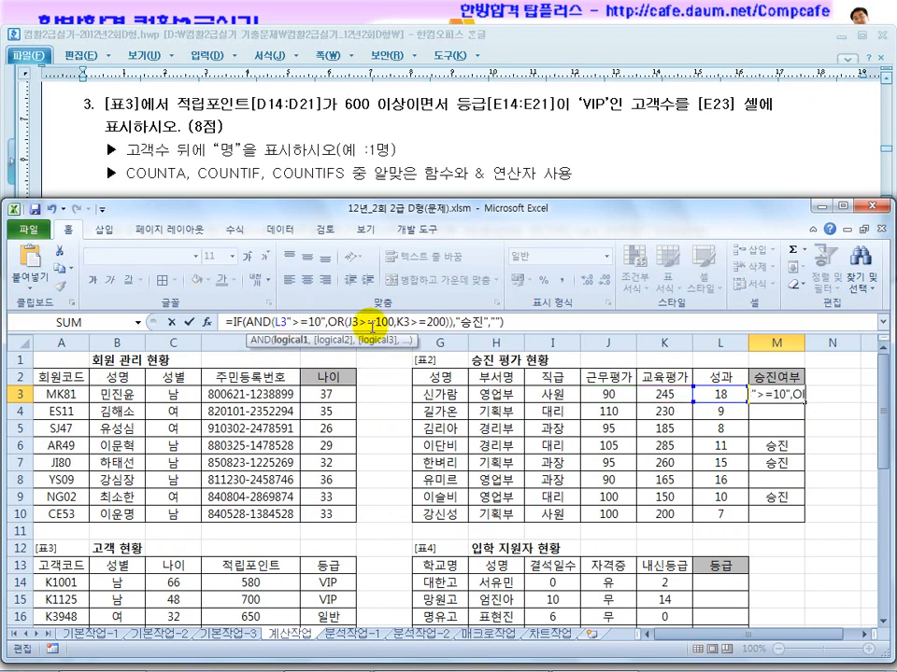
Remove the quotation marks around >=10 in the M3 formula and enter it
mouse_move(287, 323)
mouse_down()
mouse_move(270, 320)
mouse_move(283, 319)
mouse_up()
click(289, 321)
key(BackSpace)
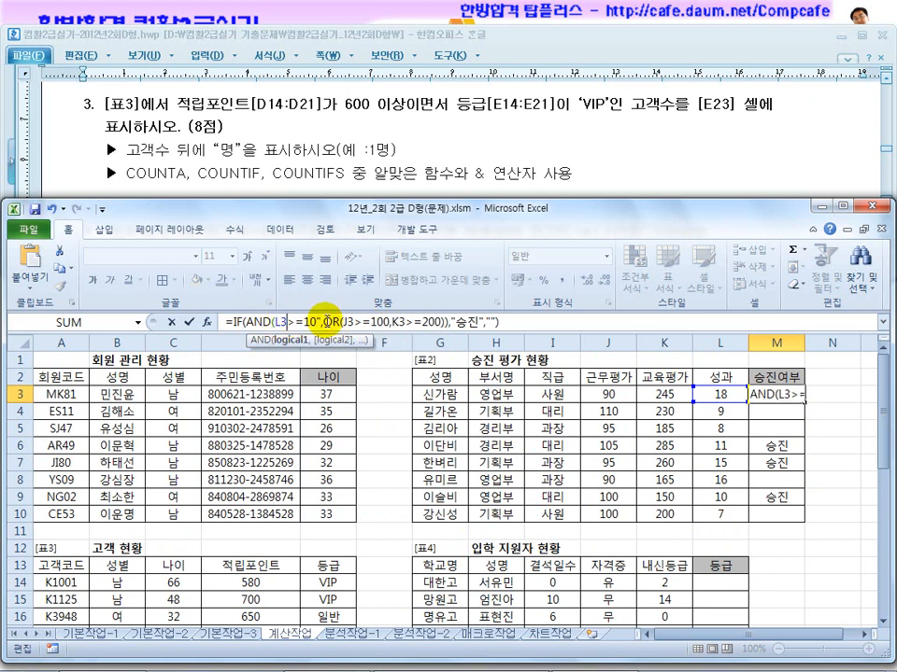
text(,)
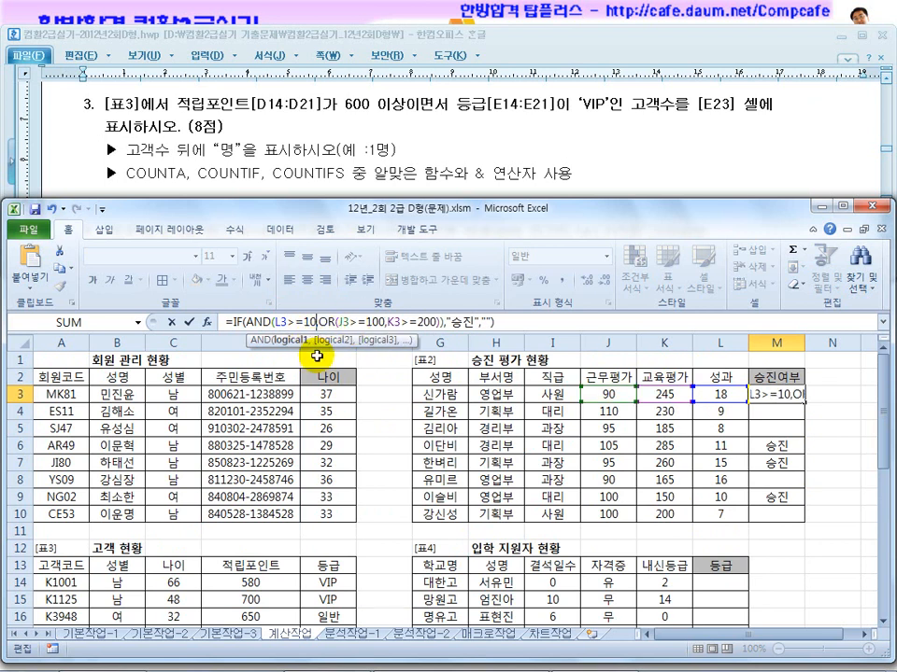
key(ctrl+Return)
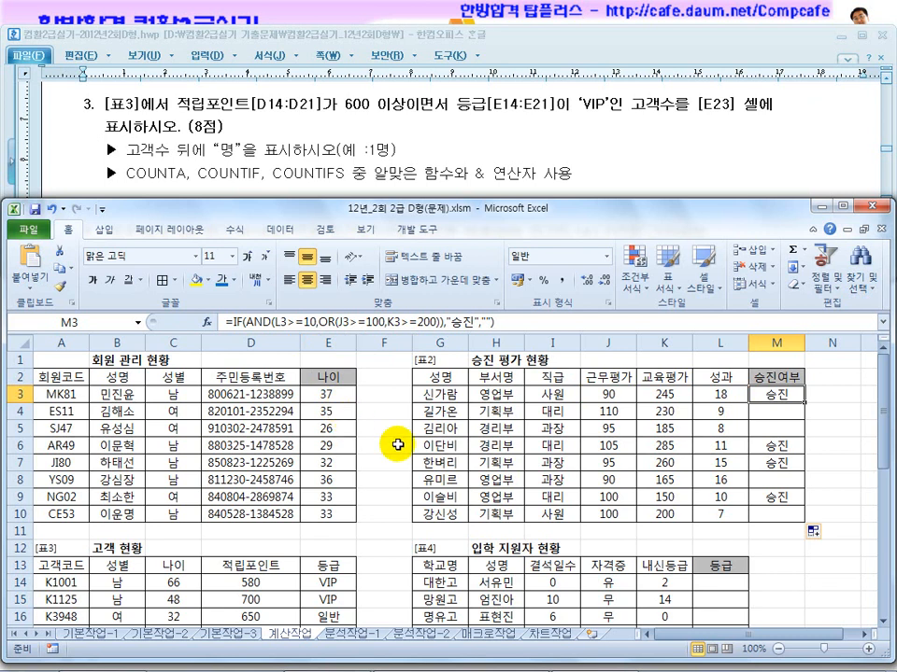
Start a COUNTIFS formula in E23 with the absolute range $D$14:$D$21 as the first criteria range
scroll(373, 467, down, 2)
scroll(363, 513, down, 2)
click(323, 531)
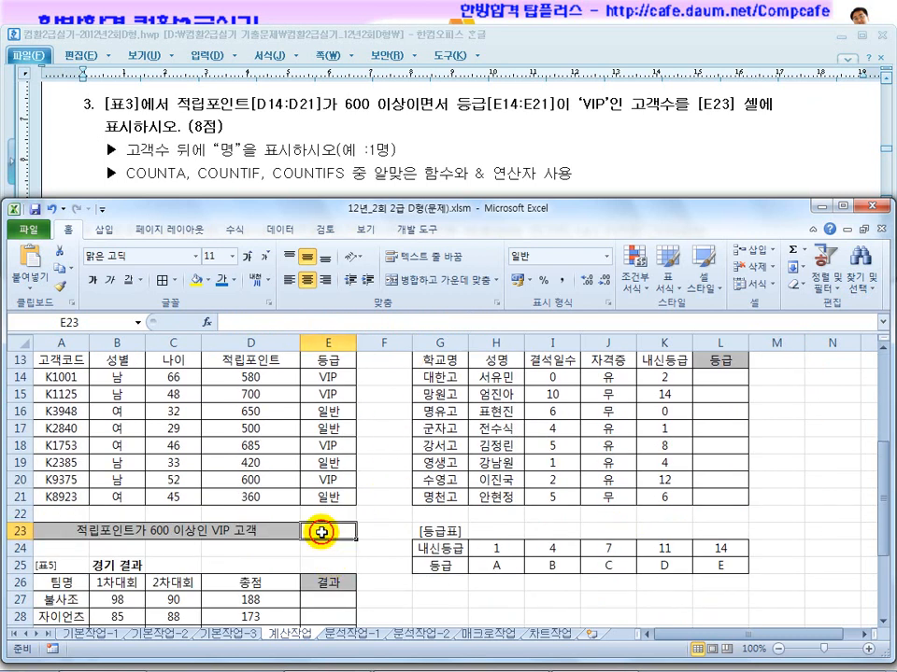
text(=coun)
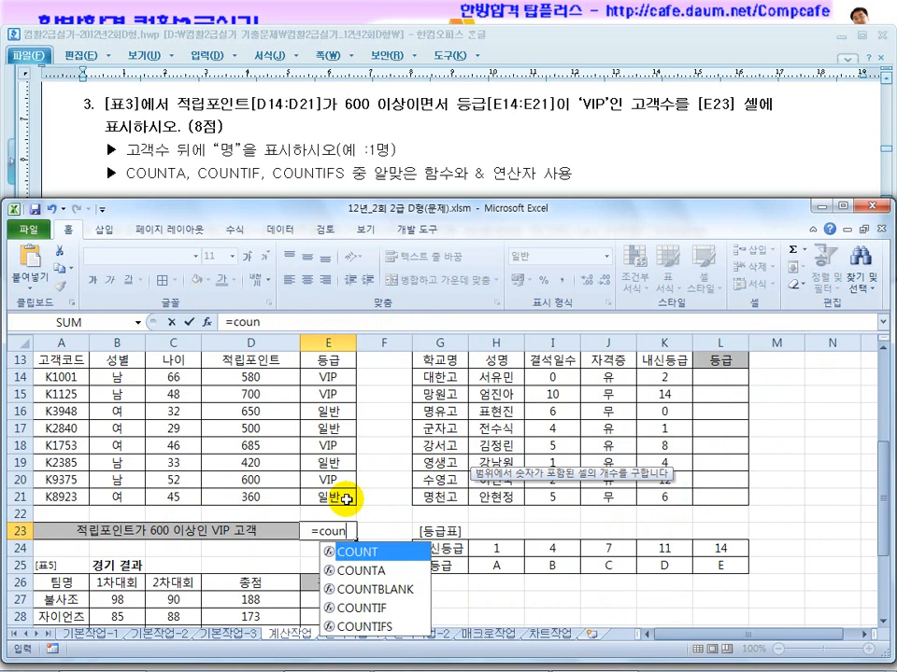
text(tifs()
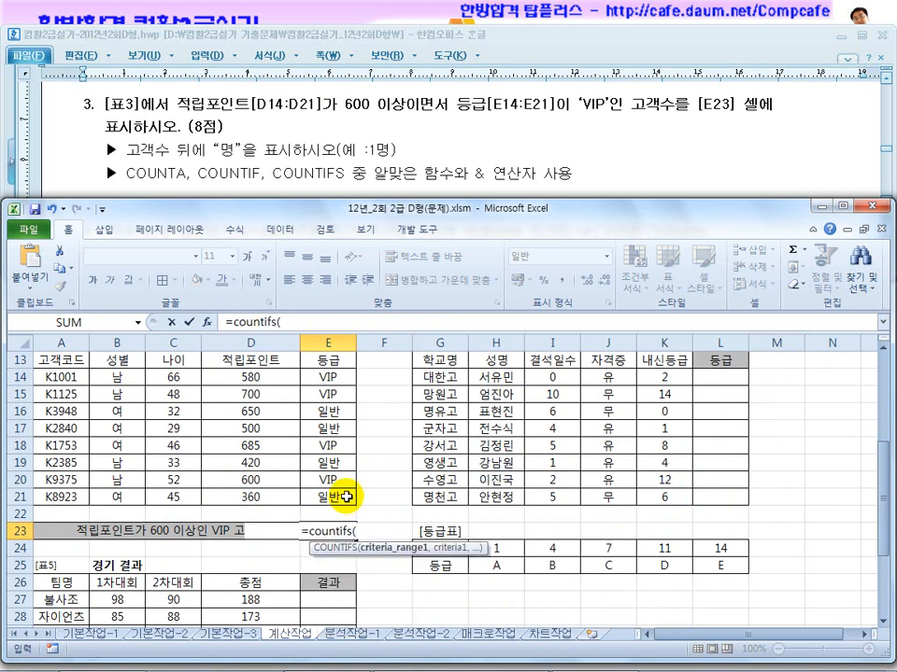
drag(244, 375, 252, 496)
key(F4)
text(,)
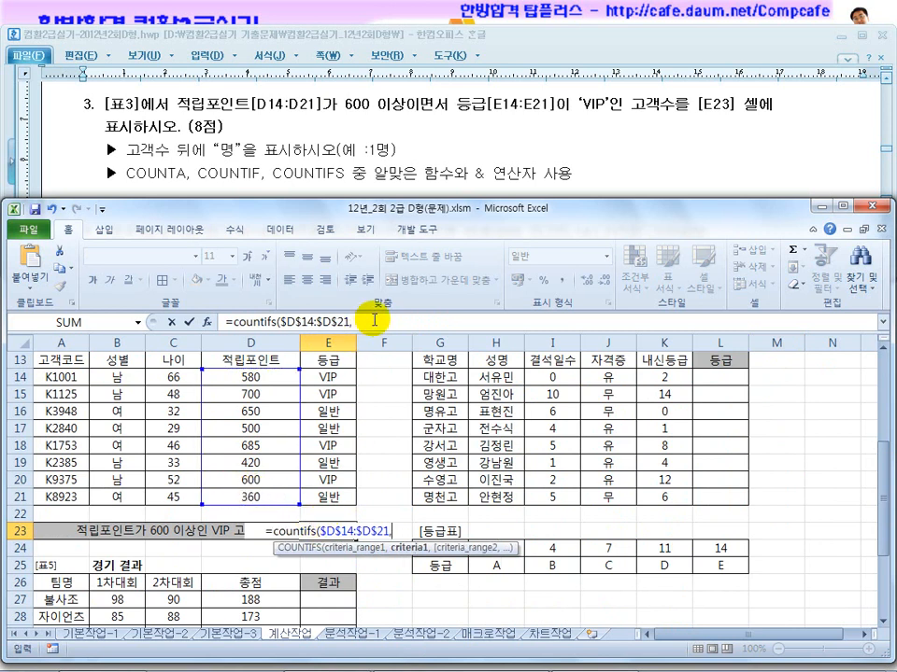
Add the first COUNTIFS criterion ">=600" for the 적립포인트 range in the E23 formula
text("")
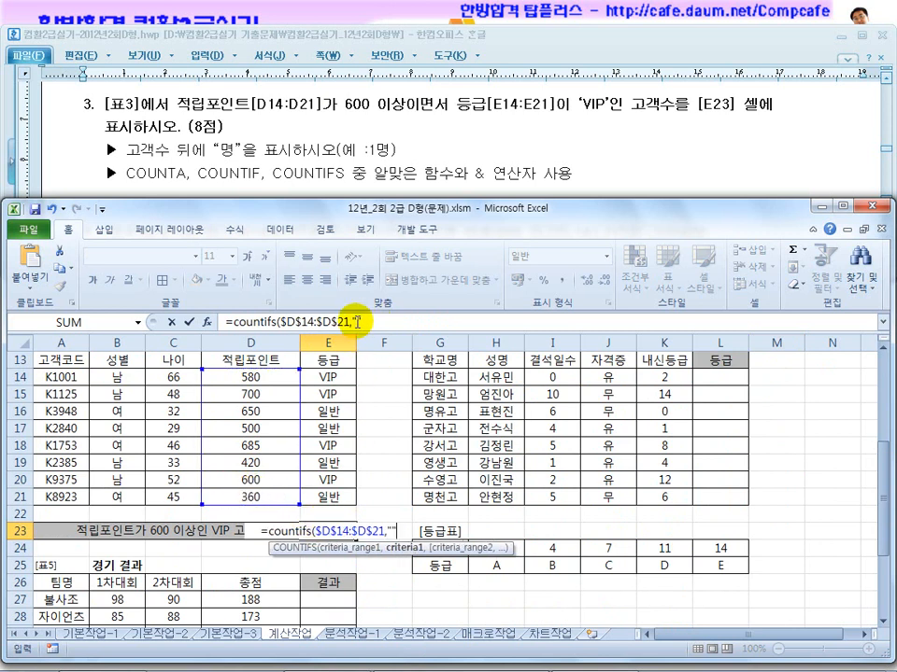
click(396, 321)
click(344, 322)
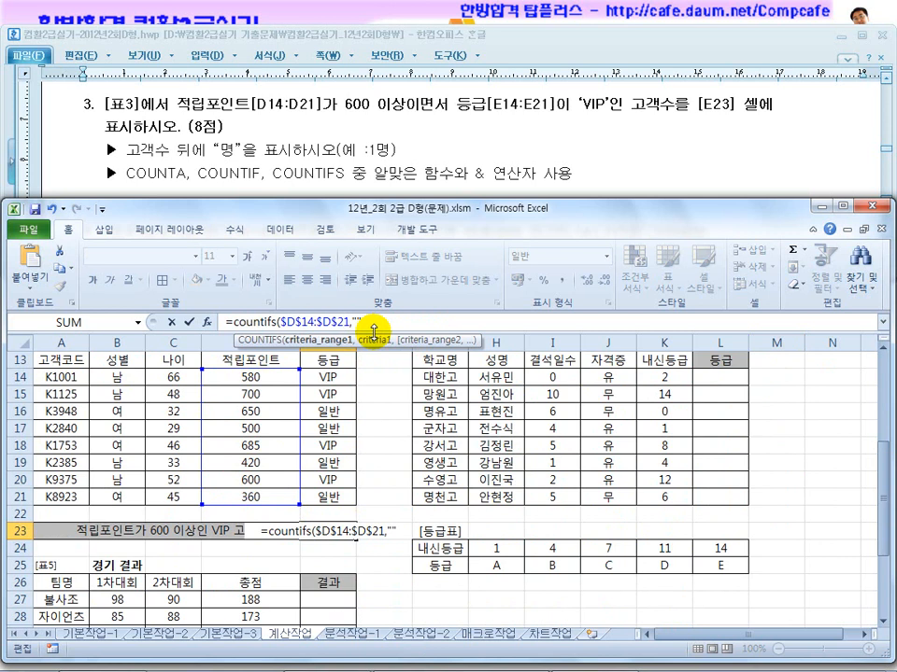
click(358, 321)
text(>=600)
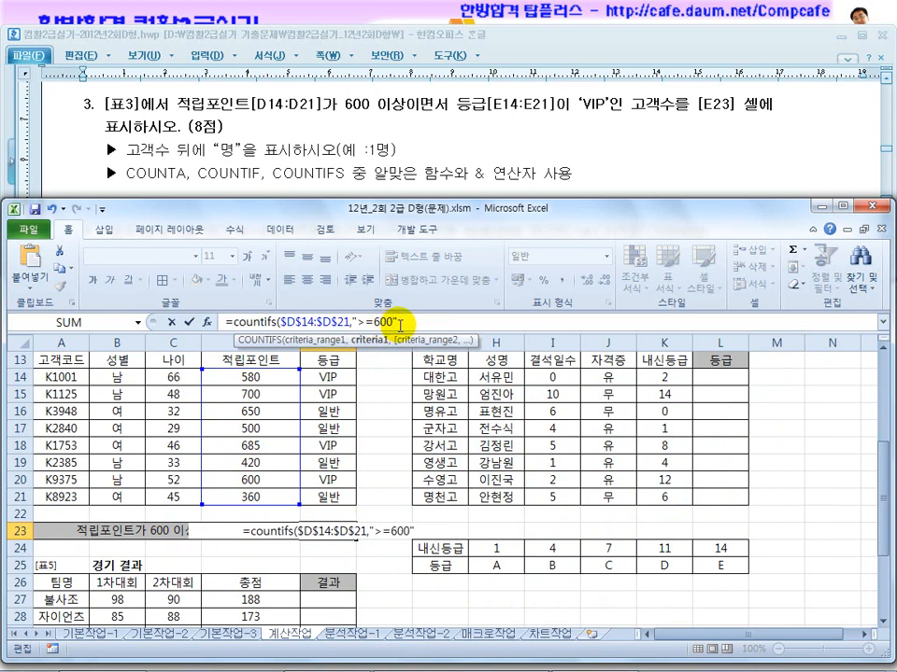
click(420, 324)
text(,)
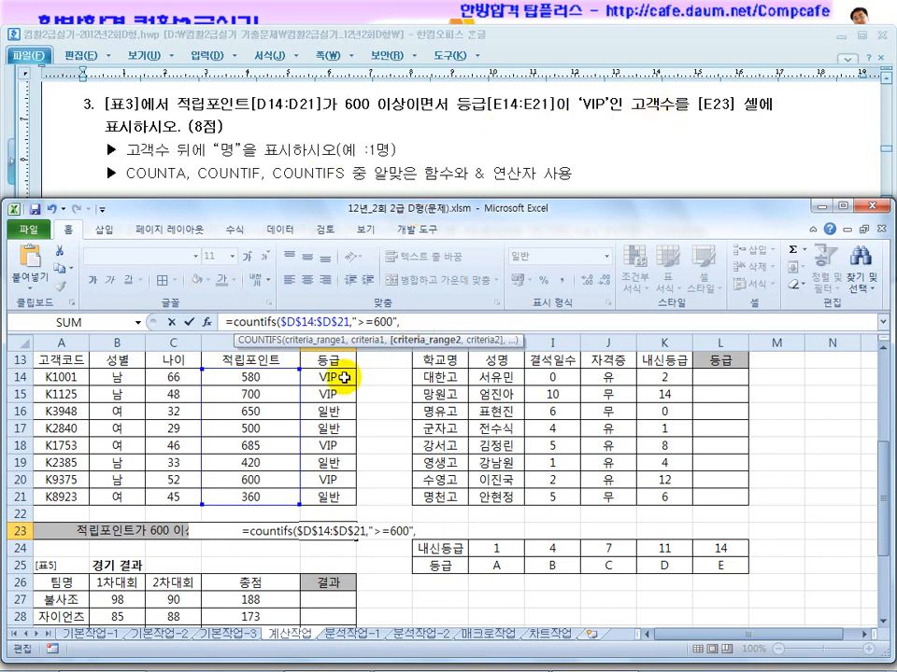
Complete the COUNTIFS formula with the absolute range $E$14:$E$21 and the criterion "VIP", and enter it
drag(343, 375, 342, 499)
key(F4)
text(,)
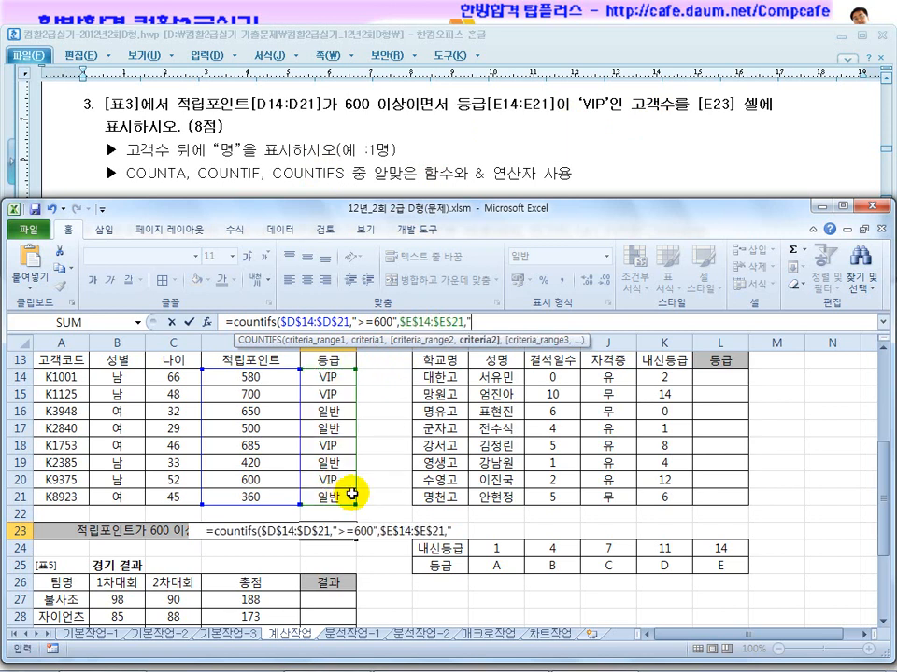
text(")
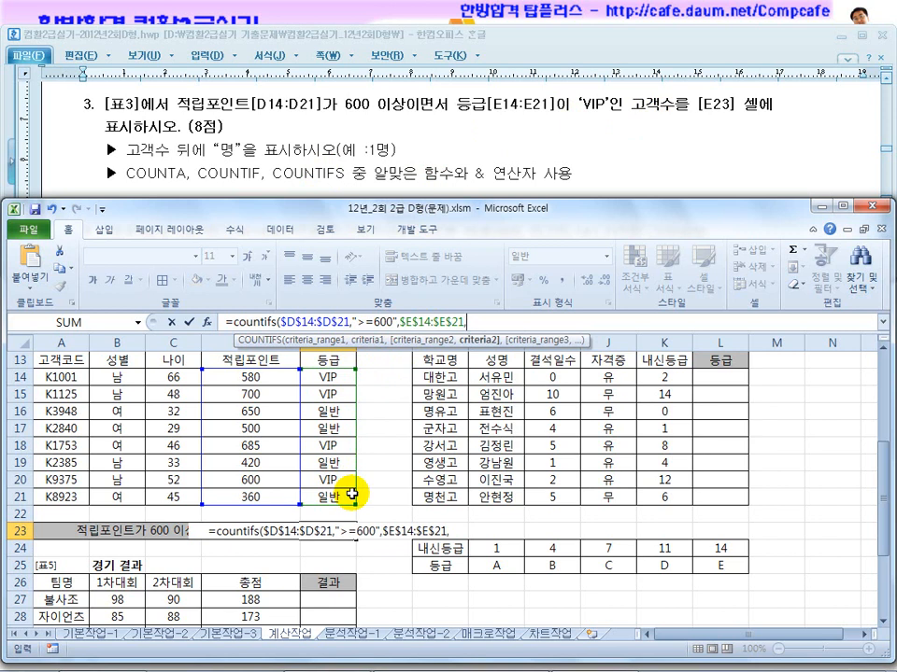
text(VO)
key(BackSpace)
text(IP"))
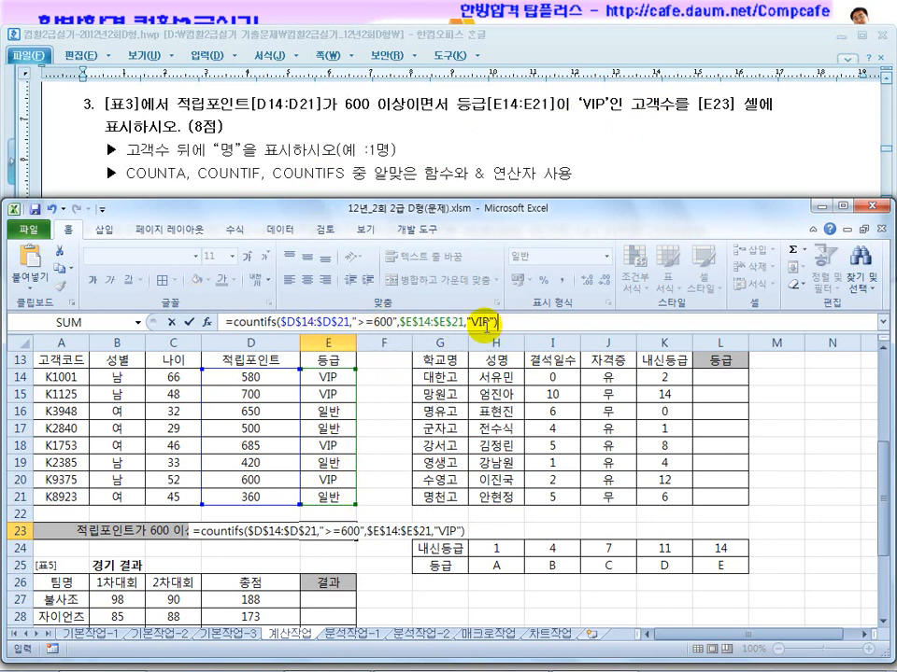
key(Return)
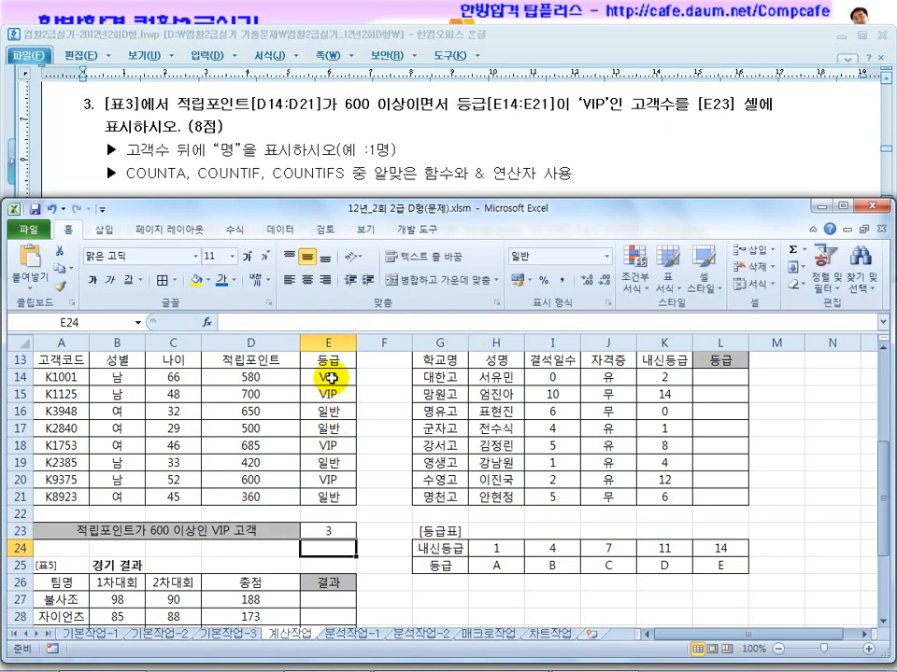
Check the 적립포인트 of each VIP customer in 표3 against the 600-point condition
drag(332, 378, 251, 376)
drag(331, 393, 254, 393)
drag(341, 446, 254, 446)
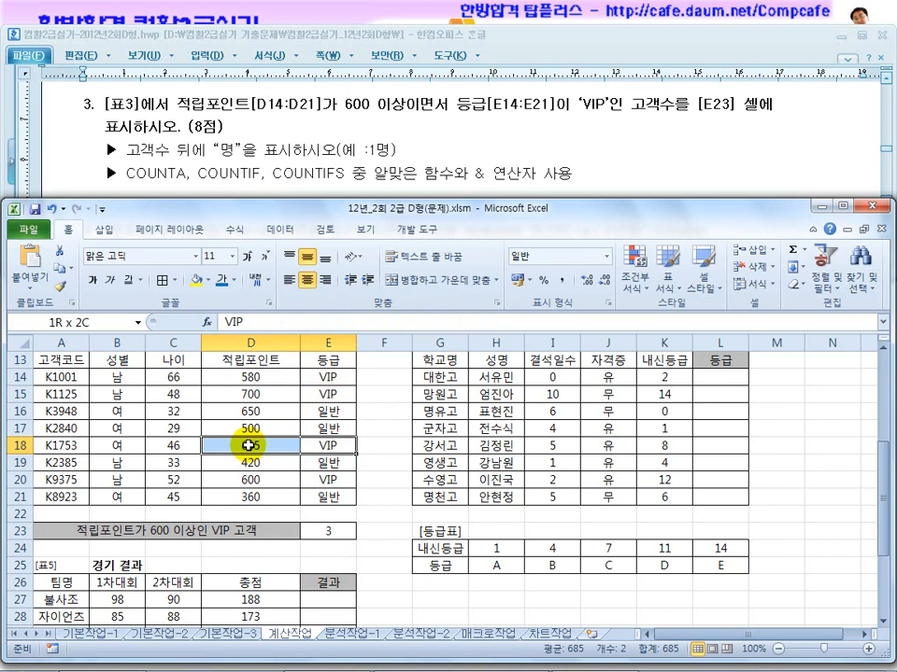
drag(330, 480, 250, 480)
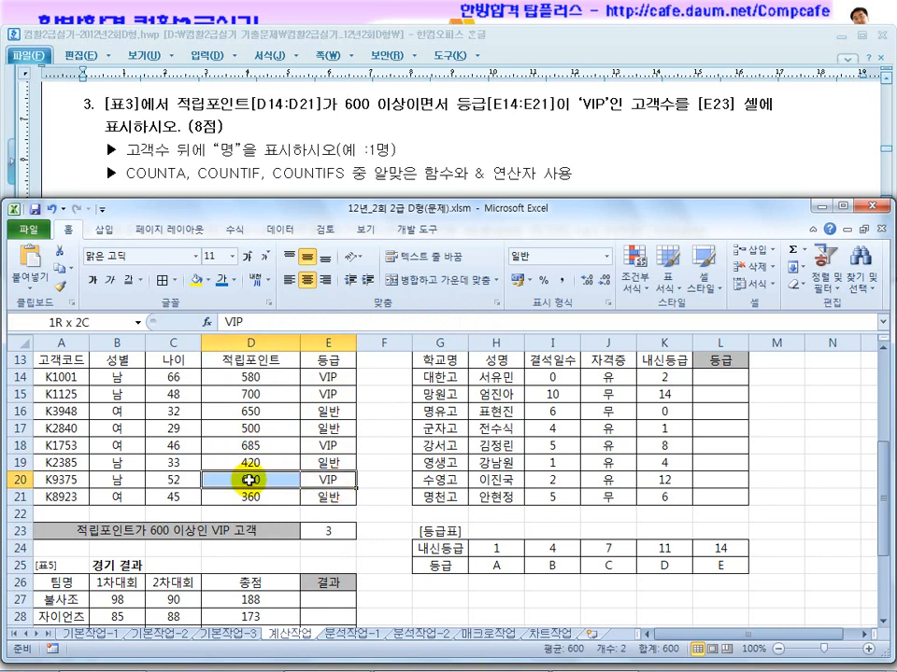
Append &"명" to the end of the COUNTIFS formula in E23 and enter it
click(317, 534)
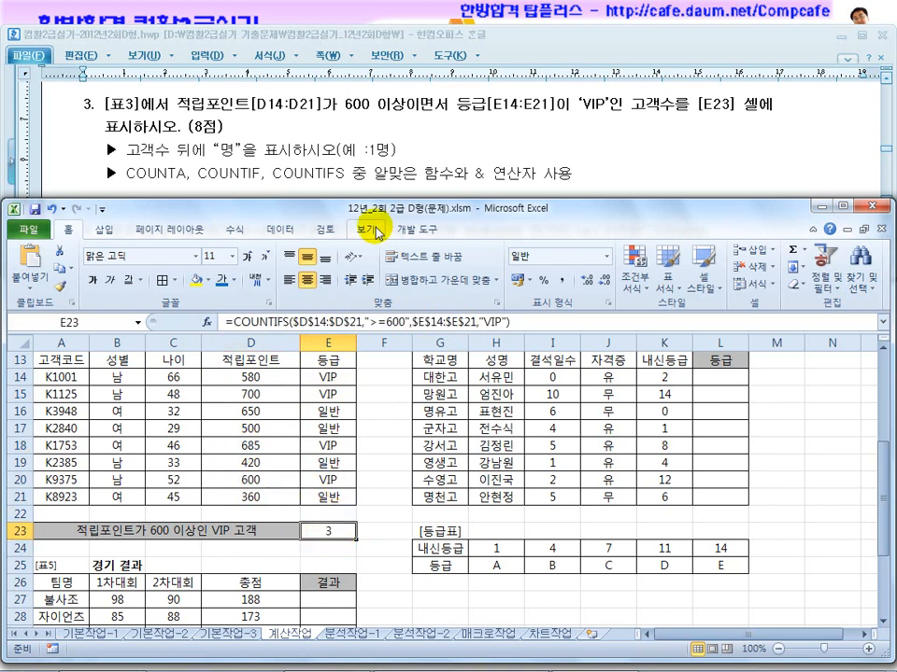
click(529, 321)
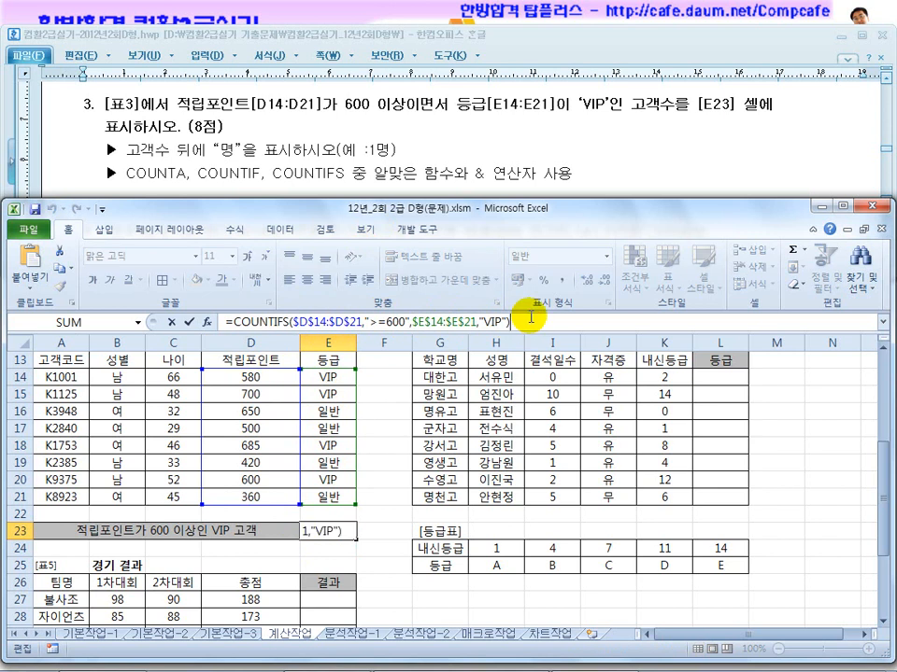
text(&"ㅁ)
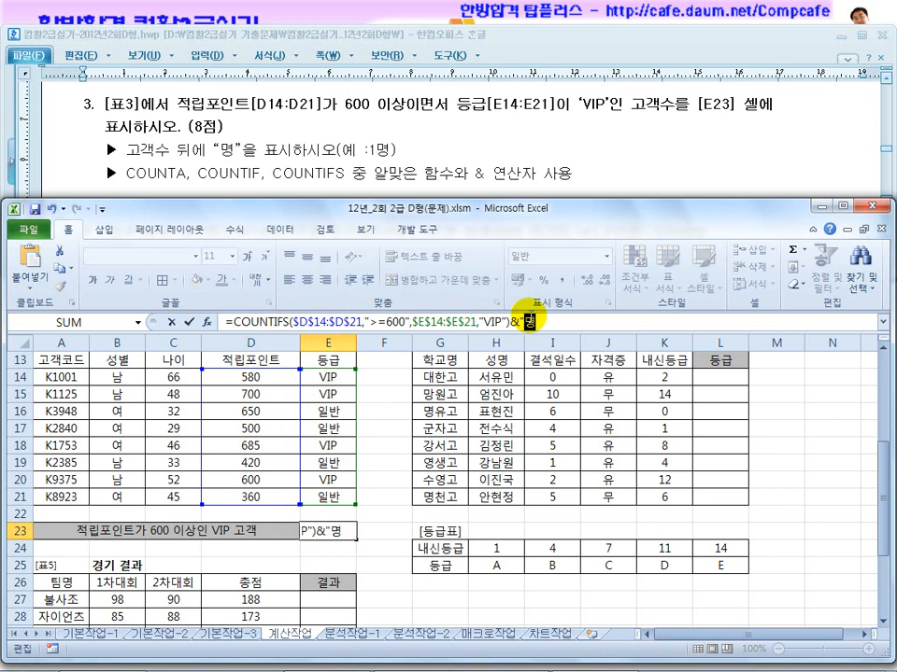
text(ㅕㅇ")
key(Return)
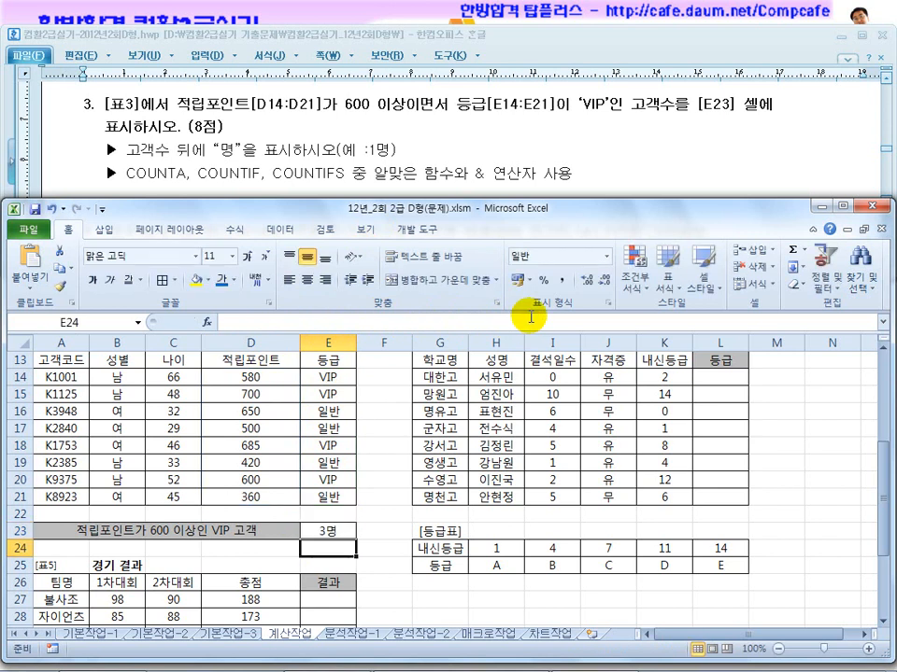
click(332, 529)
Switch to the Hangul document and read question 4's grade ranges and allowed functions, relating them to the 내신등급 values in K14:K21
click(365, 187)
scroll(369, 196, down, 3)
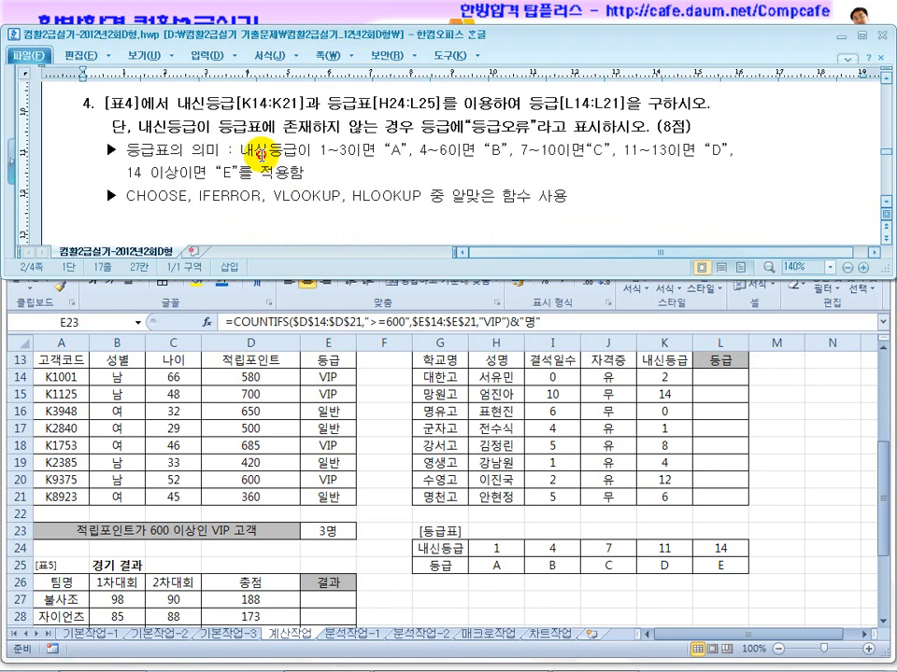
drag(270, 150, 377, 154)
click(666, 366)
drag(667, 375, 677, 490)
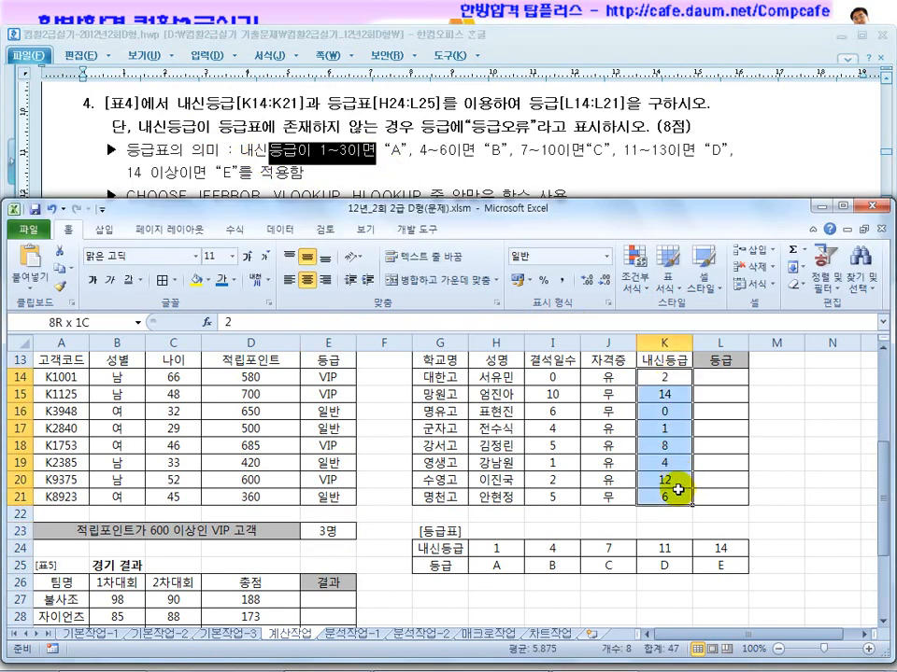
drag(427, 154, 479, 156)
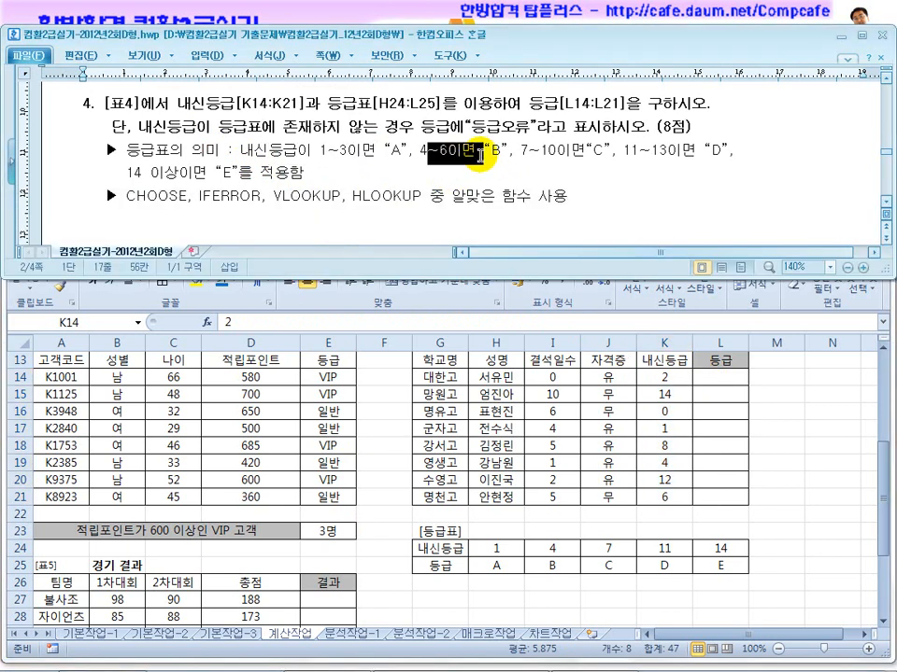
drag(603, 151, 528, 145)
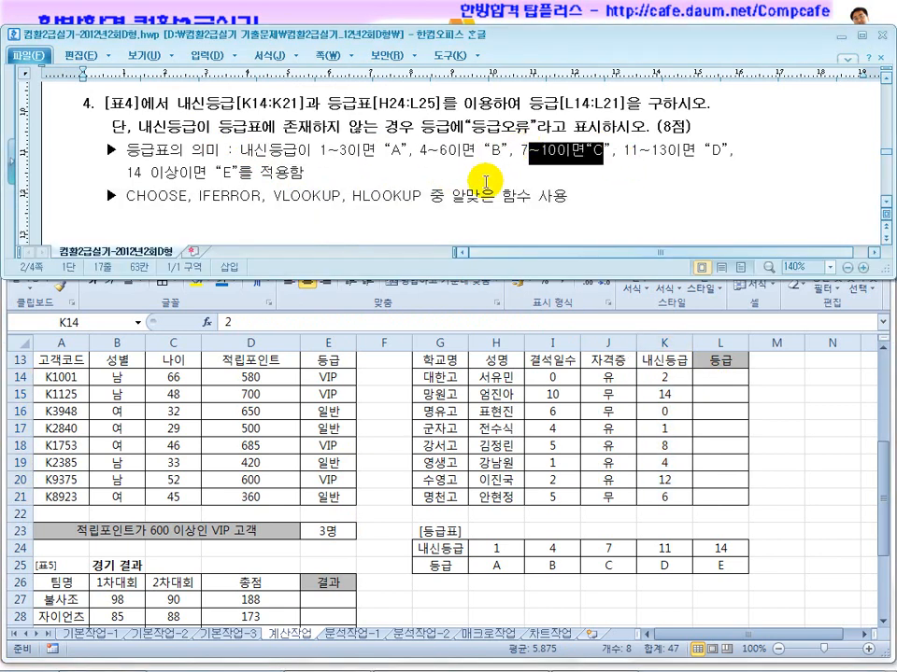
drag(188, 196, 136, 197)
drag(301, 197, 411, 197)
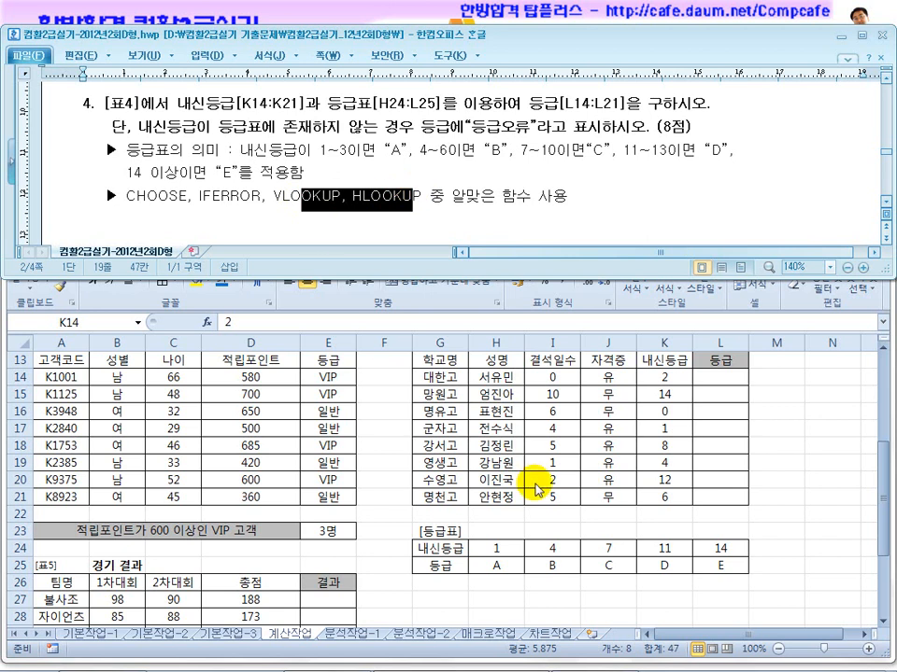
Examine the 등급표 in H24:L25 alongside question 4's function list to judge whether CHOOSE or a lookup function suits it
click(494, 548)
drag(494, 548, 725, 565)
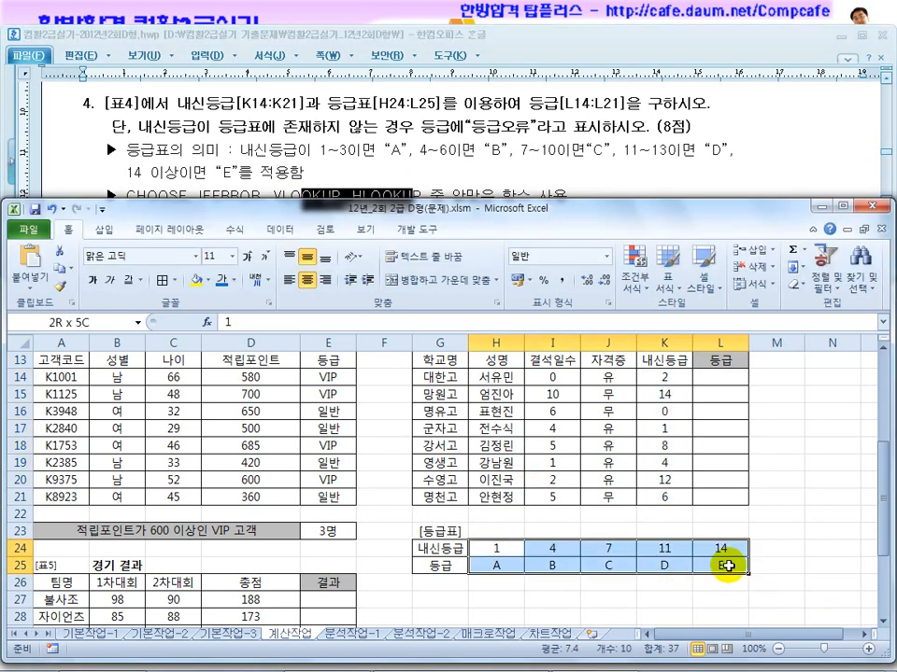
click(126, 170)
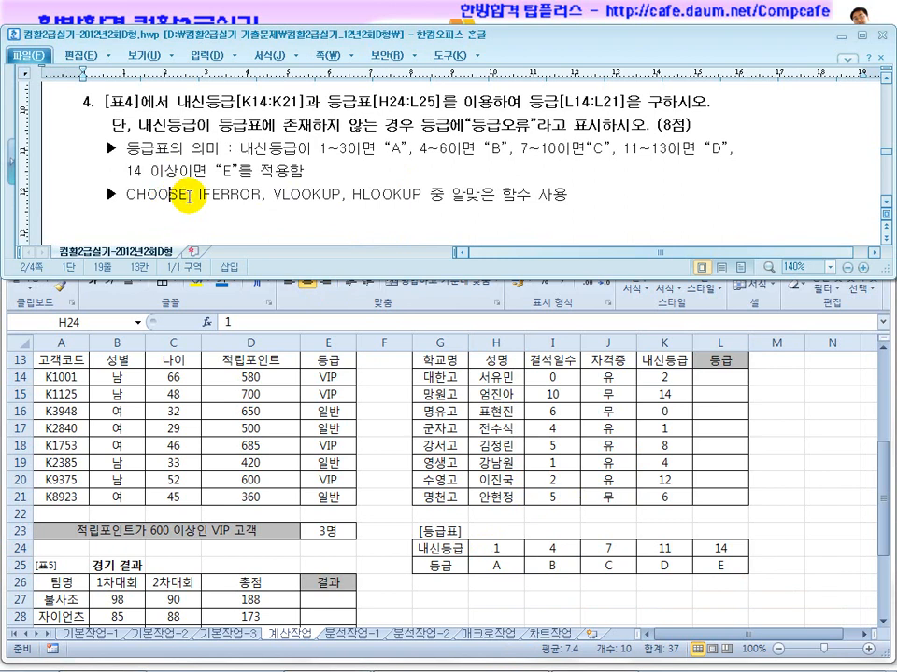
drag(186, 199, 126, 199)
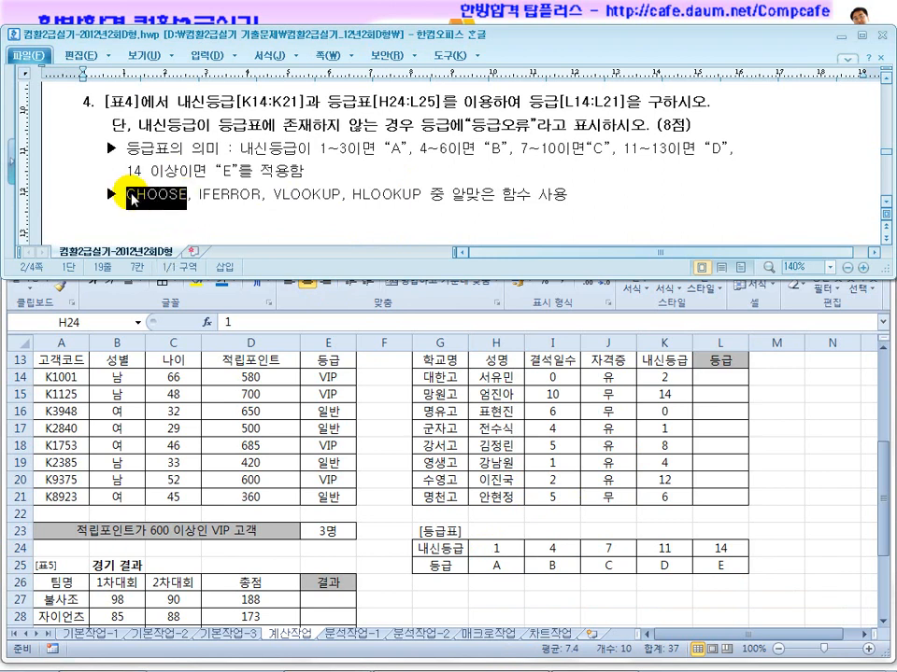
click(505, 545)
drag(505, 545, 710, 570)
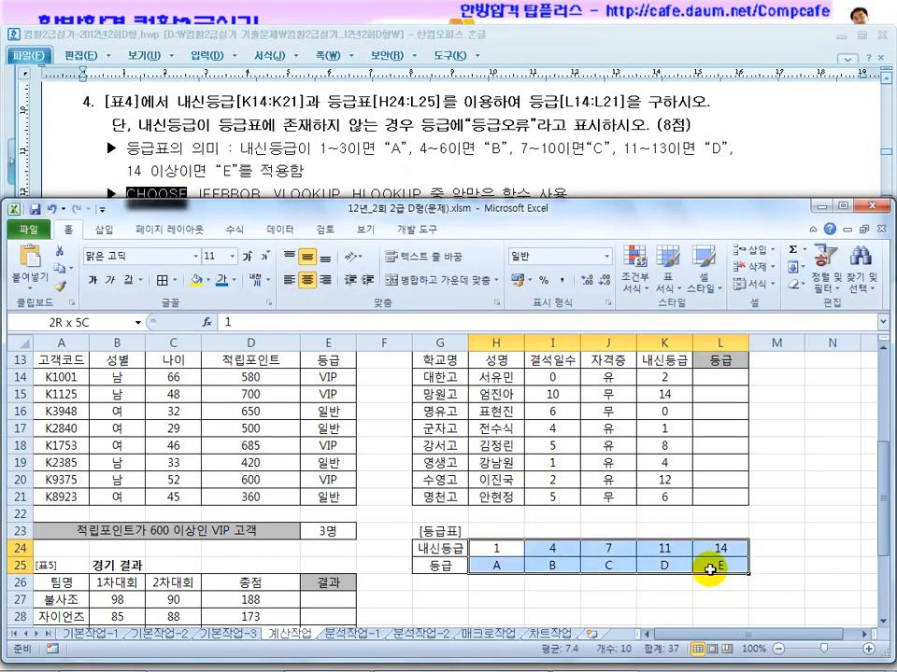
click(487, 183)
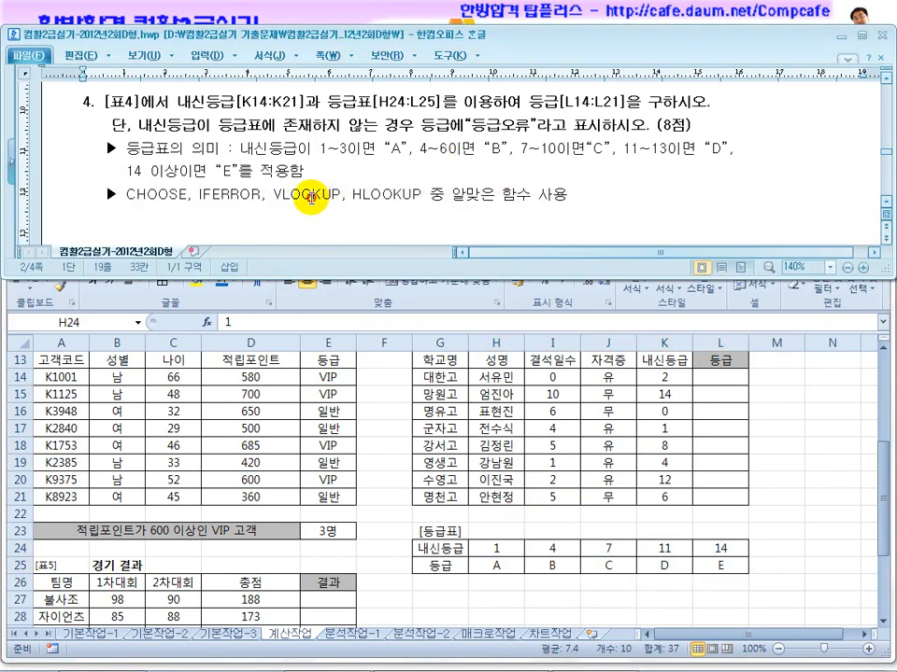
Compare the 내신등급 values in K14:K21 with the 내신등급 row of the 등급표, H24:L24
click(499, 540)
drag(665, 377, 675, 475)
click(670, 427)
drag(666, 376, 666, 496)
click(659, 376)
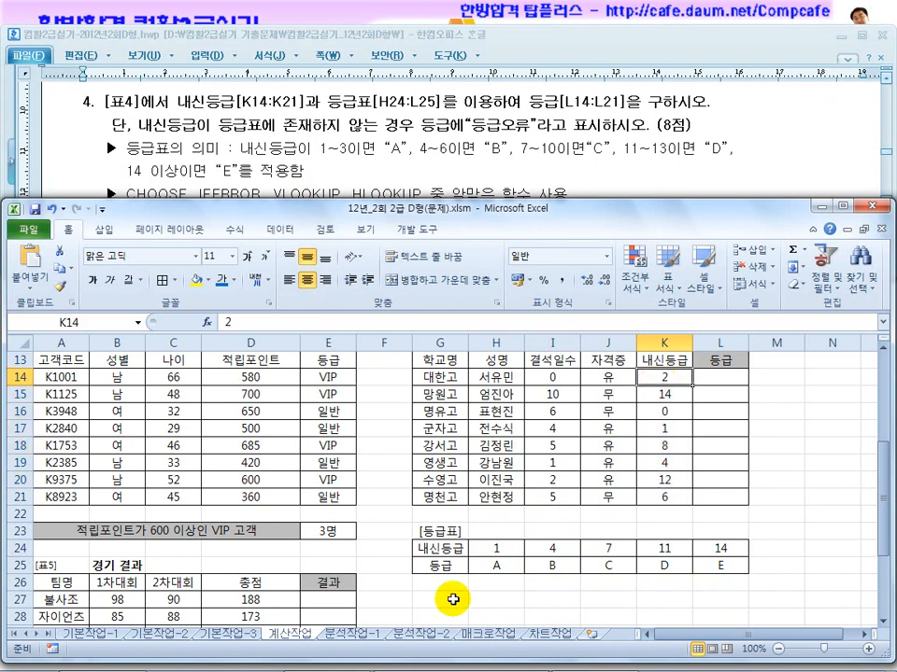
drag(493, 551, 734, 550)
Examine whether the 등급표's layout calls for HLOOKUP or VLOOKUP, comparing the horizontal row H24:L24 with a vertical arrangement
click(467, 194)
drag(370, 195, 400, 195)
click(486, 538)
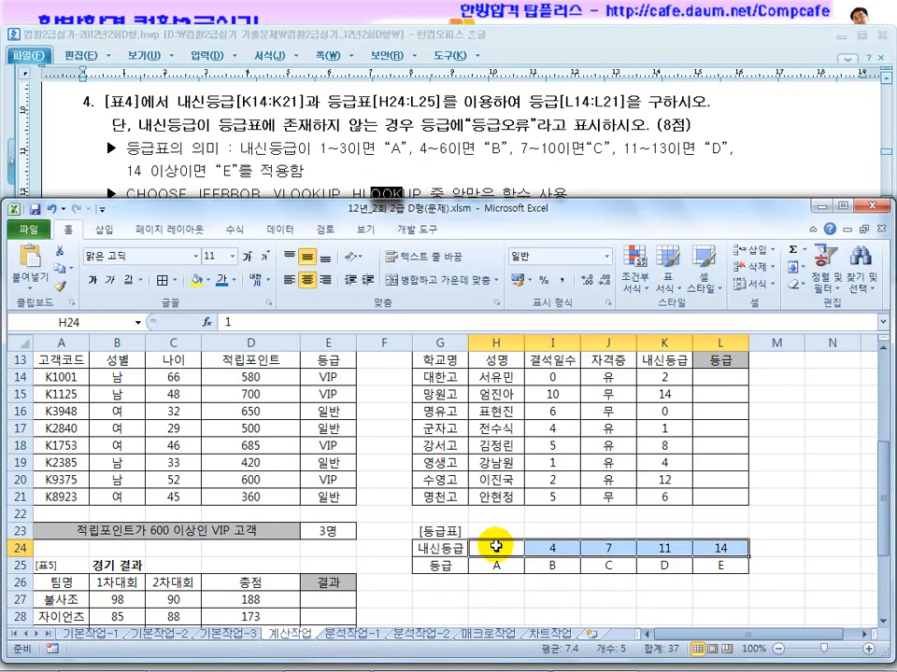
scroll(496, 546, down, 2)
drag(495, 480, 494, 606)
click(315, 196)
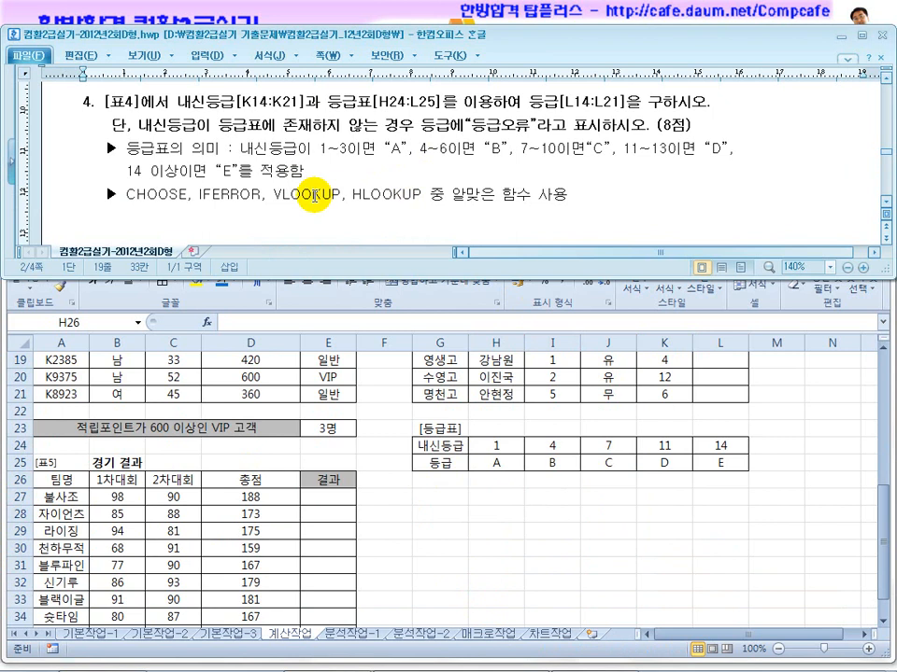
click(484, 481)
drag(500, 445, 713, 445)
click(451, 152)
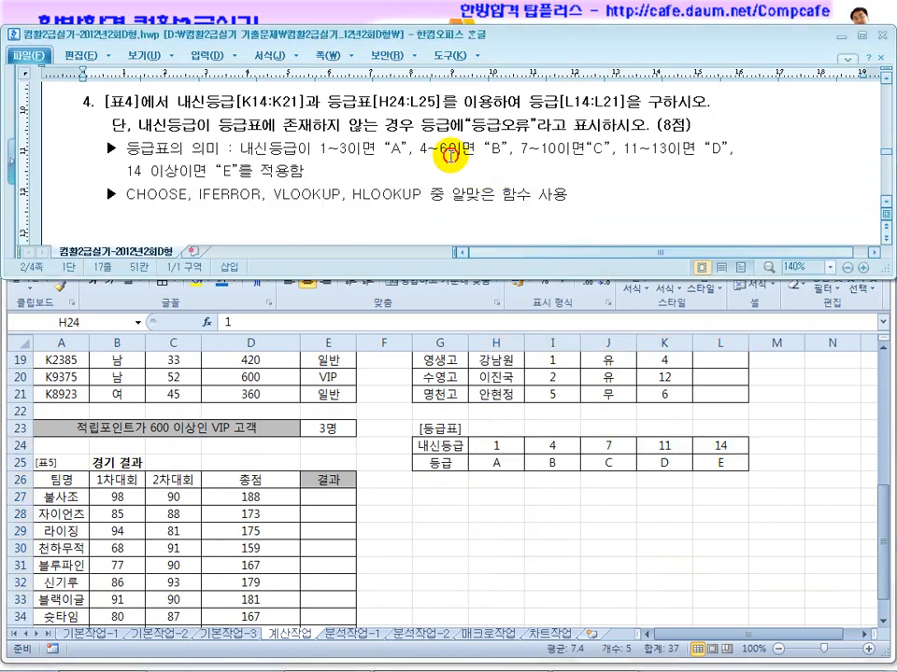
click(536, 418)
scroll(537, 418, up, 2)
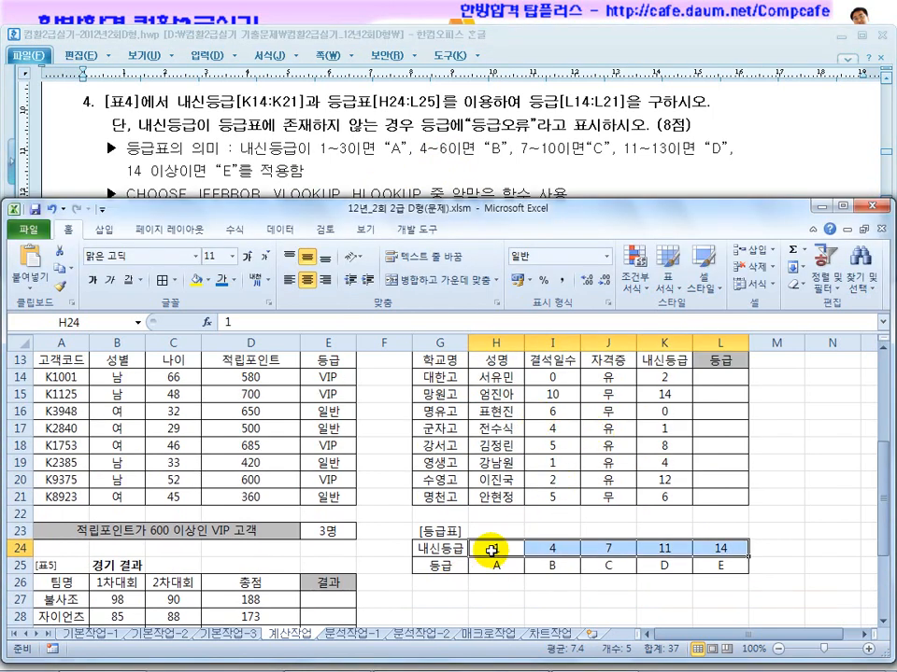
click(492, 549)
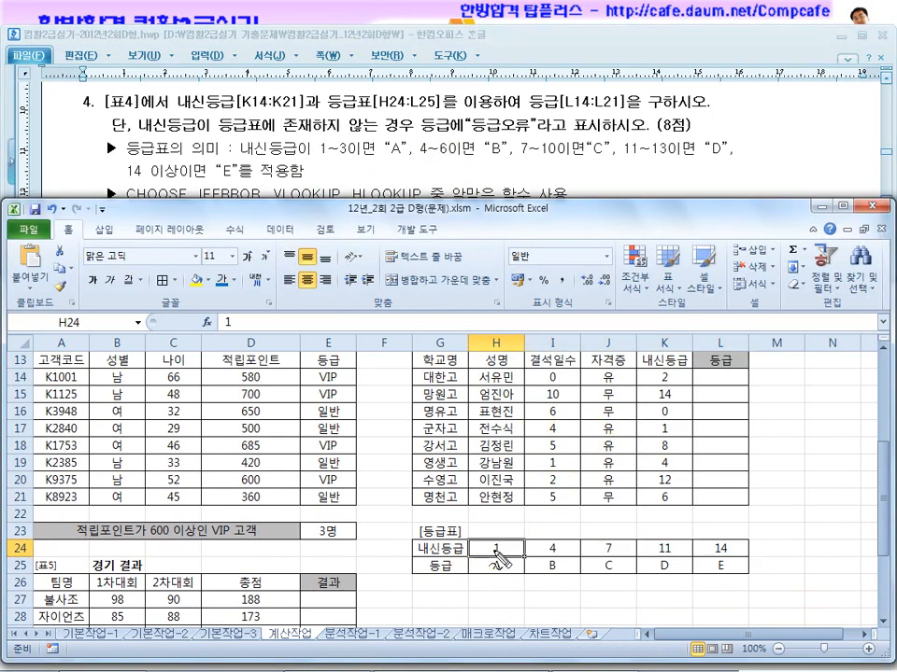
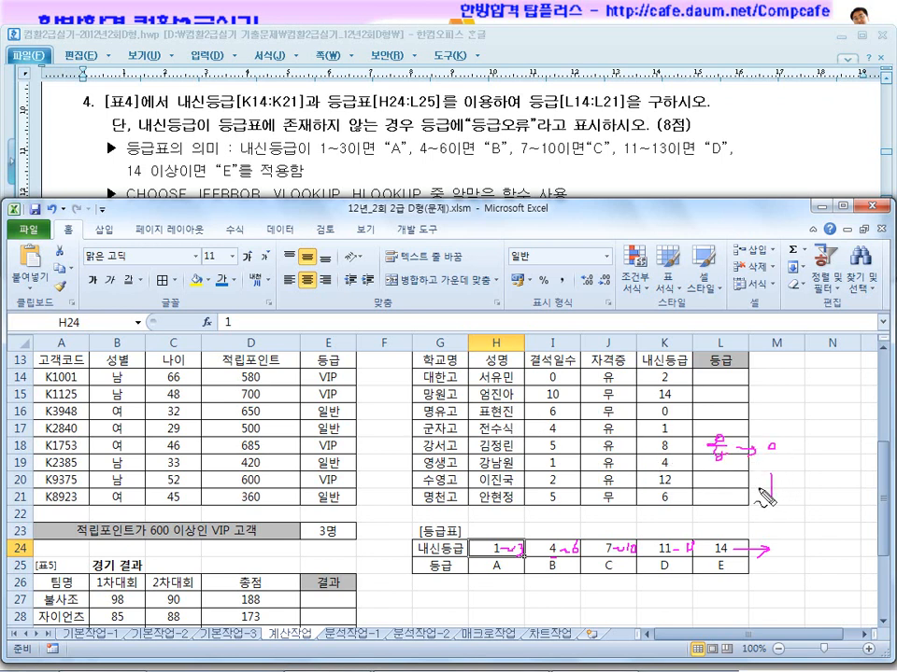
drag(557, 570, 560, 574)
drag(796, 502, 772, 516)
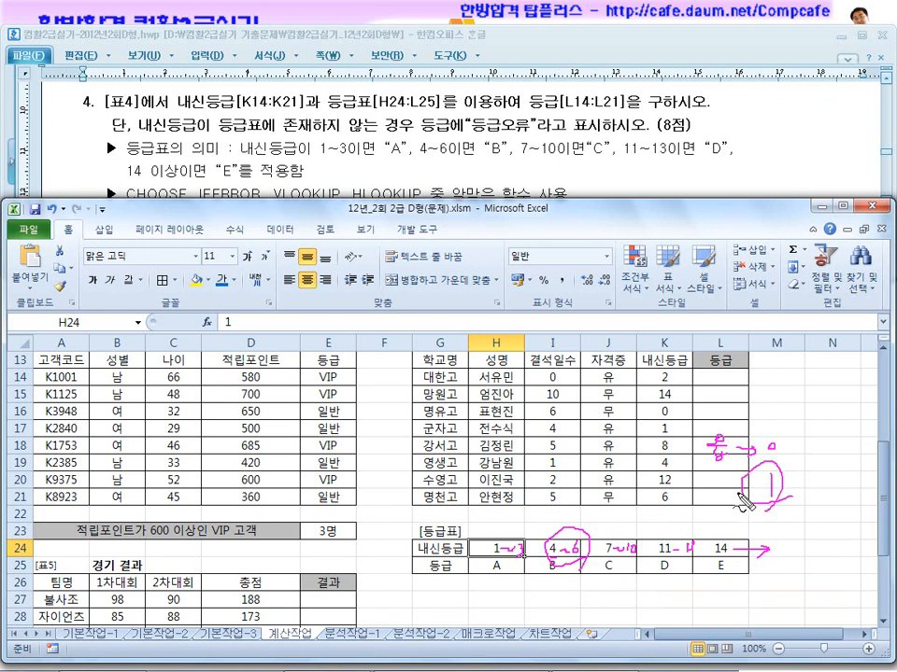
key(Escape)
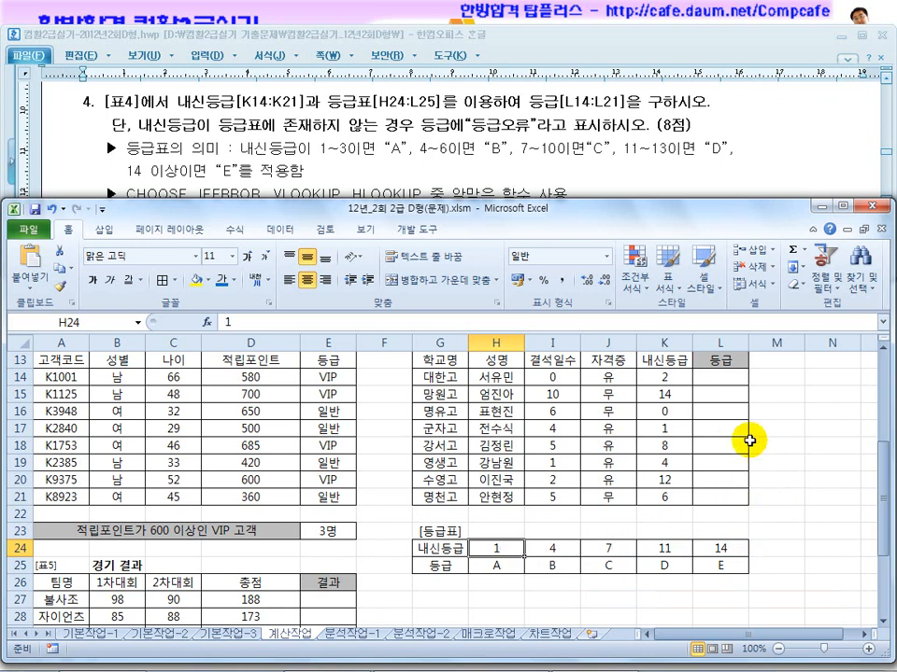
Start an HLOOKUP formula in L14 with the 내신등급 cell K14 as the lookup value
click(709, 378)
drag(499, 550, 715, 548)
click(717, 376)
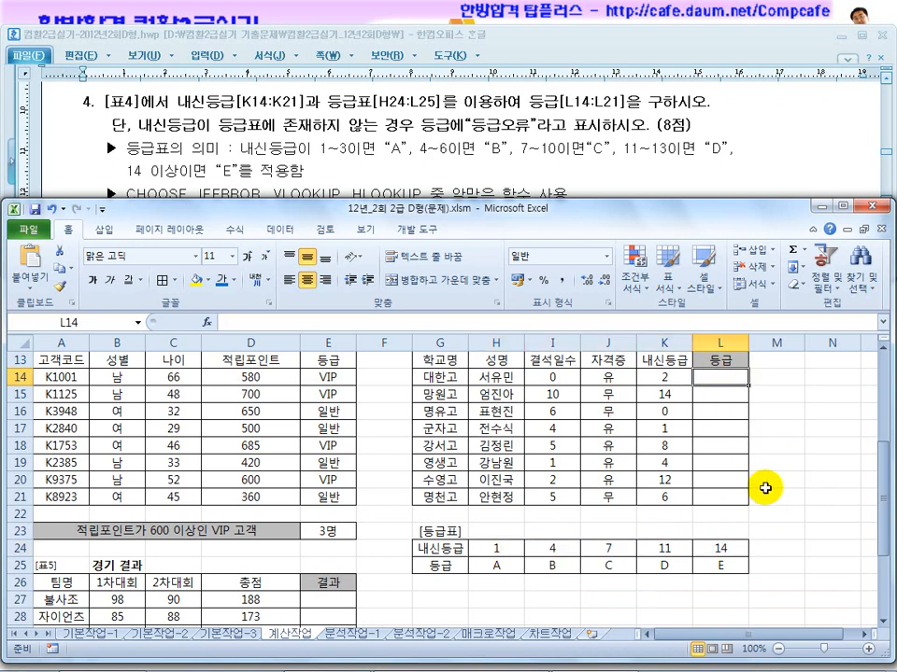
text(=)
text(ㅍㅣㅐㅐㅏㅕㅔ()
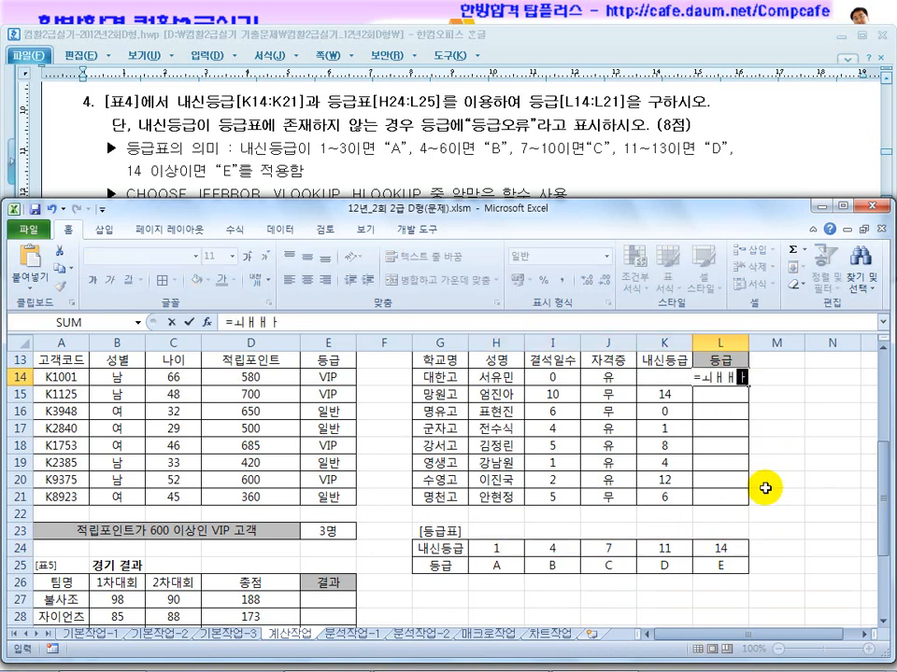
key(BackSpace)
key(BackSpace)
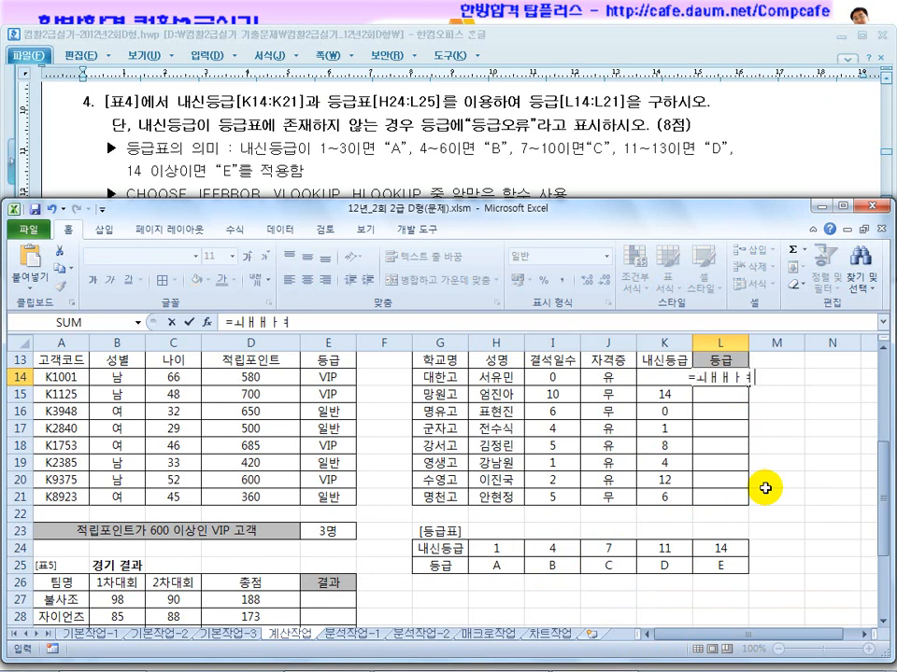
text(h;)
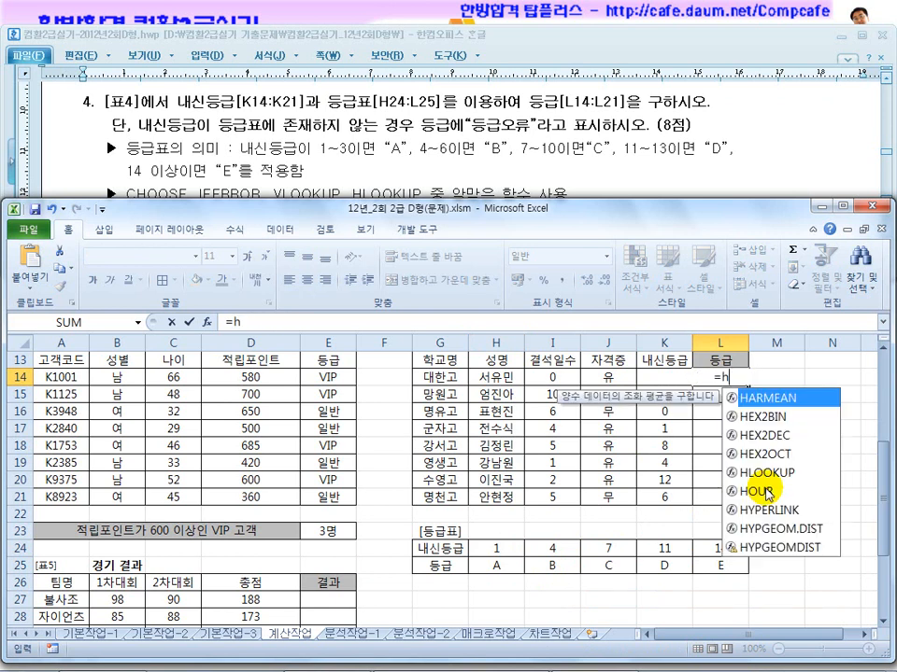
text(lookup()
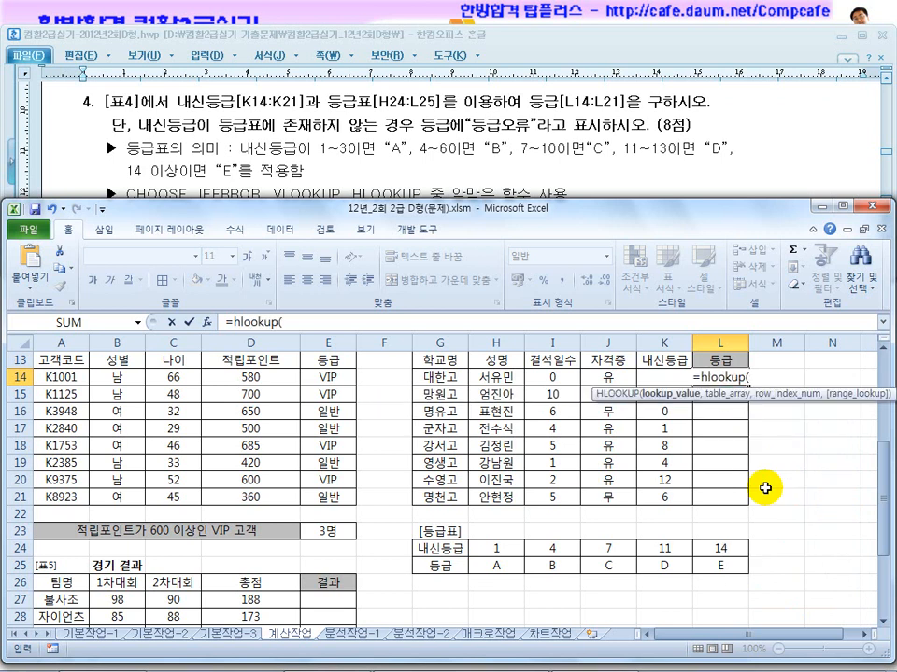
click(656, 362)
click(660, 408)
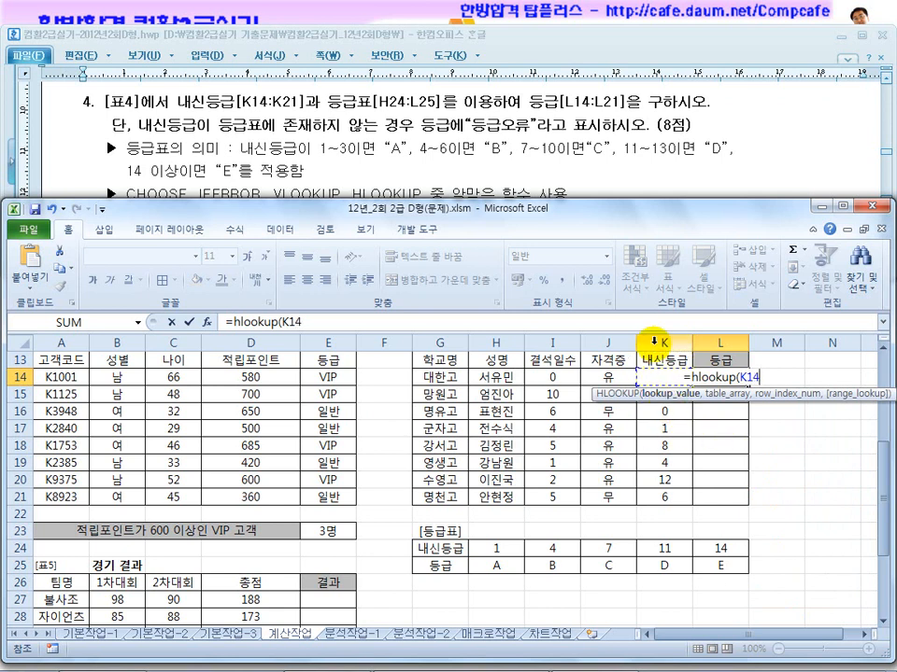
Complete the L14 HLOOKUP with the absolute table range $H$24:$L$25, row index 2 and TRUE for approximate match
text(,)
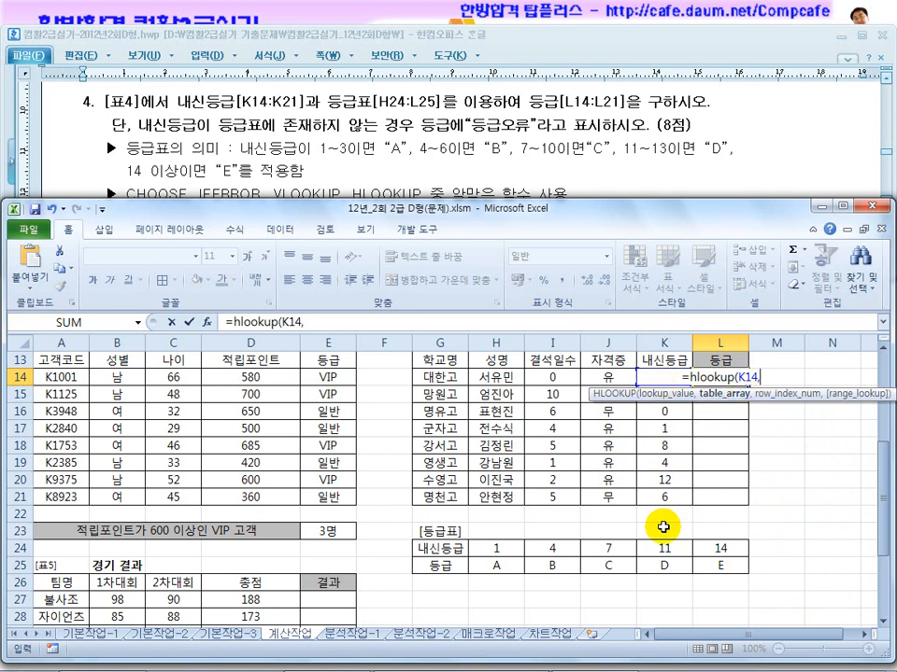
drag(502, 552, 710, 564)
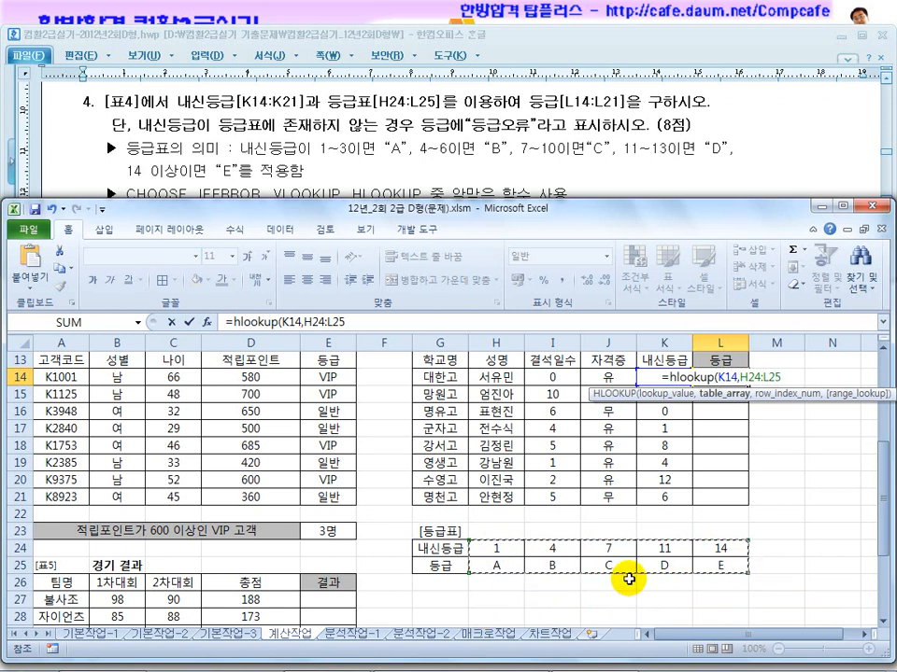
key(F4)
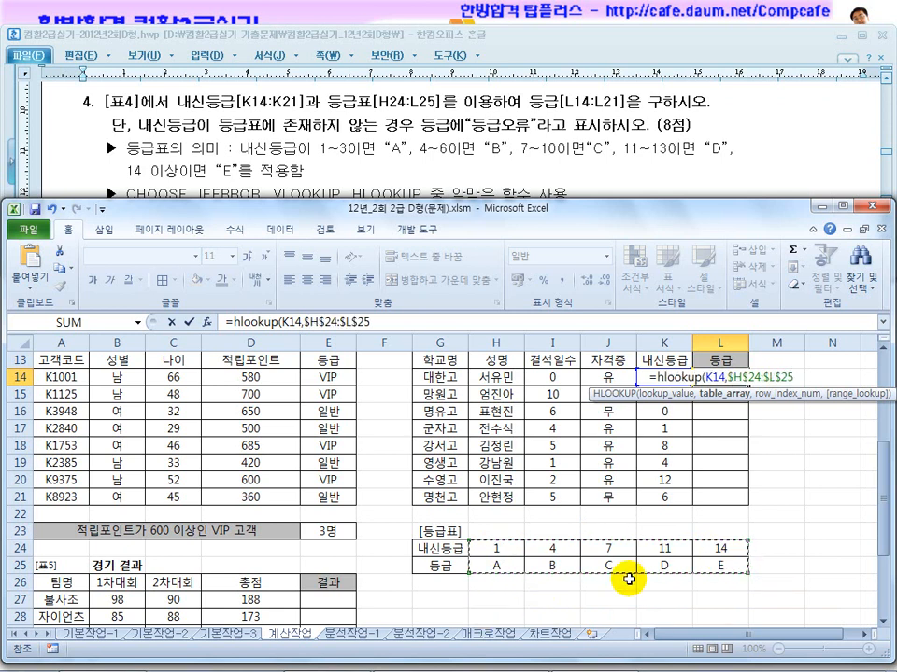
text(,)
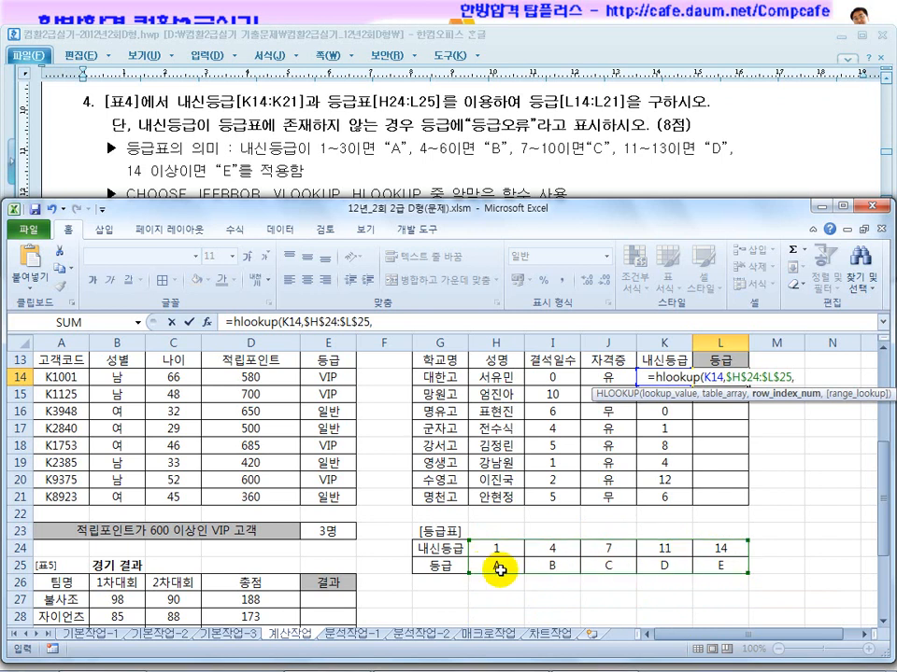
text(2,)
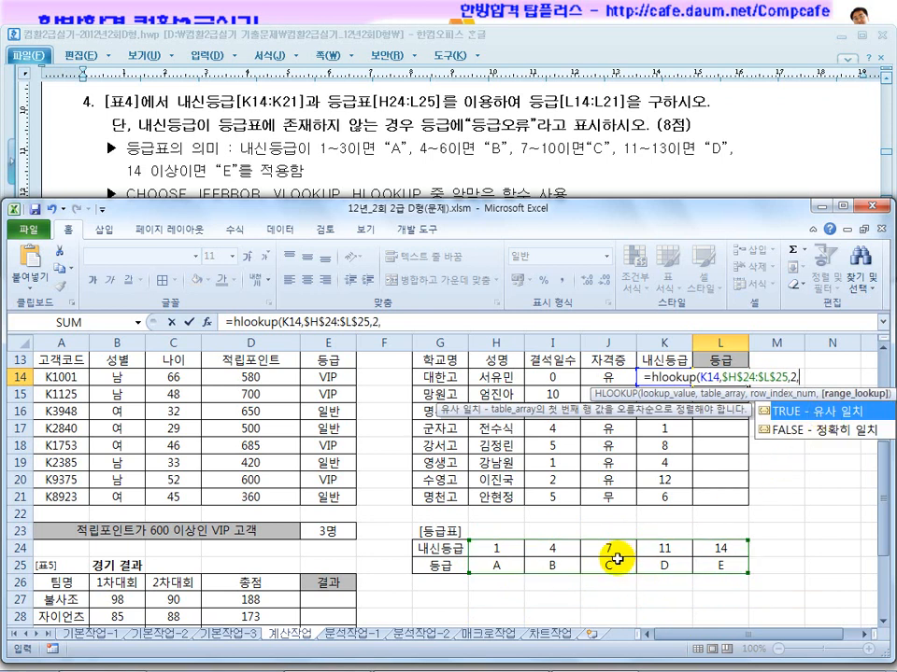
double_click(831, 417)
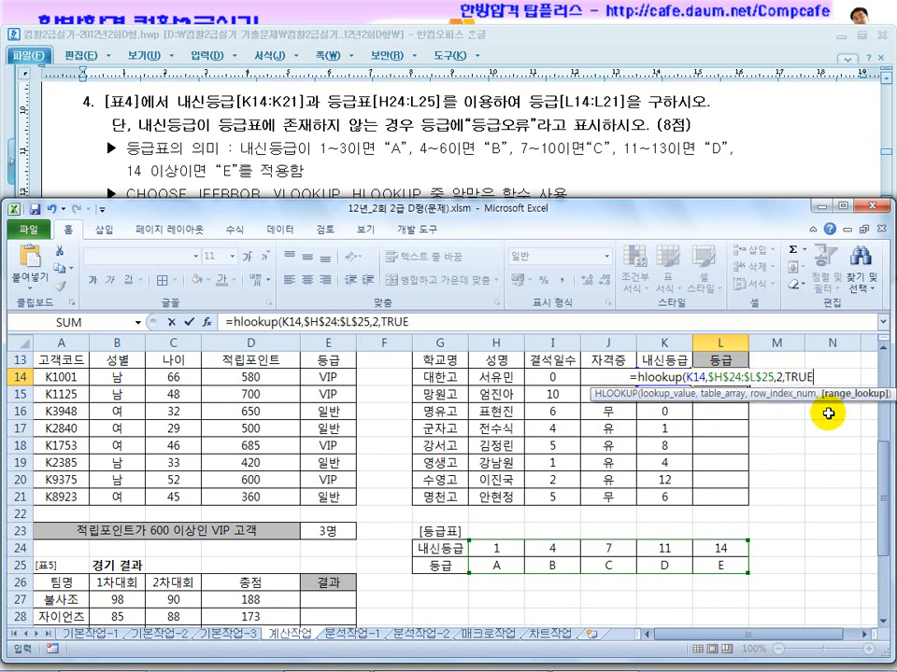
text())
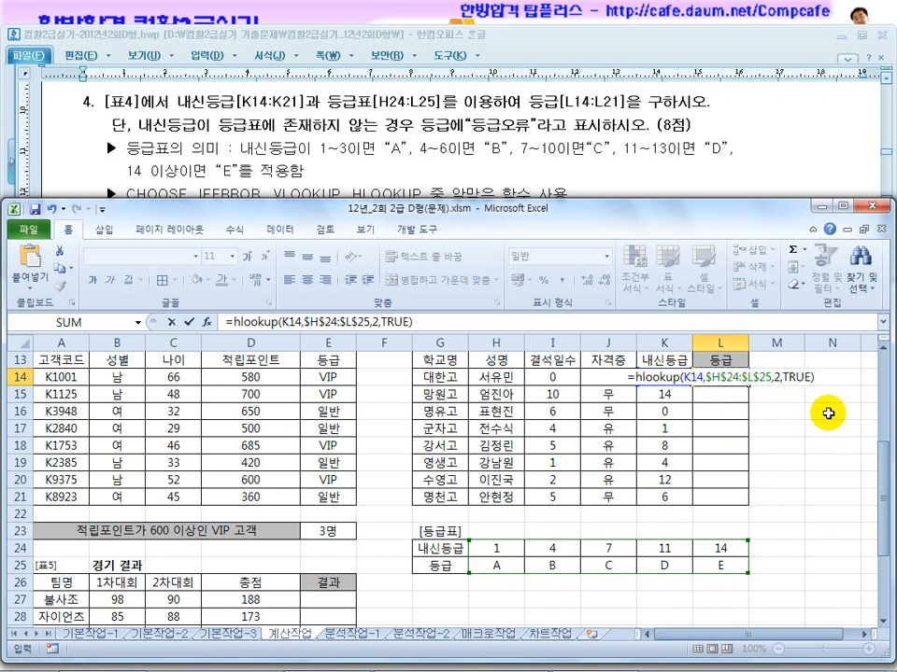
key(Return)
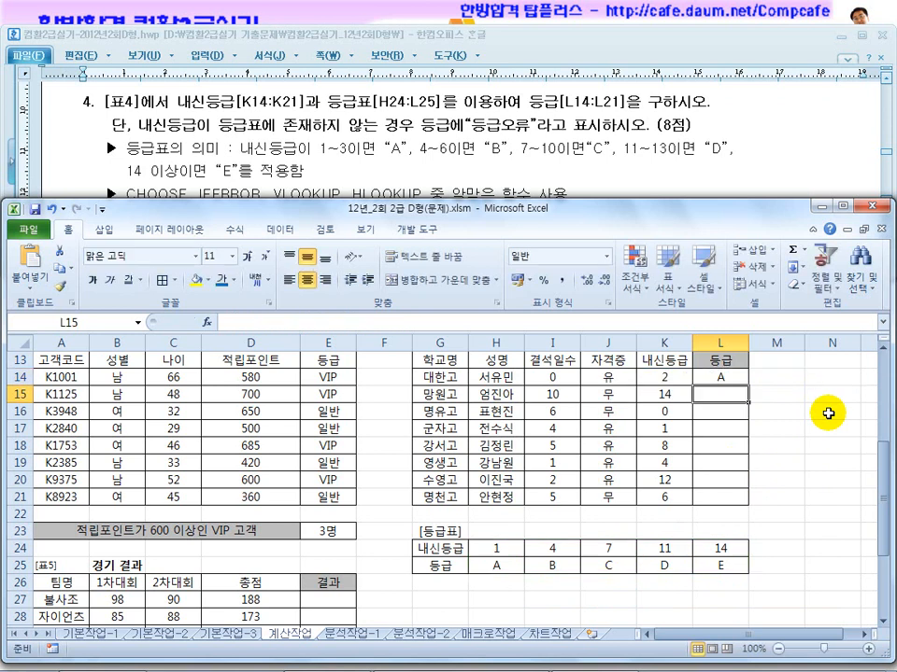
Fill the L14 formula down to L21, inspect L16, and undo the fill
click(741, 377)
drag(750, 384, 751, 504)
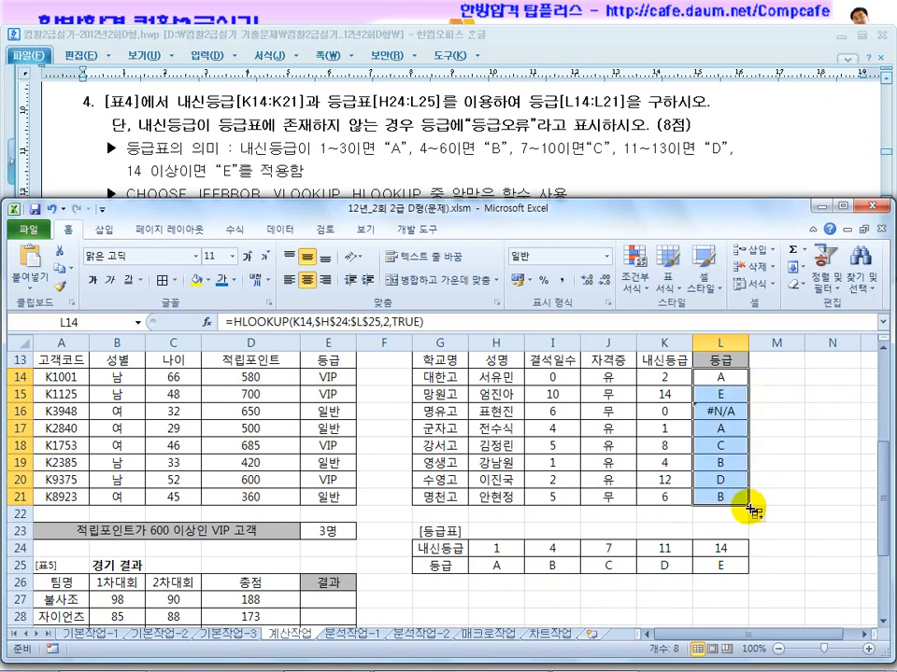
click(724, 412)
click(788, 459)
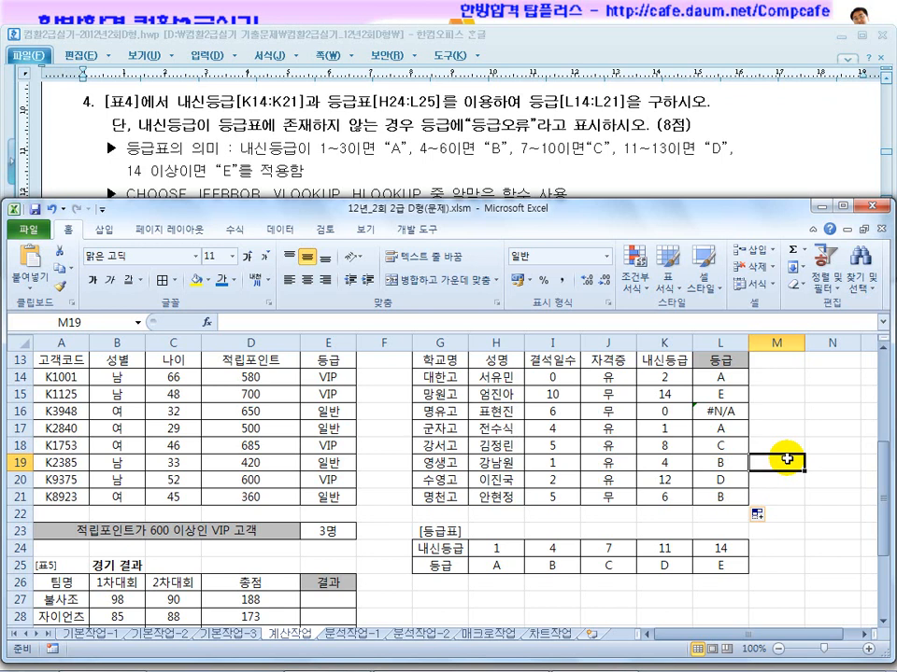
key(ctrl+z)
Fill the L14 formula down through L21, pausing at L16 to compare K16 with the 등급표 values in H24:L24
drag(750, 384, 748, 415)
click(665, 412)
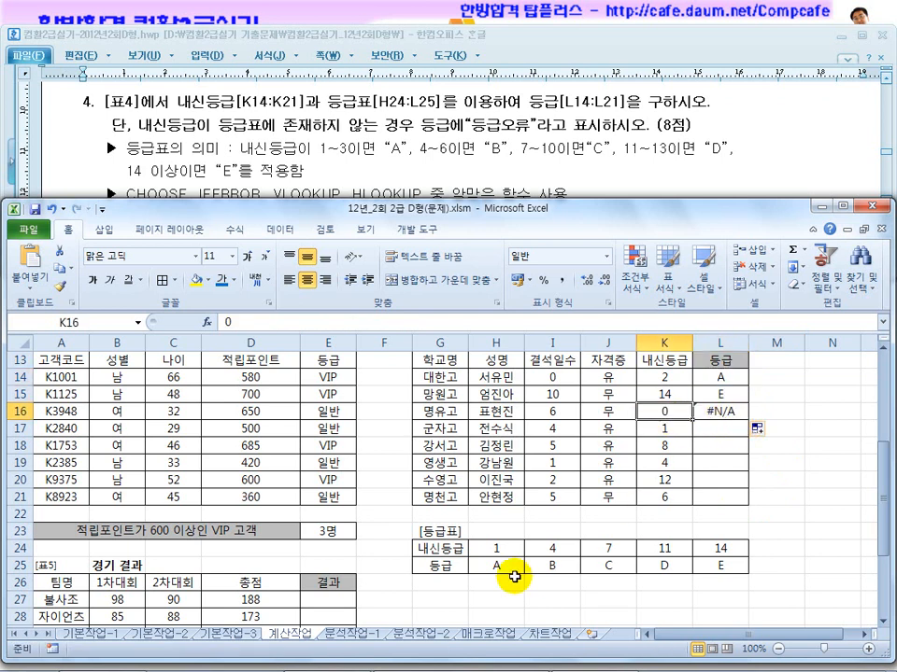
drag(493, 550, 715, 547)
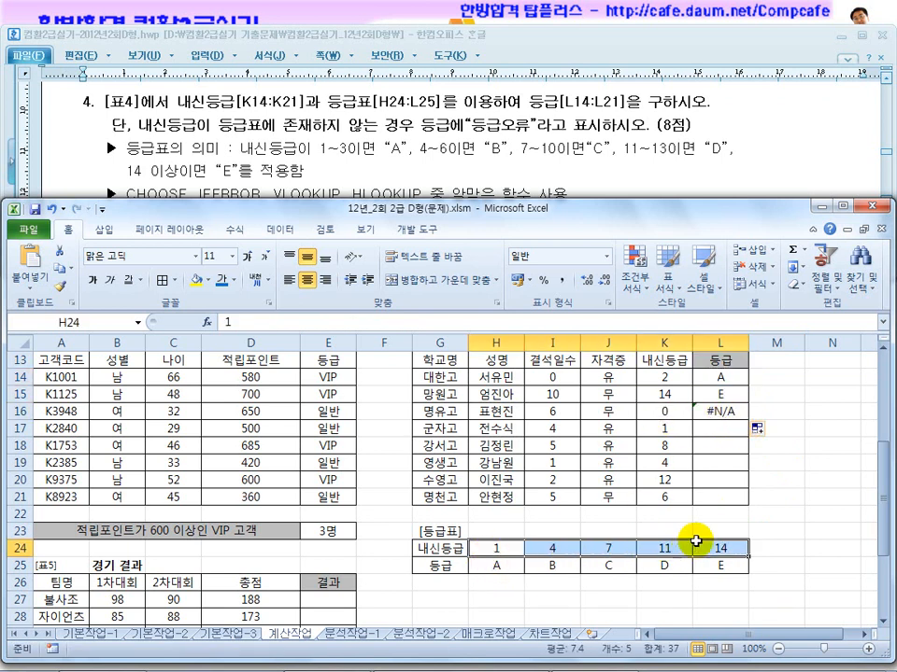
click(722, 414)
drag(750, 420, 751, 503)
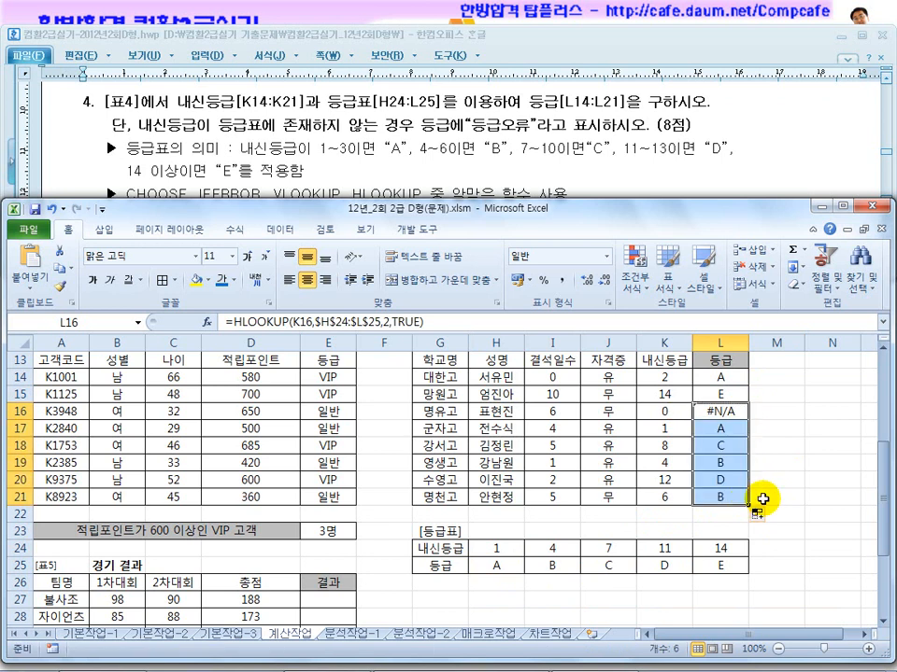
click(788, 495)
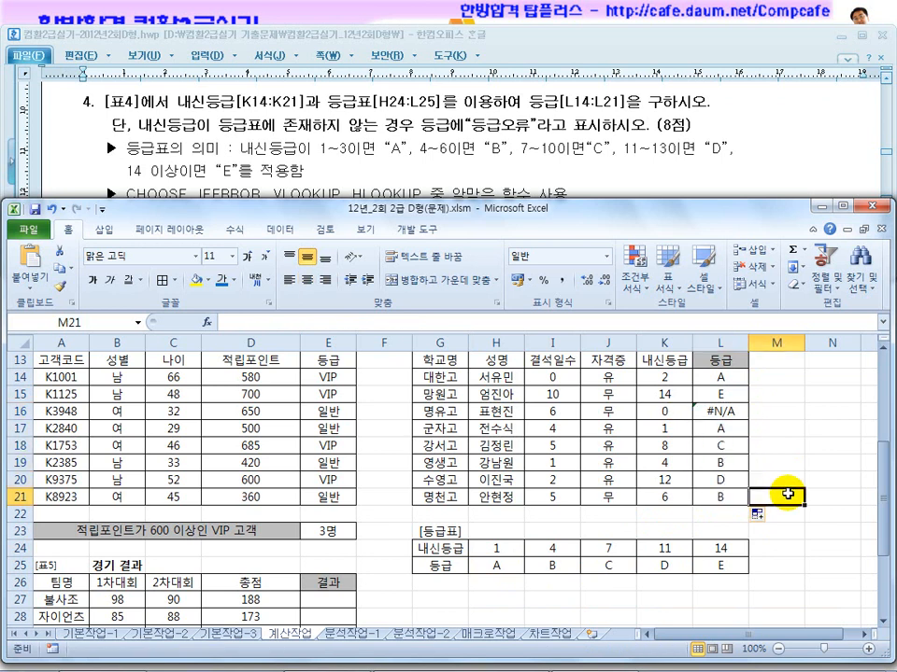
Switch to the Hangul document and relate IFERROR in question 4's function list to the result in L16
click(393, 179)
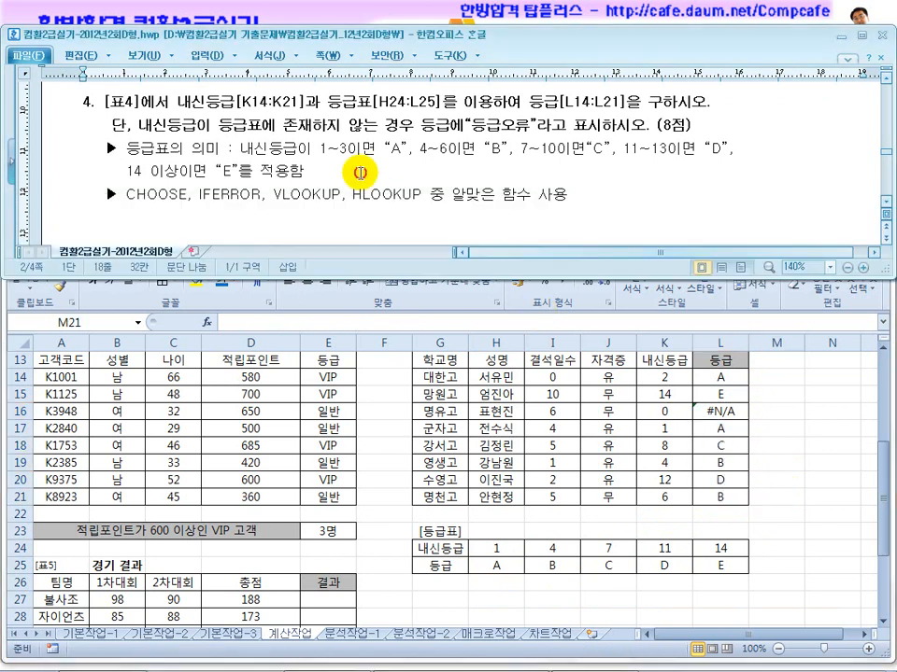
drag(245, 198, 198, 196)
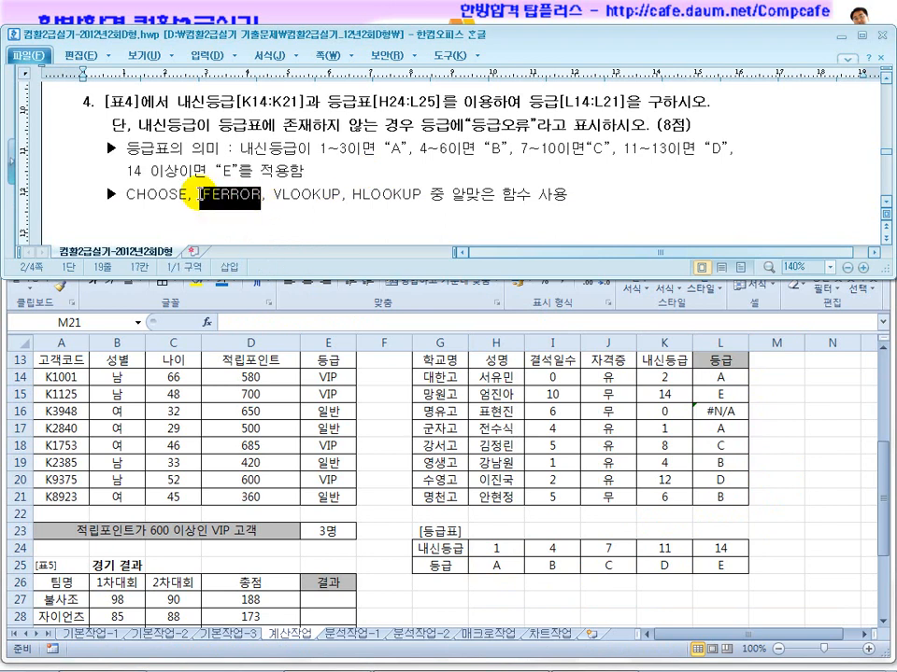
click(722, 416)
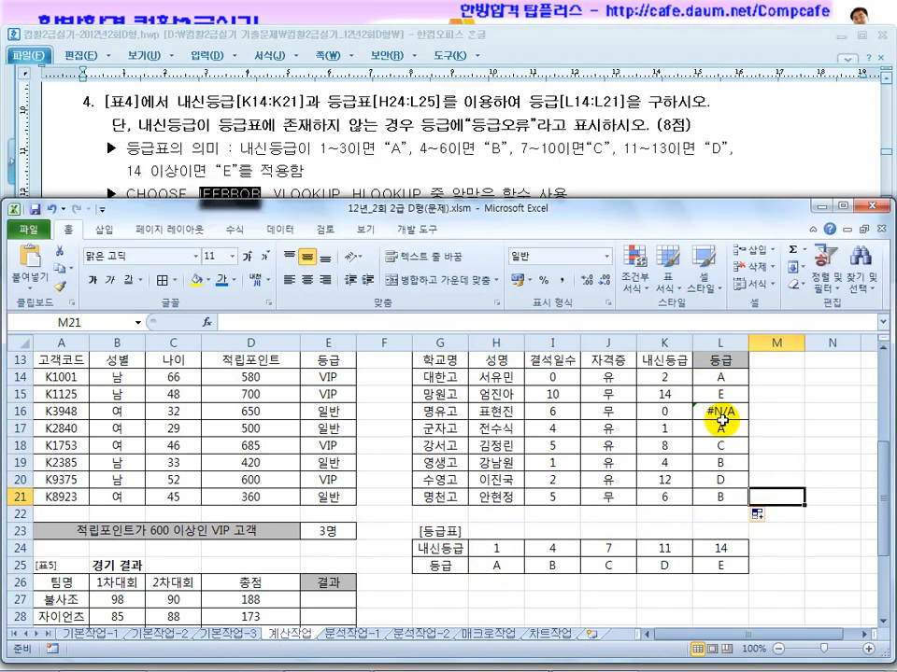
click(396, 187)
click(715, 412)
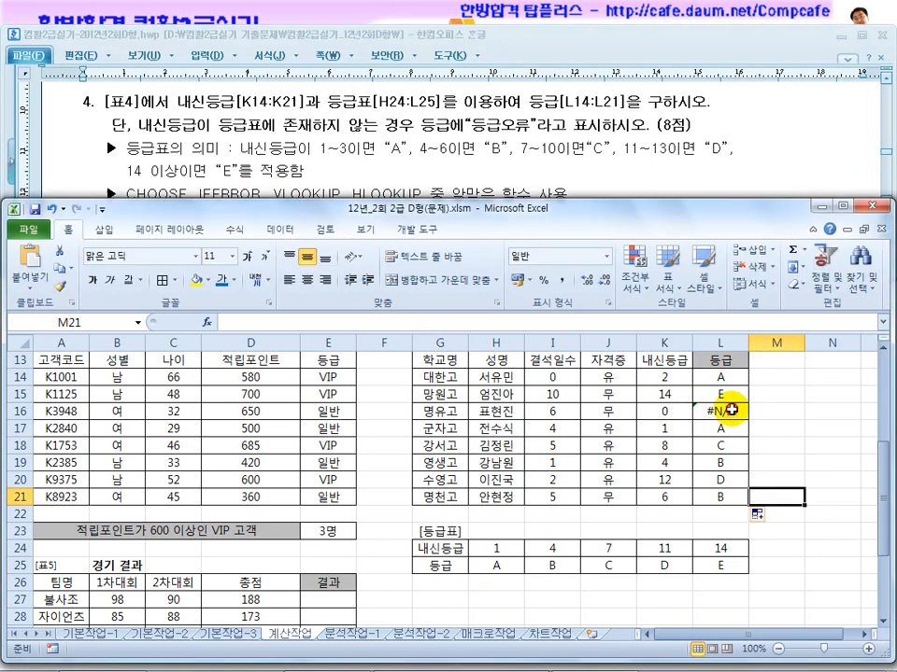
click(702, 412)
Review question 4's “등급오류” condition against L16 and insert a space before “등급오류” in the Hangul document
click(380, 162)
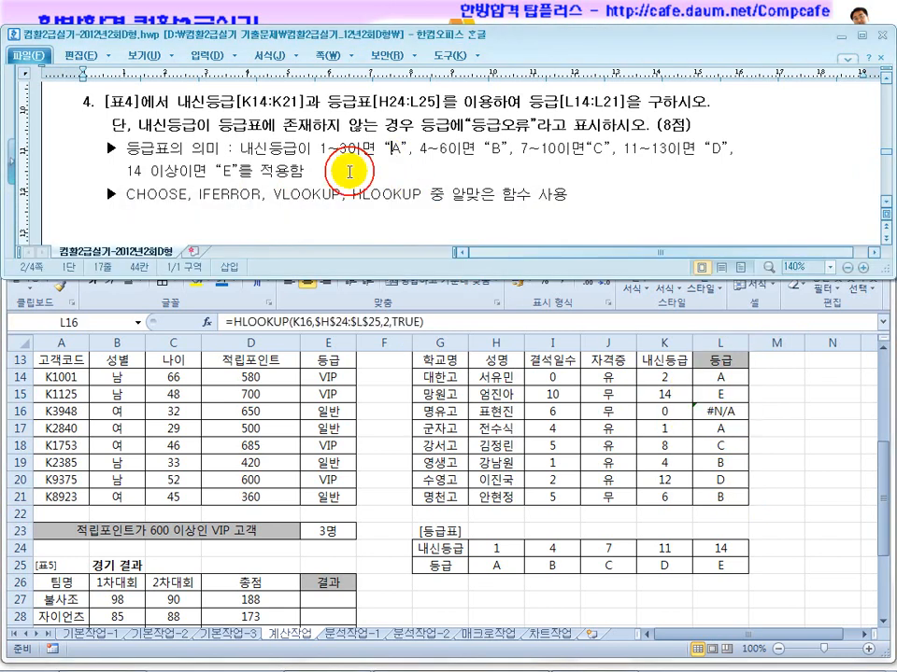
drag(283, 124, 553, 124)
click(708, 412)
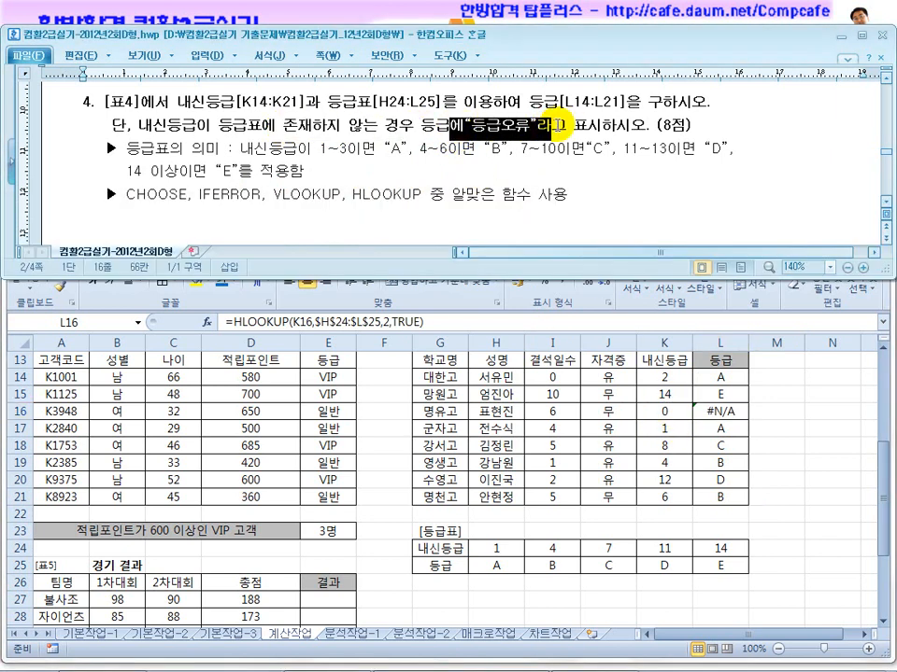
click(461, 131)
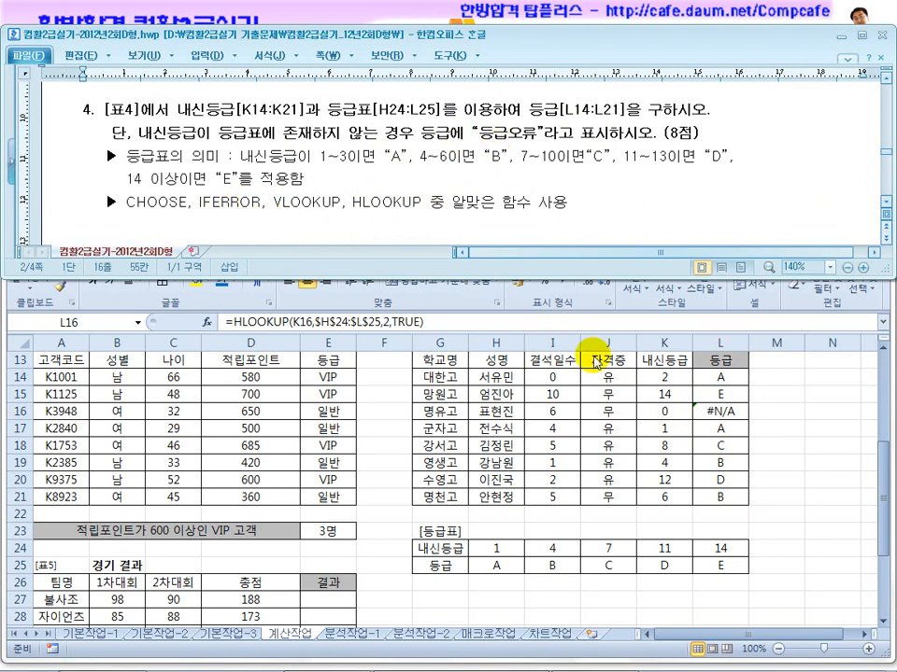
Wrap the HLOOKUP formula in L15 in IFERROR, returning "등급오류" when the lookup produces an error
click(714, 376)
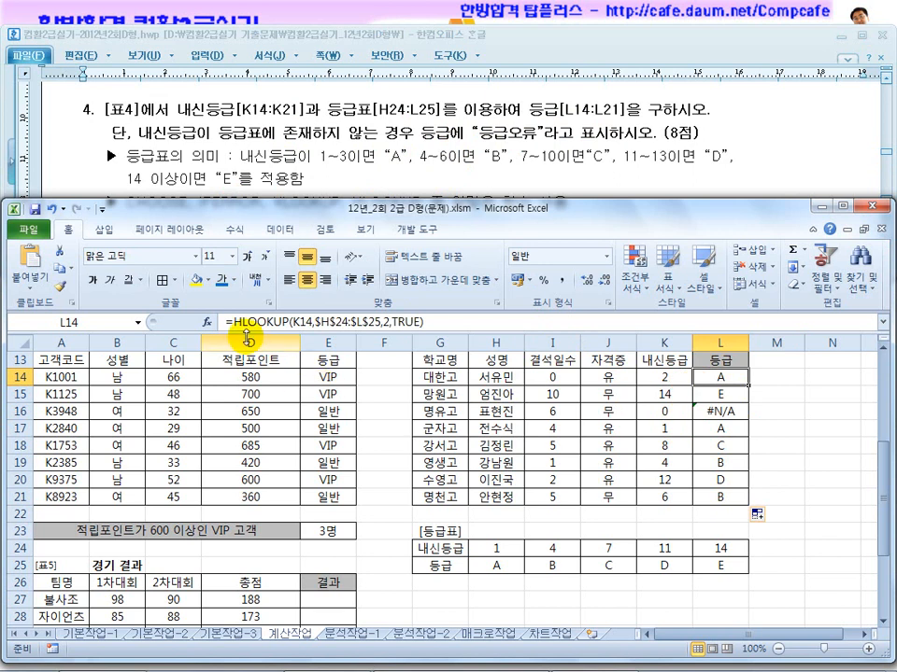
drag(233, 322, 453, 322)
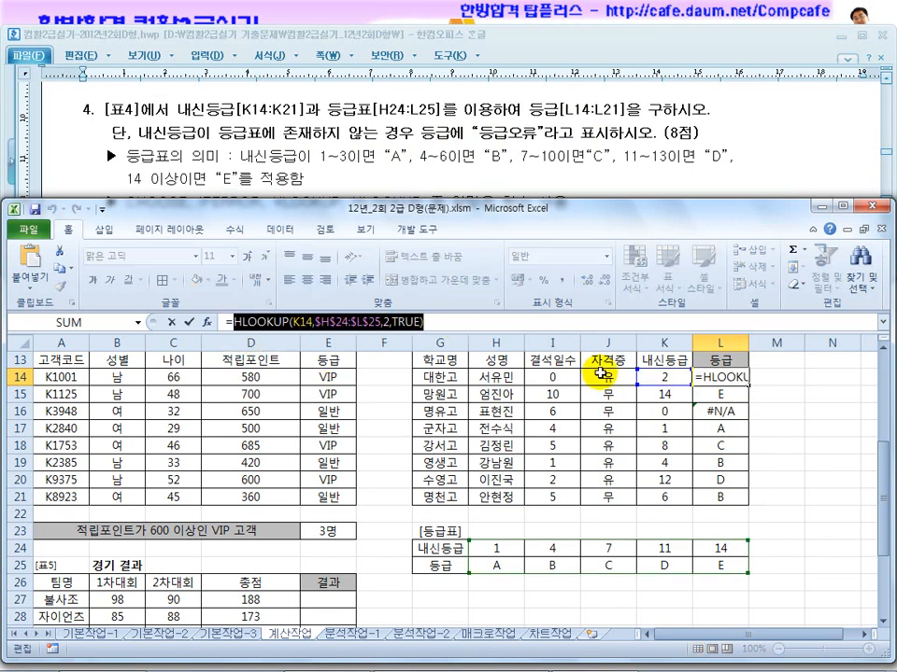
key(Return)
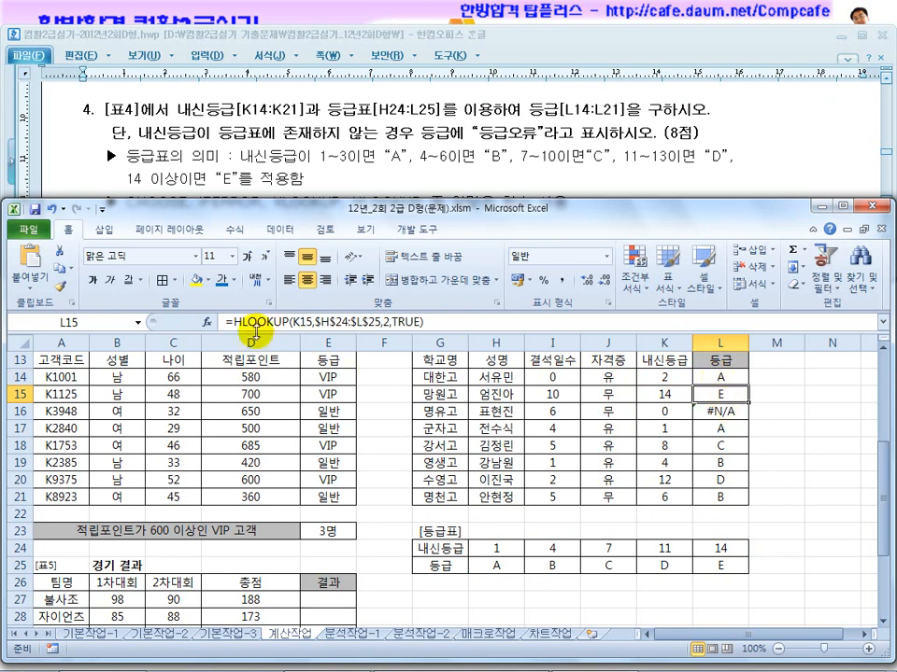
click(229, 322)
text(iferror)
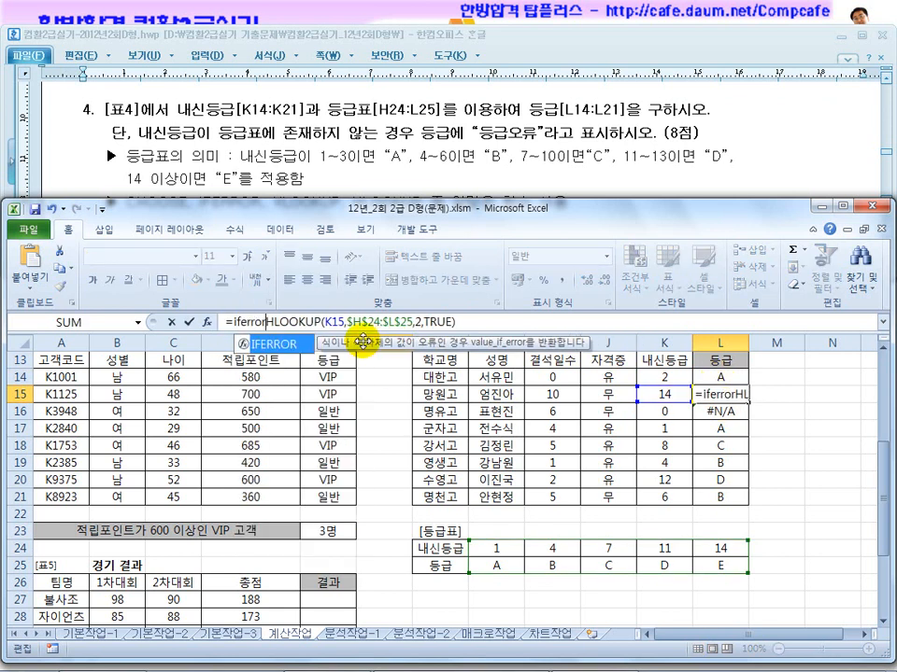
text(()
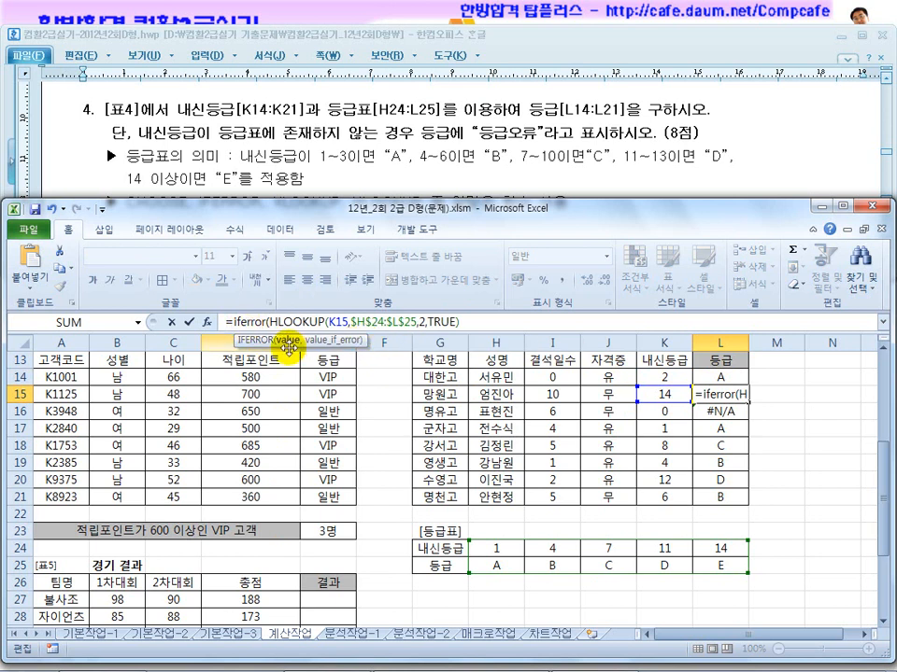
drag(271, 321, 479, 325)
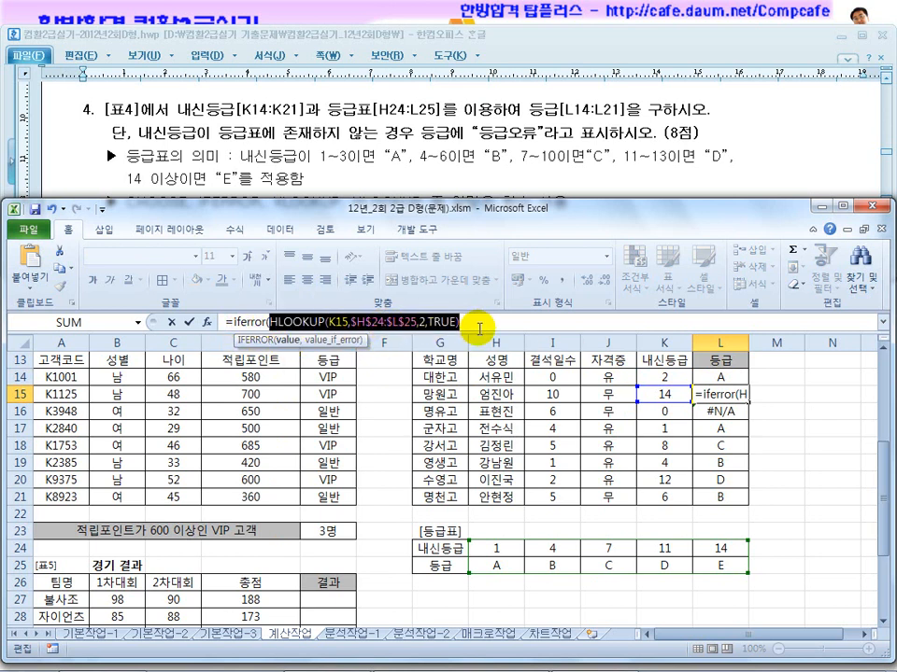
click(479, 325)
text(,"등ㄱ)
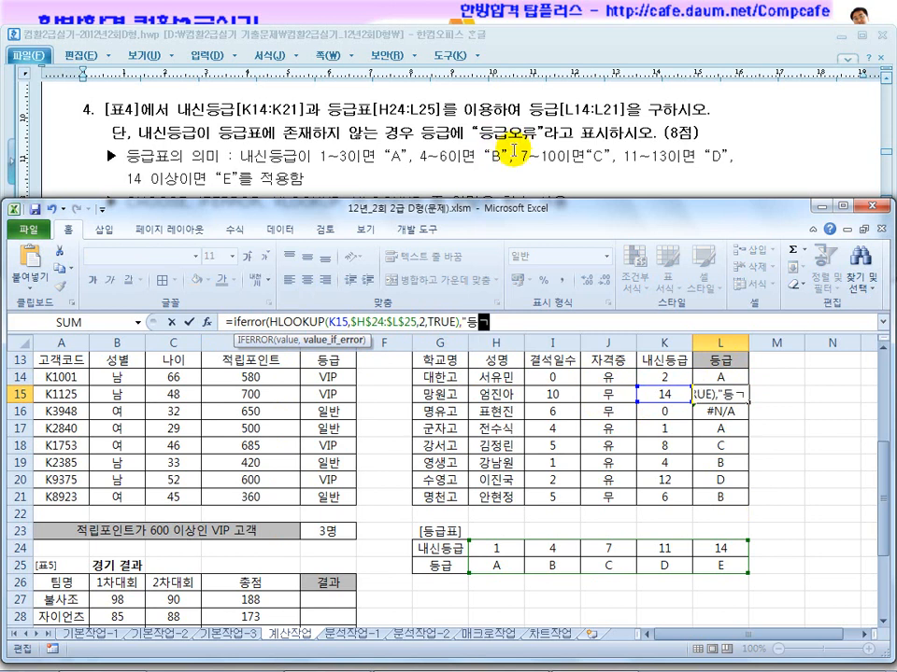
text(올)
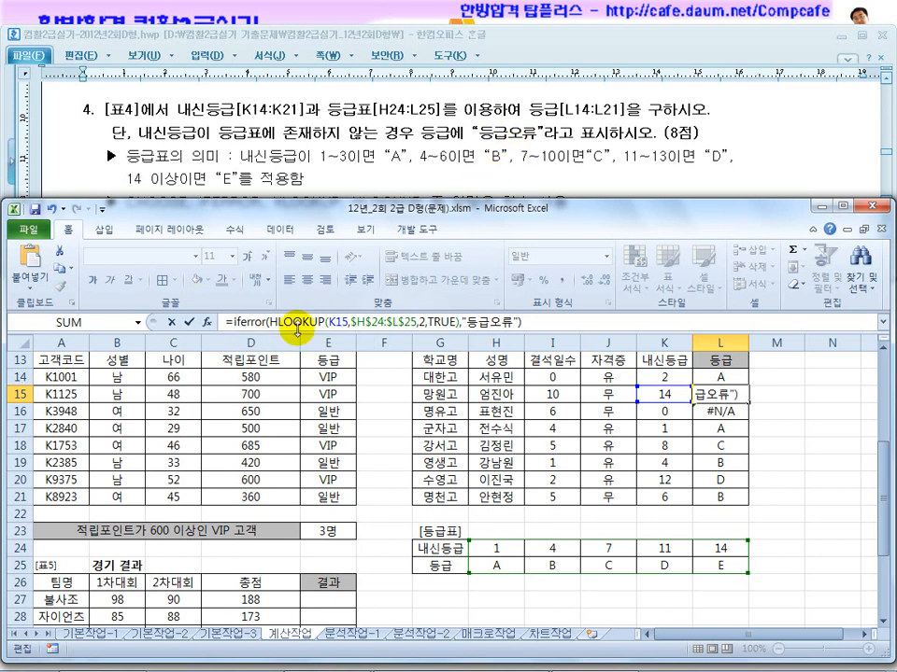
drag(269, 321, 461, 322)
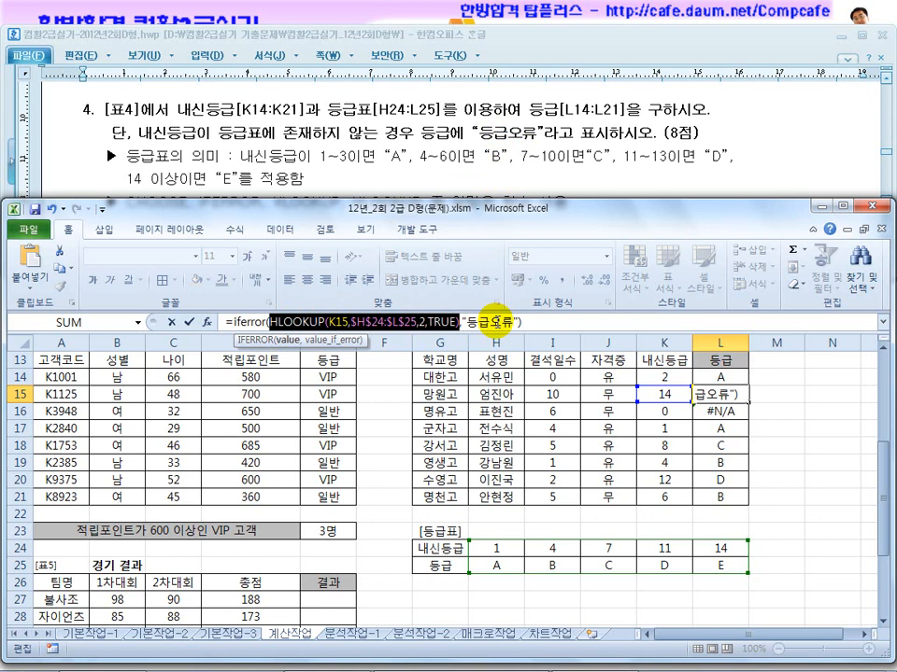
key(Return)
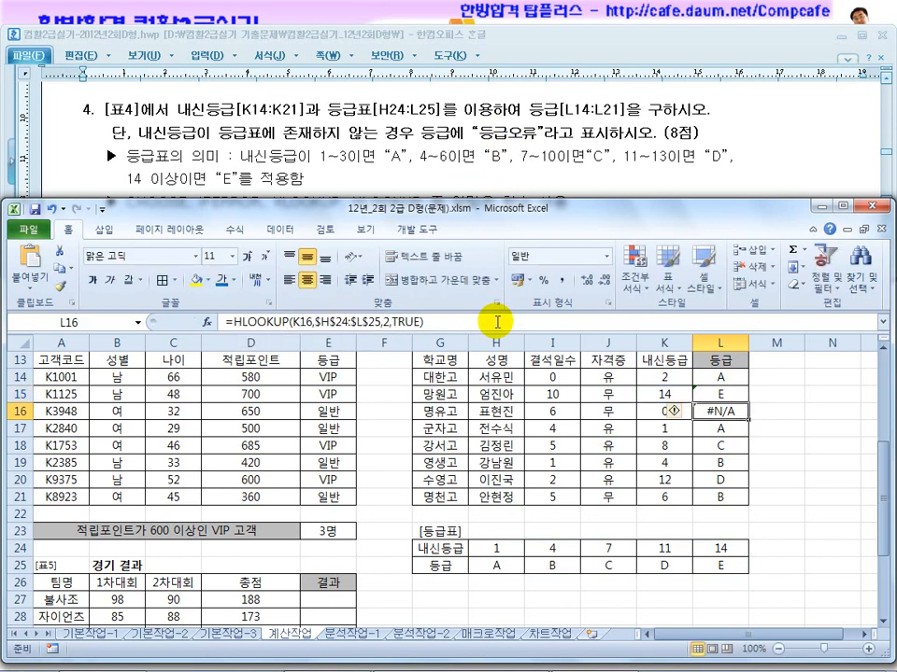
Fill the plain HLOOKUP formula from L14 down through L21 and check the formulas in the 등급 column
click(721, 380)
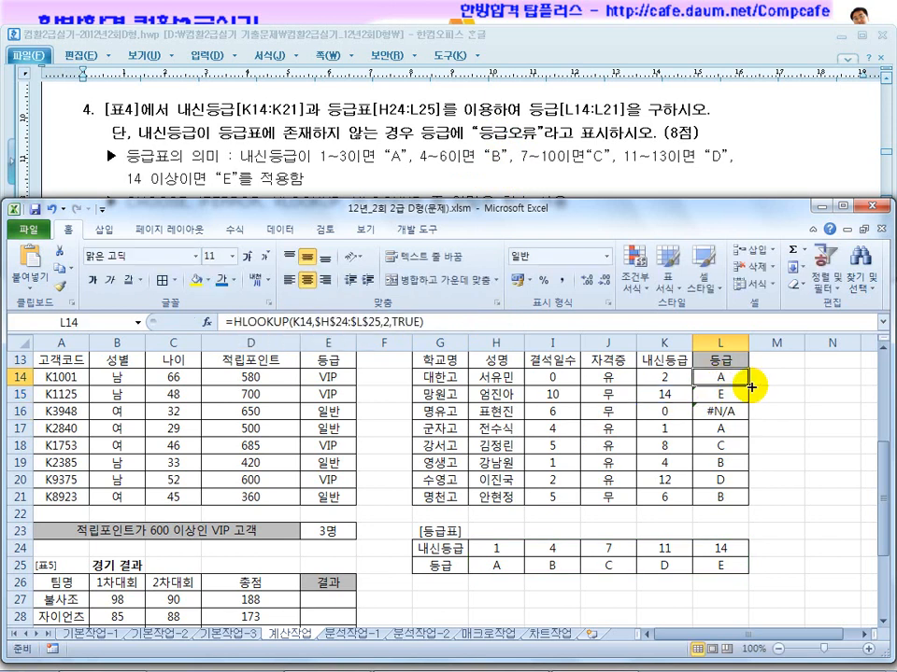
drag(745, 384, 748, 498)
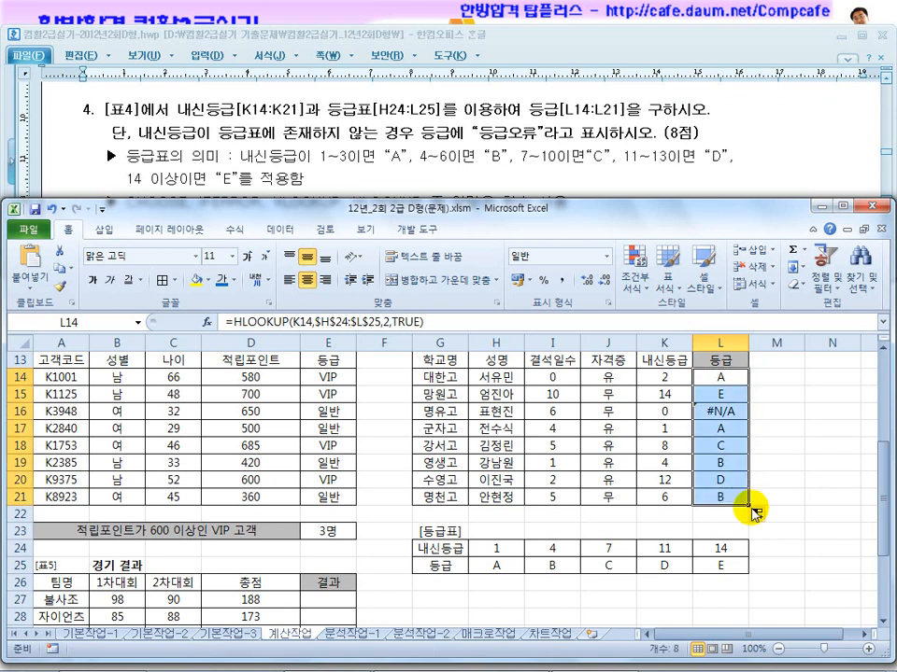
click(724, 394)
click(730, 379)
click(731, 413)
click(721, 441)
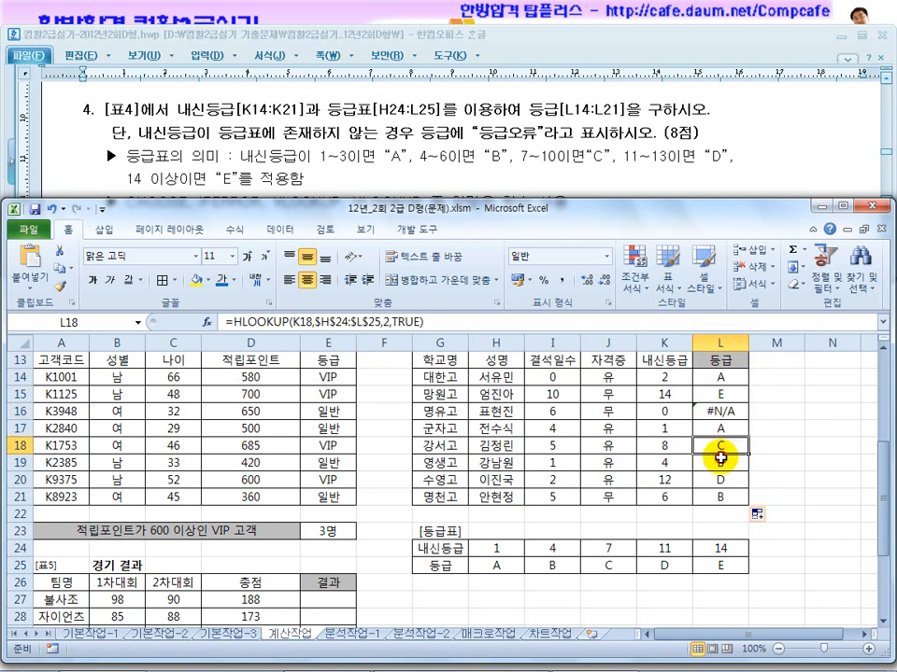
Wrap the HLOOKUP formula in L14 in IFERROR with "등급오류" as the value returned on error
click(724, 376)
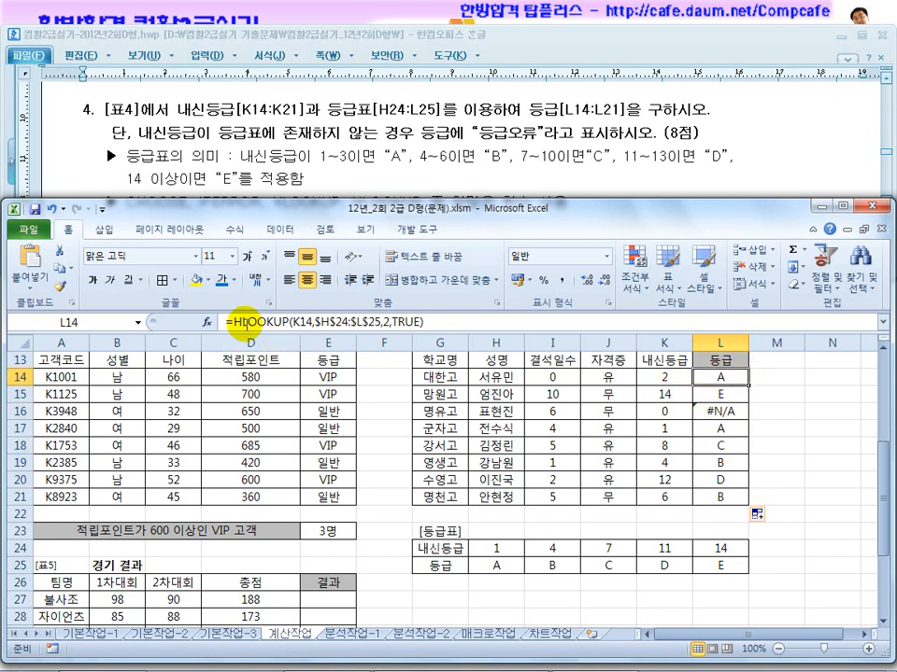
click(234, 321)
text(ㅑㅌ)
key(BackSpace)
key(BackSpace)
text(iferr)
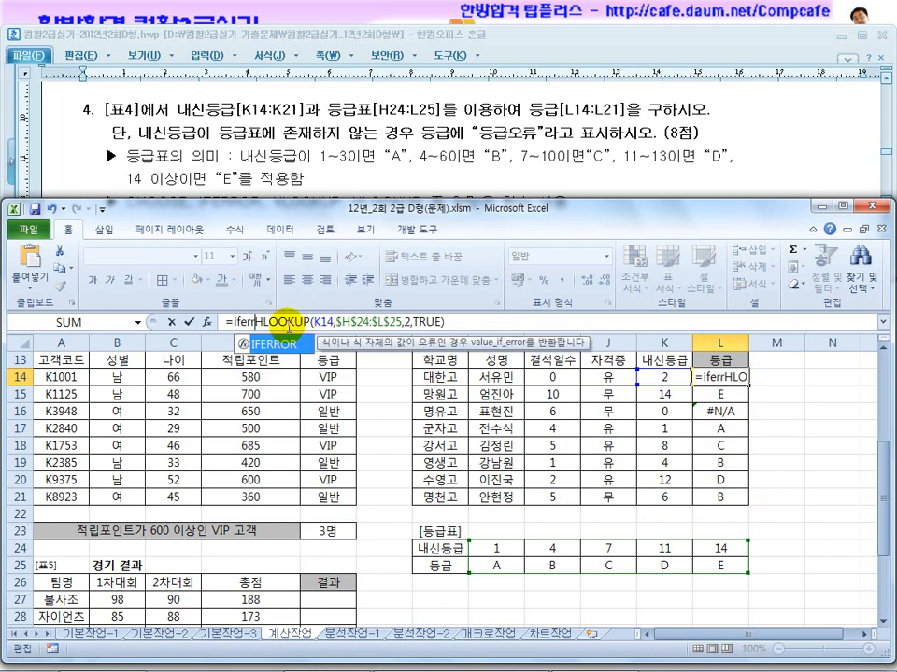
text(or()
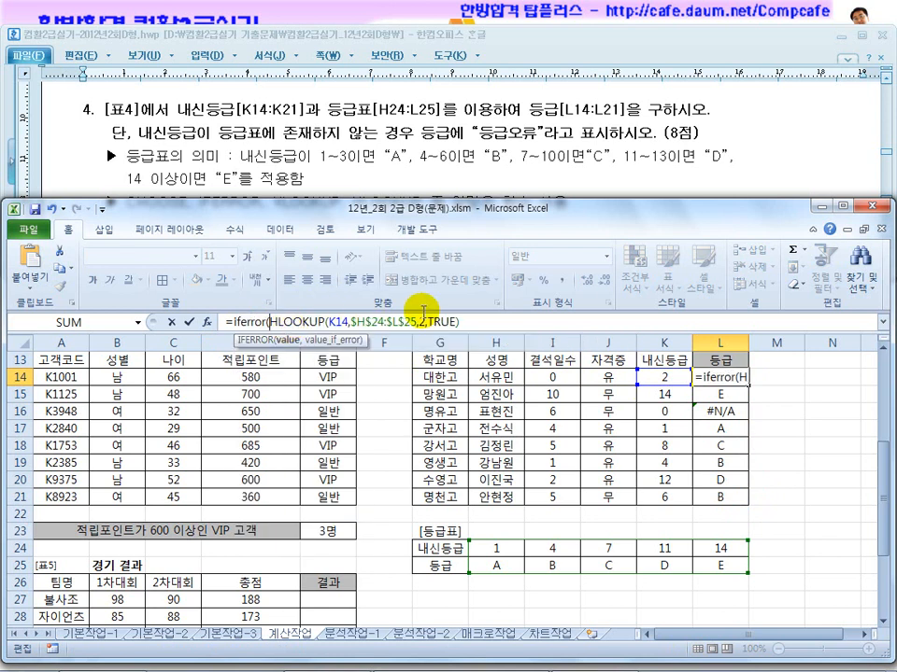
click(464, 323)
text(,)
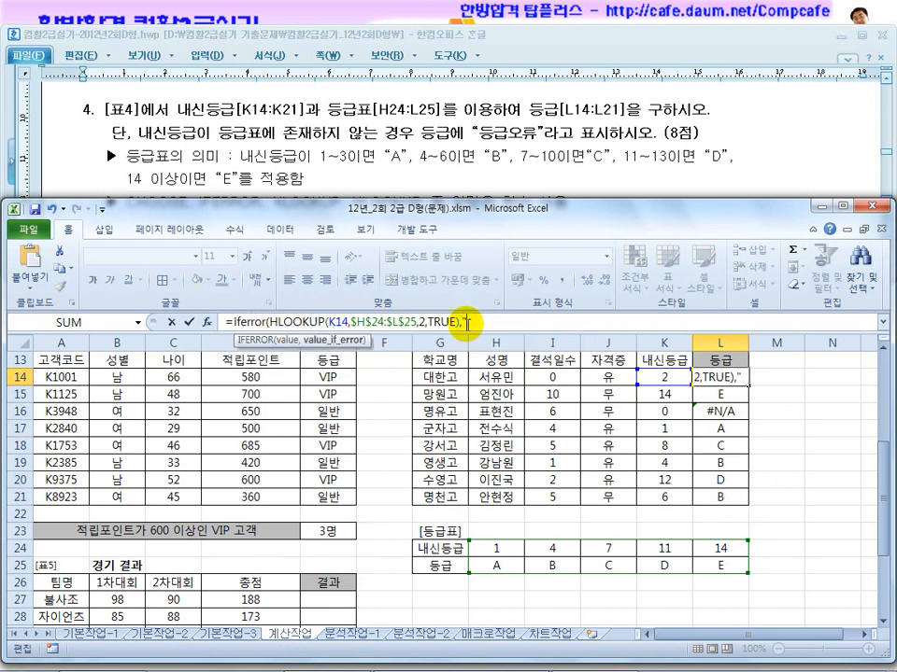
text("등급올)
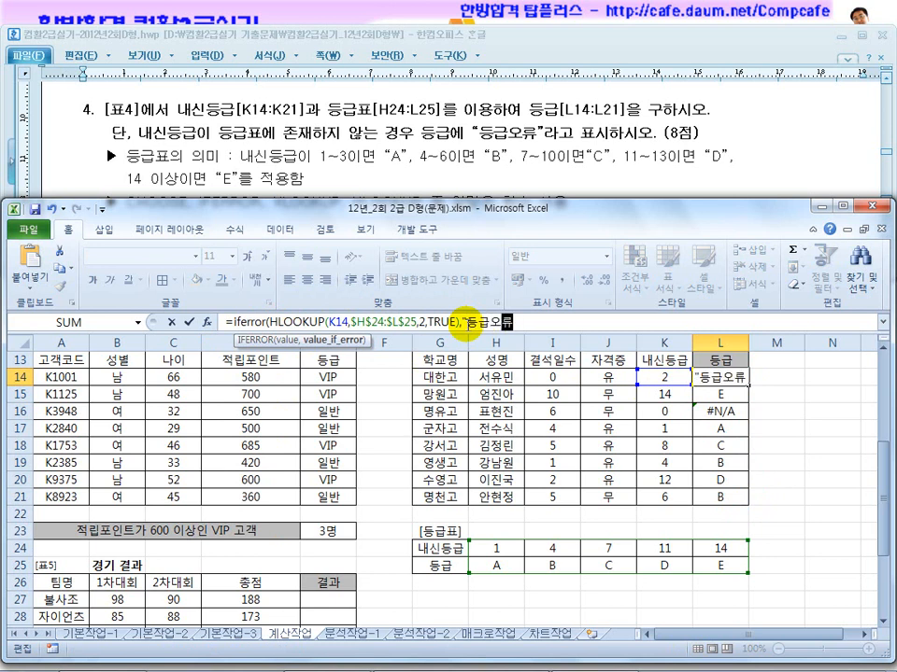
key(Return)
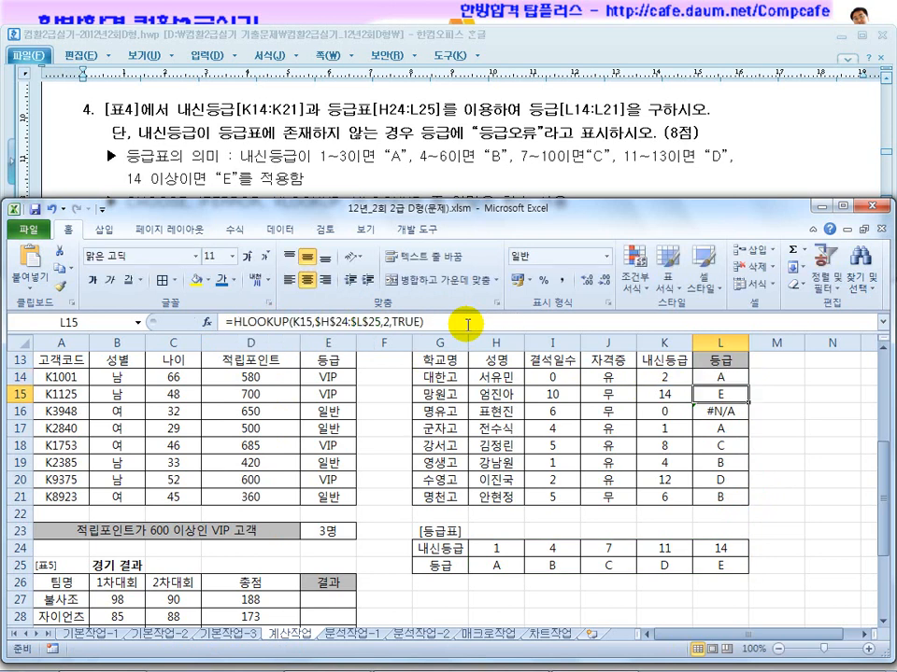
Fill the IFERROR formula from L14 down through L21
click(714, 376)
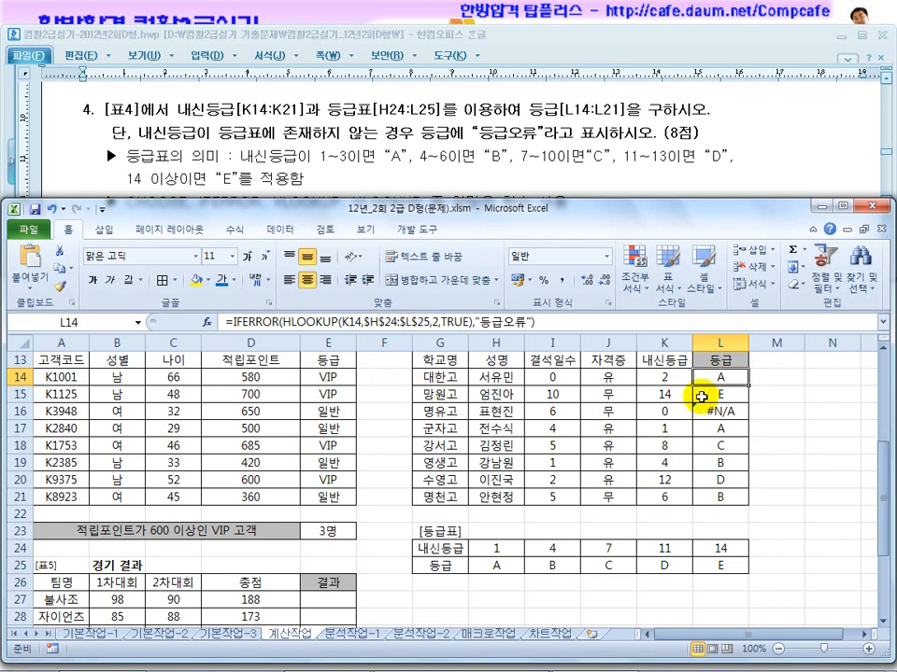
drag(747, 384, 745, 496)
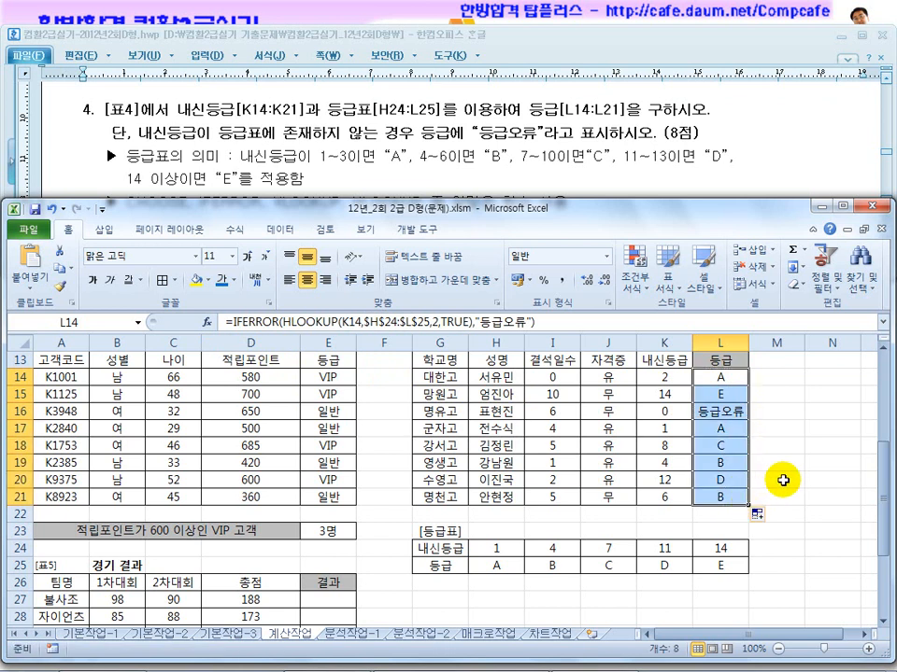
click(782, 479)
Switch to the Hancom Hangul document and read problem 5 for the ranking criteria, output range and permitted functions
click(347, 155)
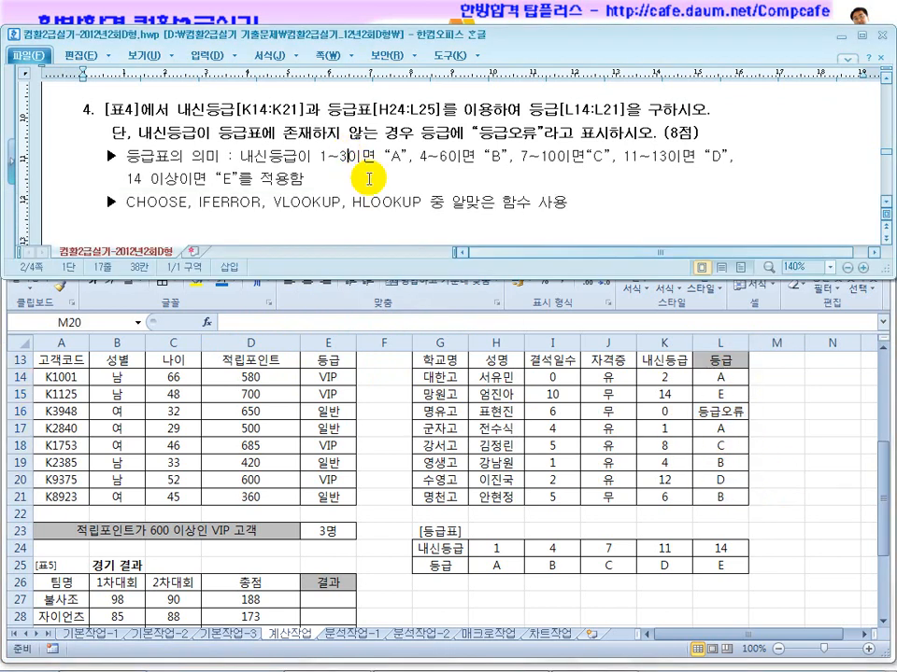
scroll(369, 178, down, 2)
scroll(369, 178, down, 2)
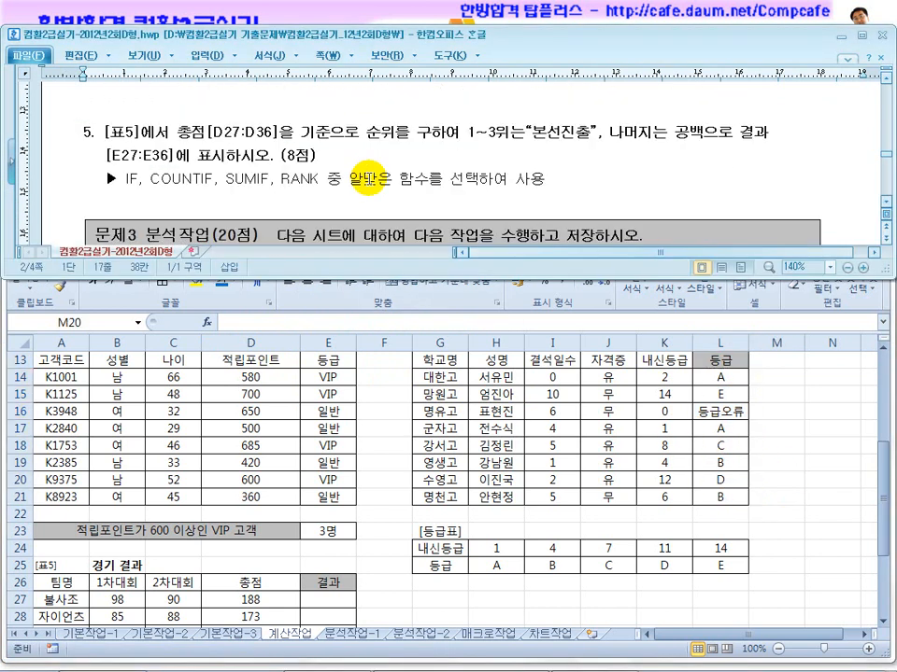
click(364, 487)
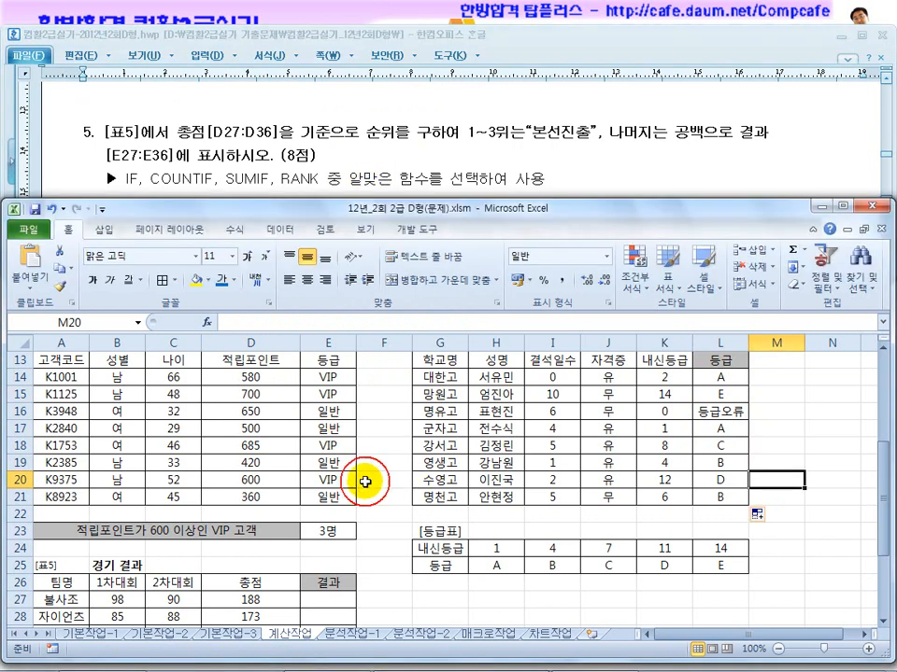
drag(394, 131, 510, 132)
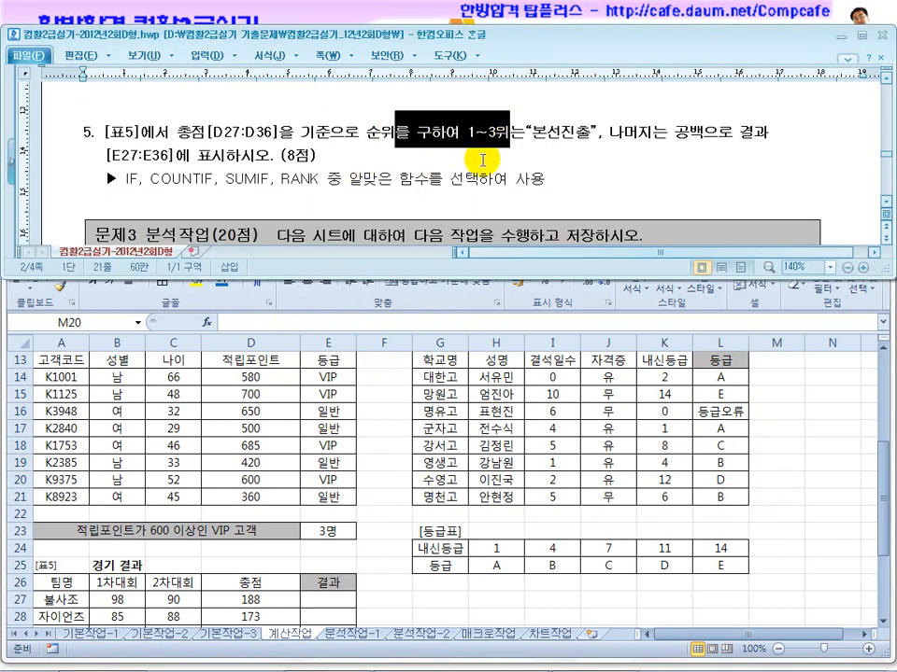
drag(574, 131, 504, 134)
click(493, 161)
drag(689, 132, 660, 132)
click(238, 146)
drag(282, 178, 315, 181)
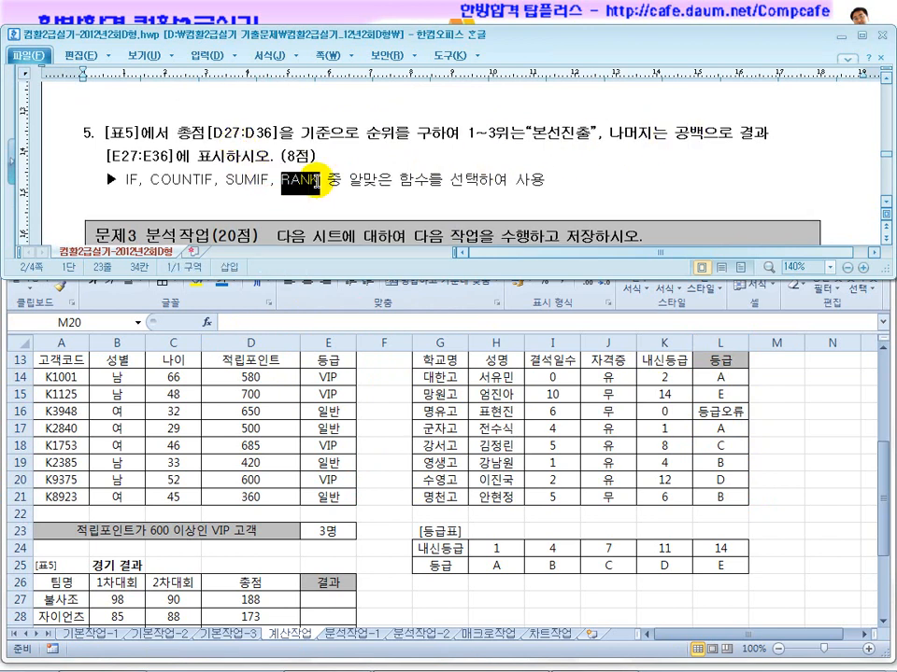
click(343, 180)
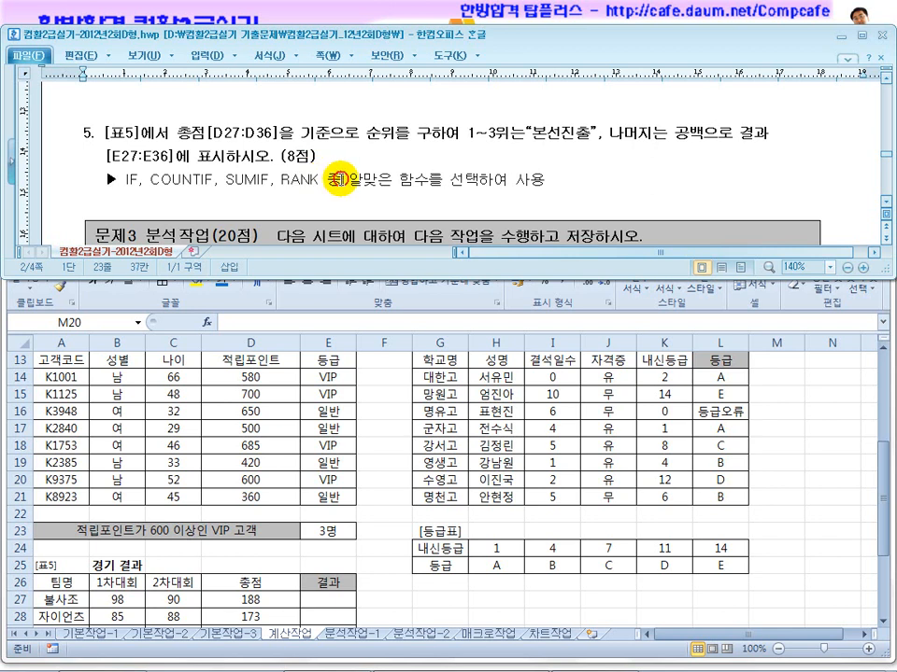
drag(317, 180, 277, 180)
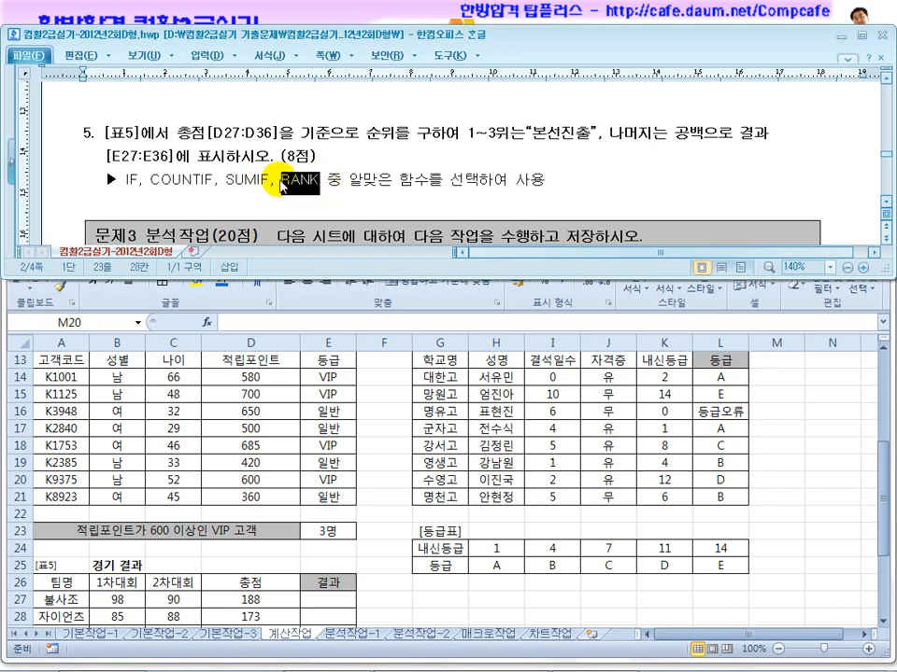
click(412, 179)
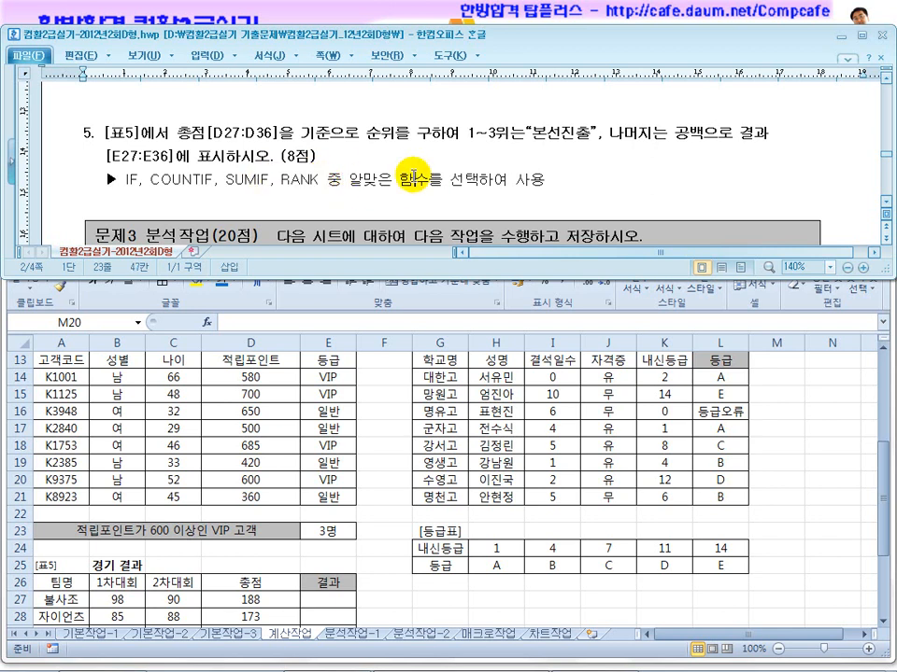
drag(319, 179, 273, 178)
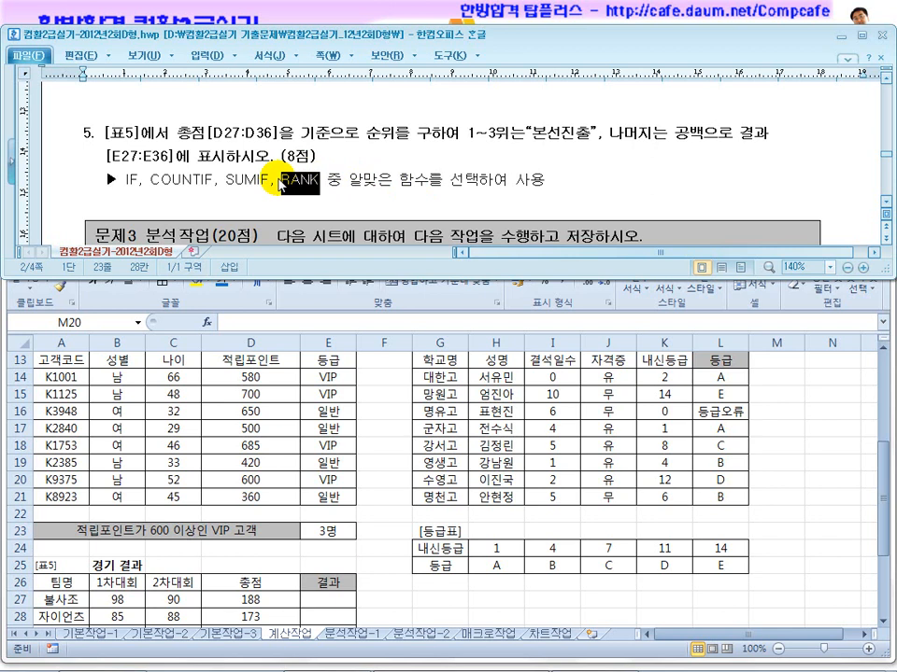
Switch back to the Excel workbook and enter =RANK(D27,$D$27:$D$36,0) in E27 to rank the 총점 value in descending order
click(387, 523)
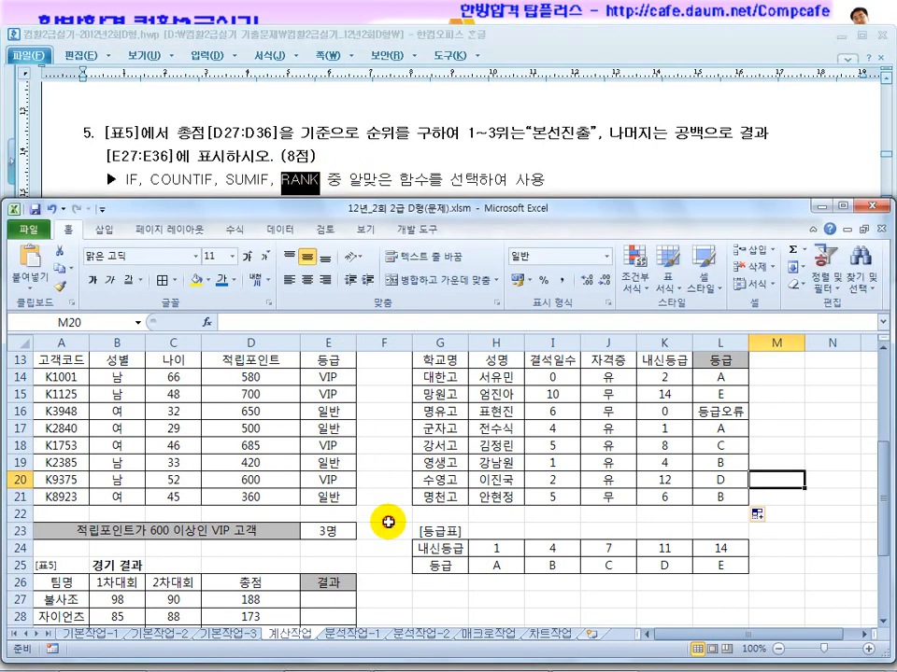
scroll(388, 523, down, 2)
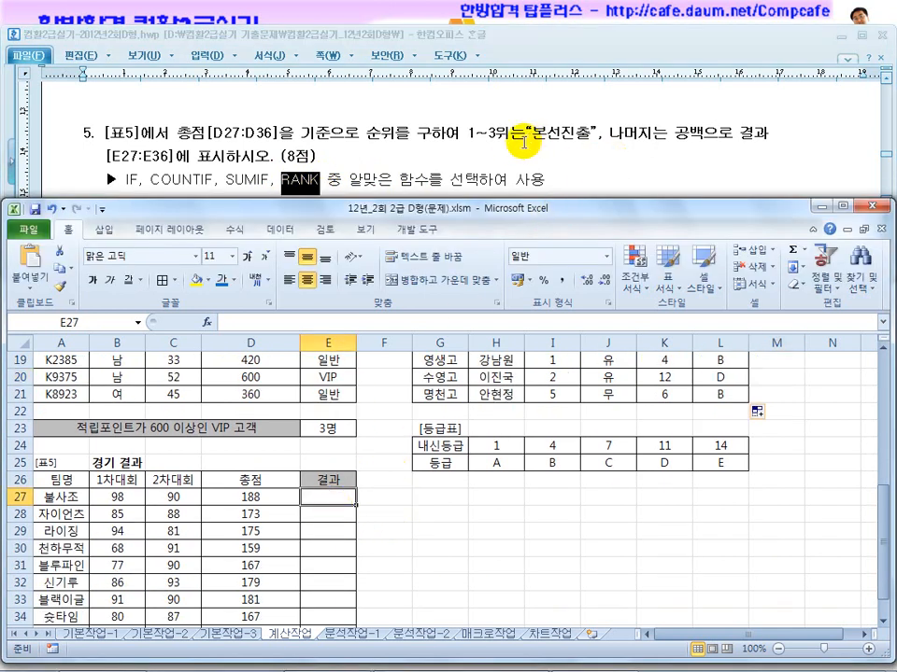
scroll(401, 444, down, 1)
text(=ㄱ)
text(rankl)
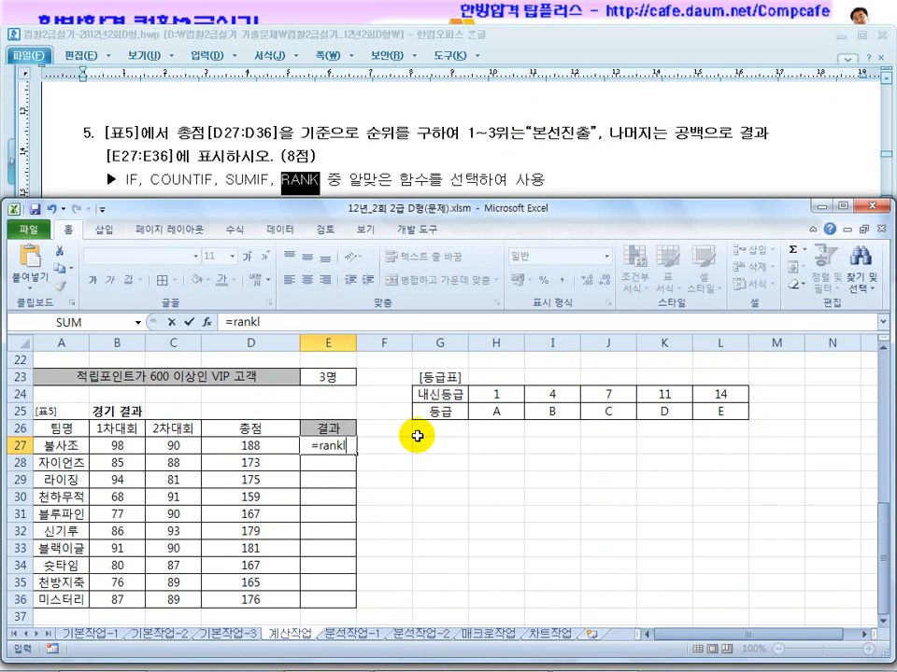
key(BackSpace)
text(()
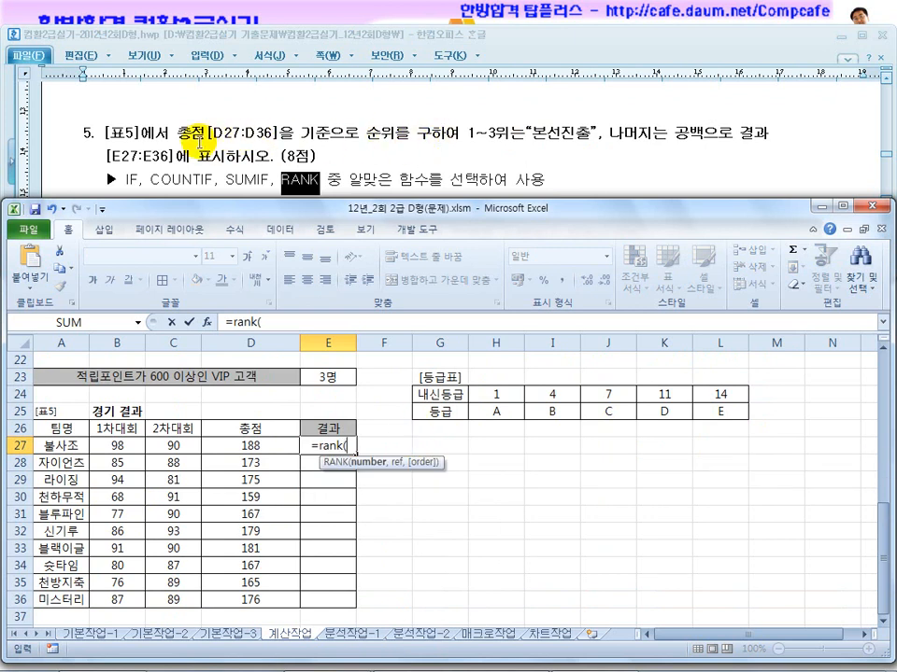
click(265, 445)
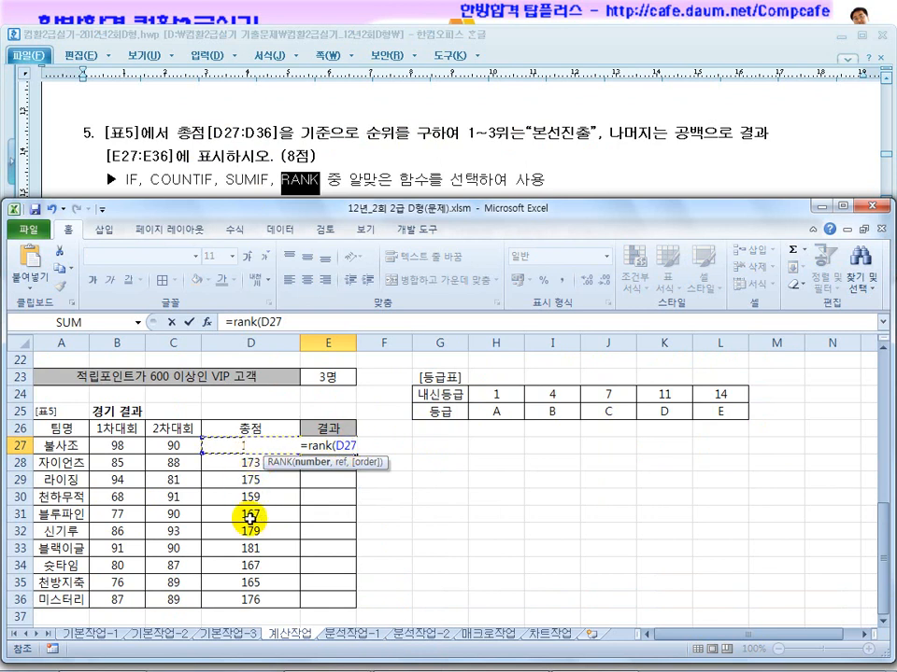
text(,)
drag(229, 447, 284, 598)
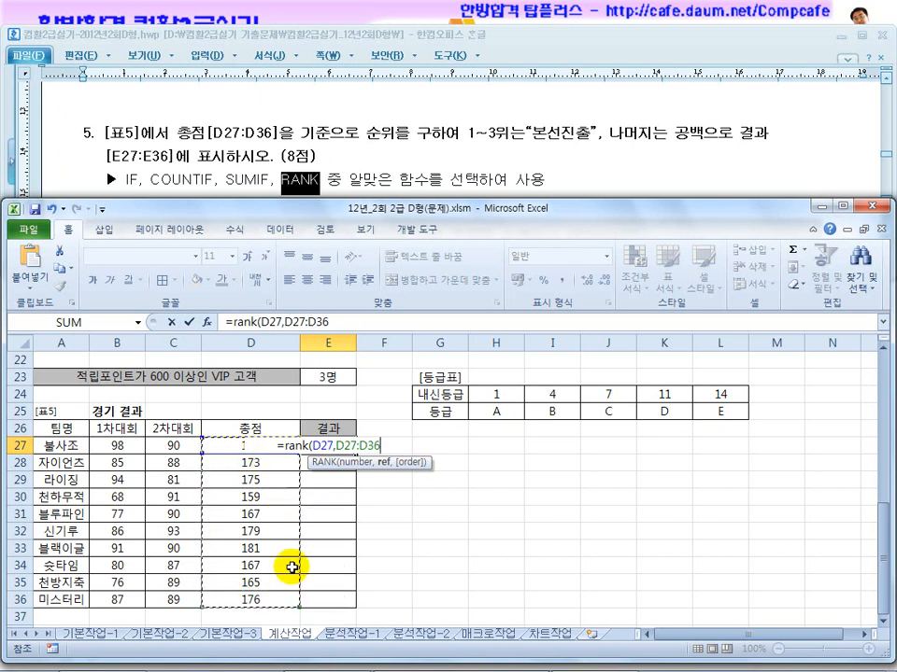
key(F4)
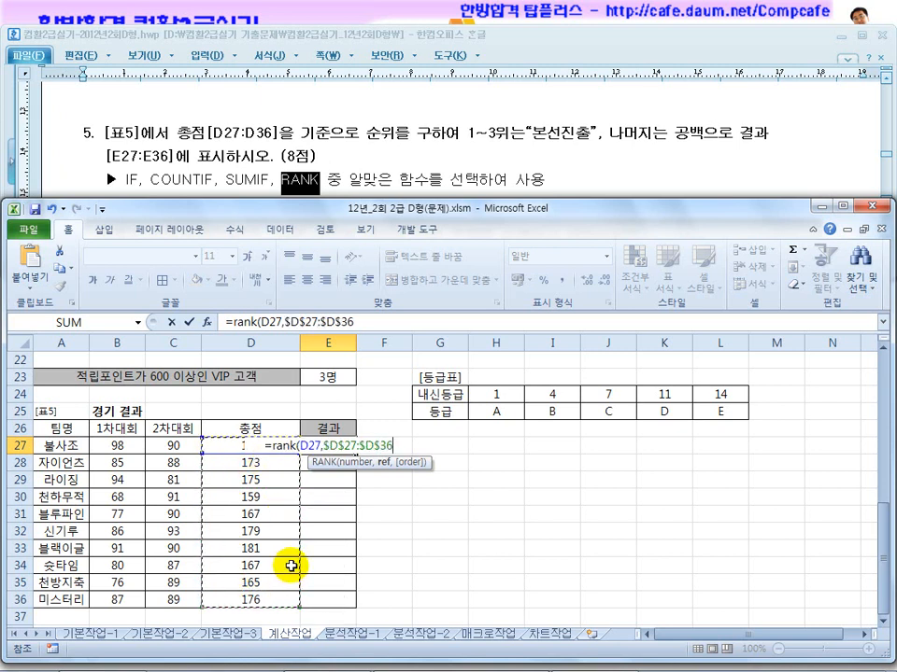
text(,)
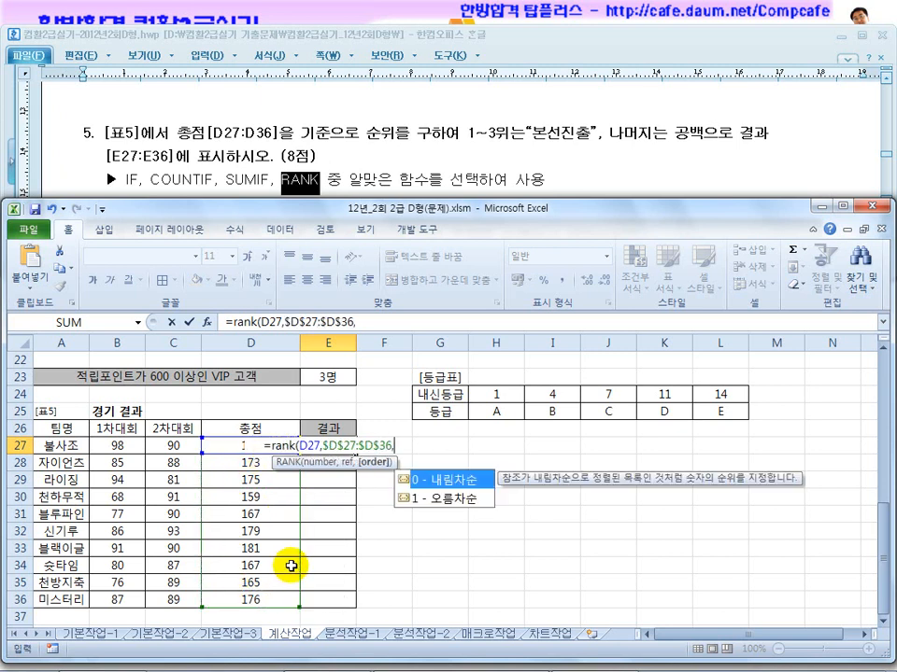
click(451, 483)
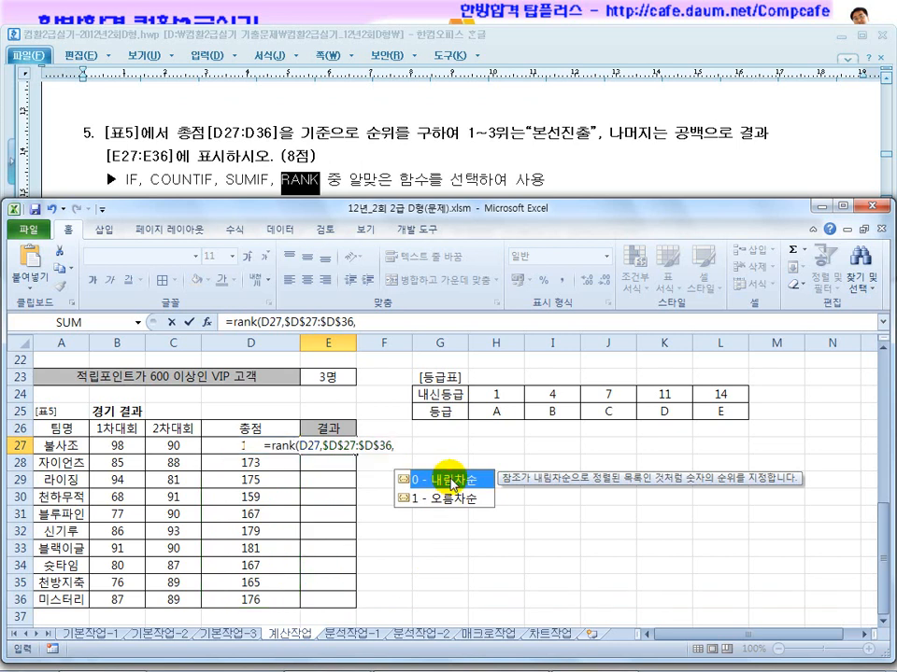
double_click(451, 483)
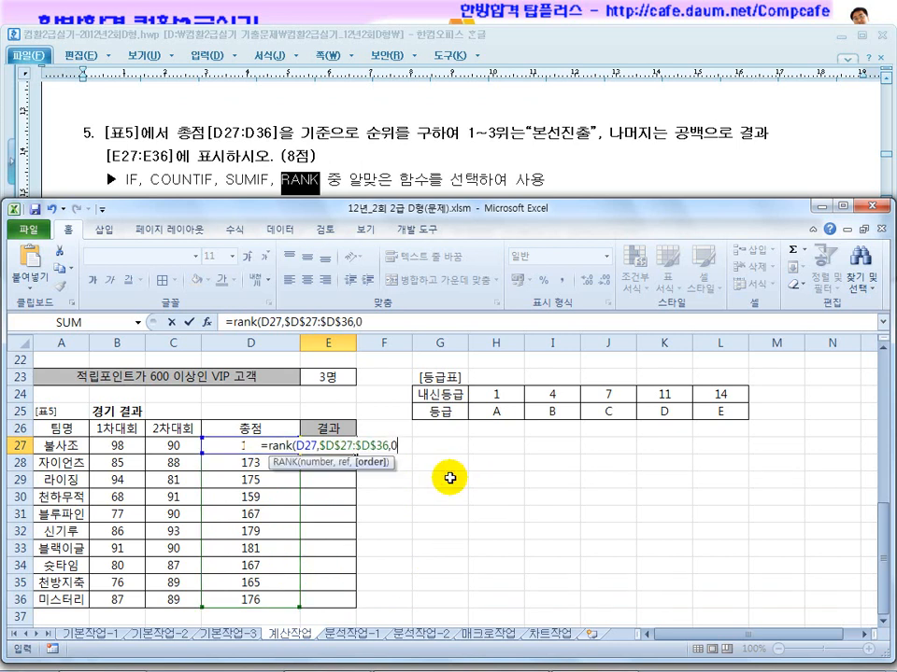
text())
key(Return)
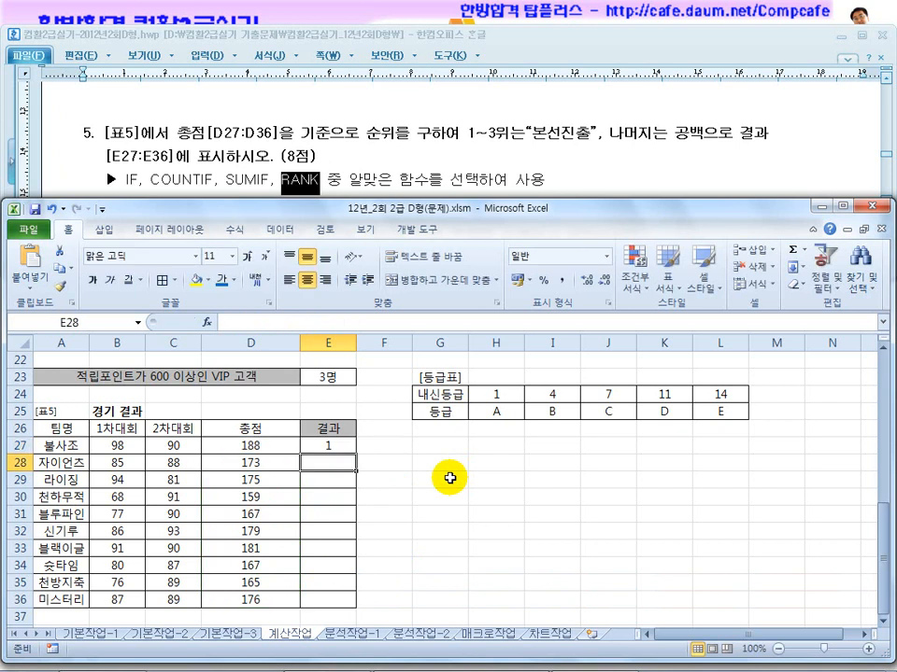
Fill the plain RANK formula from E27 down through E36 and check the formula and the top-three ranks
click(346, 445)
drag(358, 454, 354, 601)
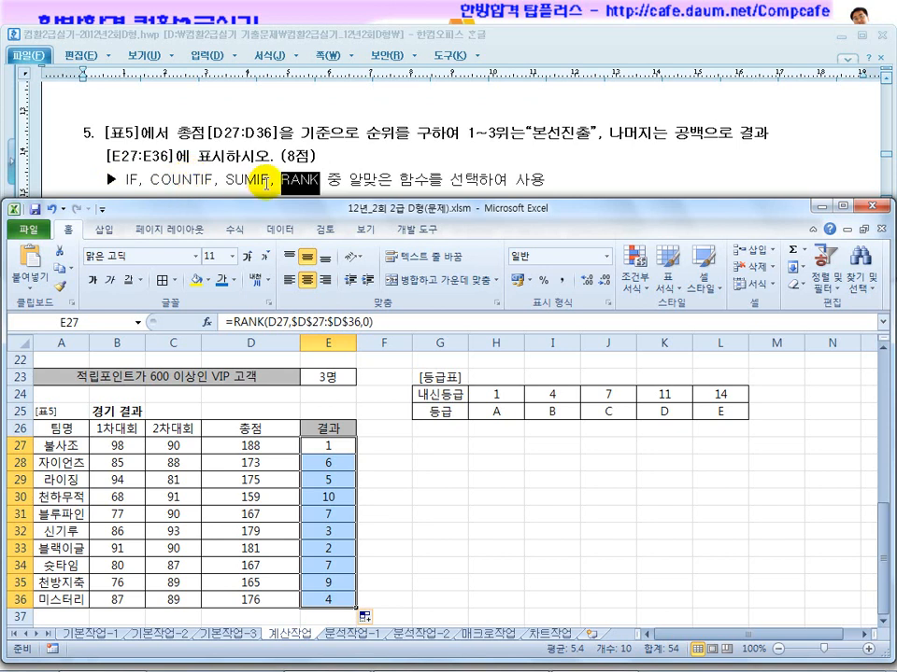
click(331, 447)
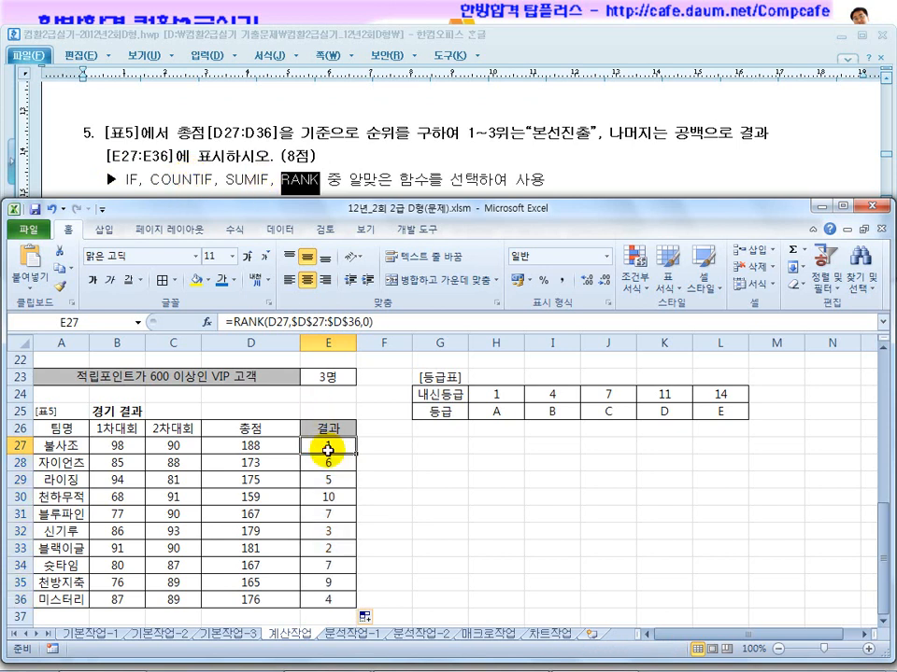
click(356, 324)
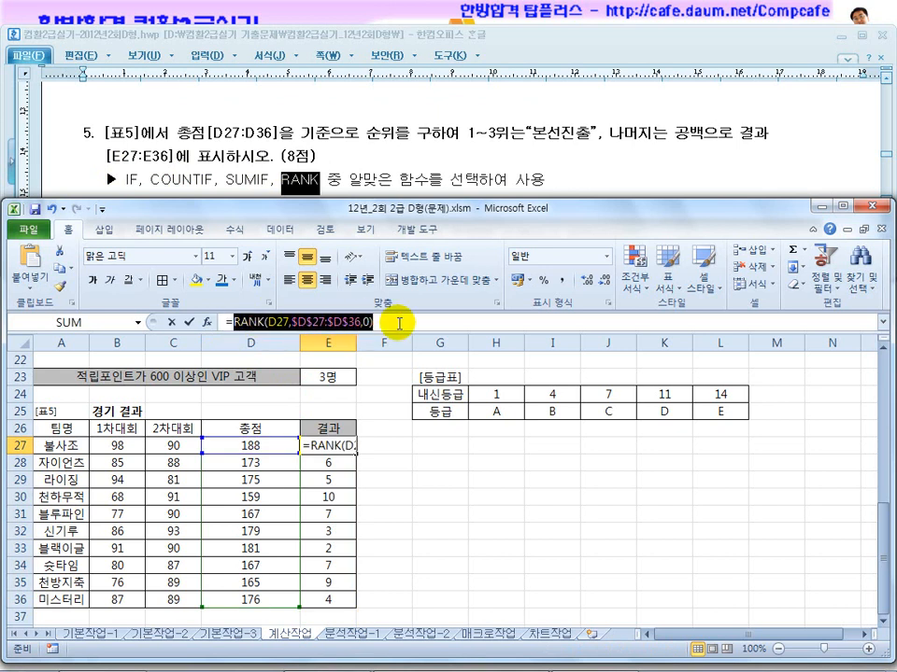
key(Return)
click(341, 447)
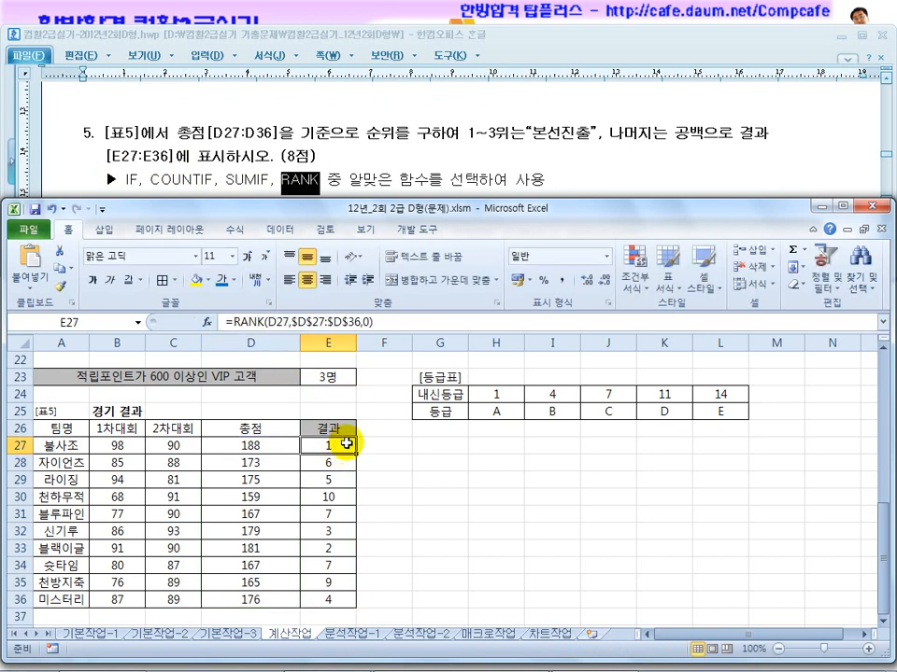
drag(340, 550, 338, 535)
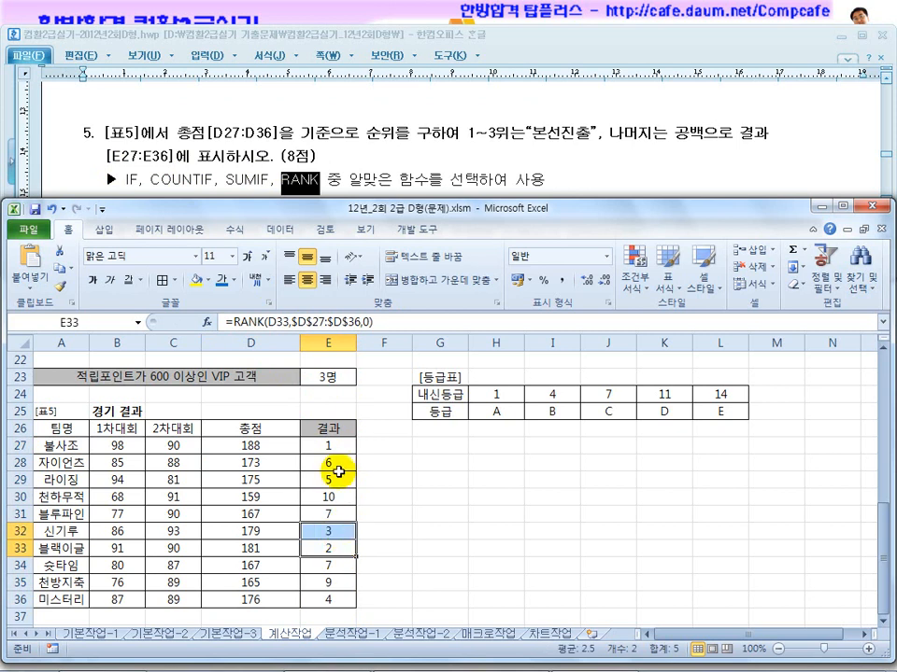
Wrap the RANK formula in E27 in an IF function whose condition tests for a rank of 3 or less (<=3)
click(332, 447)
click(233, 324)
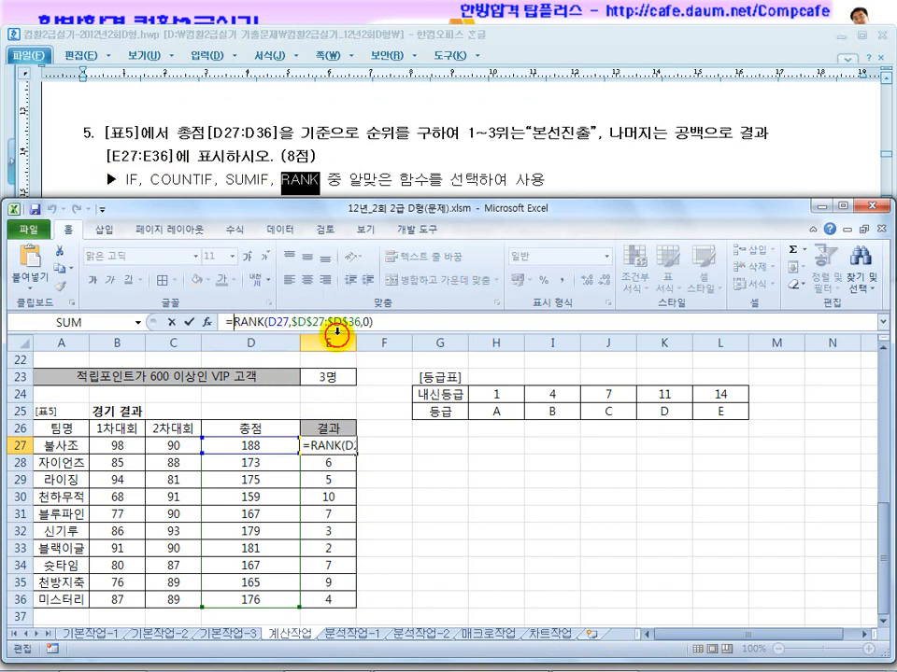
text(id)
key(BackSpace)
text(ㅇ)
key(BackSpace)
key(BackSpace)
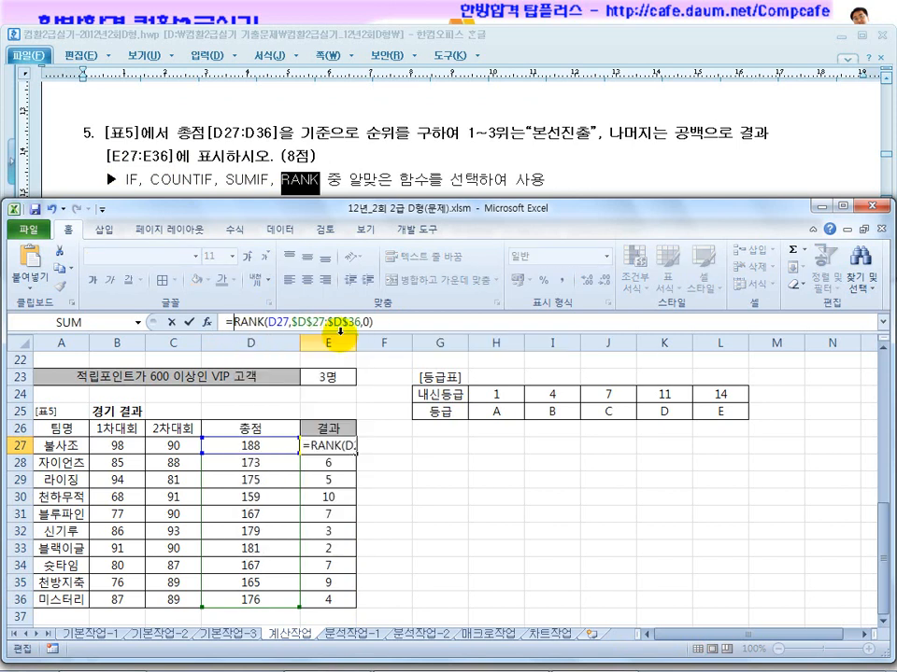
text(if)
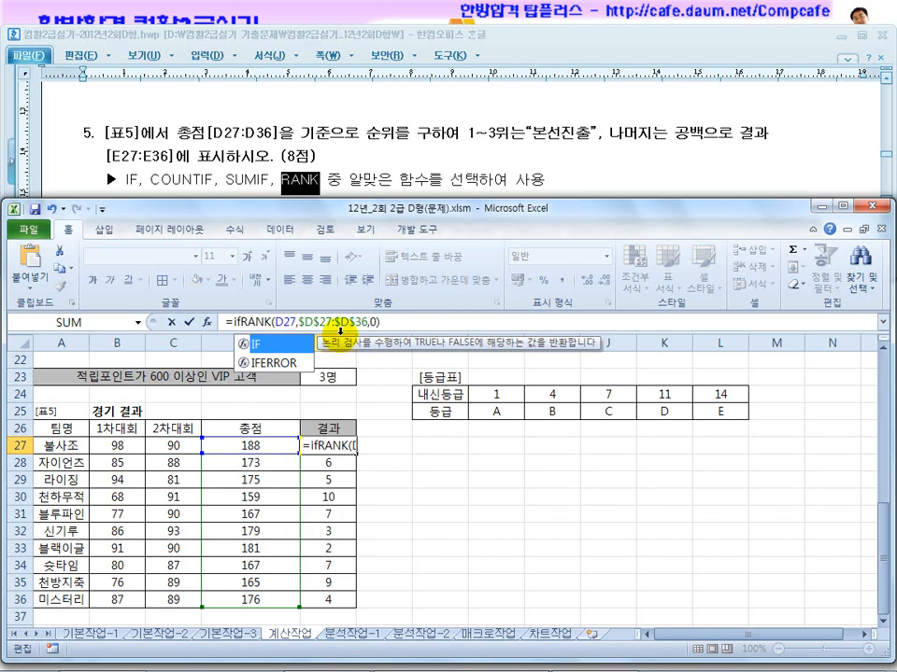
text(()
drag(382, 322, 245, 321)
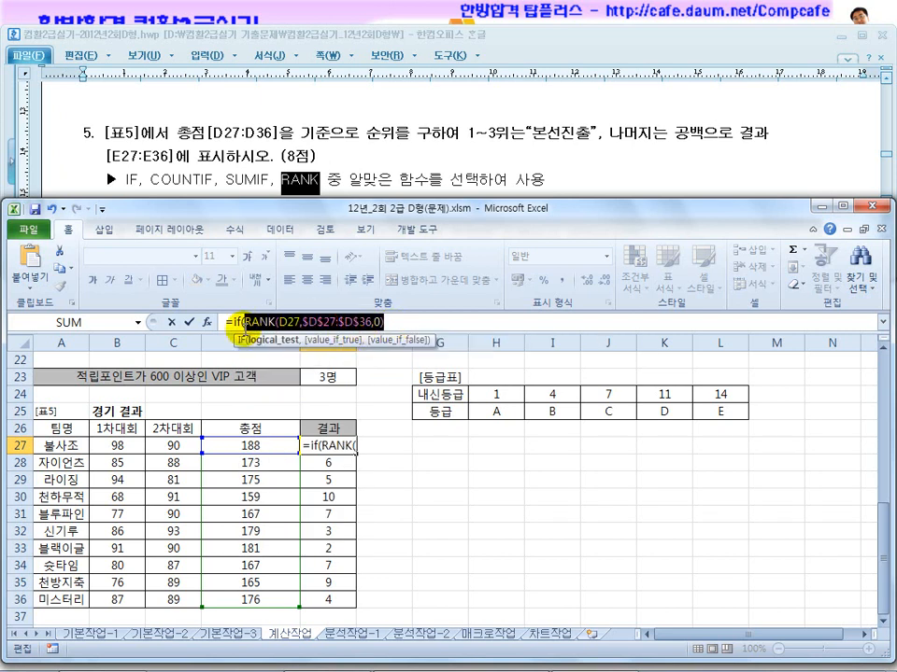
click(399, 320)
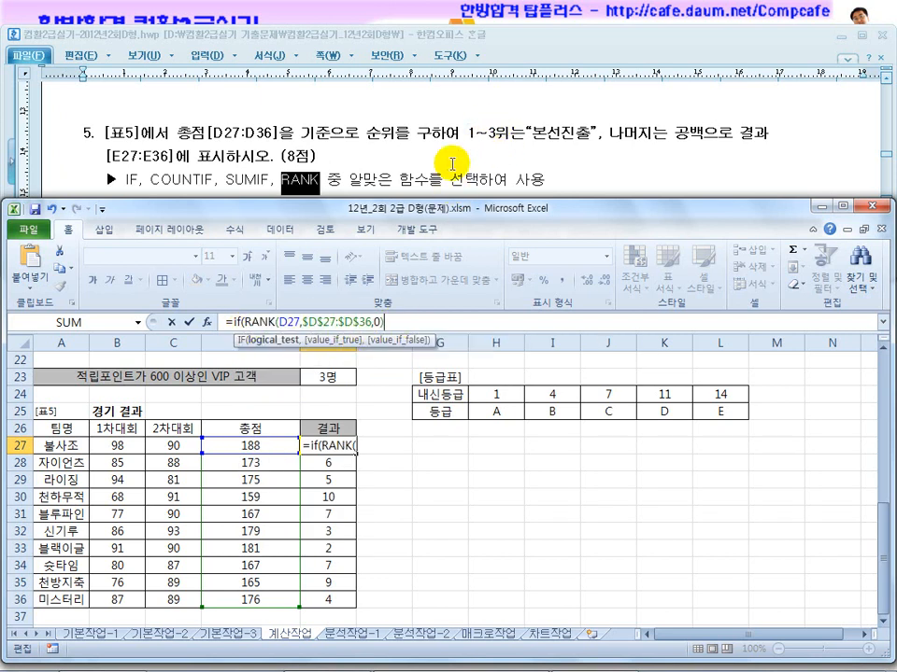
text(<=3)
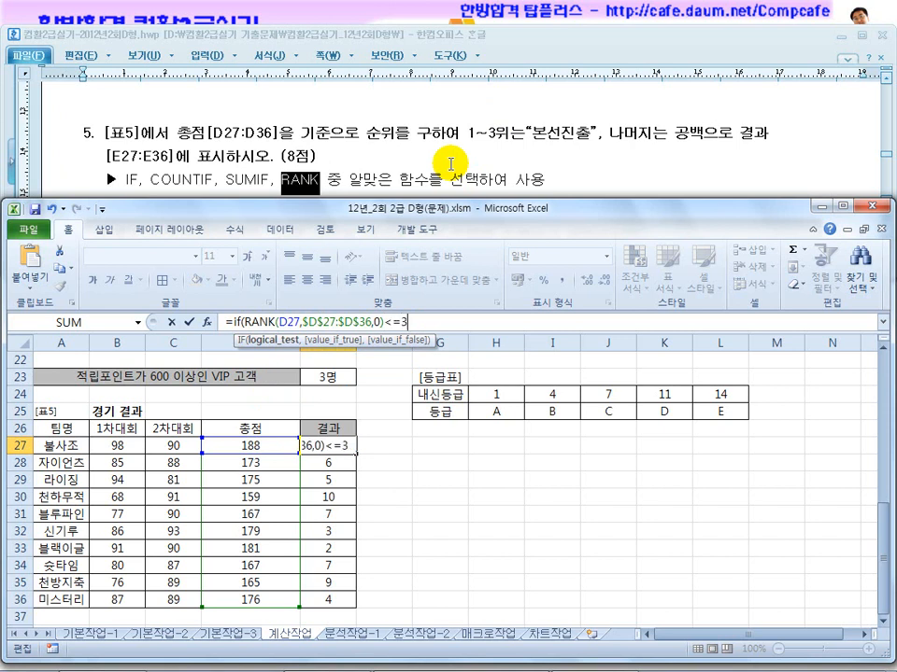
Complete the IF formula in E27 with "본선진출" as the true value and an empty string as the false value
text(,)
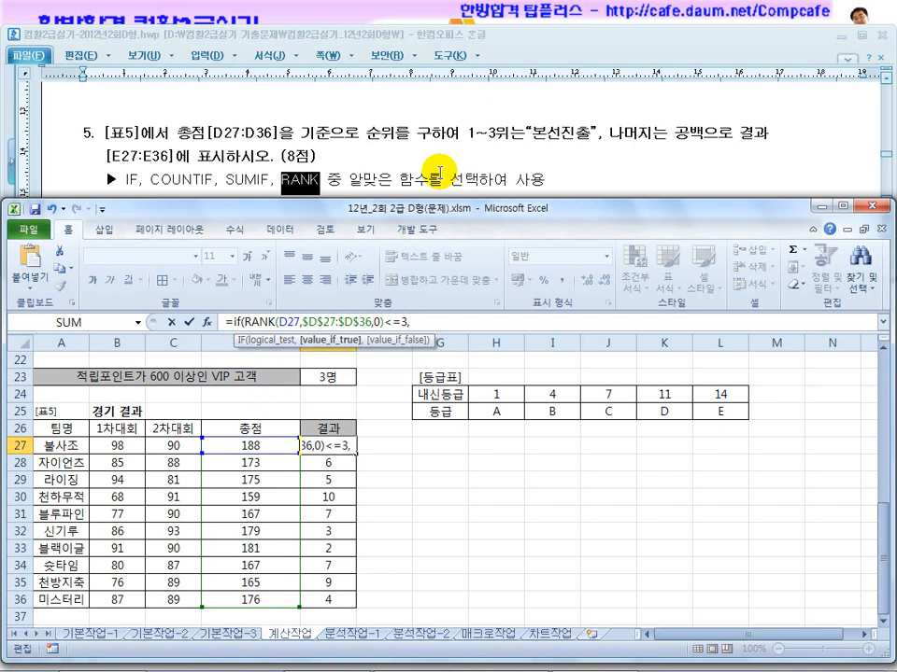
text(,)
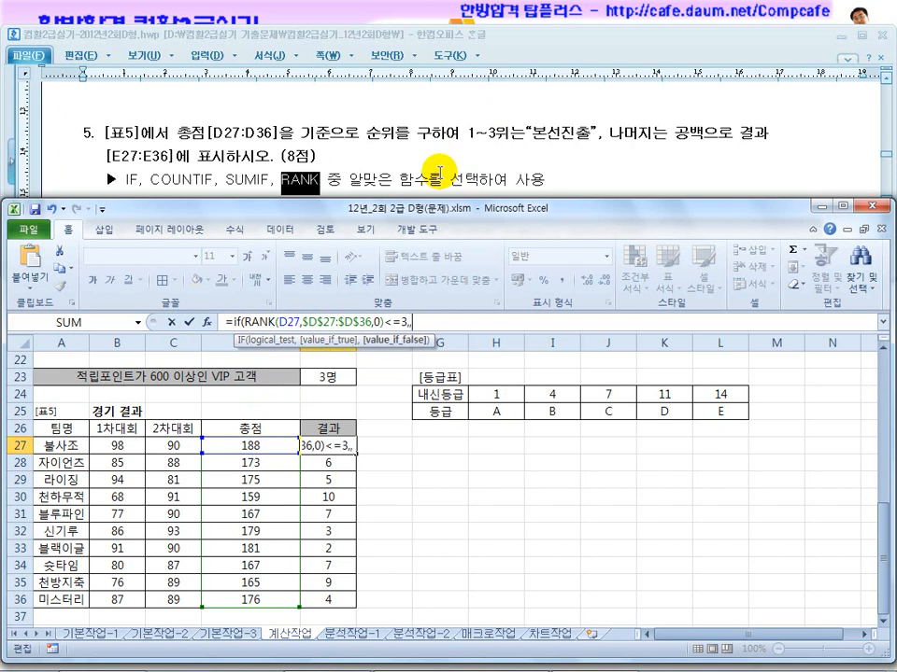
key(BackSpace)
text("")
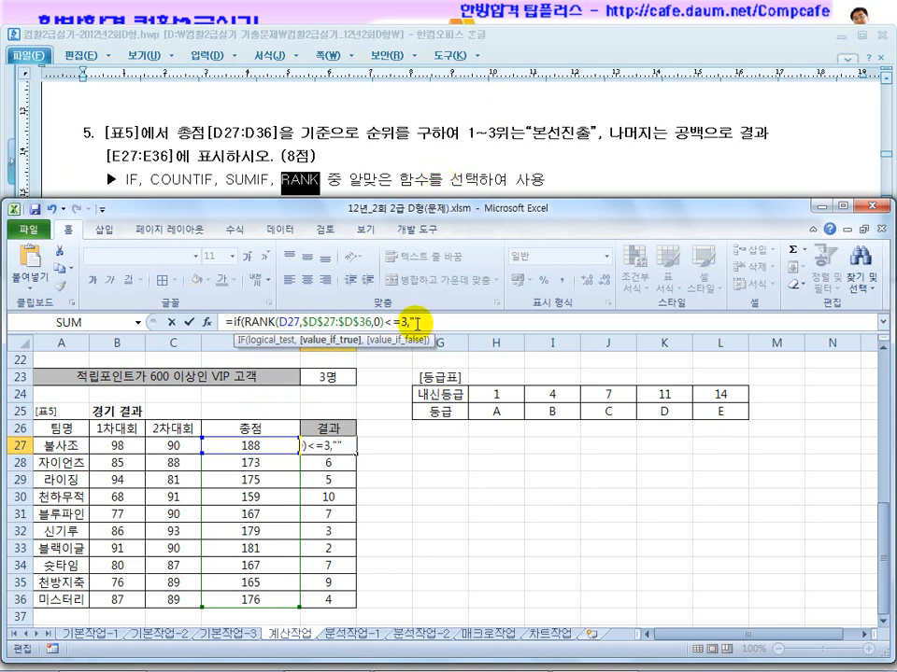
text(본선진출)
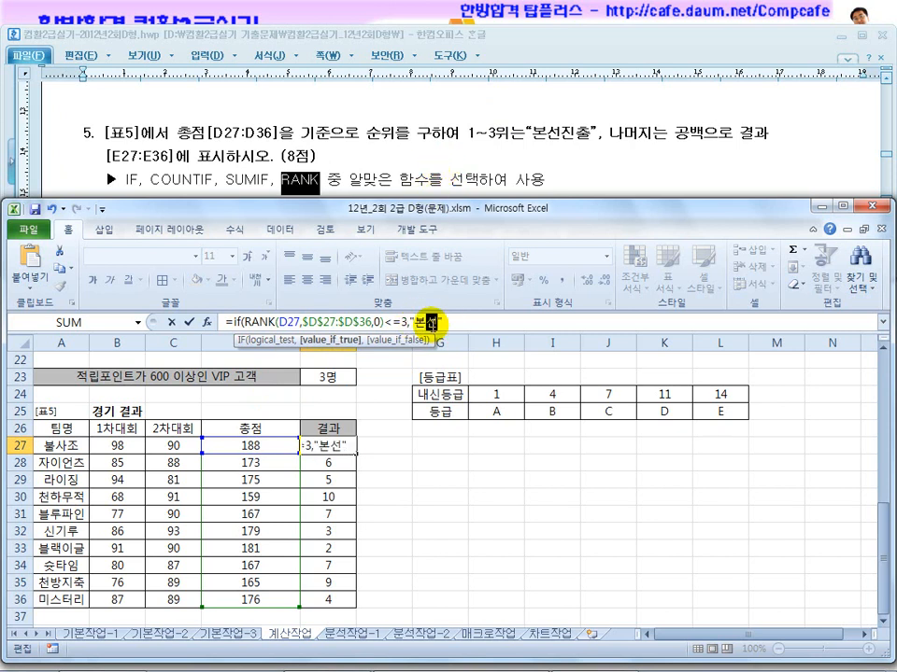
text(")
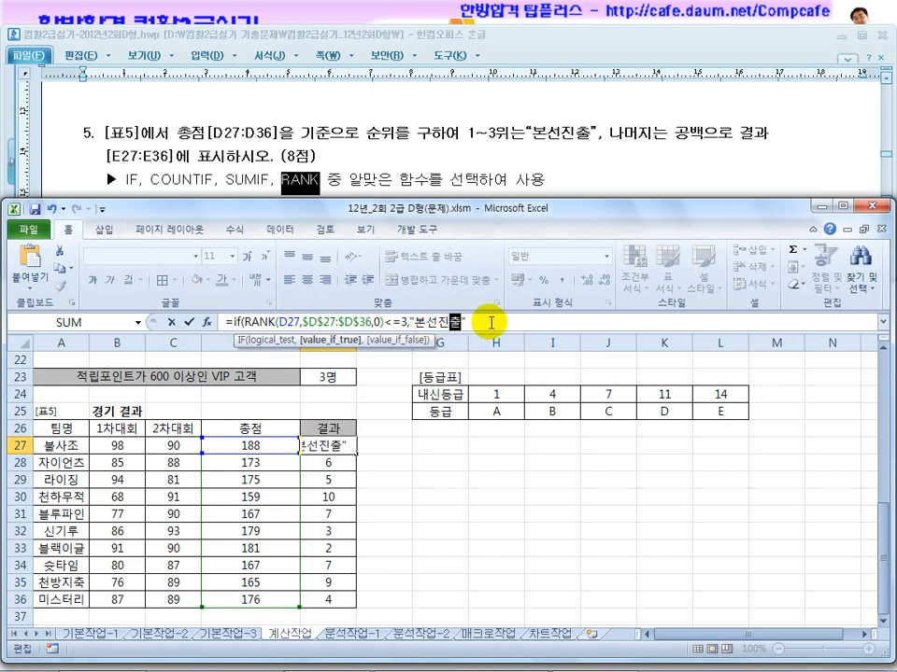
text(,"")
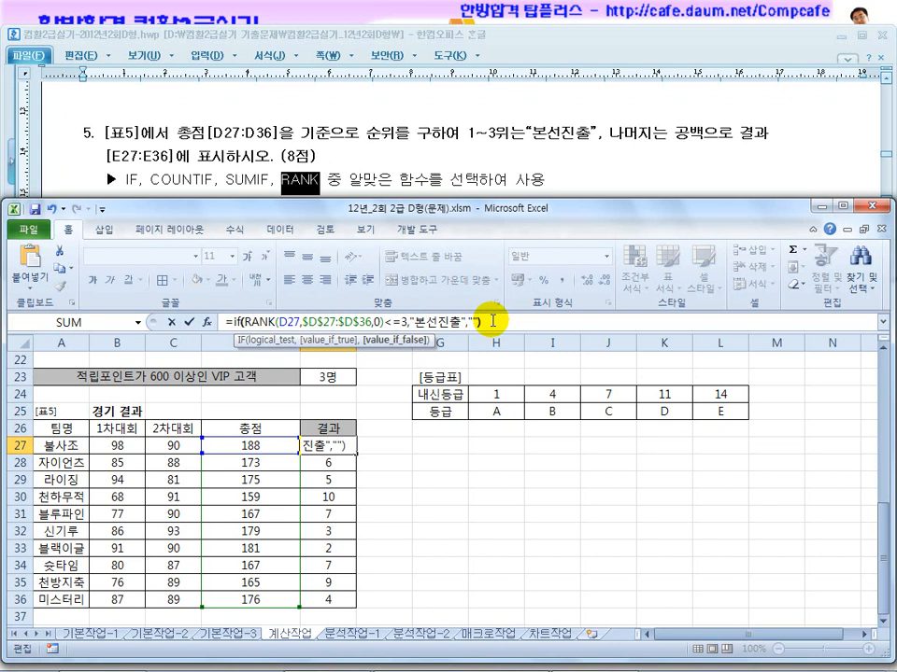
key(Return)
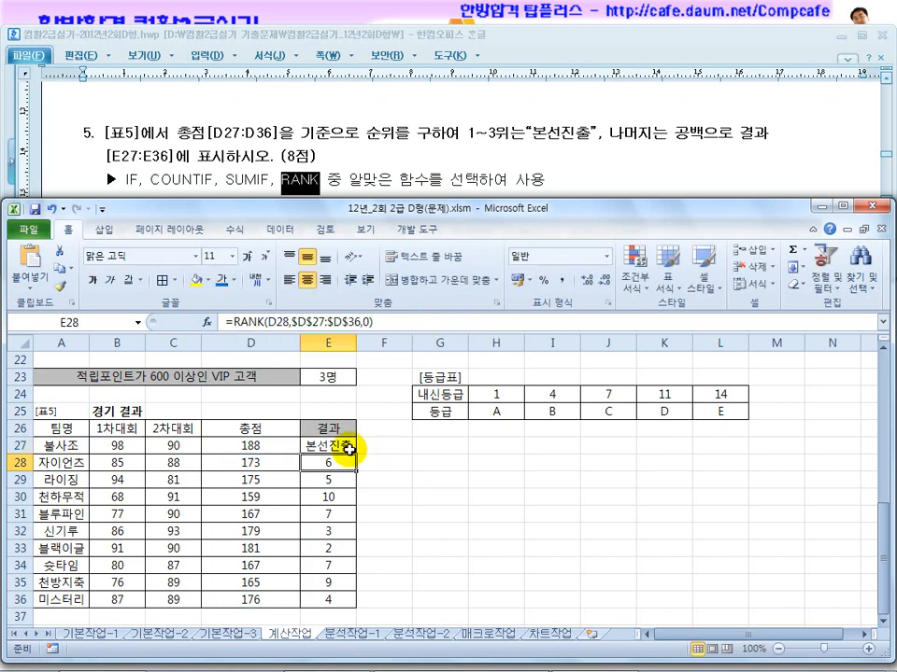
Fill the IF/RANK formula from E27 down through E36 in the 결과 column
click(347, 449)
drag(352, 449, 358, 605)
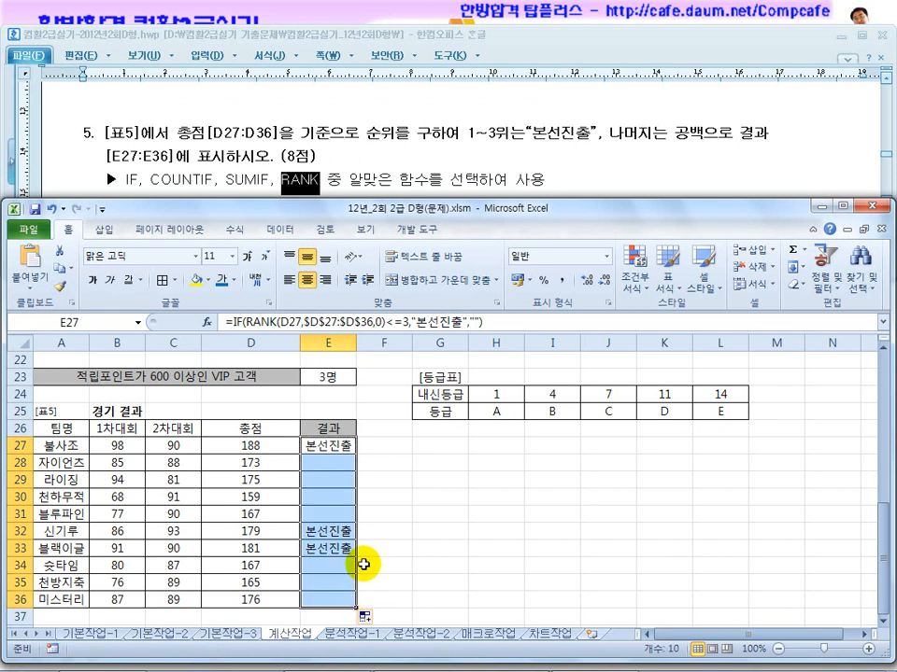
click(381, 539)
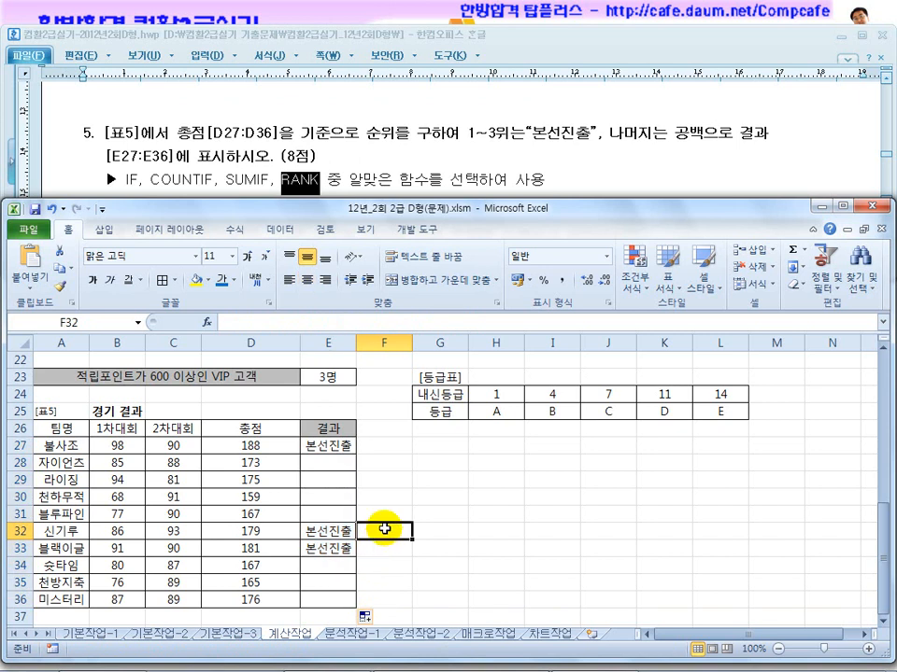
Bring up 문제3 item 1 in the Hancom Hangul document and open the matching 분석작업-1 sheet in Excel
click(390, 155)
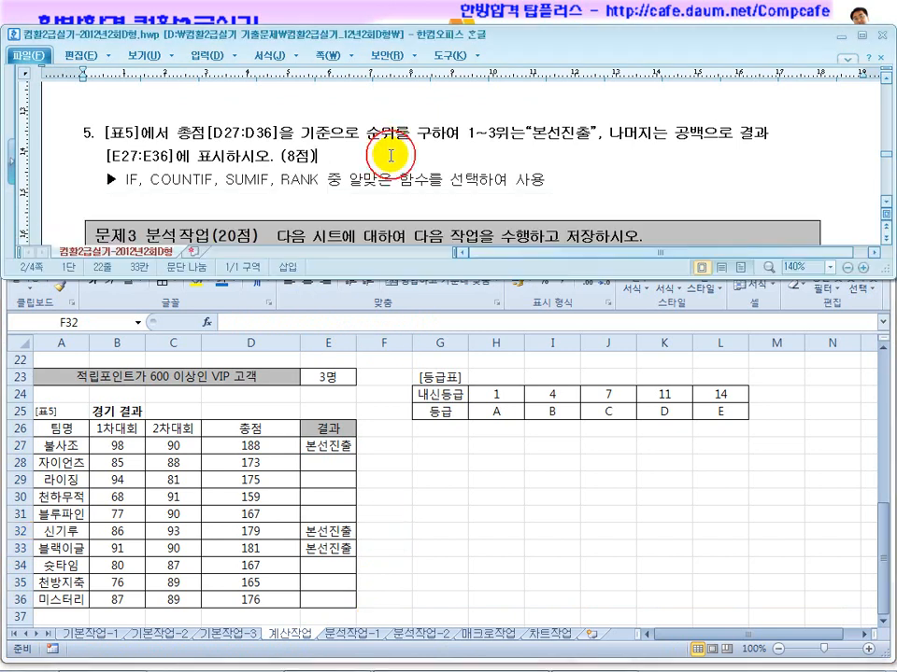
scroll(394, 165, down, 3)
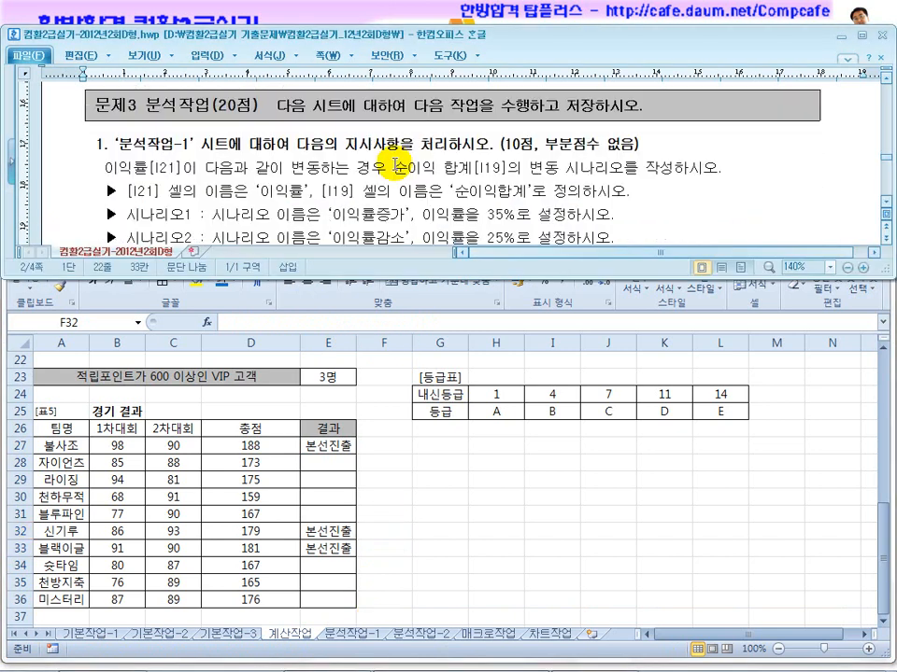
click(409, 476)
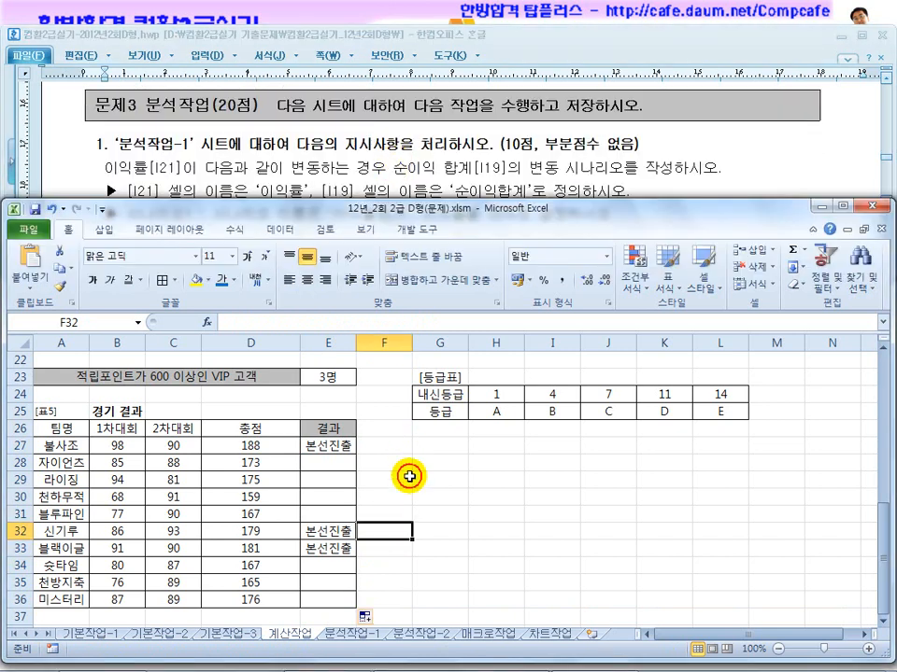
click(349, 634)
click(146, 119)
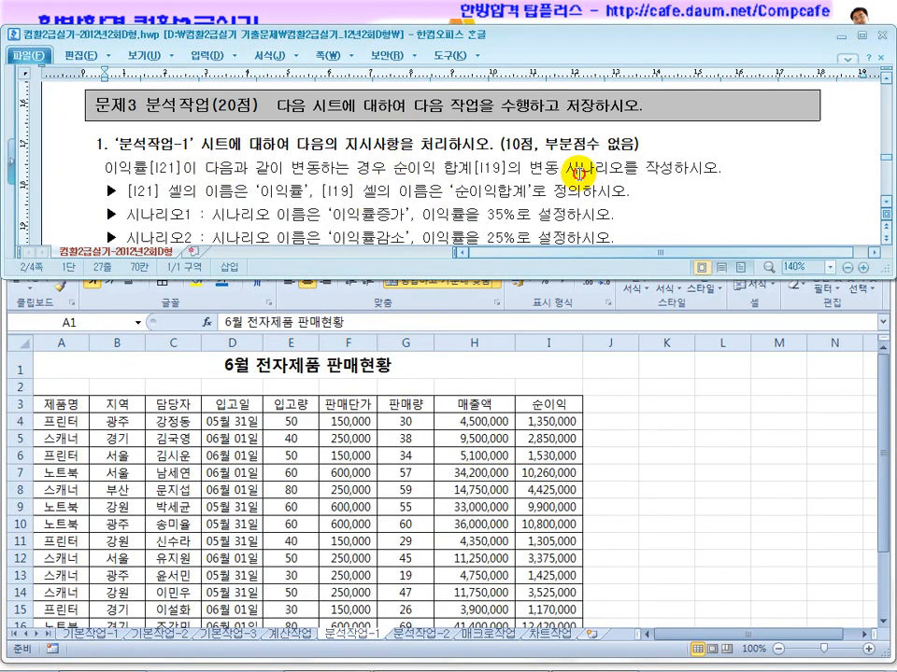
Read 문제3 item 1's instructions on the cell names for I21 and I19 and the required scenarios
scroll(441, 197, down, 2)
scroll(441, 196, up, 3)
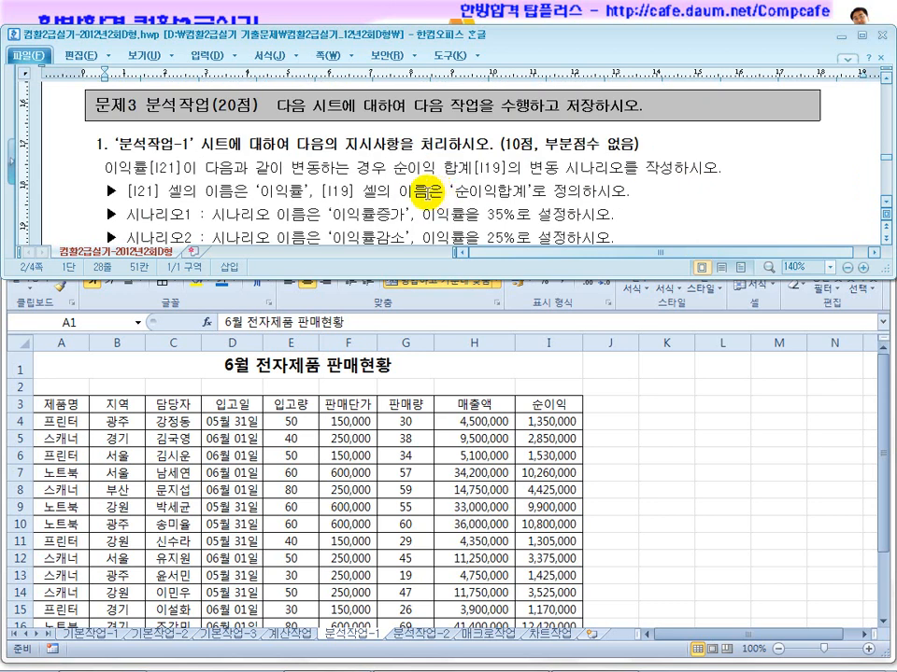
drag(371, 170, 510, 169)
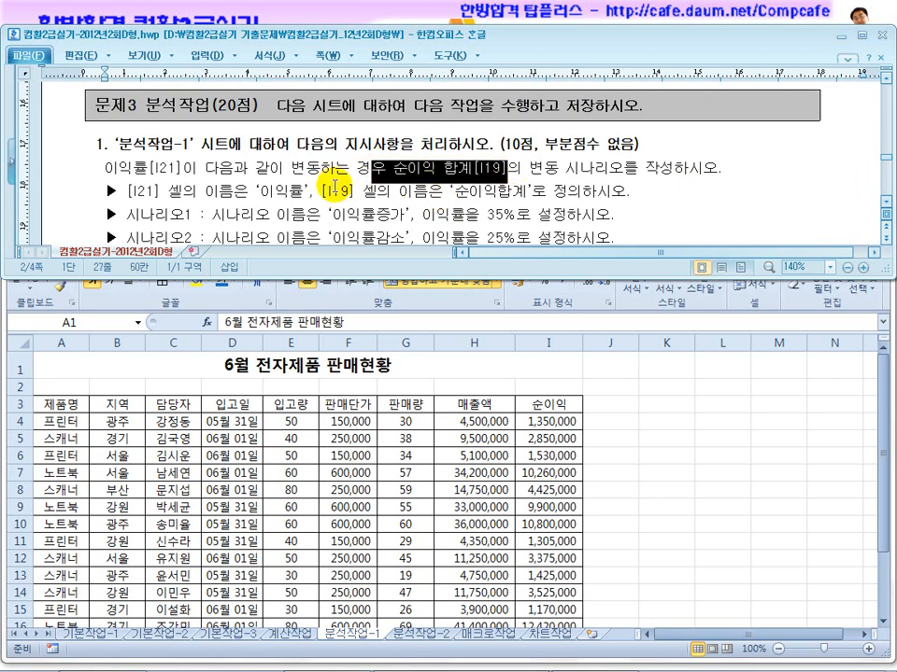
drag(152, 193, 280, 196)
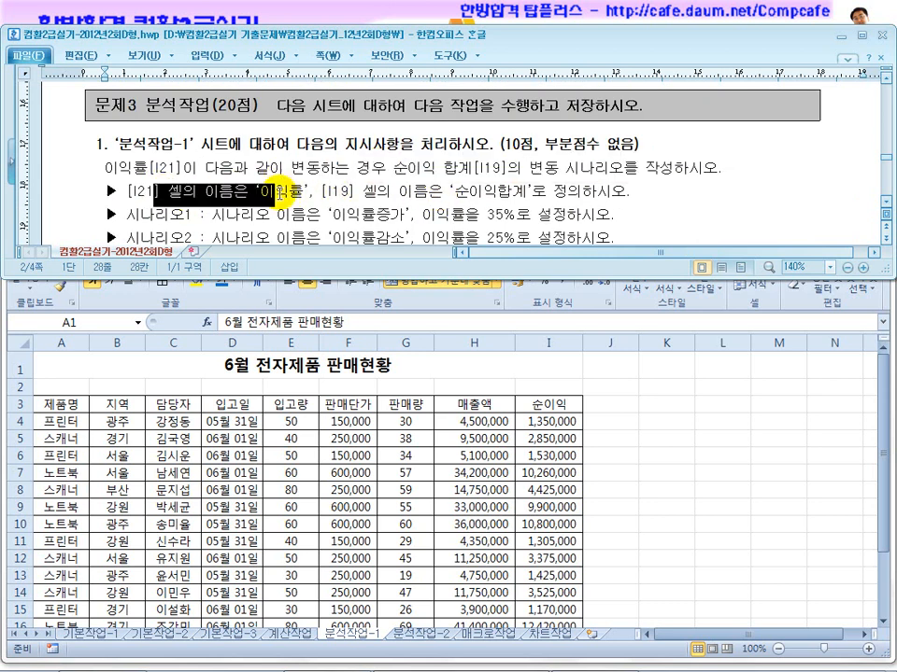
click(320, 194)
click(337, 194)
drag(337, 194, 416, 194)
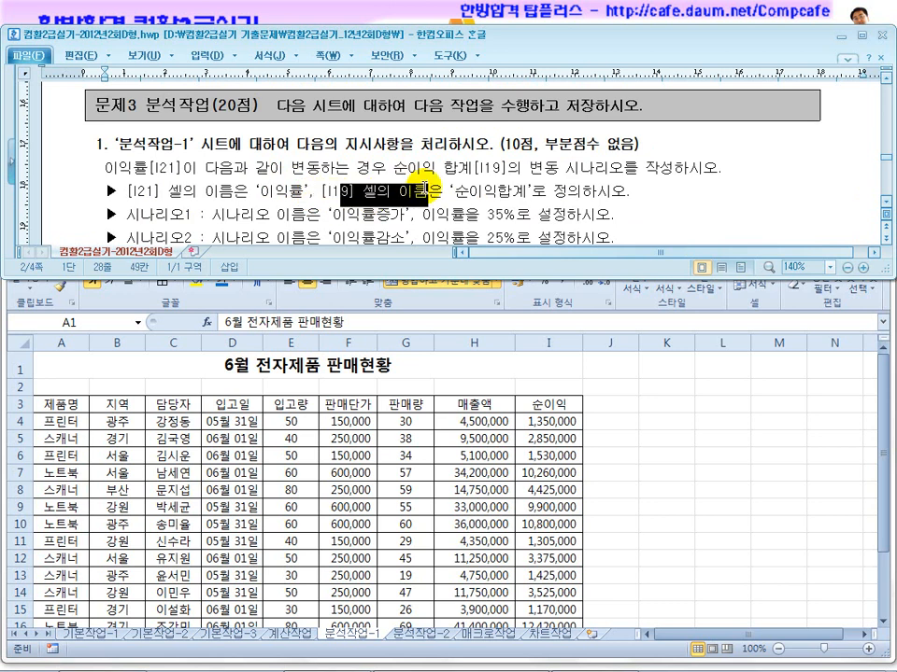
click(500, 194)
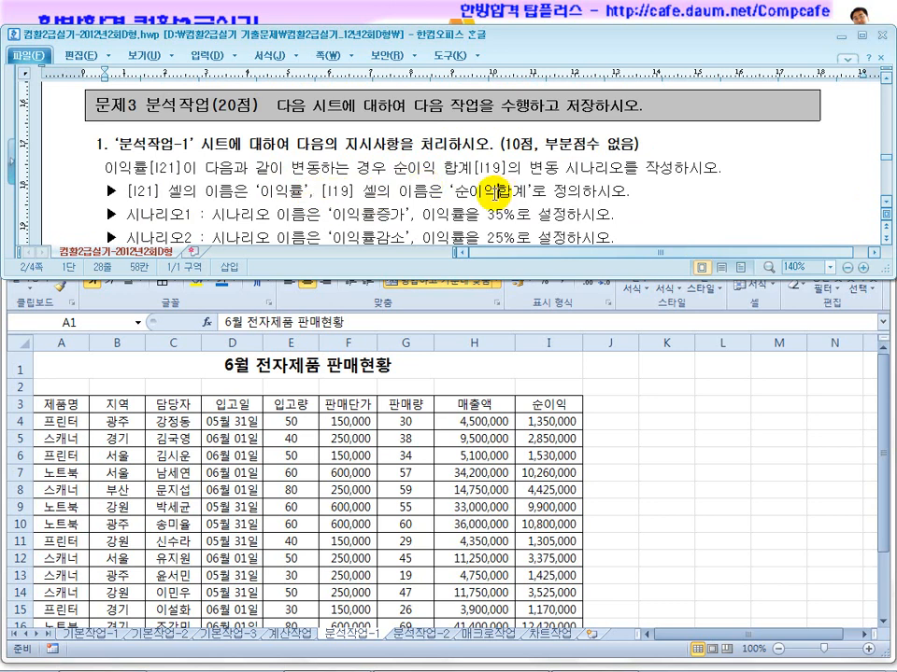
click(400, 168)
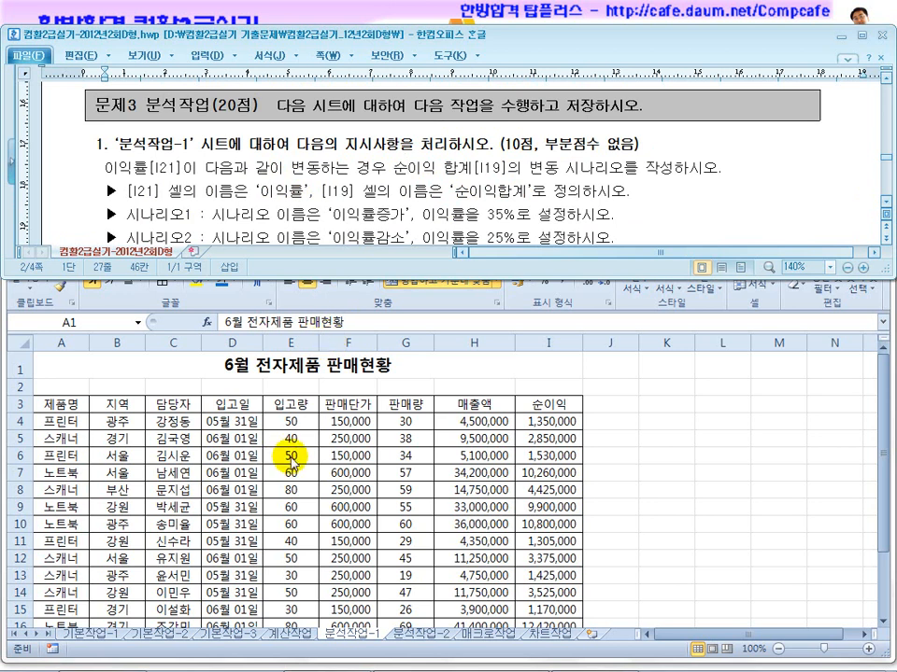
Define the name 이익률 for cell I21 on the 분석작업-1 sheet in Excel
click(172, 390)
scroll(228, 509, down, 3)
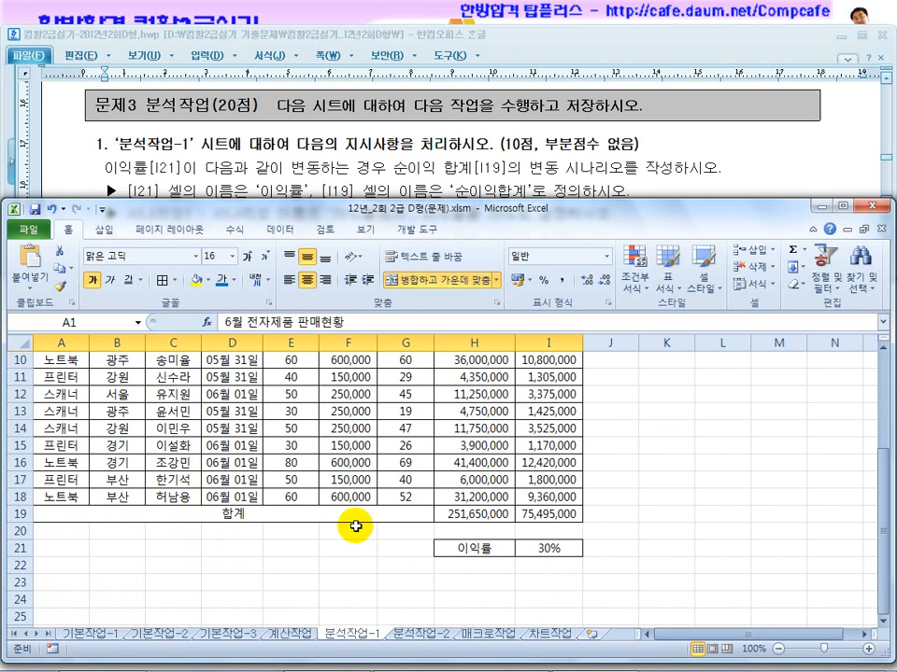
click(545, 549)
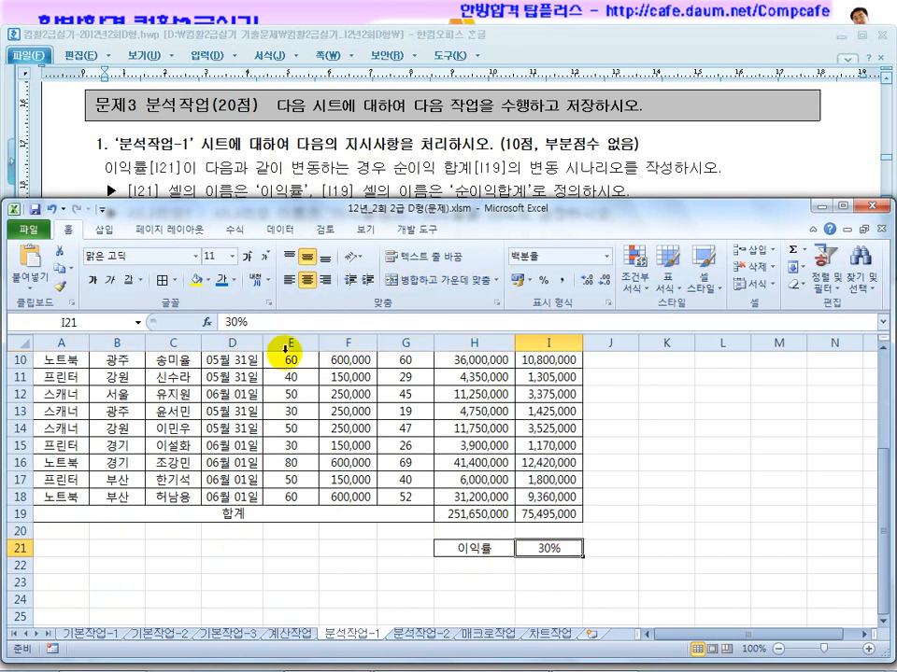
click(290, 178)
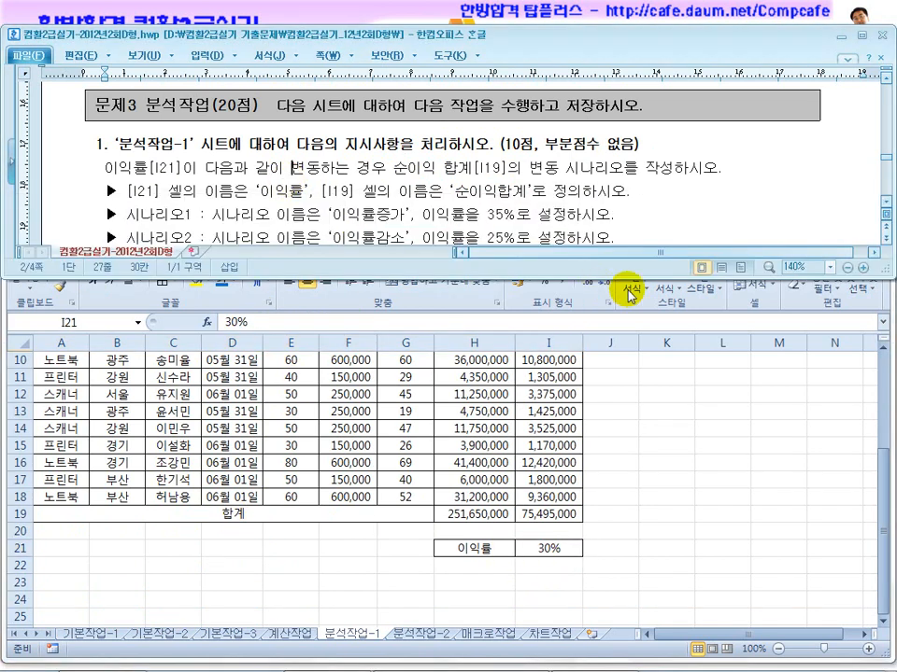
scroll(881, 197, down, 1)
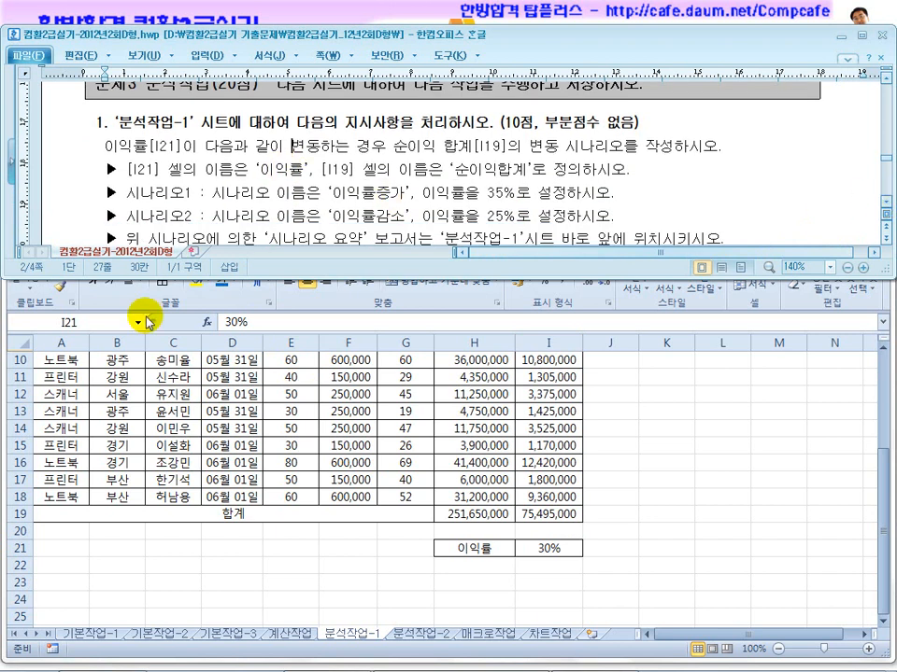
click(94, 322)
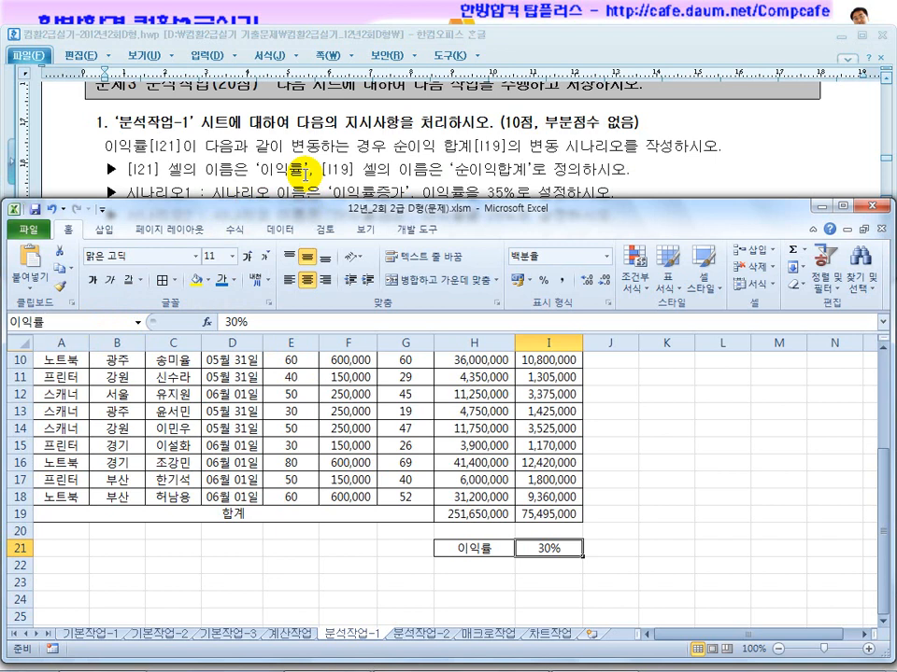
key(Return)
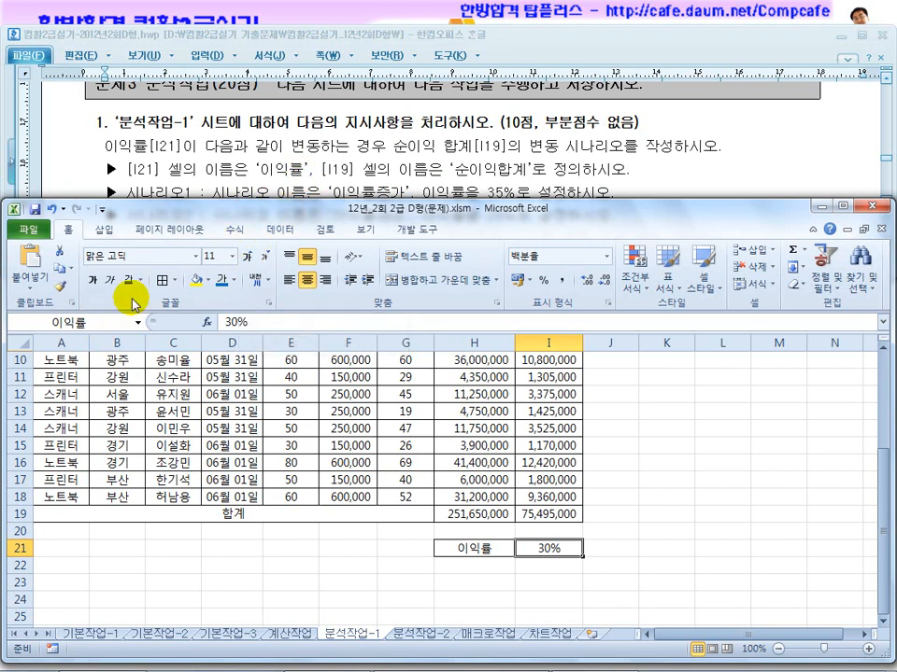
Check the 이익률 name's definition and cell reference in the Name Manager, leaving it unedited
click(238, 230)
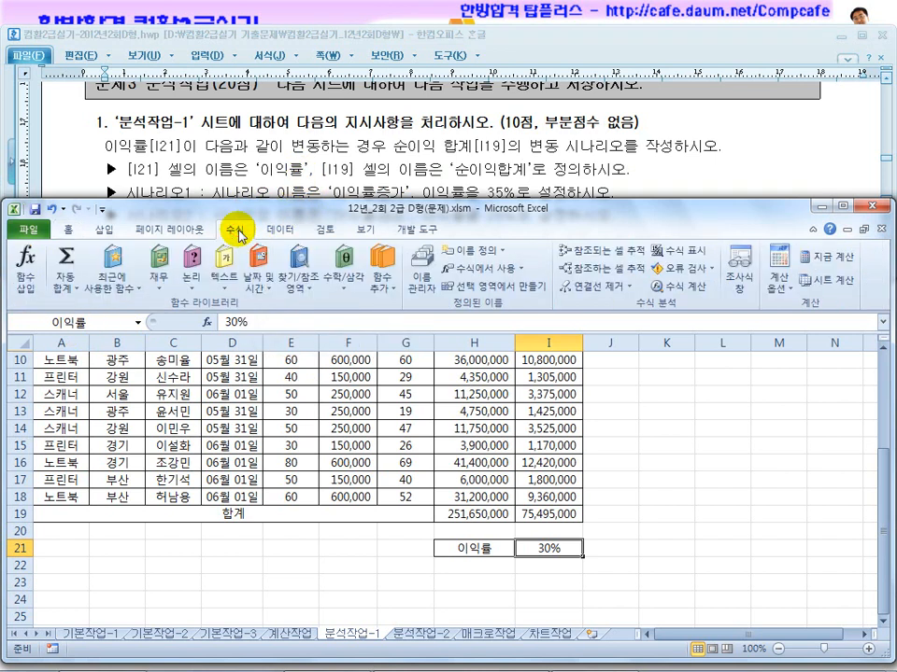
click(422, 283)
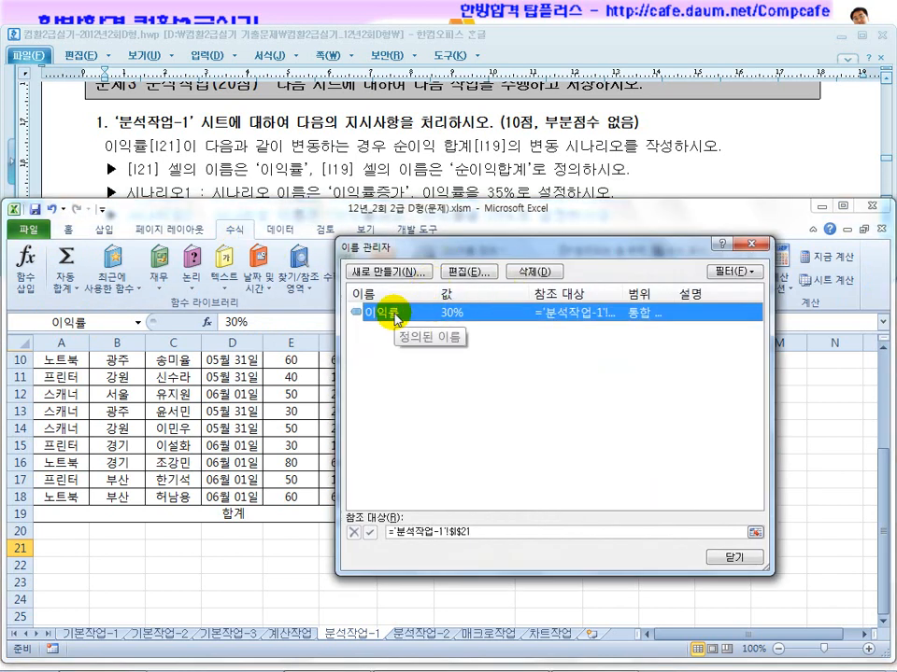
click(467, 271)
click(531, 348)
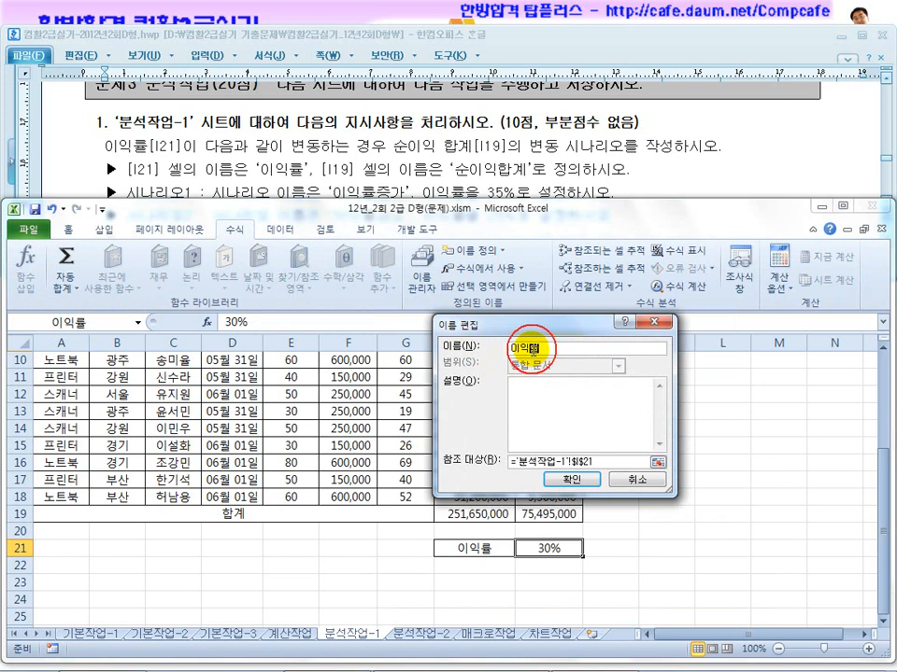
click(627, 480)
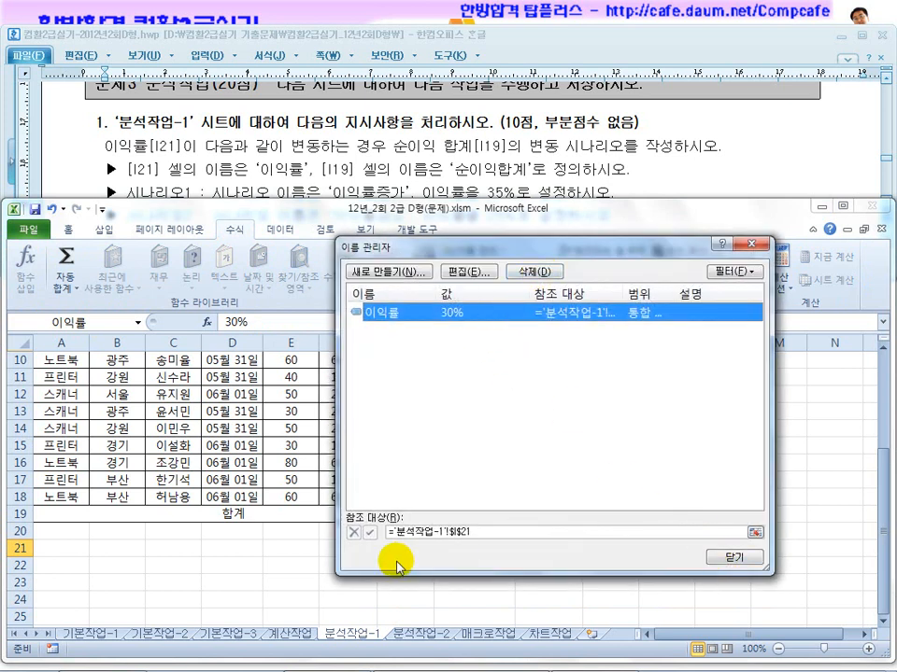
click(737, 559)
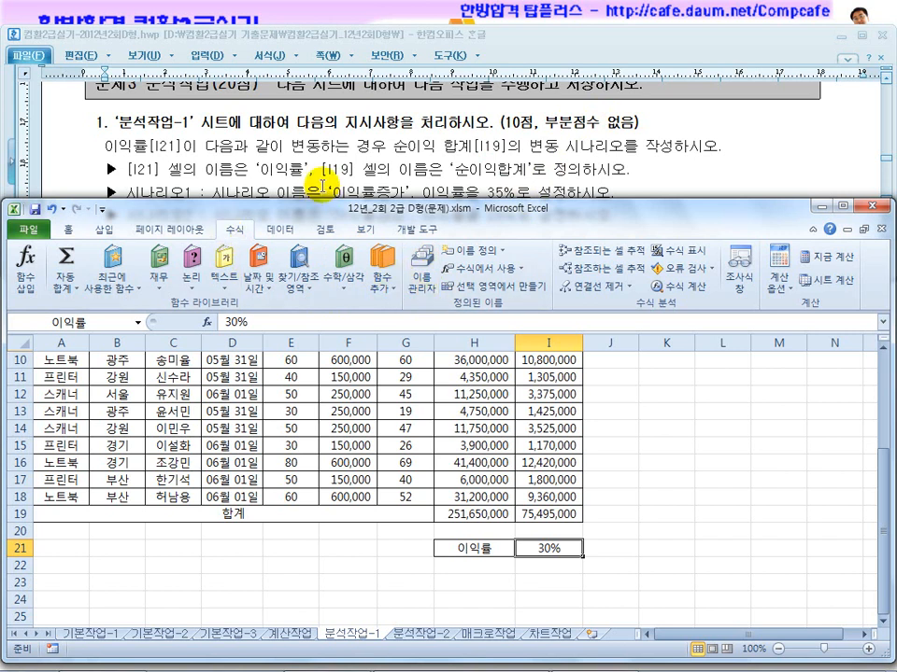
Define the name 순이익합계 for the net profit total in cell I19
click(411, 462)
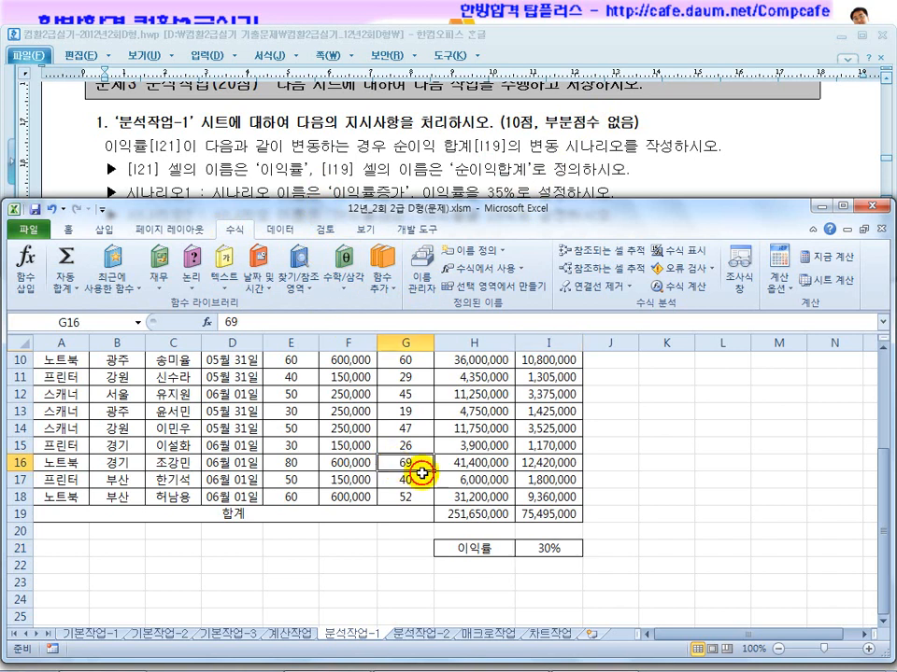
click(516, 515)
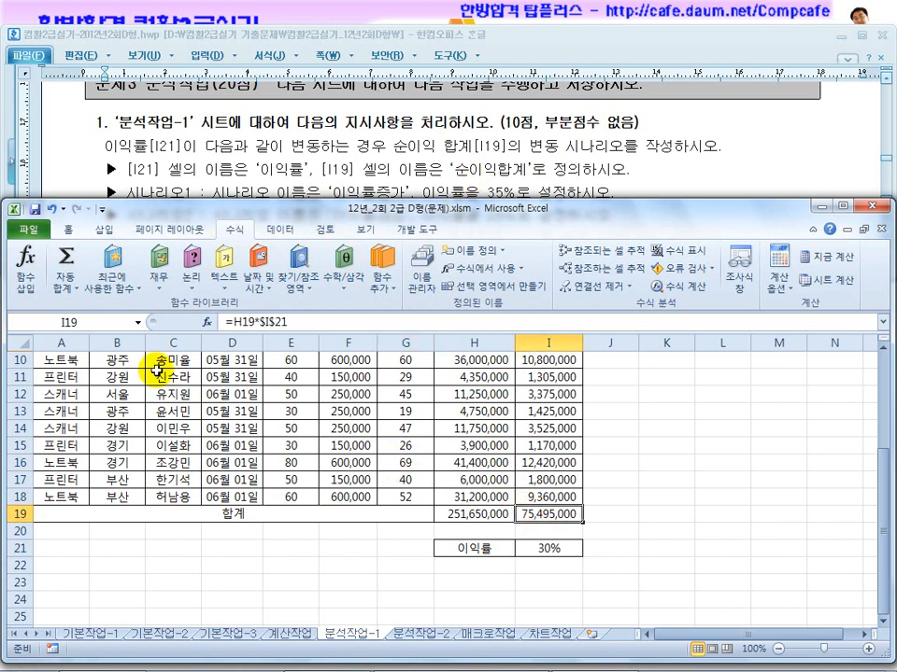
click(107, 322)
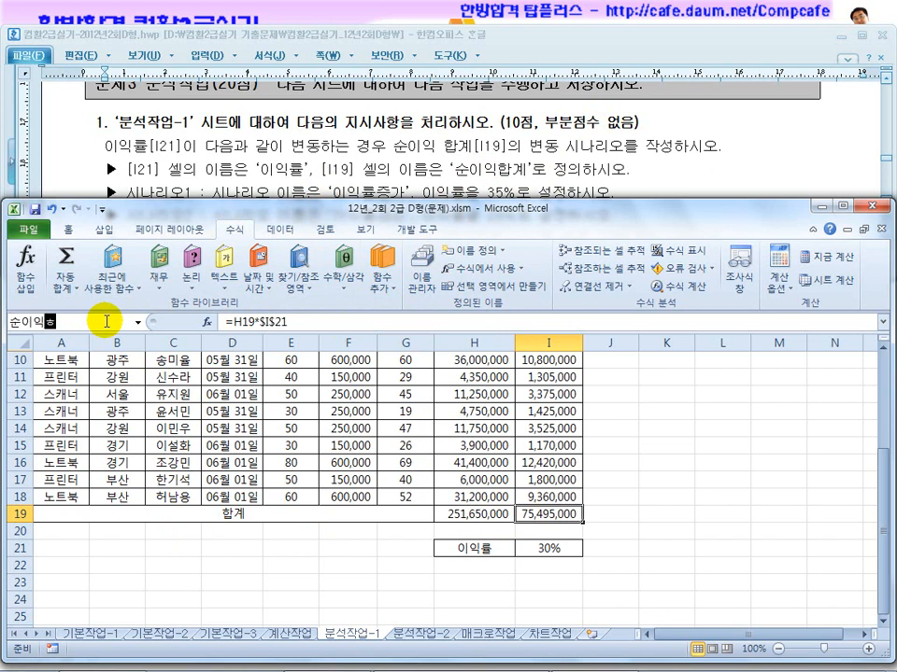
text(순이익합계)
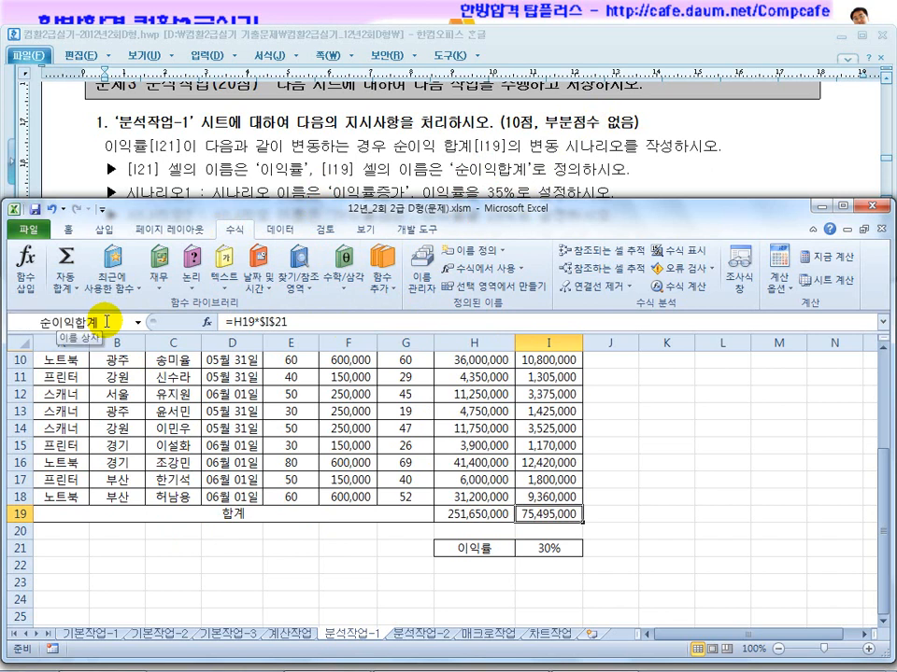
key(Return)
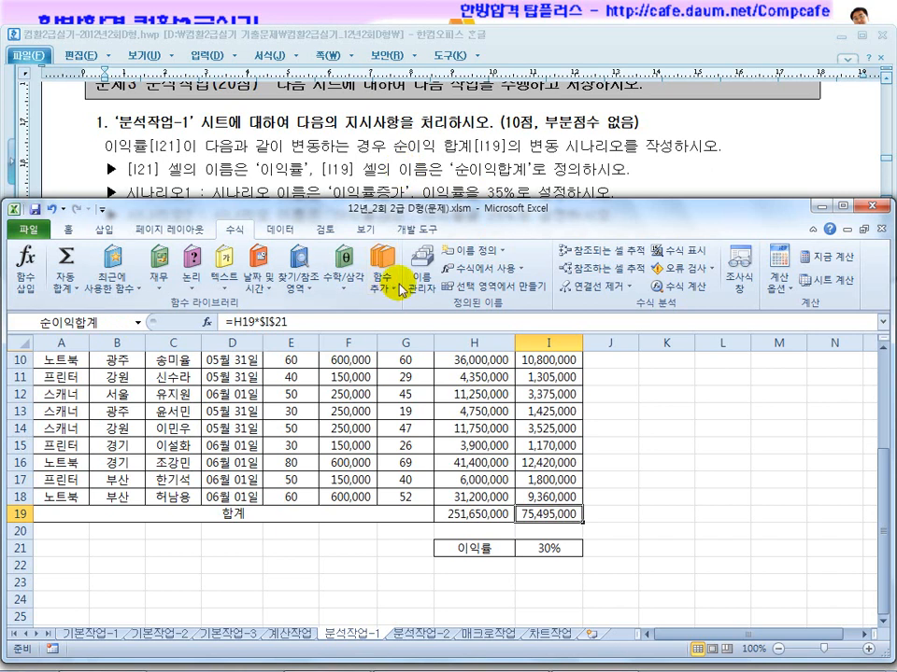
Start a new What-If scenario in the Scenario Manager and name it 이익률증가
click(281, 230)
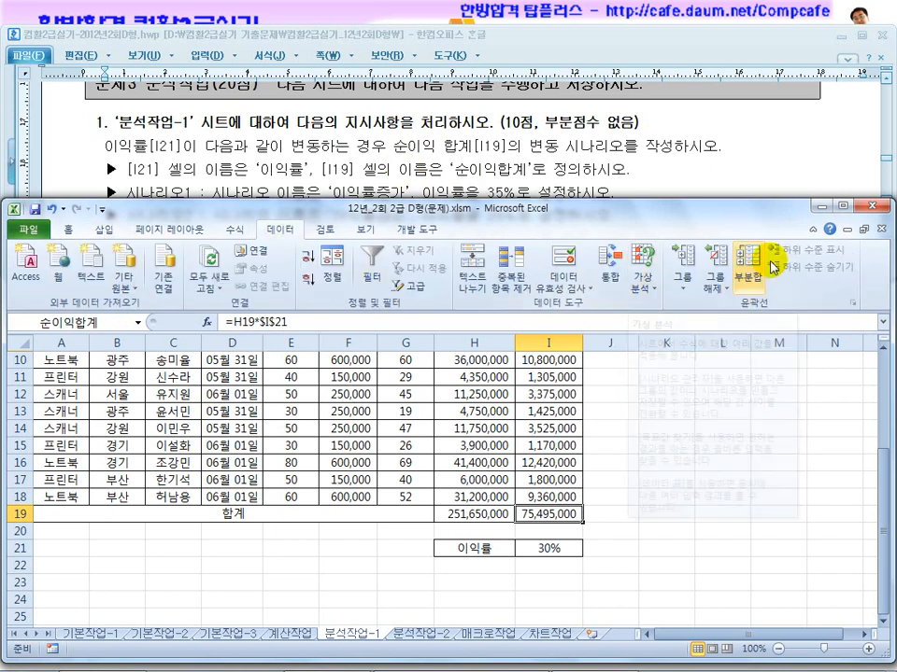
click(817, 170)
scroll(887, 203, down, 2)
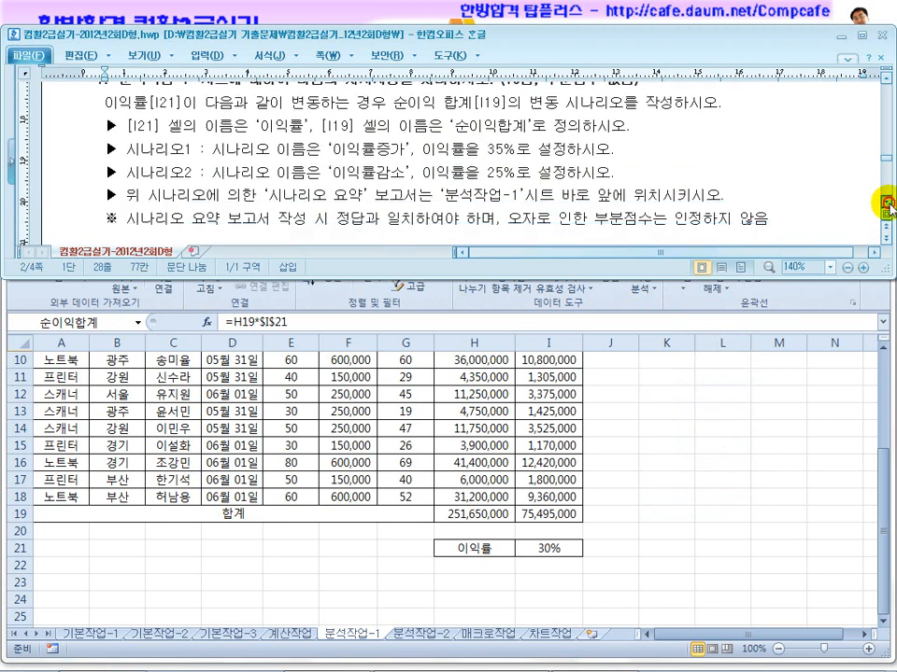
click(634, 353)
click(643, 274)
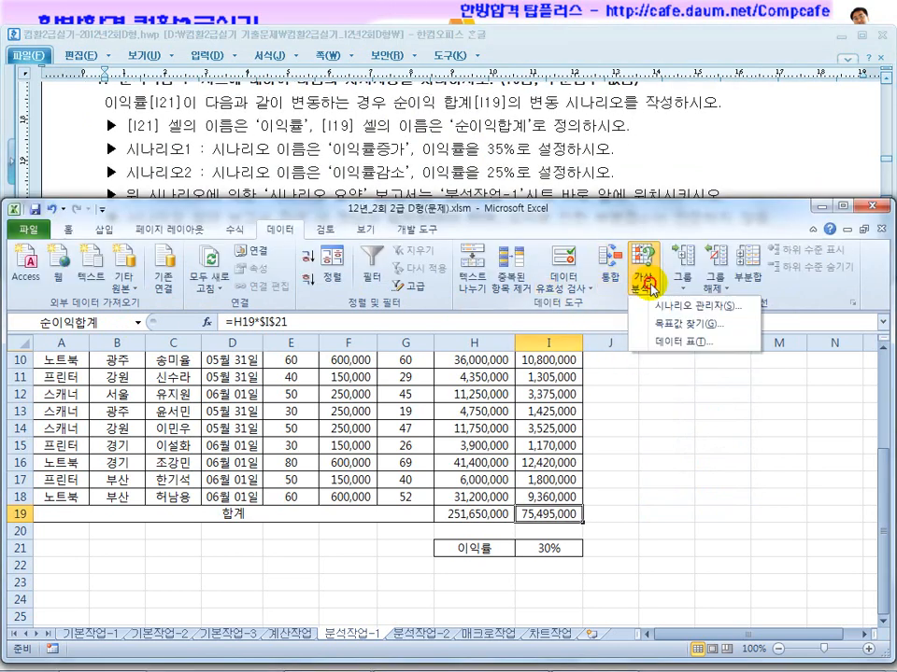
click(664, 313)
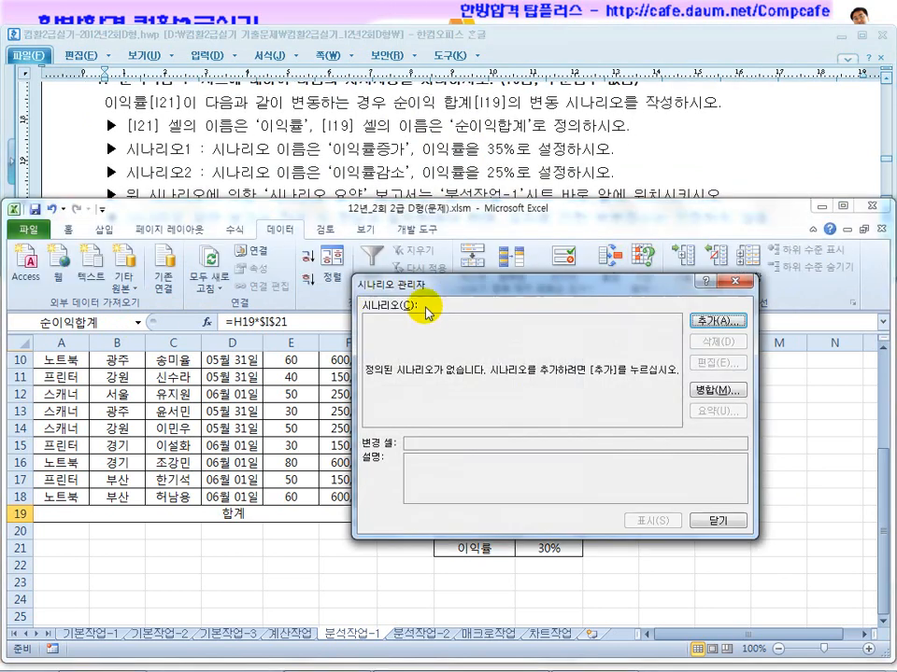
click(714, 321)
drag(501, 292, 242, 268)
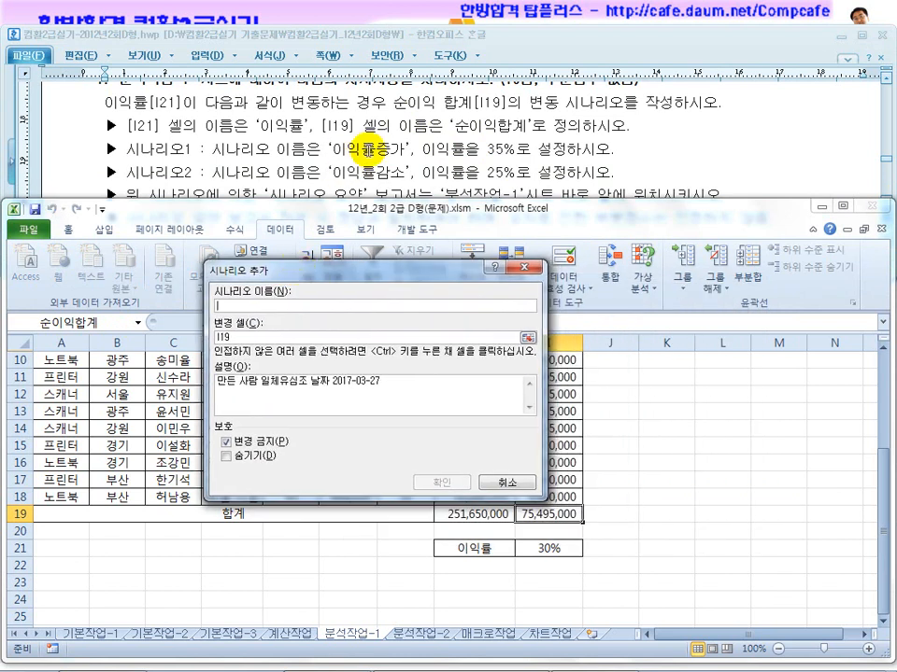
click(286, 305)
text(이익률증가)
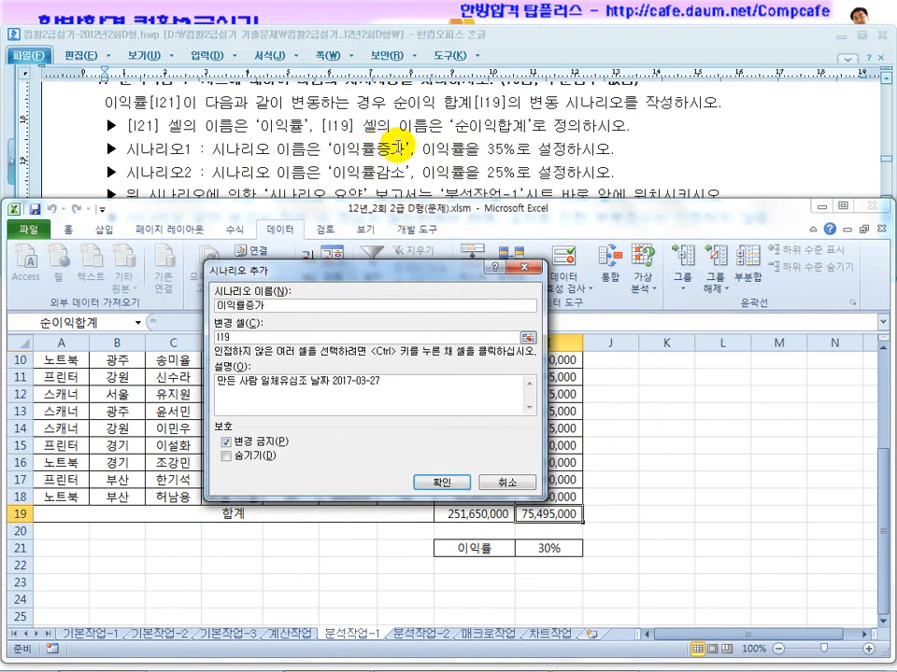
Set the 이익률증가 scenario's changing cell to I21 and its 이익률 value to 35%
key(Tab)
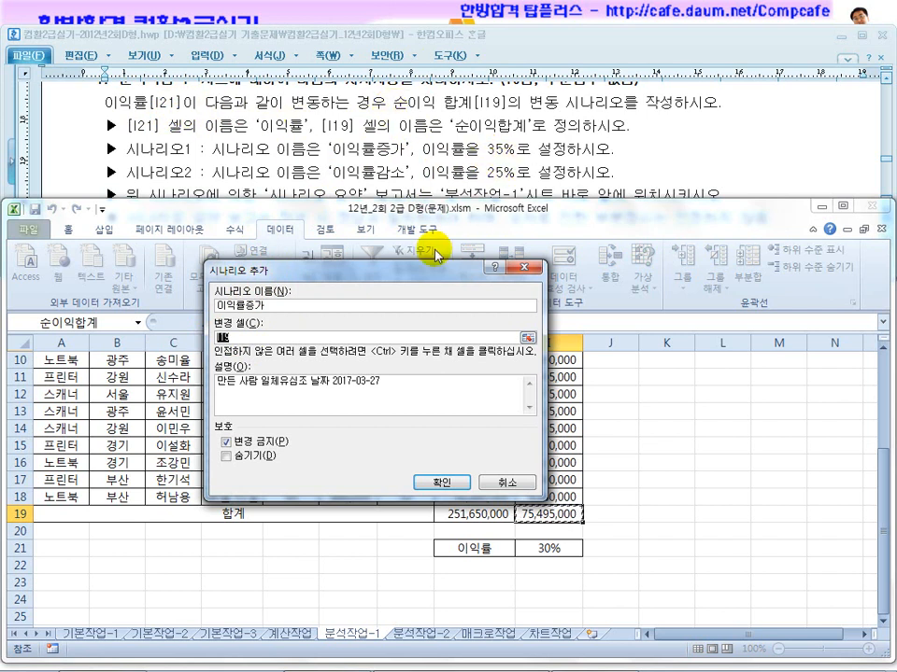
drag(425, 278, 323, 283)
click(542, 549)
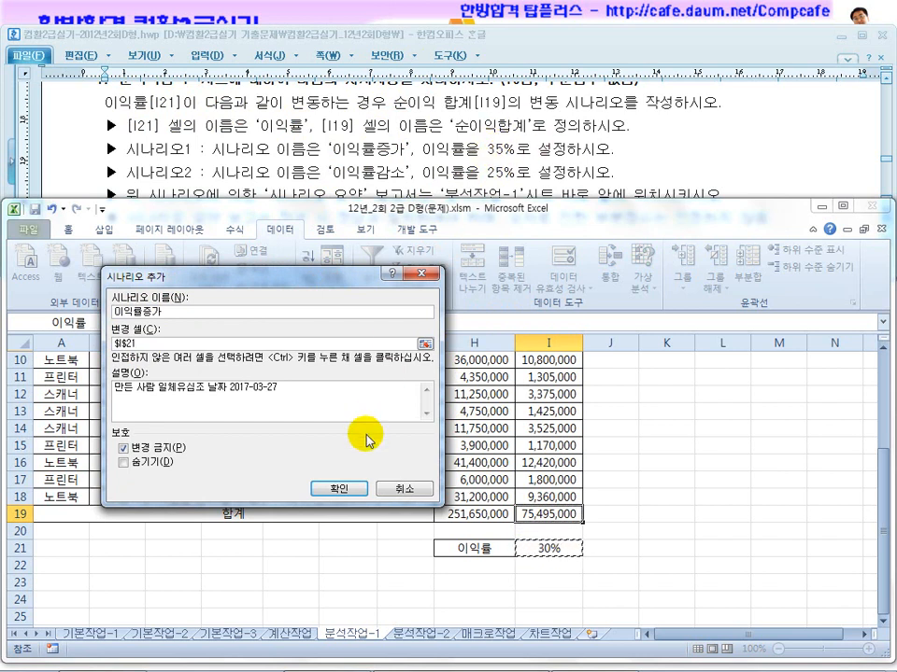
click(342, 488)
click(245, 384)
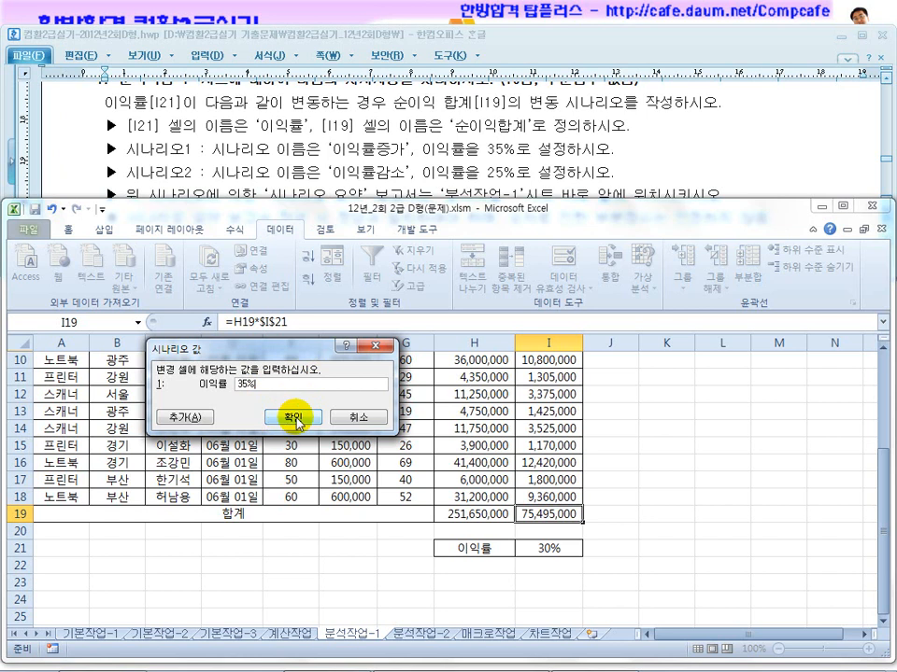
Add a second scenario named 이익률감소 with changing cell I21 and an 이익률 value of 25%
click(184, 422)
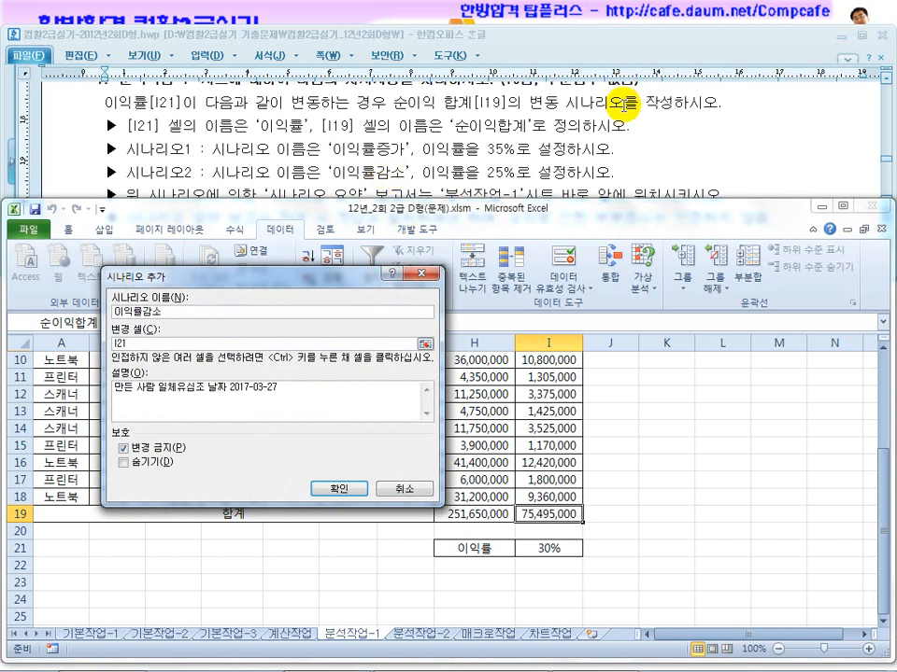
drag(136, 344, 70, 345)
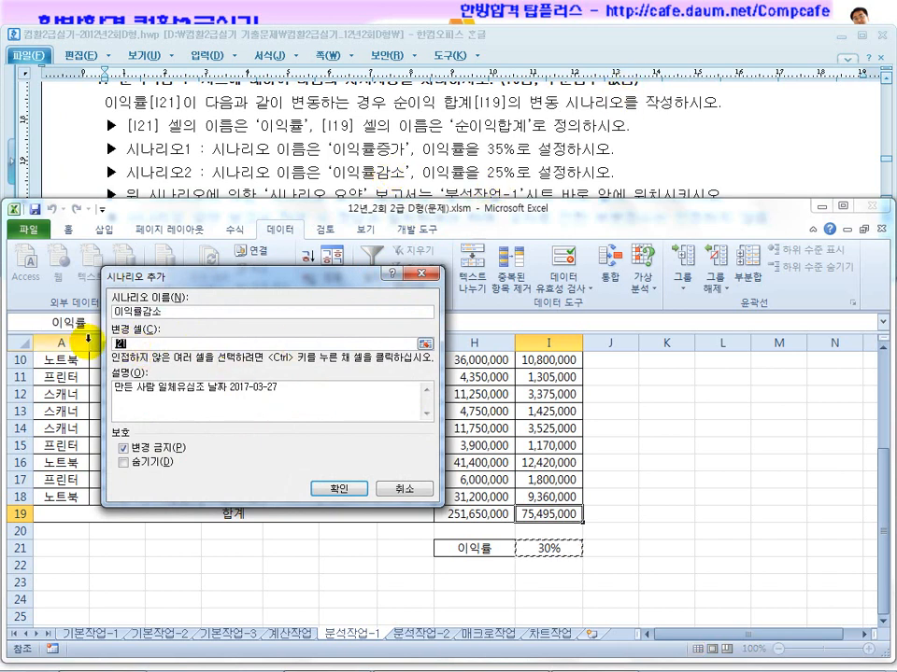
click(550, 549)
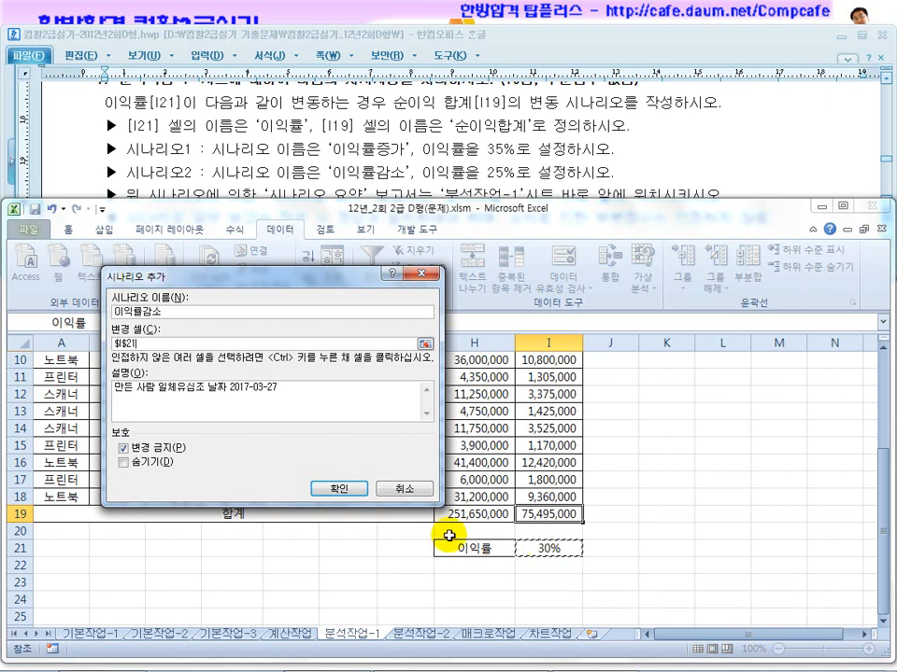
click(340, 488)
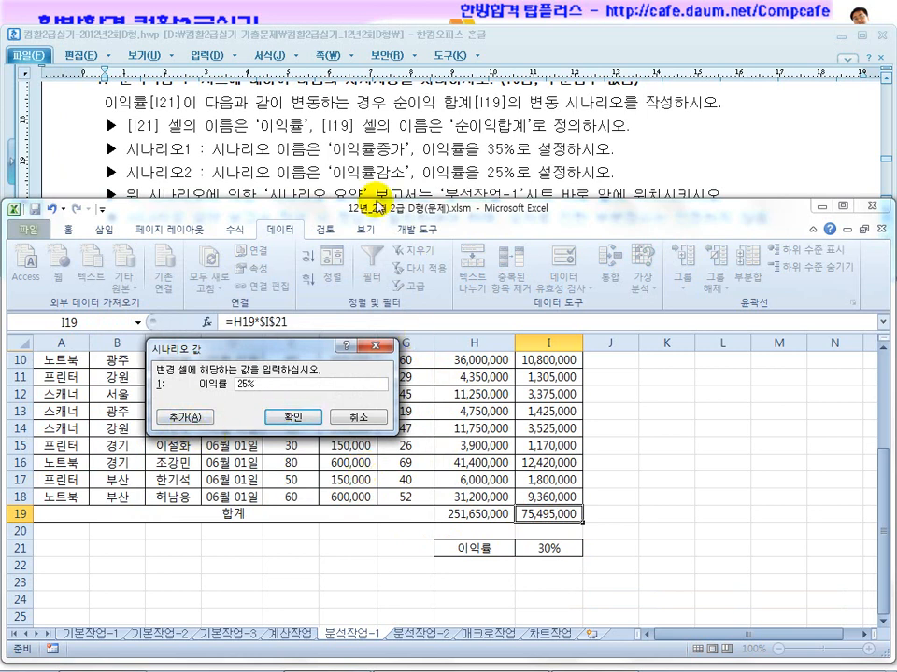
click(295, 422)
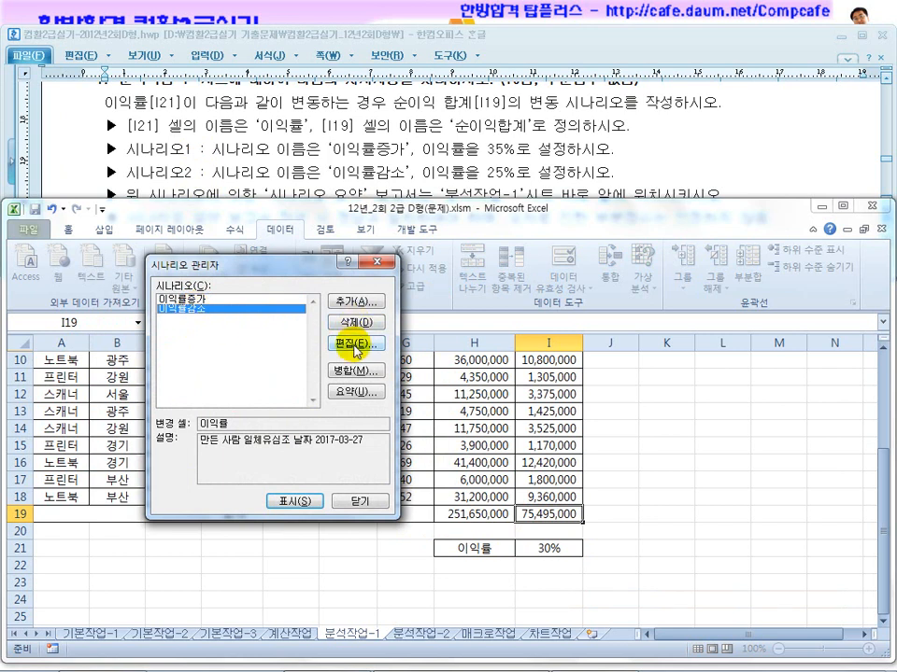
Create a 시나리오 요약 report with the net profit total in I19 as the result cell
click(361, 396)
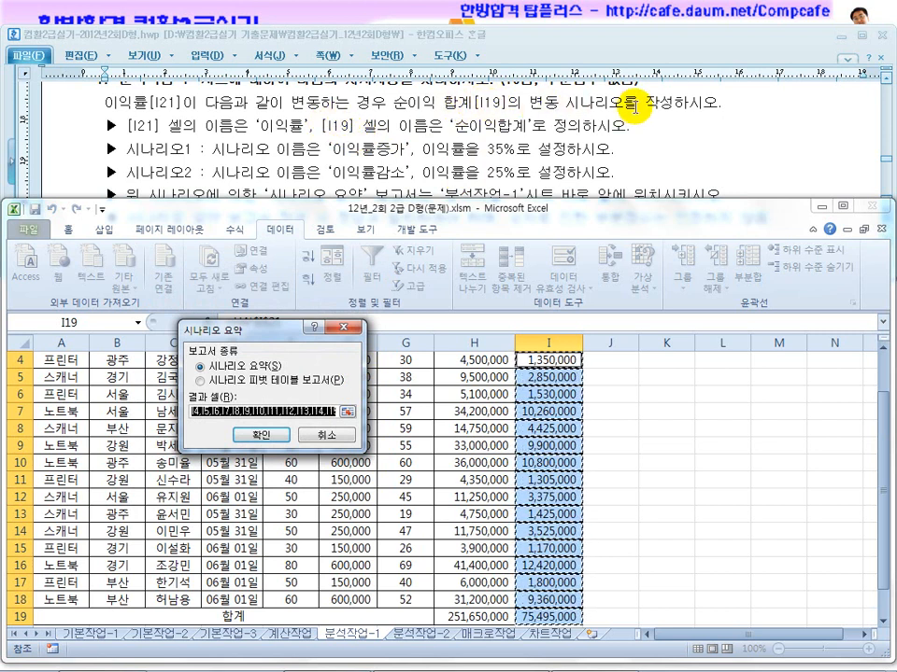
scroll(564, 390, down, 2)
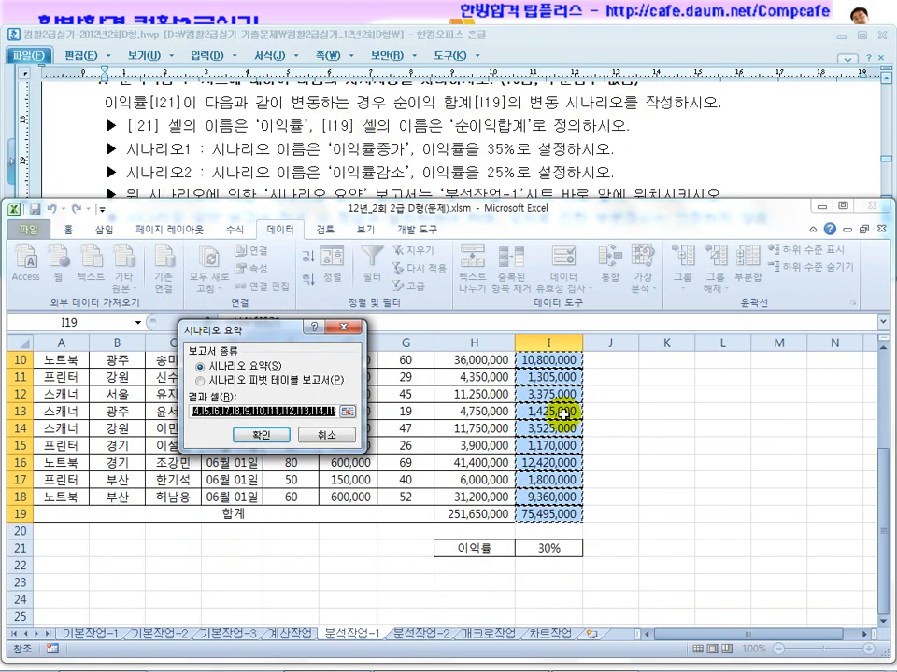
click(533, 514)
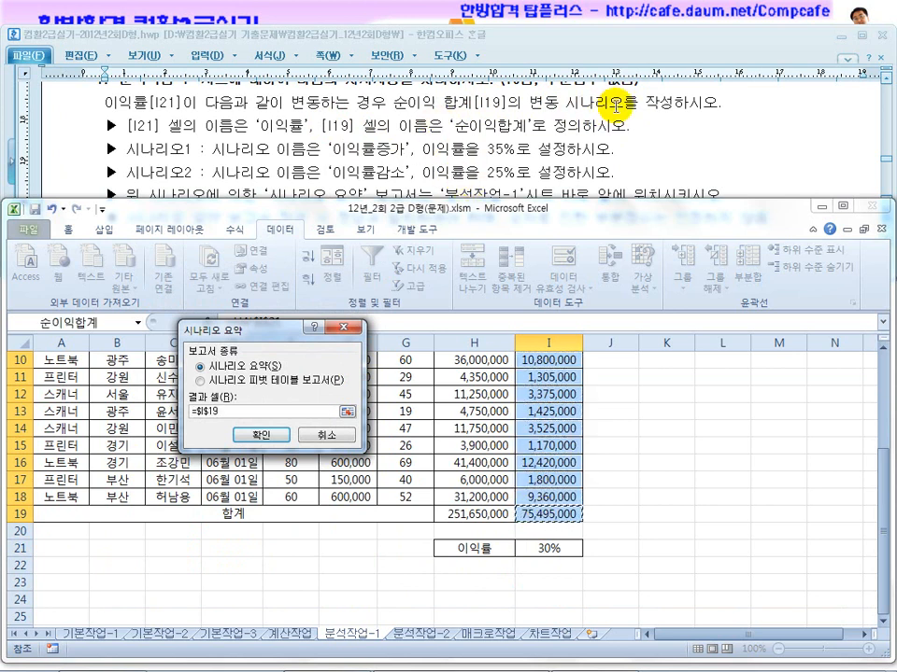
click(263, 436)
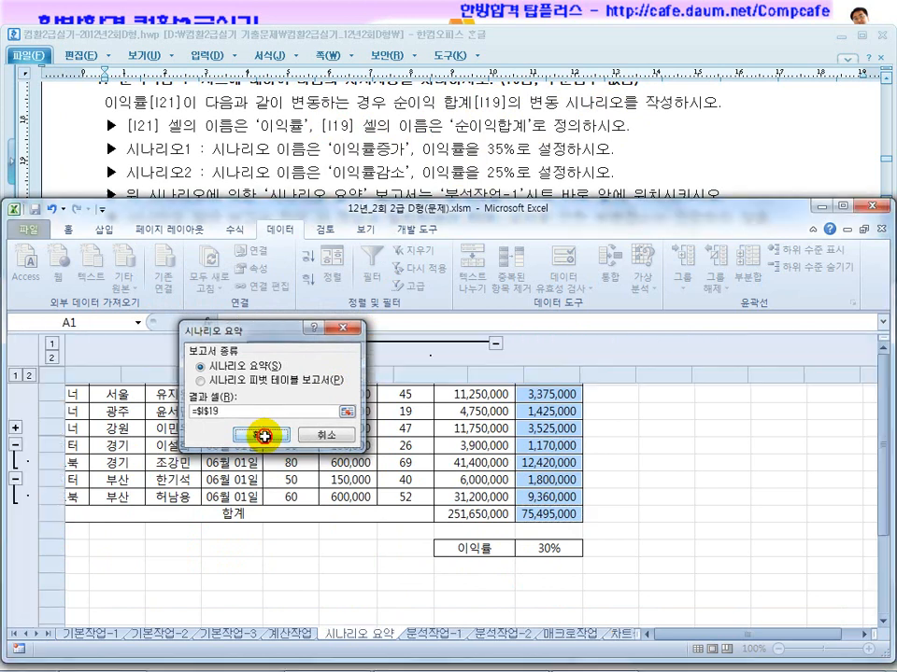
Check the 시나리오 요약 sheet's position before 분석작업-1 and its 이익률 and 순이익합계 entries against the problem text
click(439, 640)
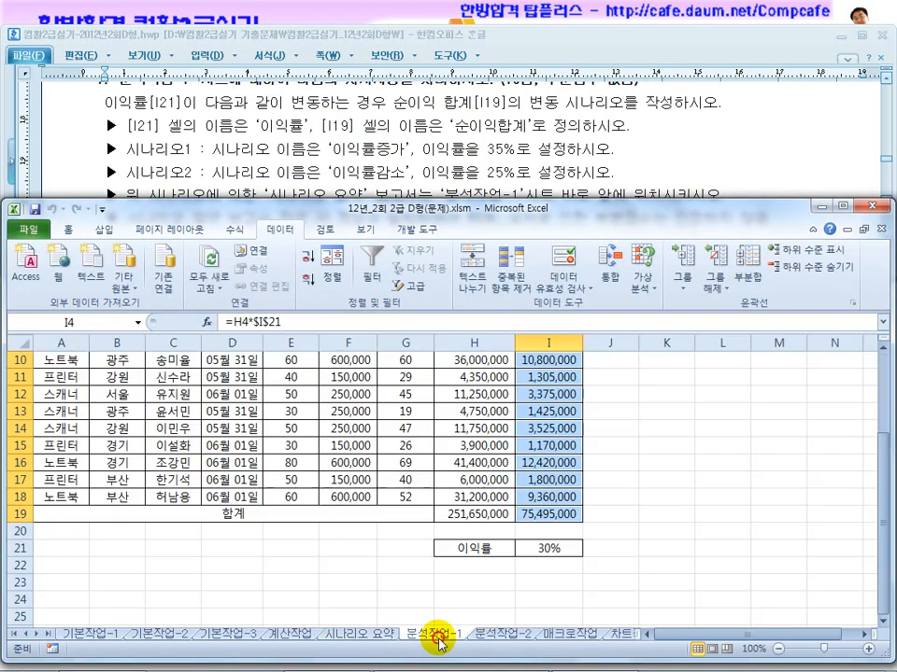
click(375, 634)
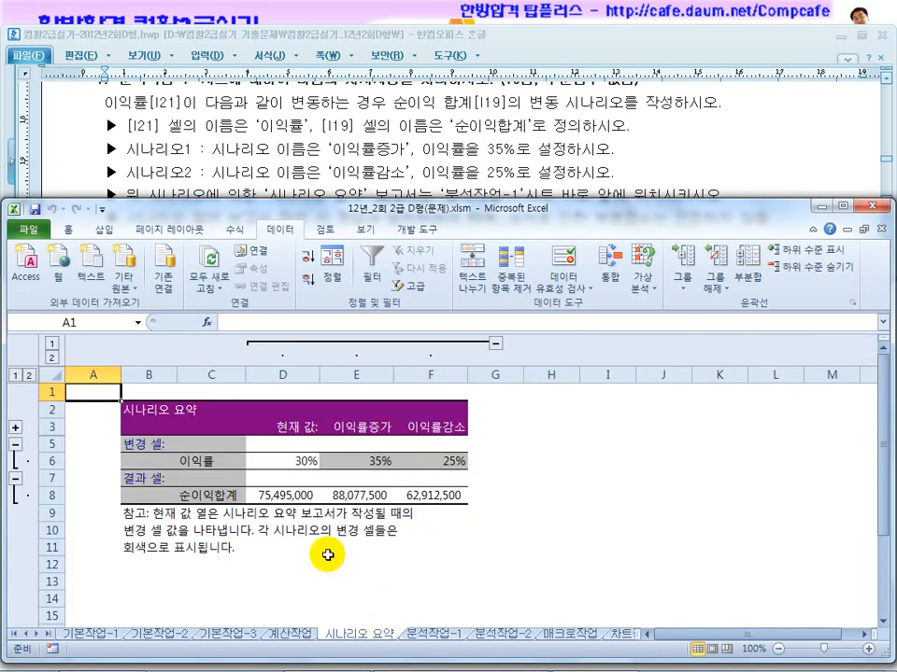
click(397, 144)
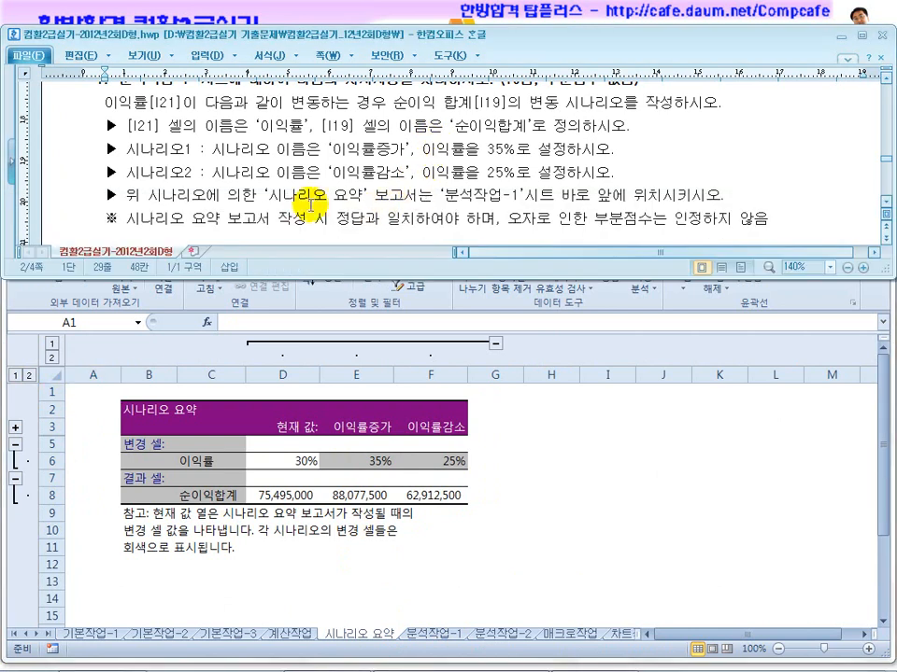
drag(574, 196, 474, 197)
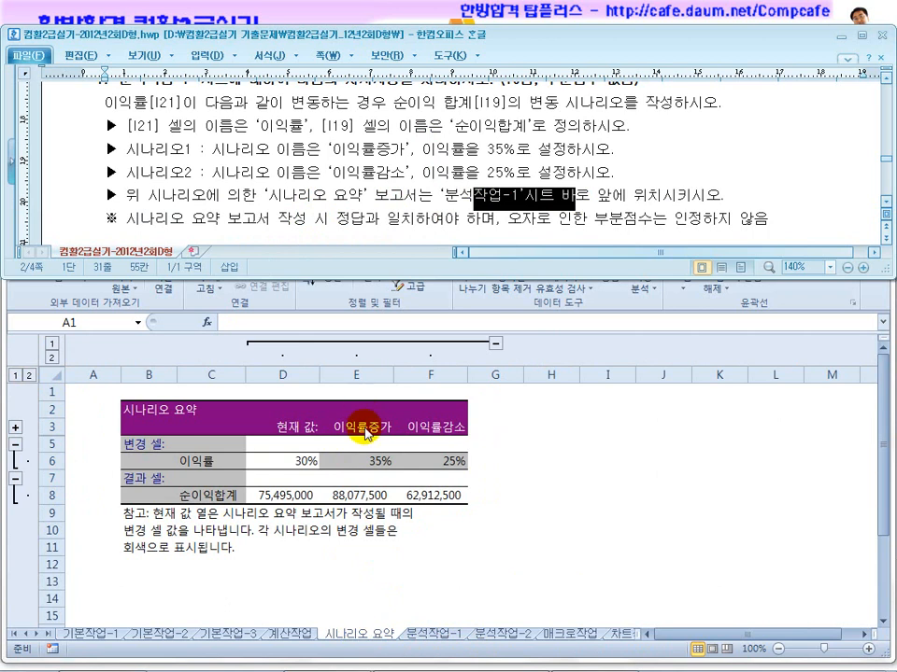
click(289, 461)
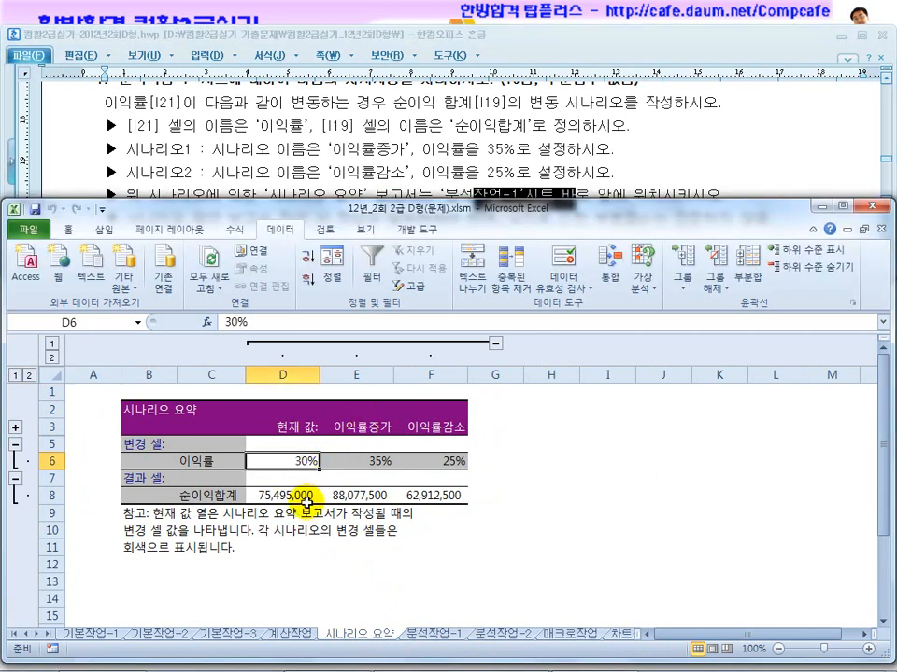
click(294, 494)
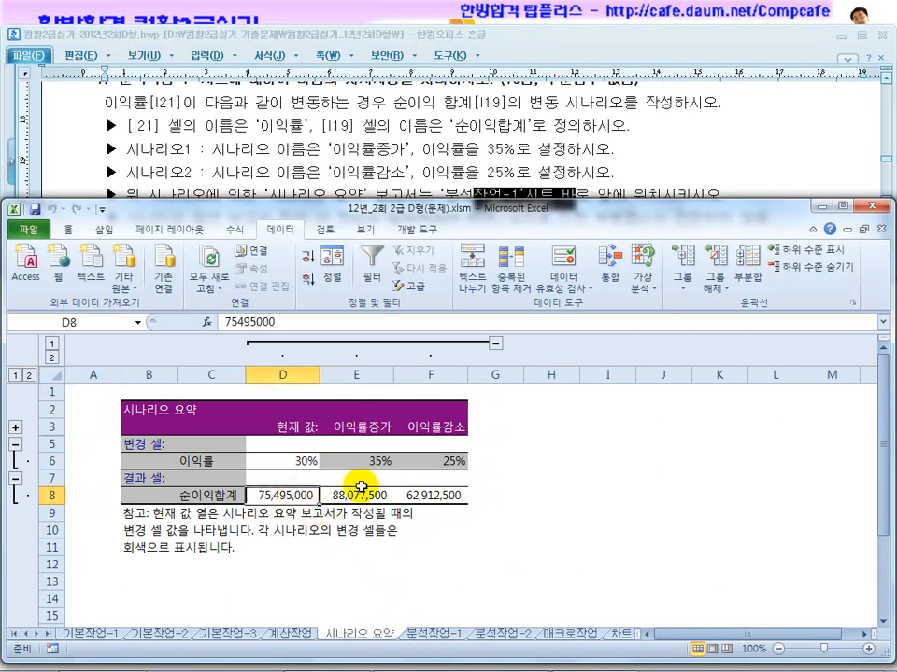
click(379, 461)
click(454, 464)
click(444, 495)
click(365, 493)
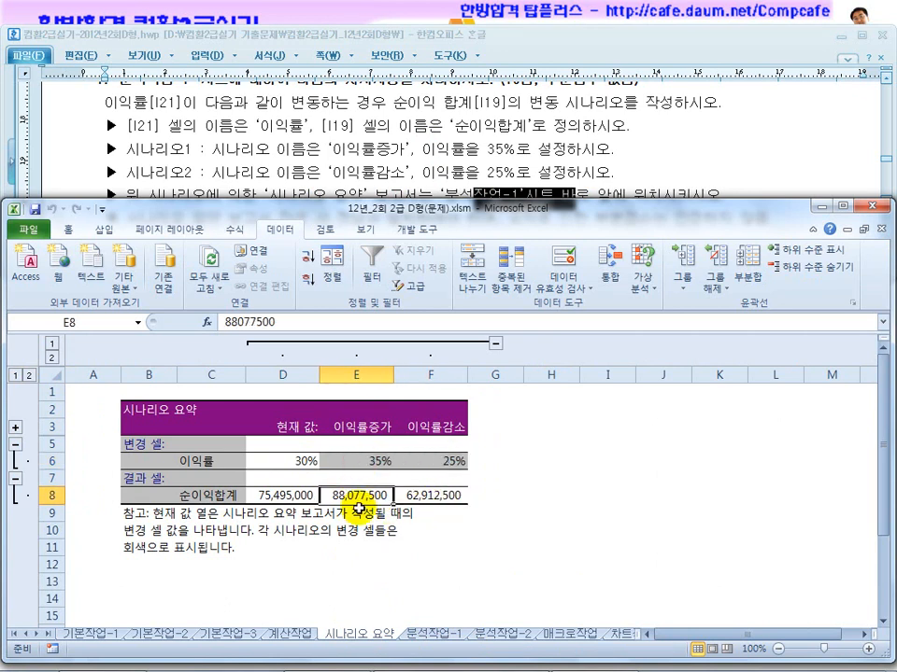
click(215, 462)
click(220, 495)
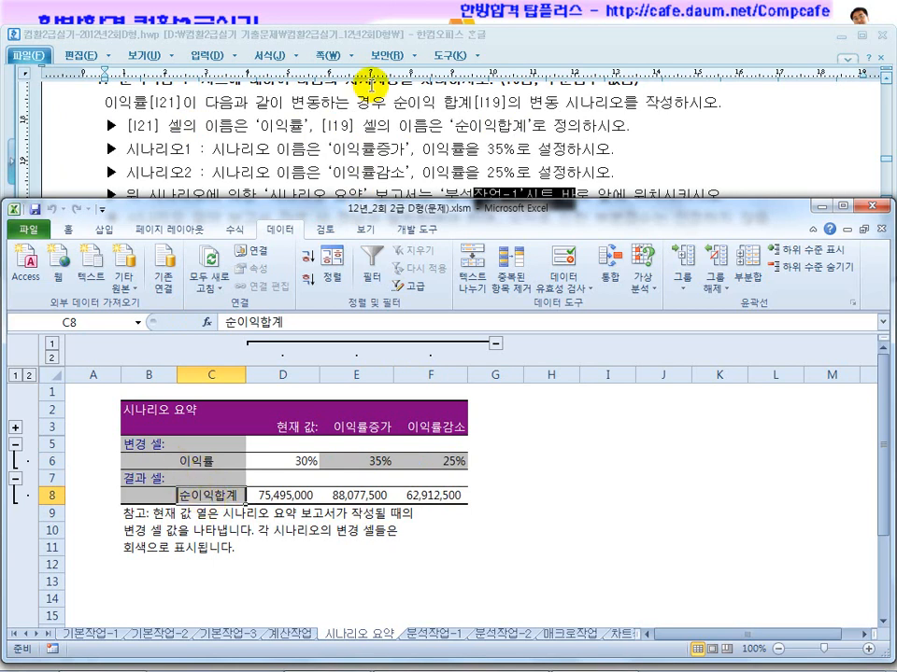
Read item 2 of the problem document and open the 분석작업-2 sheet in Excel
click(419, 165)
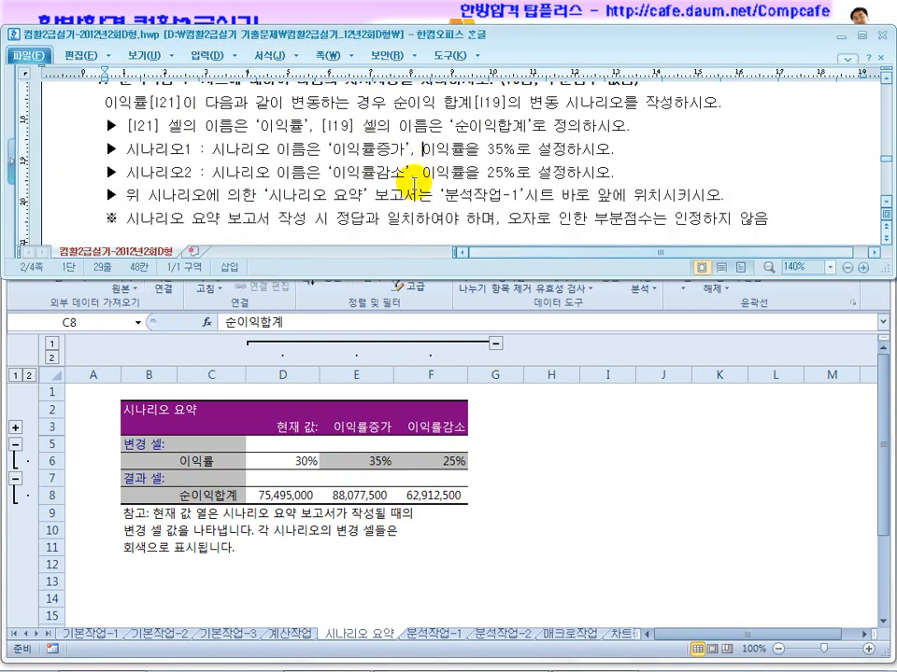
scroll(419, 164, down, 3)
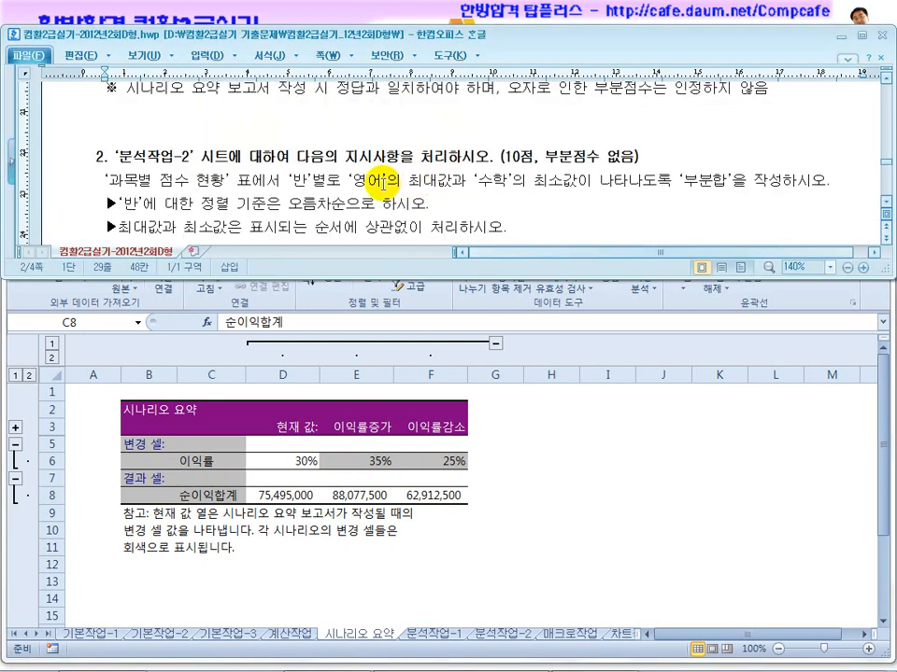
click(621, 156)
drag(621, 156, 534, 157)
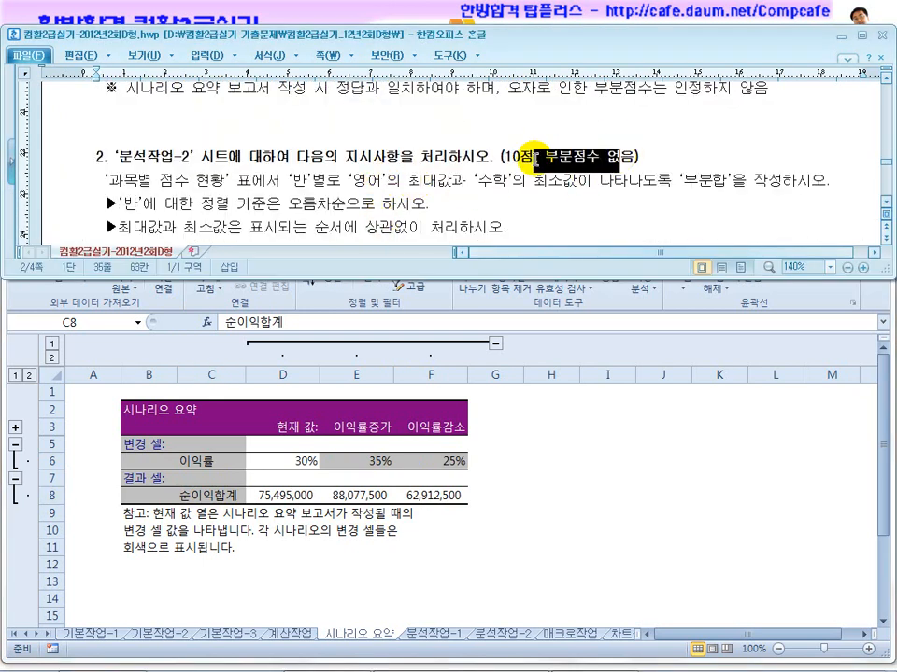
click(714, 178)
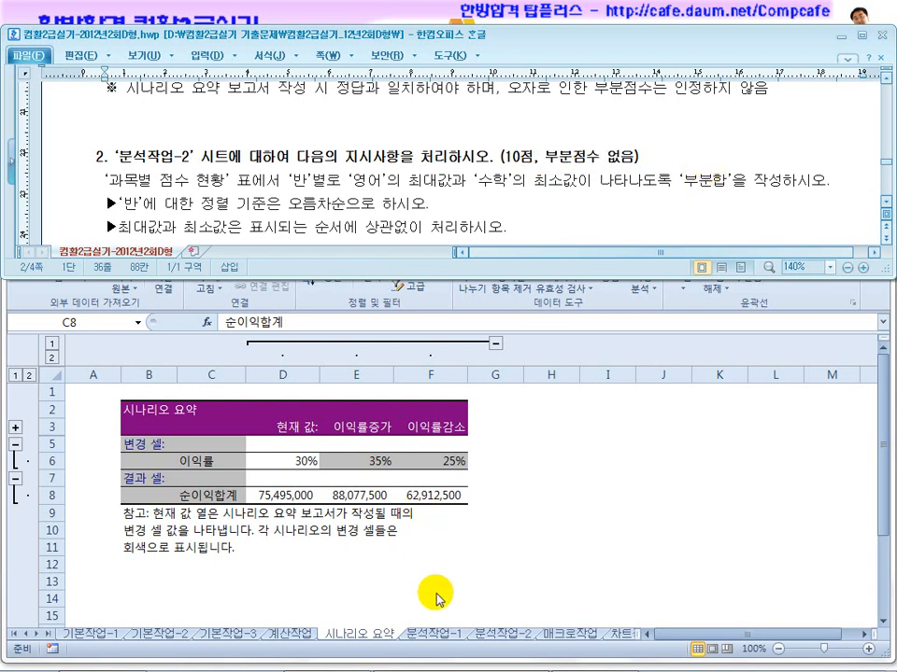
click(494, 634)
click(500, 633)
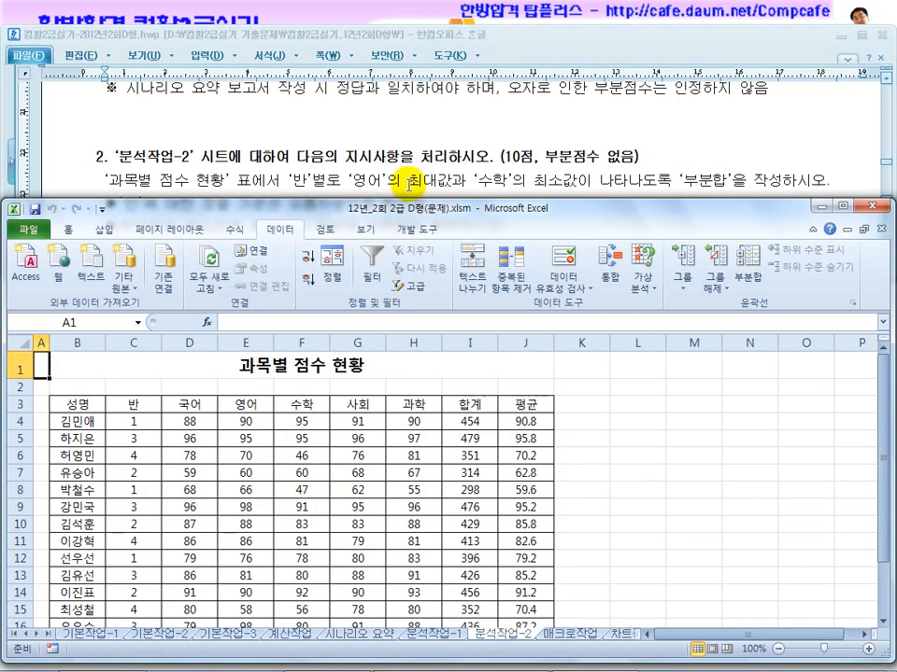
Sort the 과목별 점수 현황 table by 반 in ascending order, as item 2 requires
click(287, 119)
drag(279, 180, 327, 180)
drag(137, 203, 345, 205)
click(338, 474)
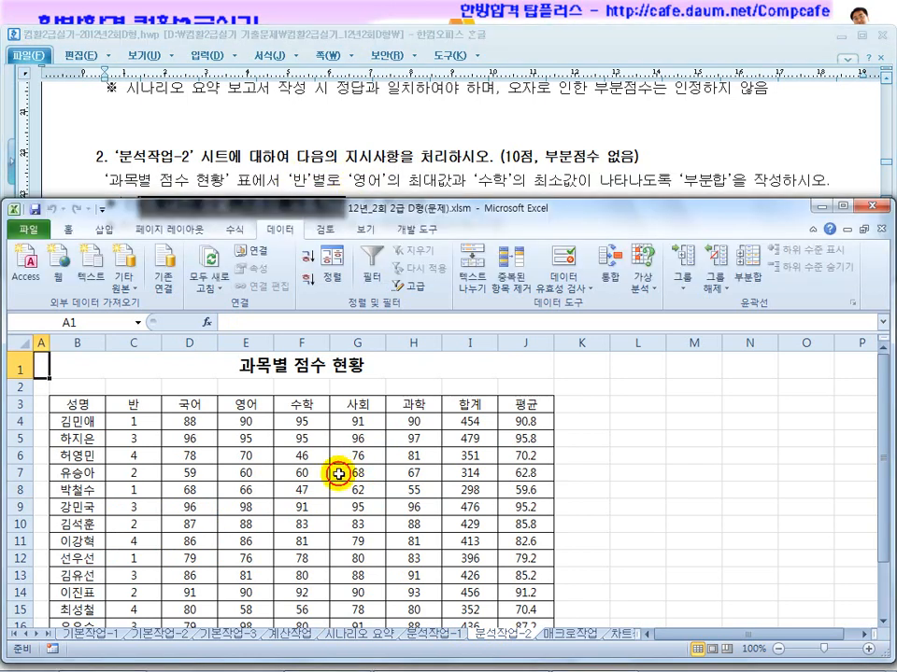
click(145, 408)
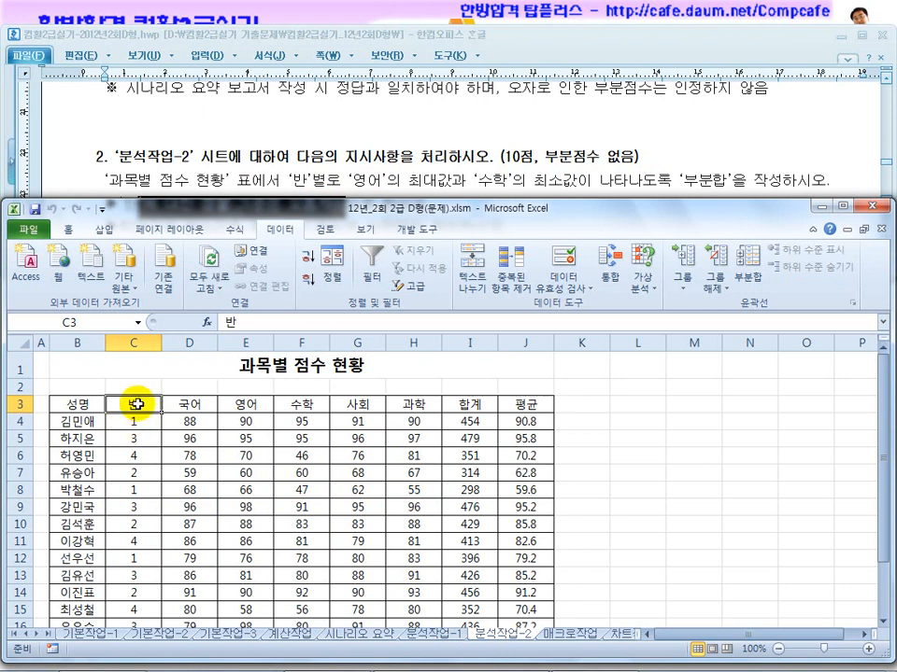
click(308, 260)
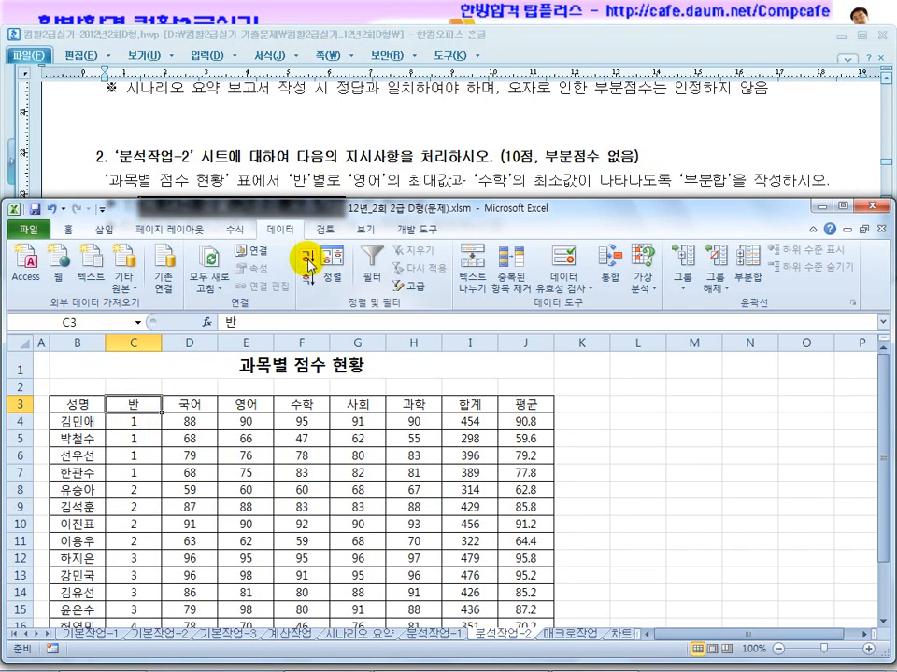
Start a Subtotal on the 과목별 점수 현황 table and group it by 반
click(248, 112)
click(400, 427)
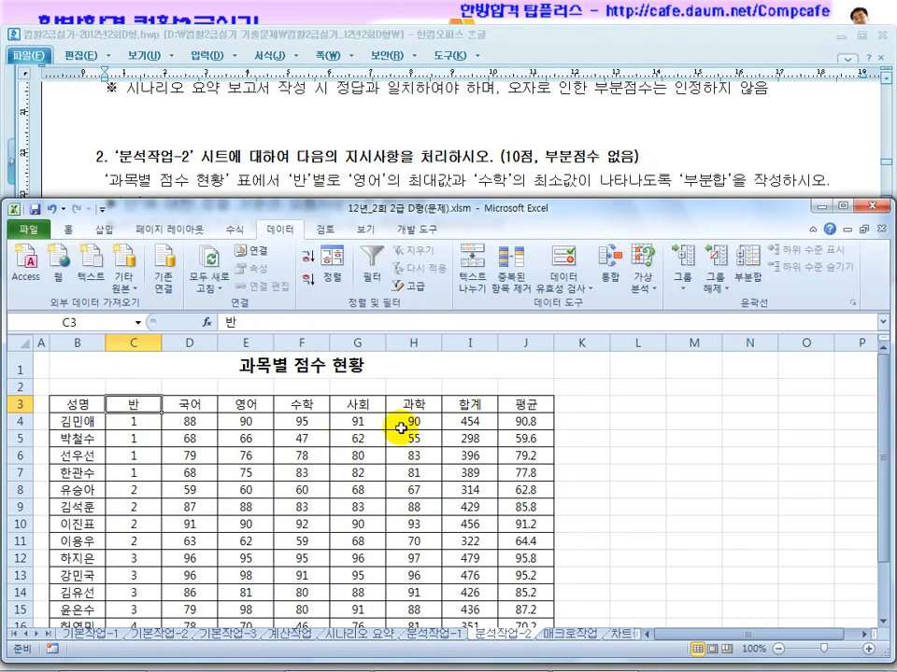
click(868, 159)
click(886, 205)
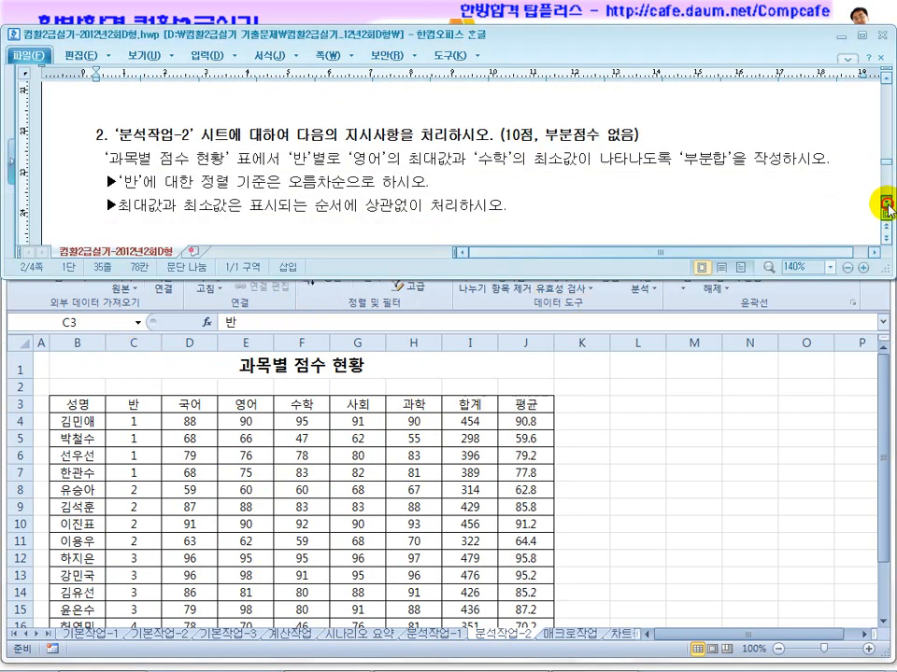
click(886, 205)
click(756, 289)
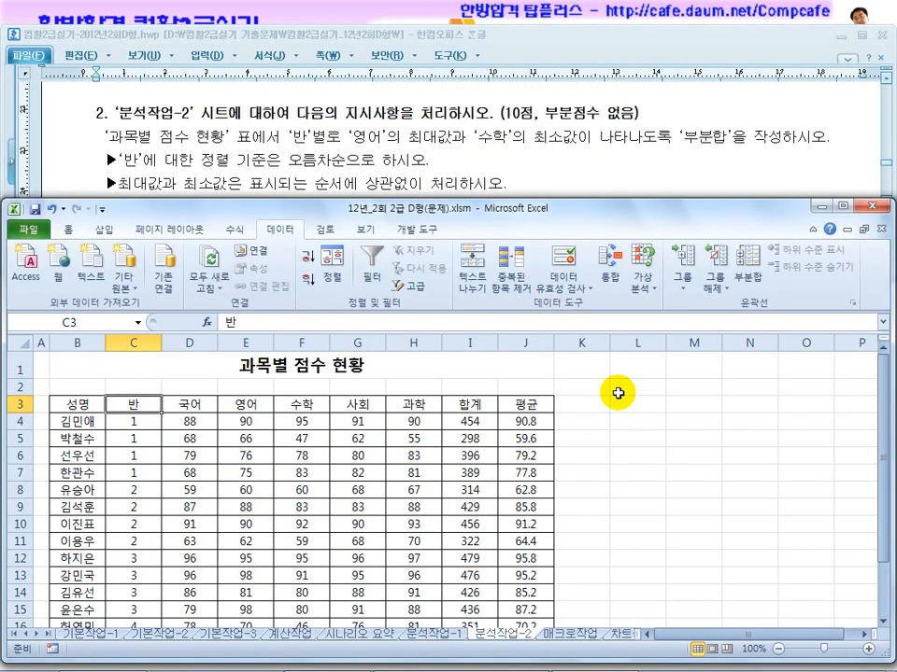
click(636, 297)
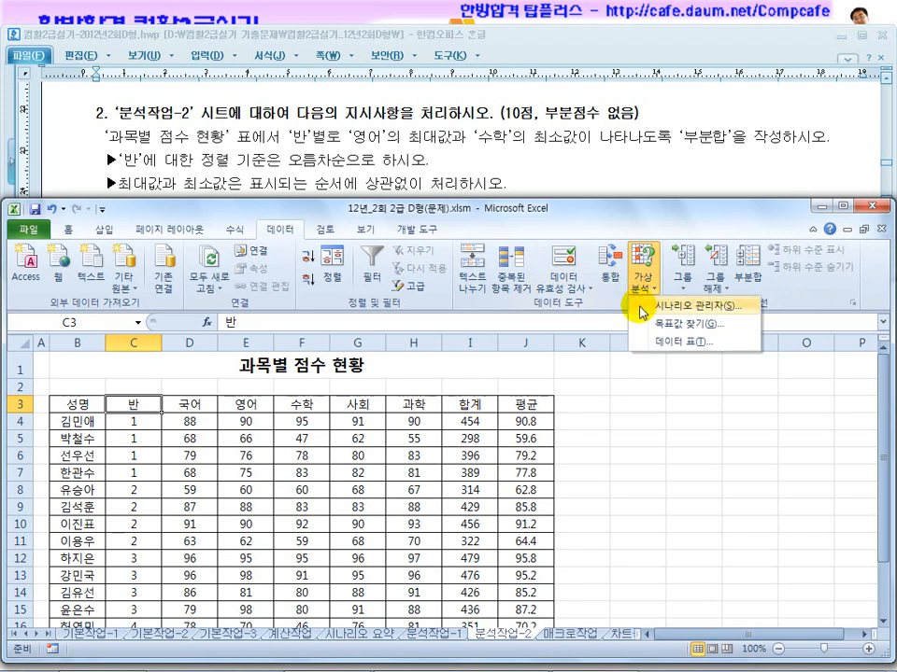
click(744, 225)
click(750, 272)
drag(246, 263, 489, 331)
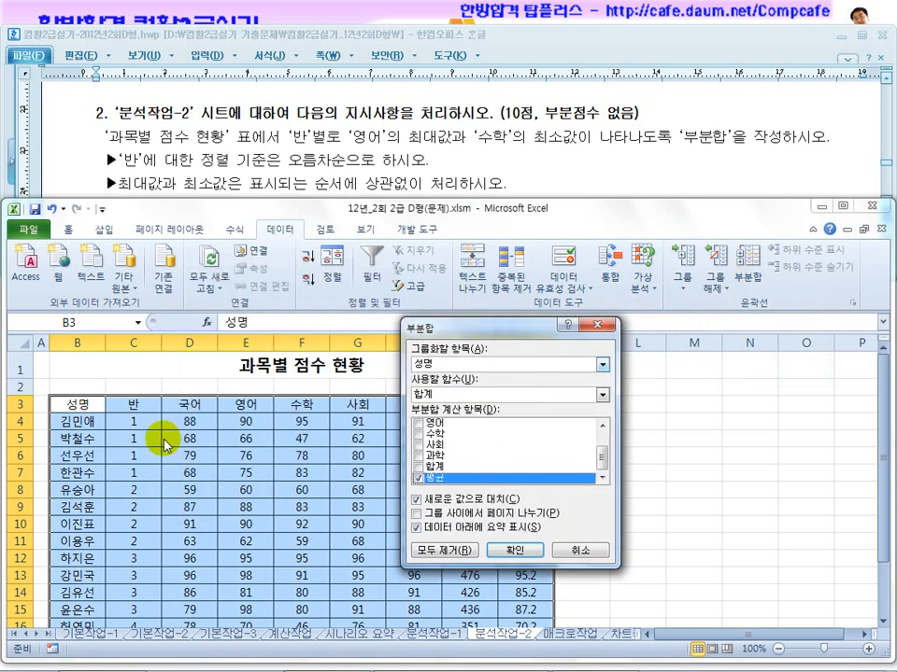
click(520, 368)
click(510, 385)
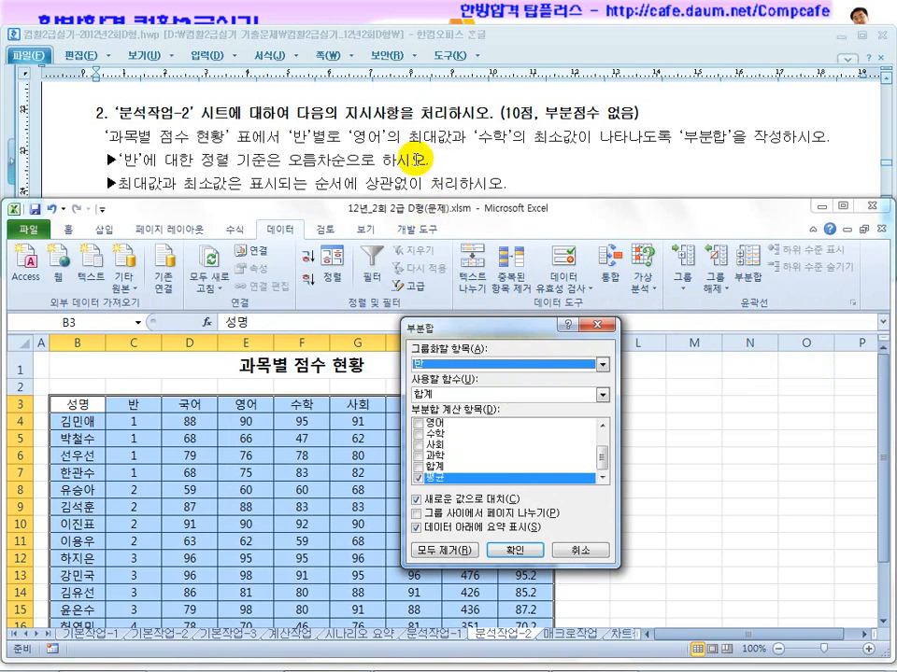
Set the subtotal to calculate the 최대값 of 영어 only, excluding 평균, and apply it
click(416, 479)
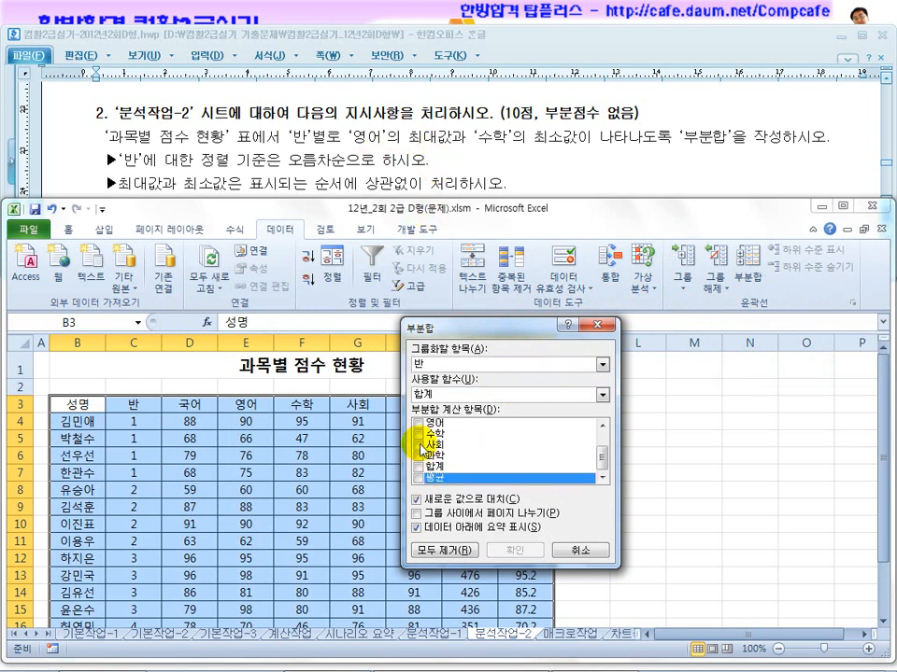
click(416, 425)
click(602, 394)
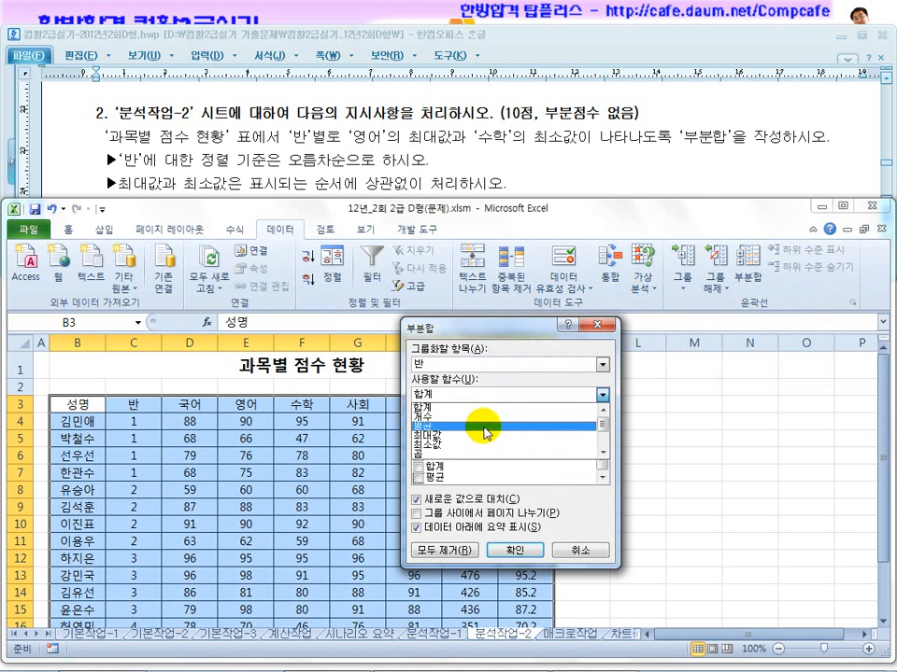
click(483, 436)
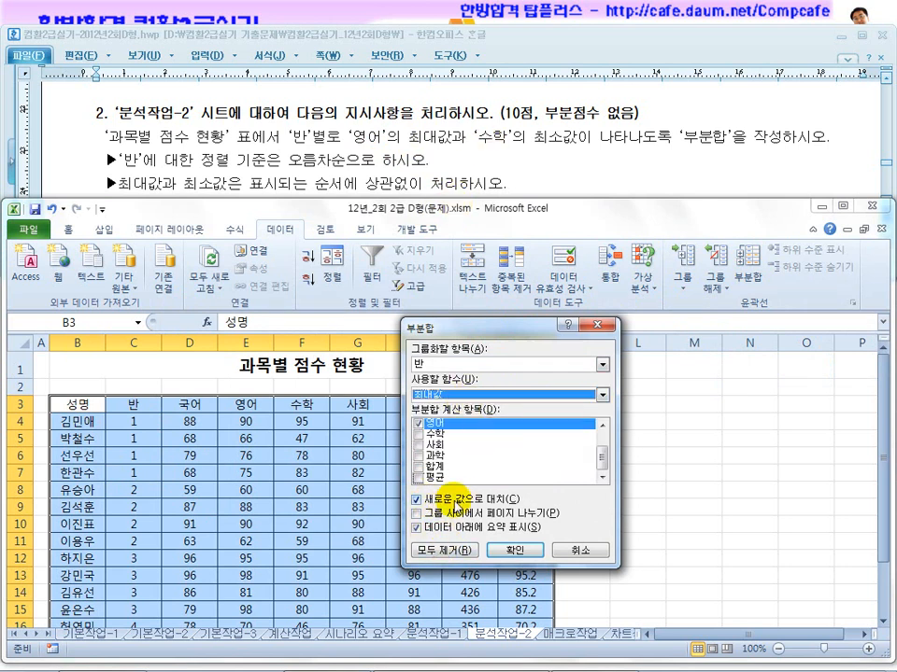
click(515, 550)
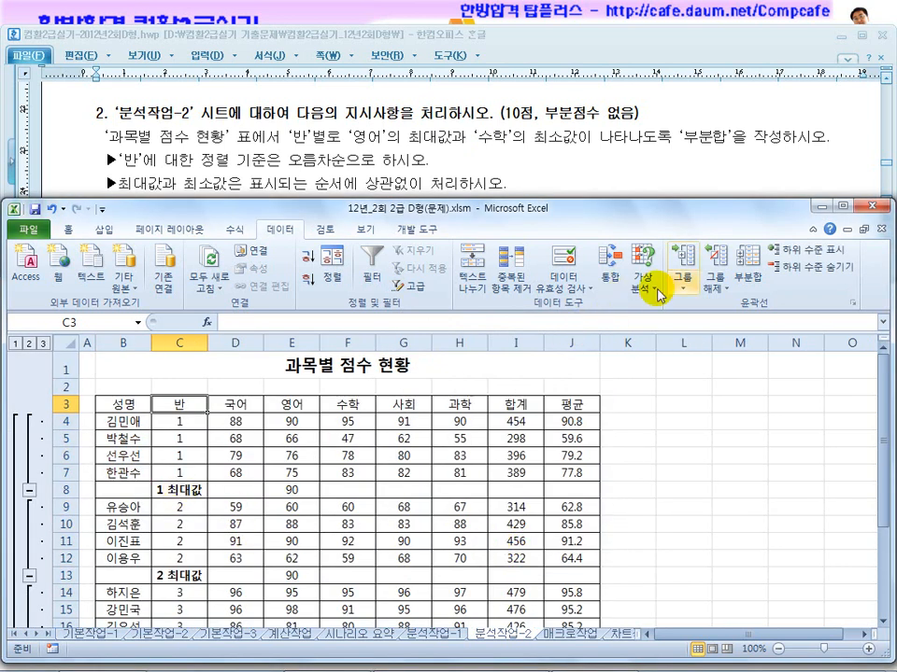
Add a second subtotal by 반 with the 최소값 of 수학 only, without replacing the existing 영어 subtotal
click(747, 261)
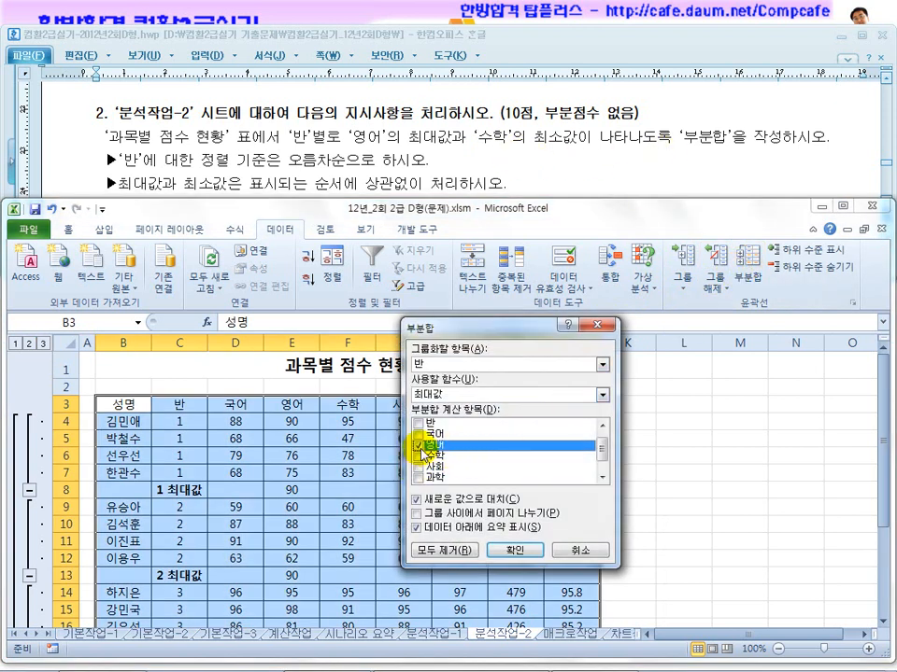
click(457, 393)
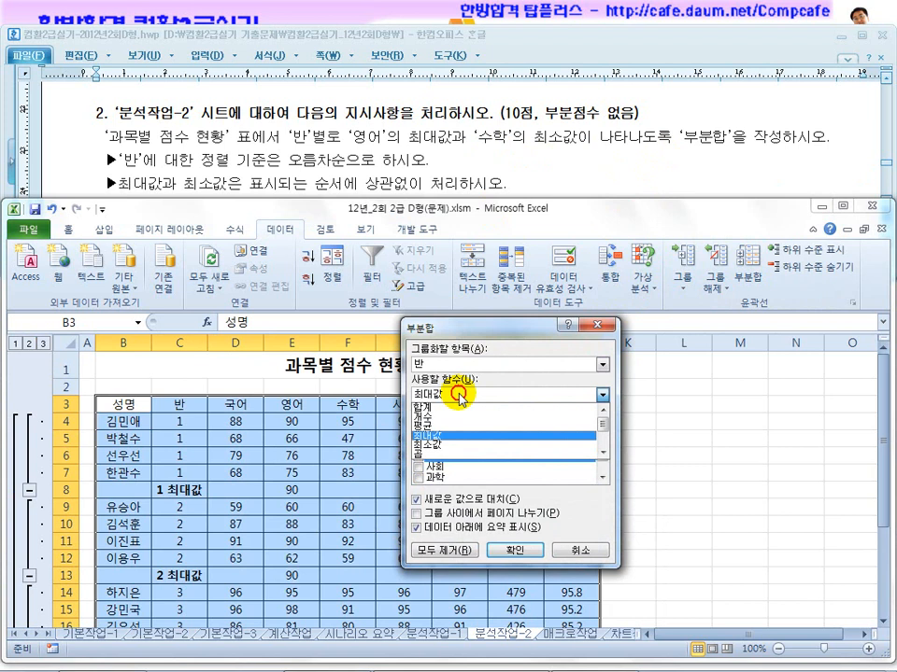
click(456, 446)
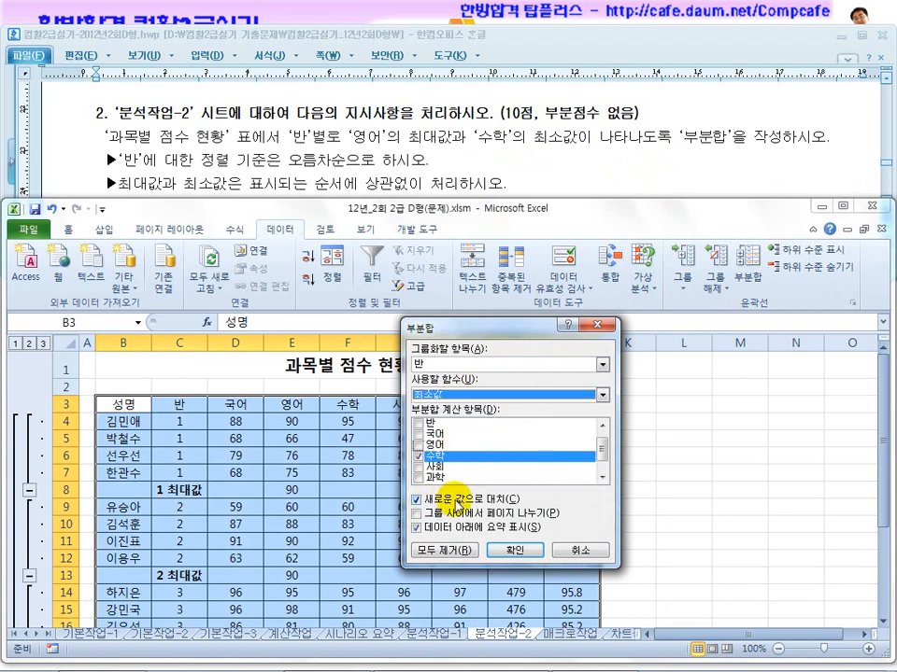
click(432, 502)
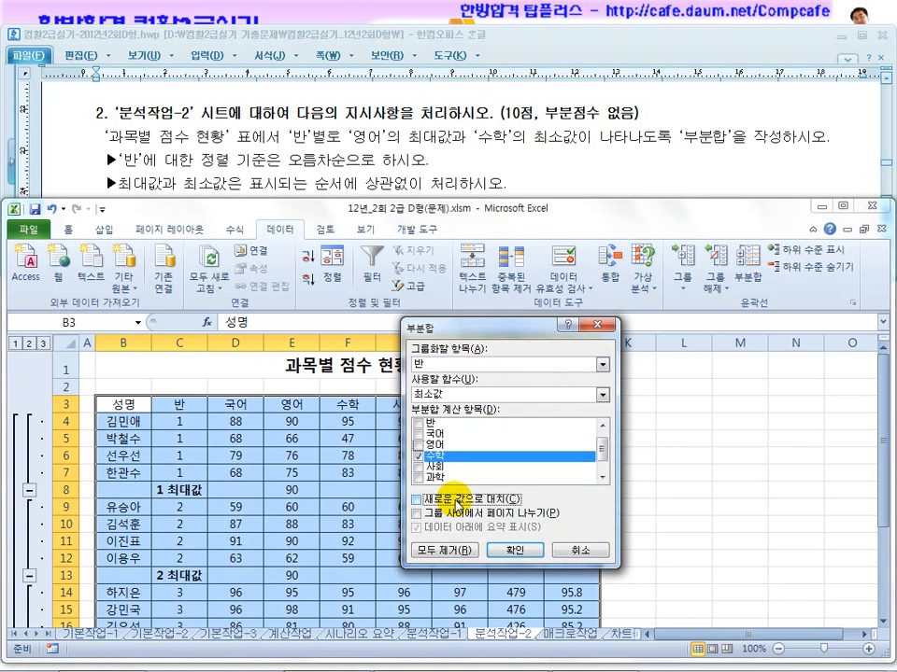
click(523, 552)
Check the 최소값 and 최대값 subtotal rows against the requirements of item 2 in the problem document
click(191, 489)
click(199, 507)
click(199, 491)
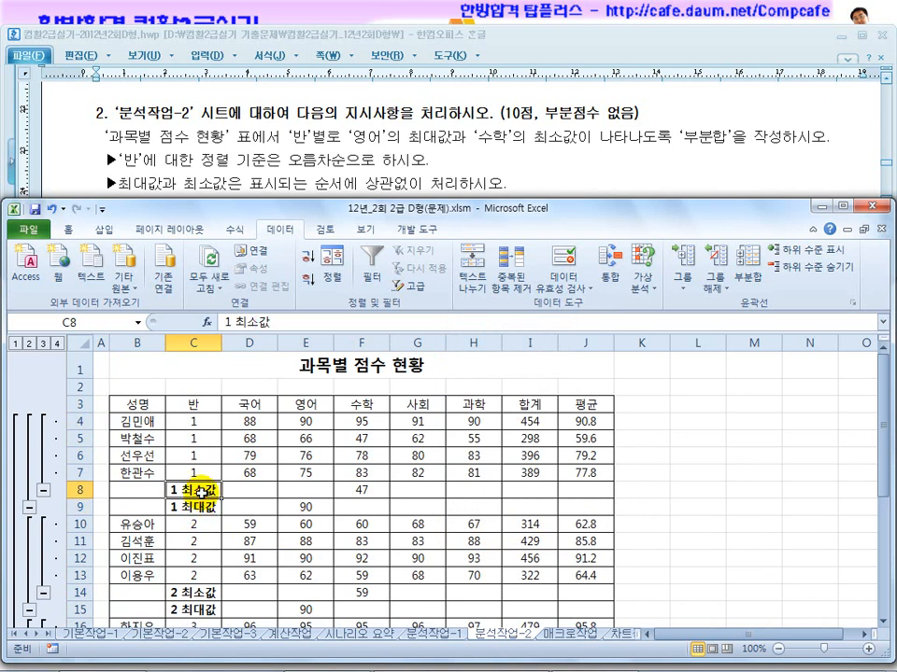
click(407, 183)
drag(408, 183, 344, 185)
drag(306, 137, 627, 144)
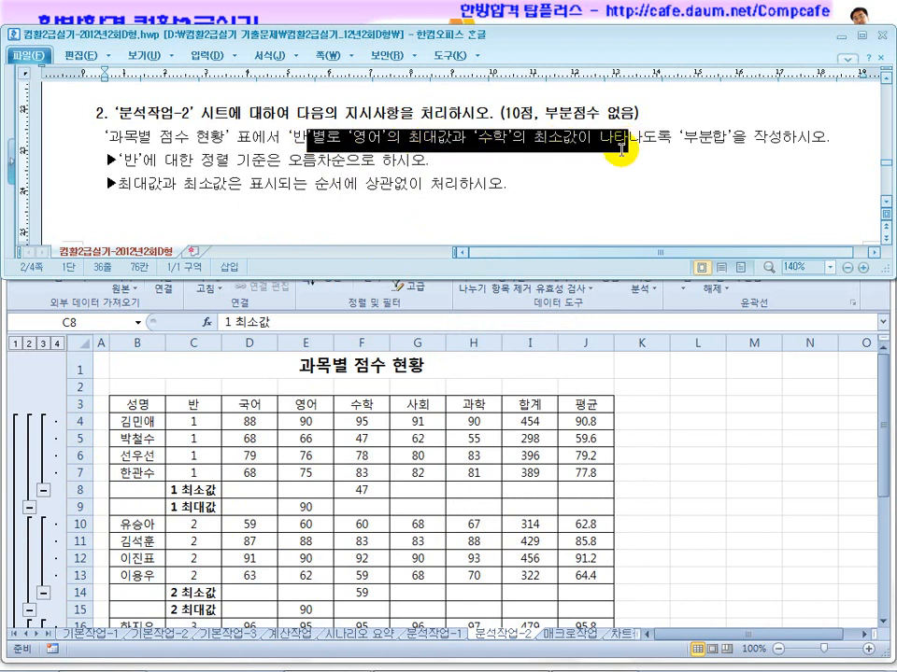
click(554, 195)
click(370, 446)
scroll(370, 445, down, 3)
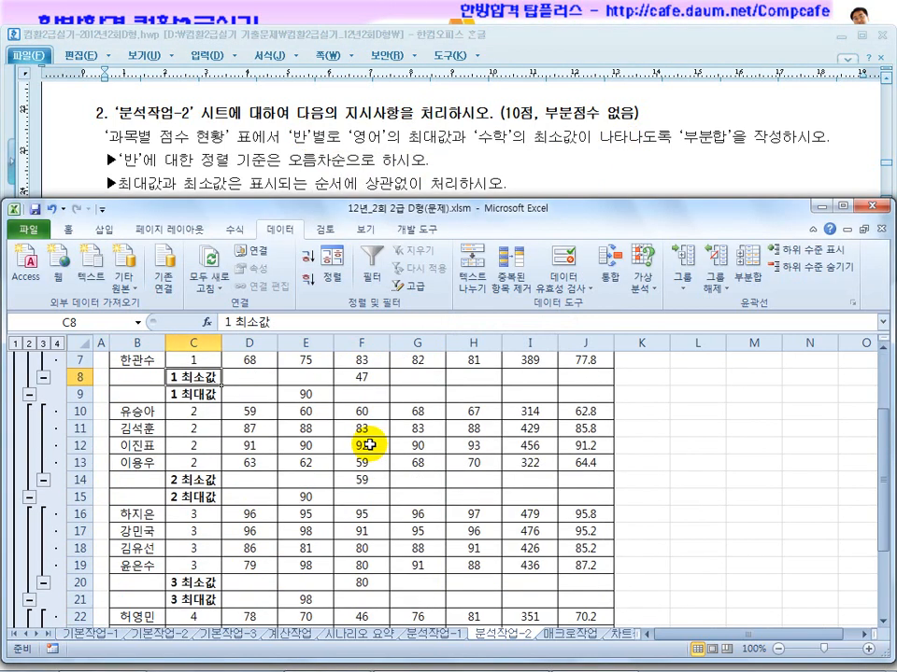
Move on to 문제4 in the problem document and open the 매크로작업 sheet in Excel
click(417, 163)
scroll(420, 236, down, 5)
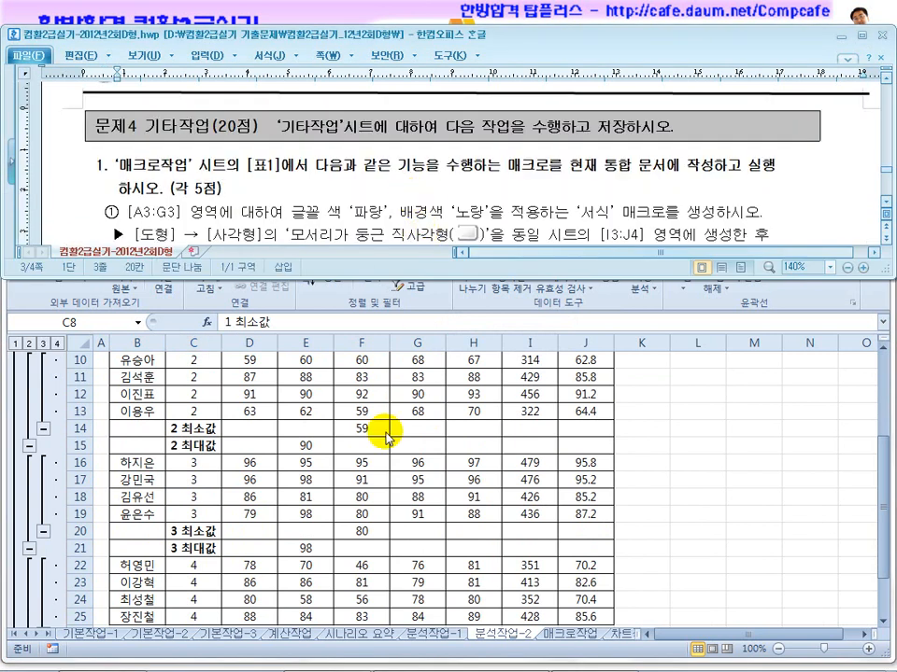
click(387, 369)
click(566, 636)
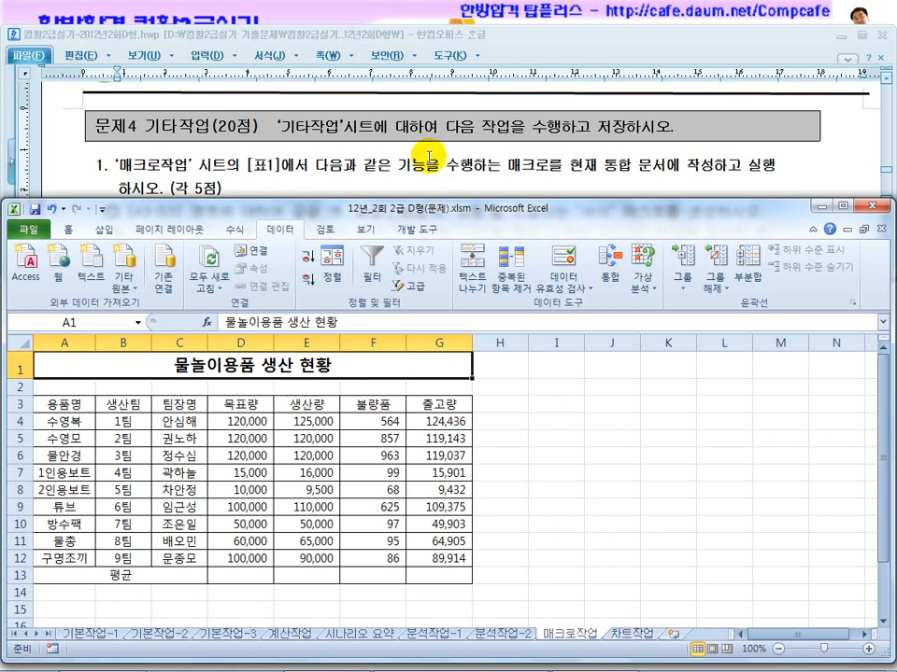
Read the 서식 and 평균 macro instructions and examine the 물놀이용품 생산 현황 table, including its empty 평균 row
click(425, 185)
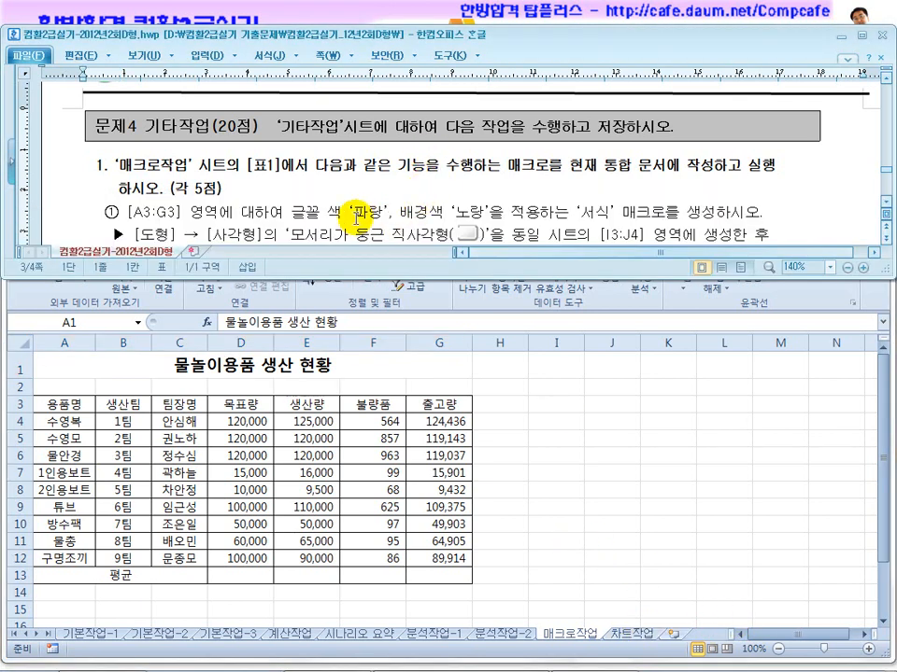
scroll(350, 210, down, 3)
click(550, 438)
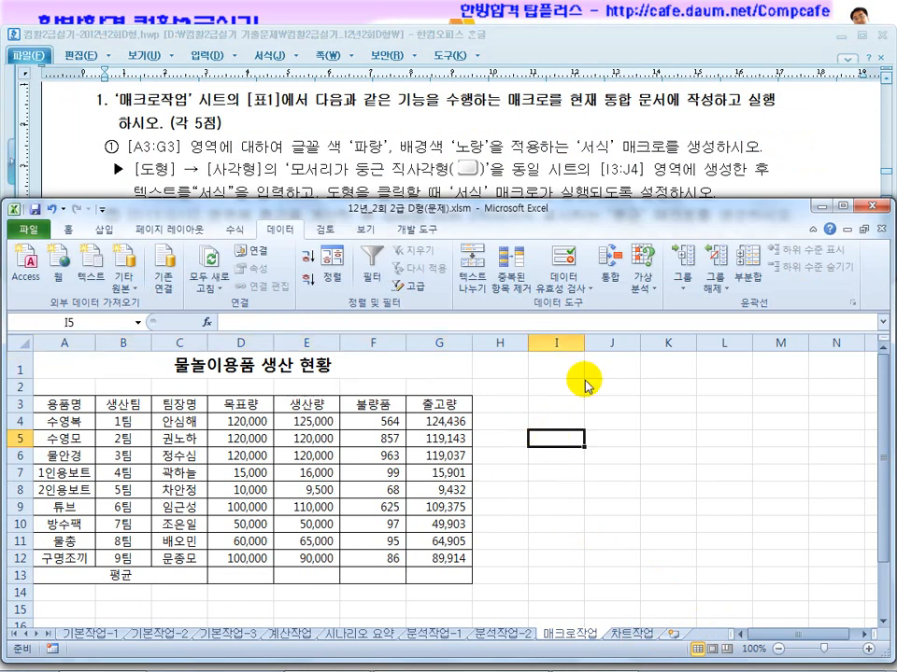
click(530, 187)
scroll(882, 203, down, 1)
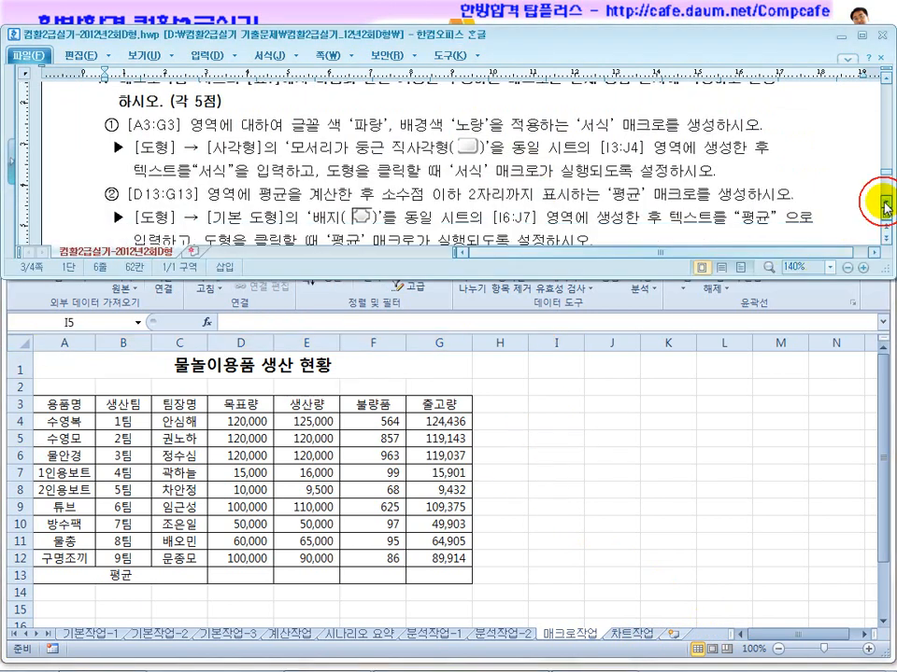
click(618, 481)
key(ctrl+Home)
click(370, 479)
drag(236, 578, 412, 579)
click(511, 493)
click(172, 605)
Start recording a macro named 서식, stored in 현재 통합 문서, from a cell outside the table
click(500, 438)
click(417, 229)
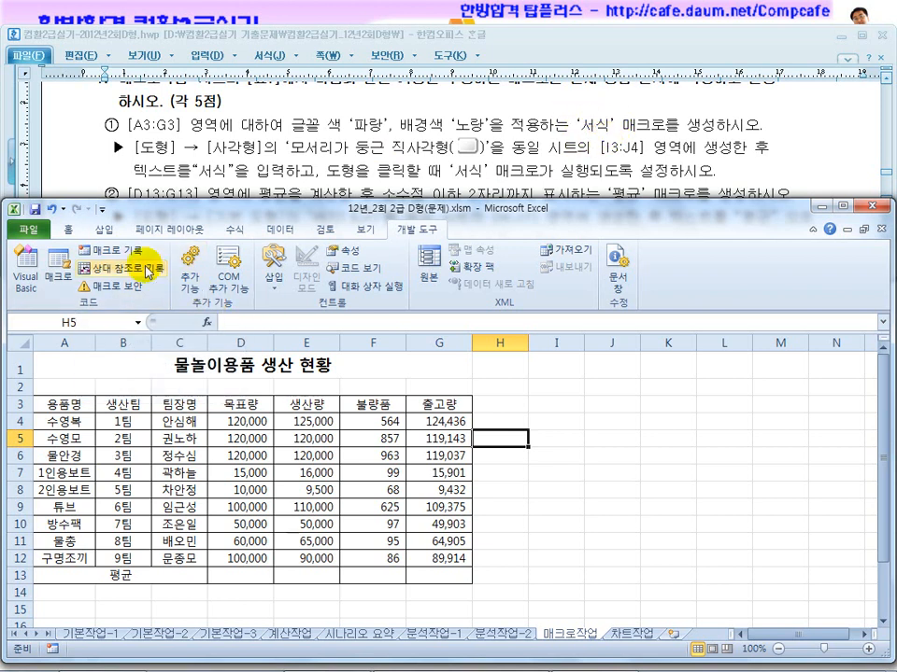
click(105, 250)
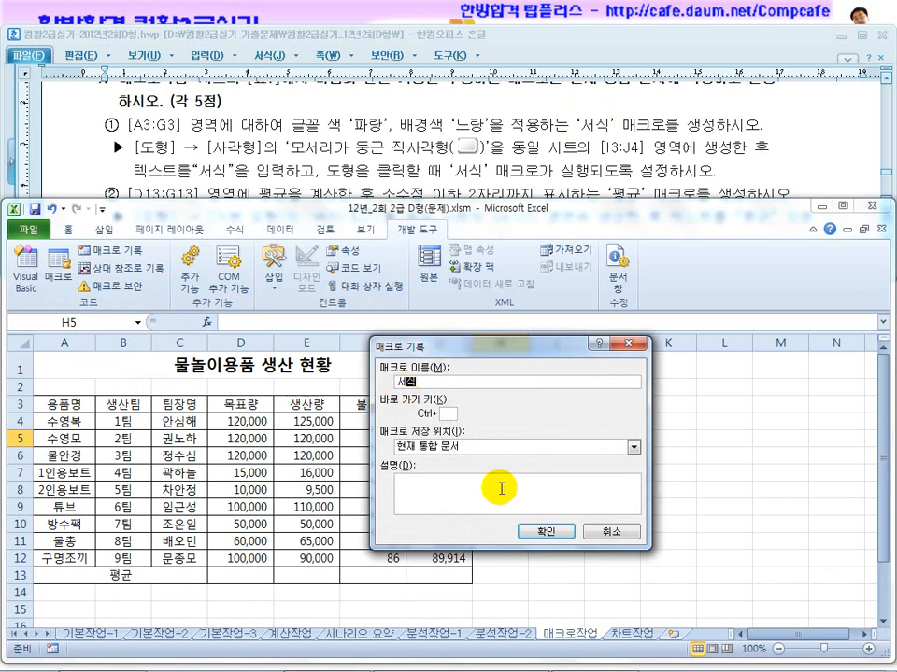
click(539, 535)
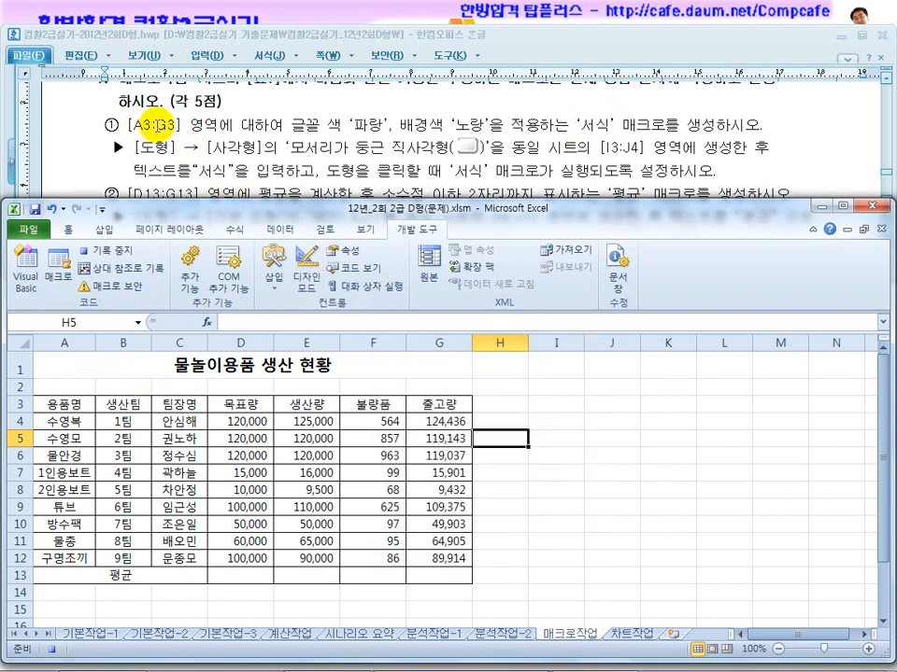
Give the header range A3:G3 the font colour 파랑 and the fill colour 노랑
drag(67, 404, 448, 411)
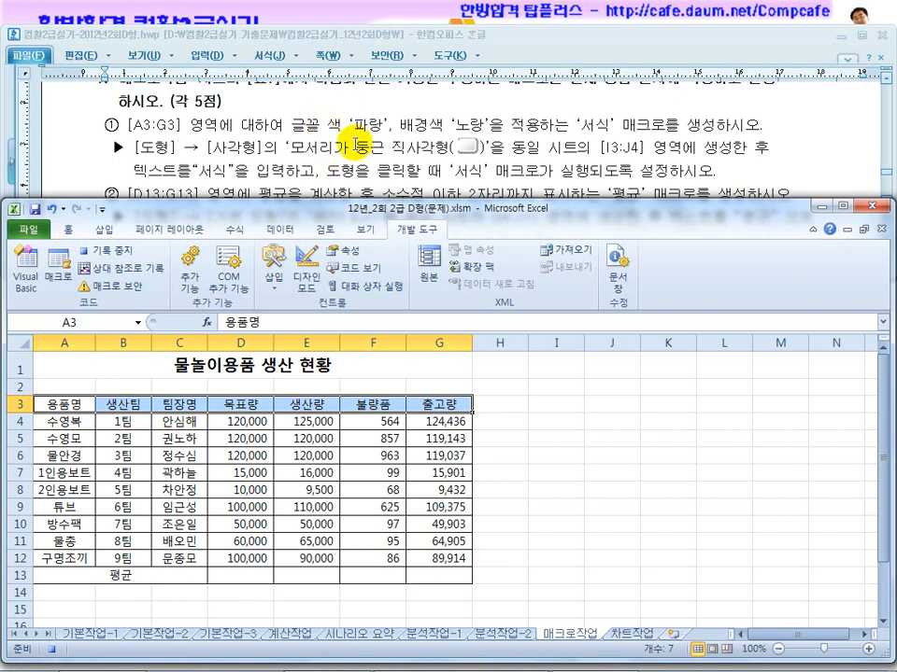
click(69, 230)
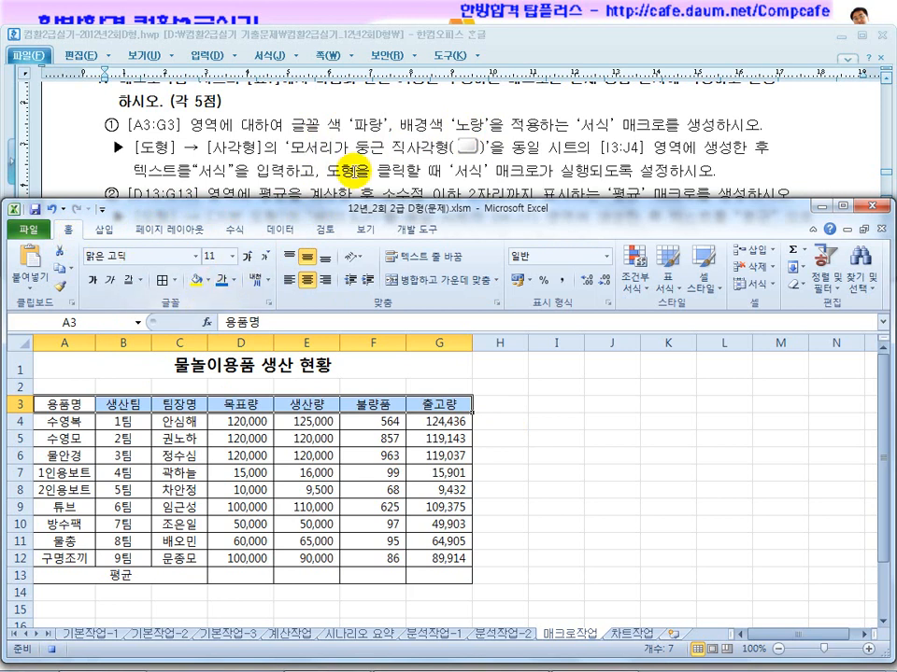
click(233, 279)
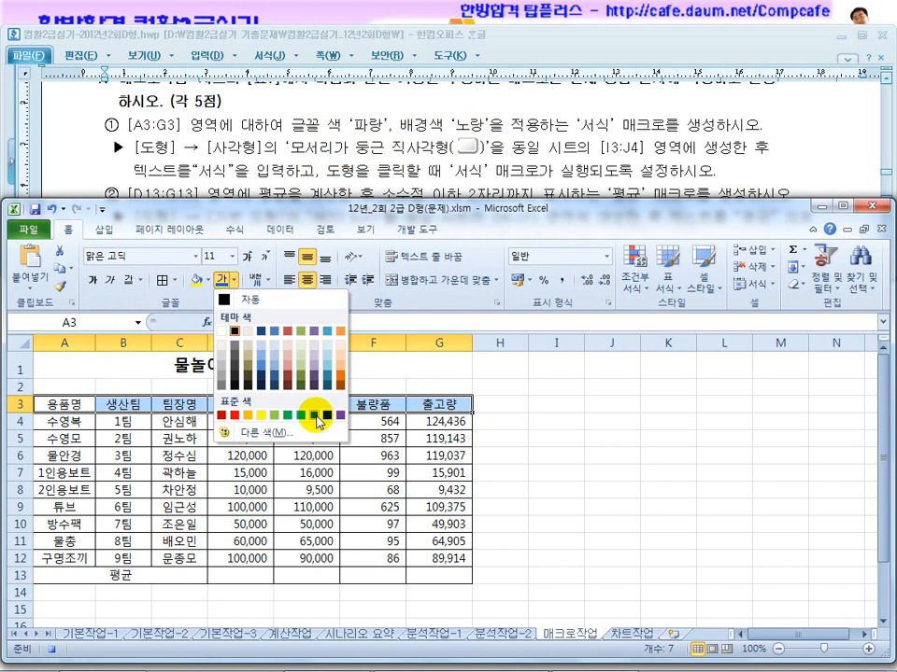
click(316, 414)
click(207, 280)
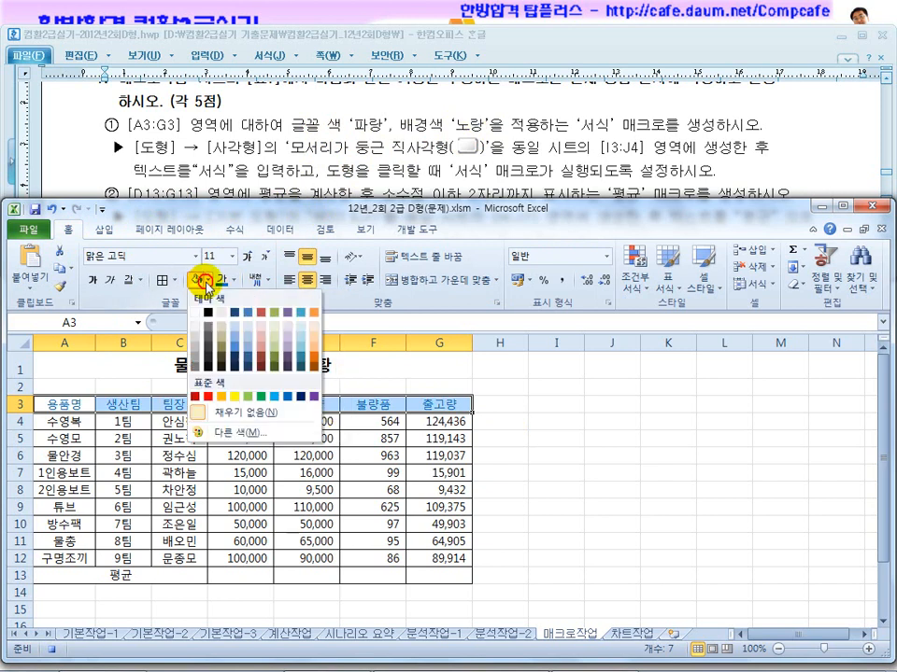
click(235, 397)
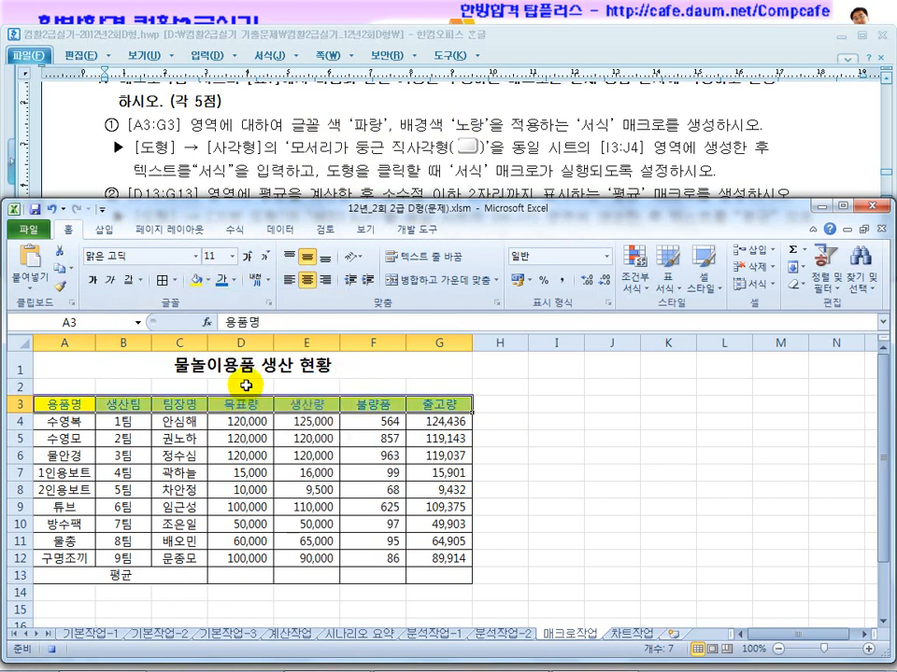
Deselect the header range by selecting an empty cell and stop recording the 서식 macro
click(551, 406)
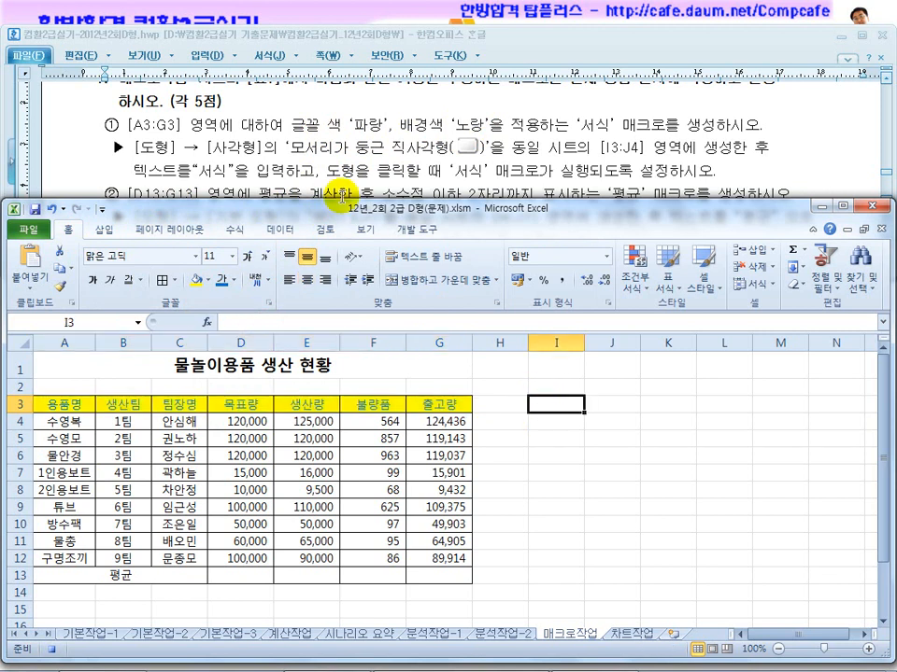
click(423, 239)
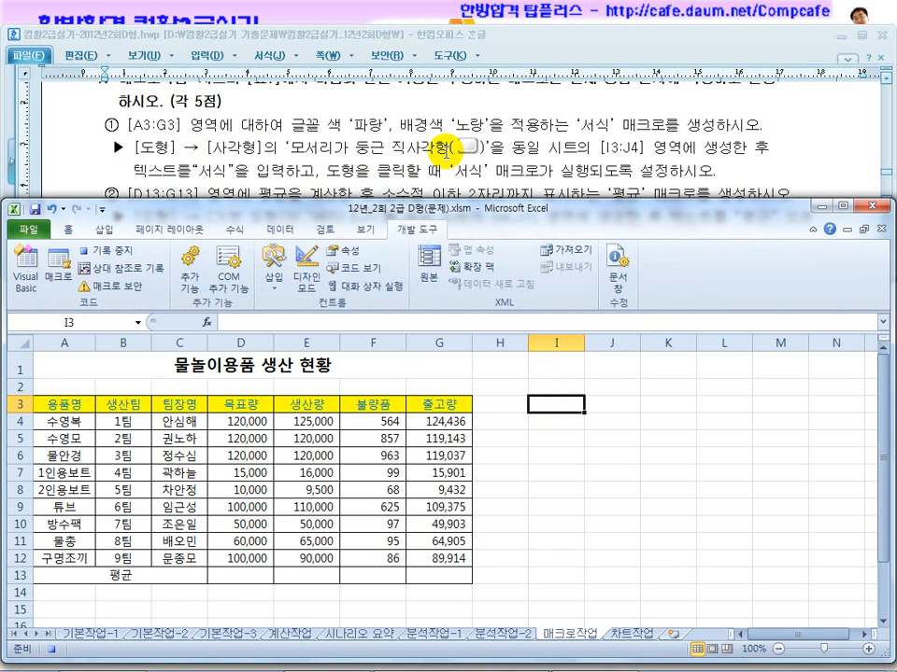
click(121, 260)
click(556, 438)
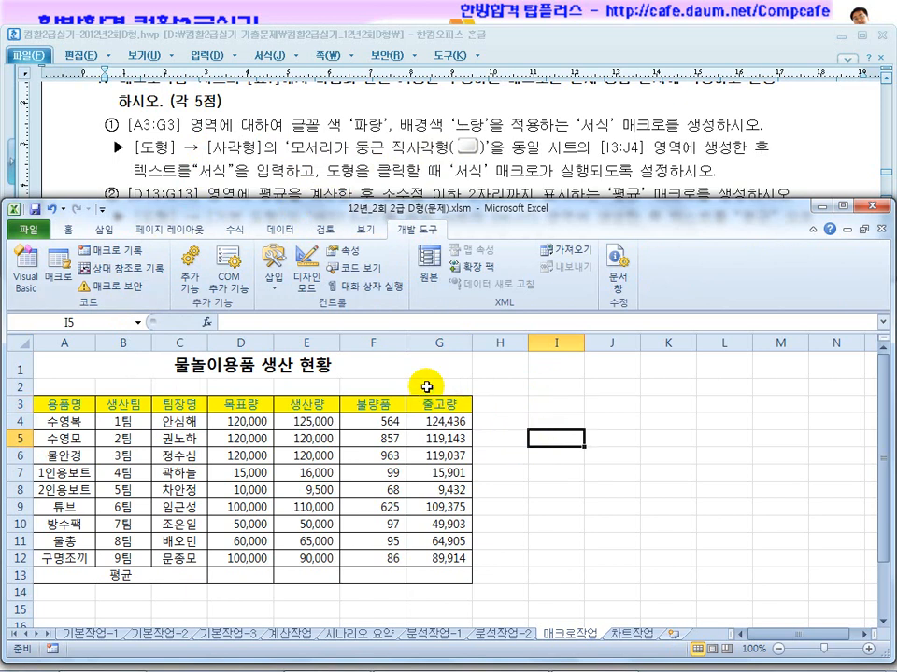
Read item ② of the macro instructions and start recording a macro named 평균 in 현재 통합 문서
click(320, 178)
click(888, 210)
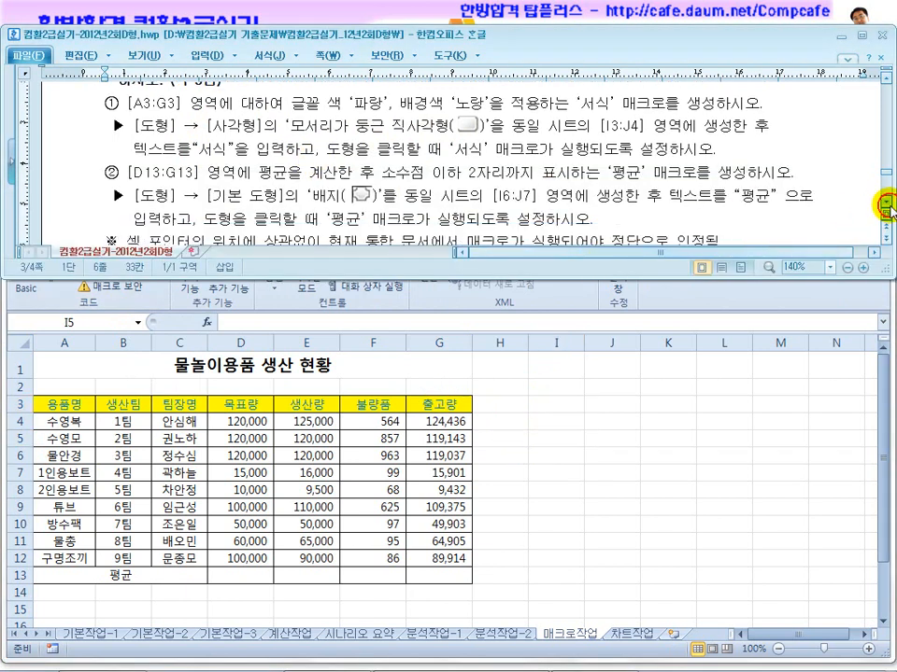
click(887, 210)
drag(309, 151, 431, 150)
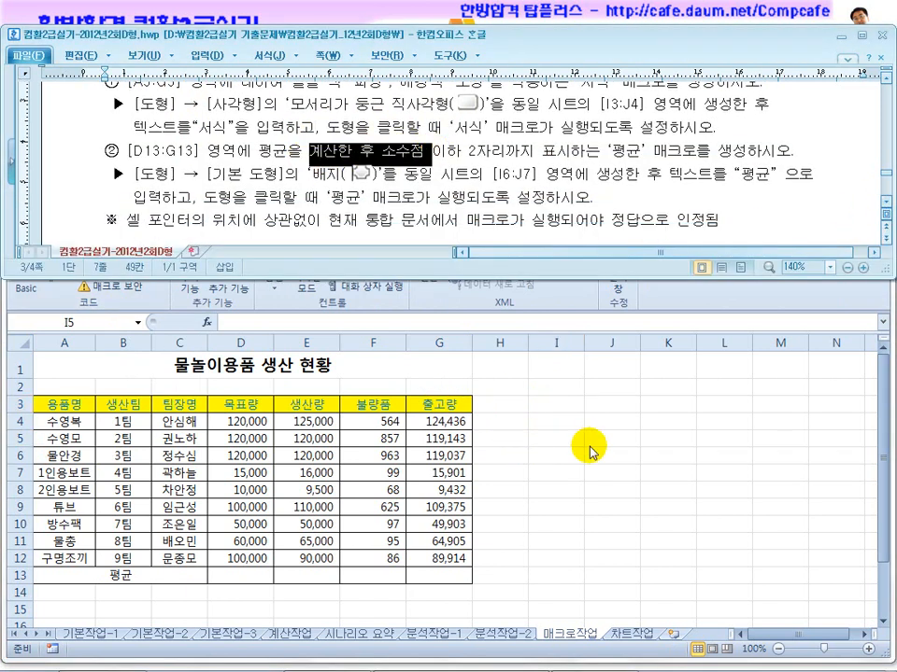
click(583, 445)
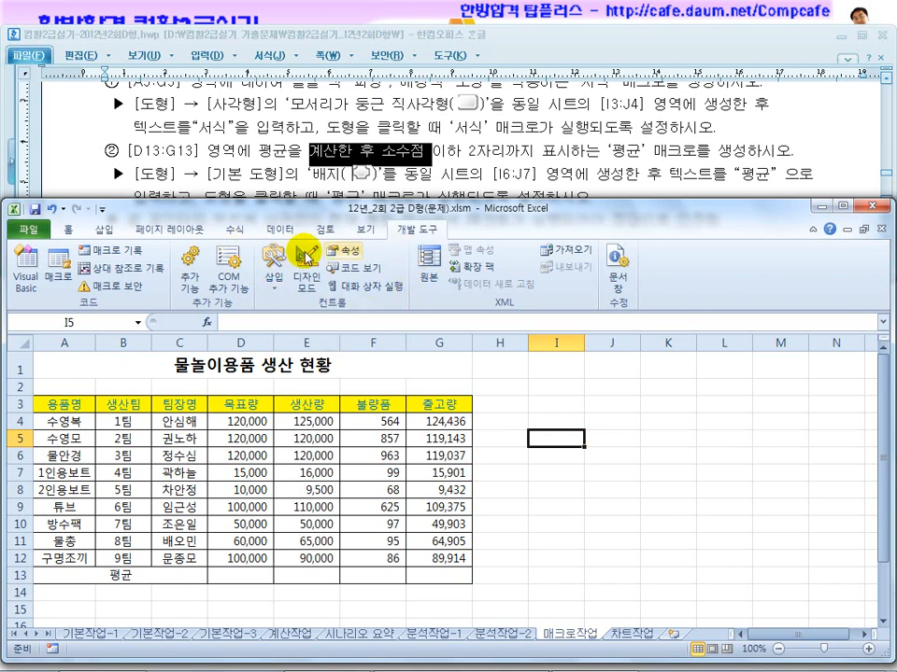
click(130, 254)
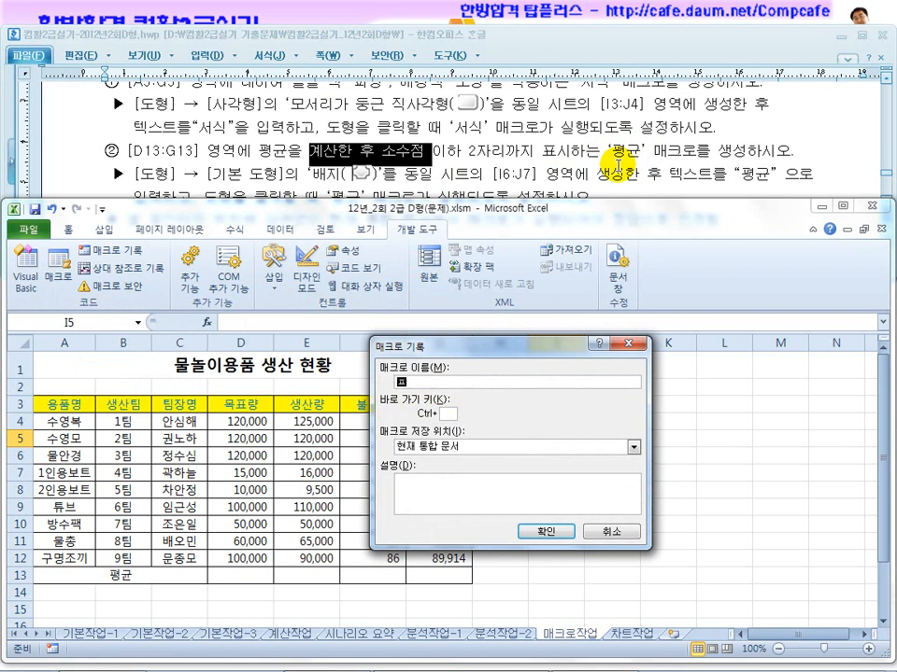
click(547, 530)
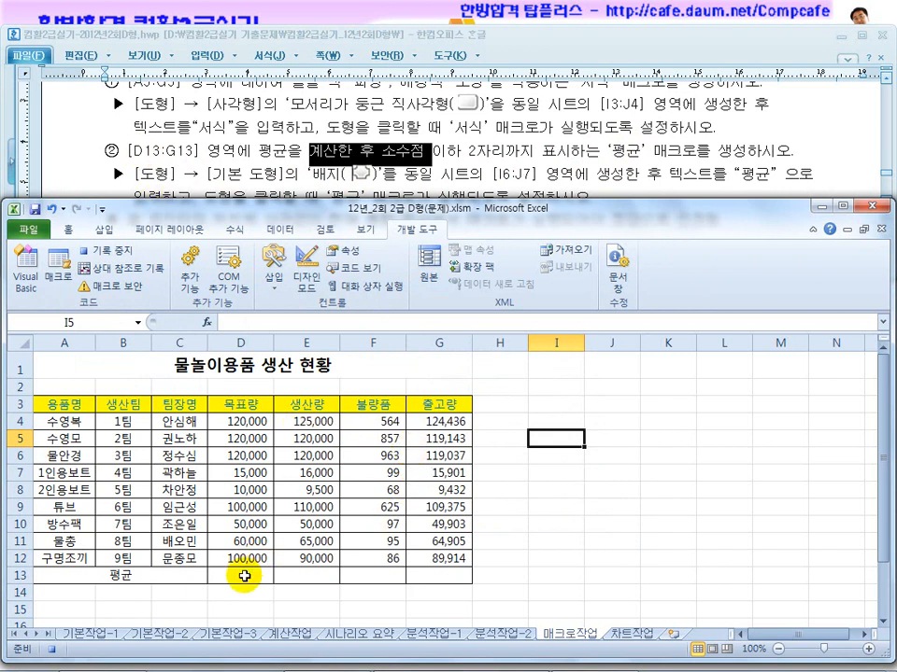
Recheck the averaging requirement in item ② and enter =AVERAGE(D4:D12) in D13 for the 목표량 average
click(299, 456)
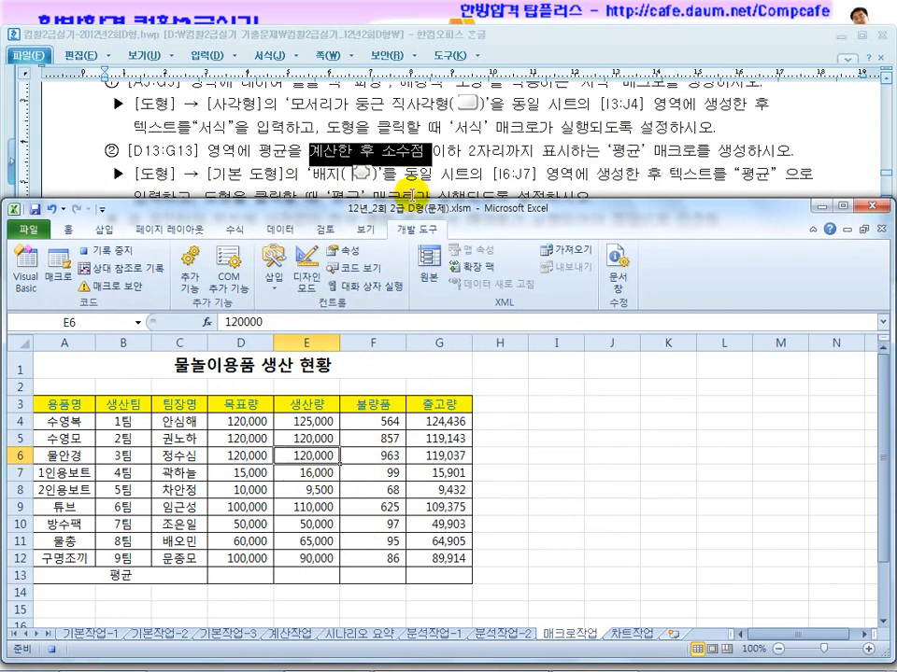
click(290, 161)
drag(324, 154, 447, 157)
click(523, 152)
click(226, 574)
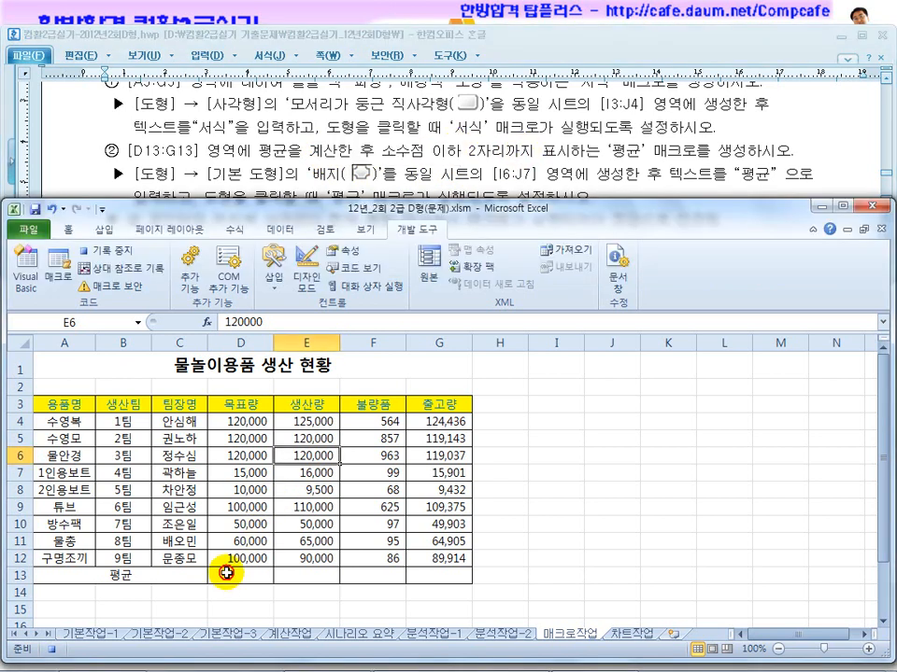
click(226, 573)
text(=)
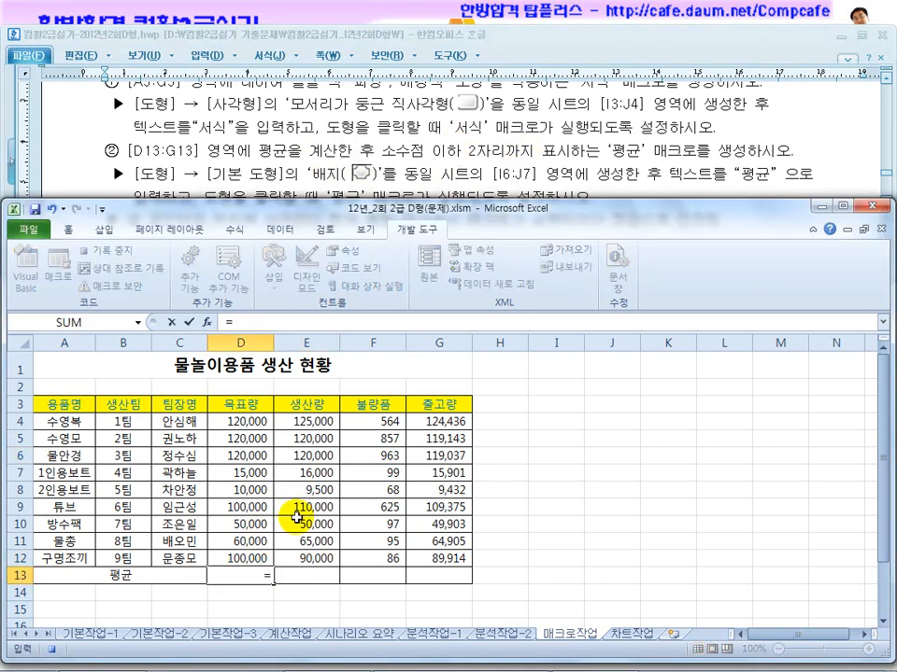
text(average)
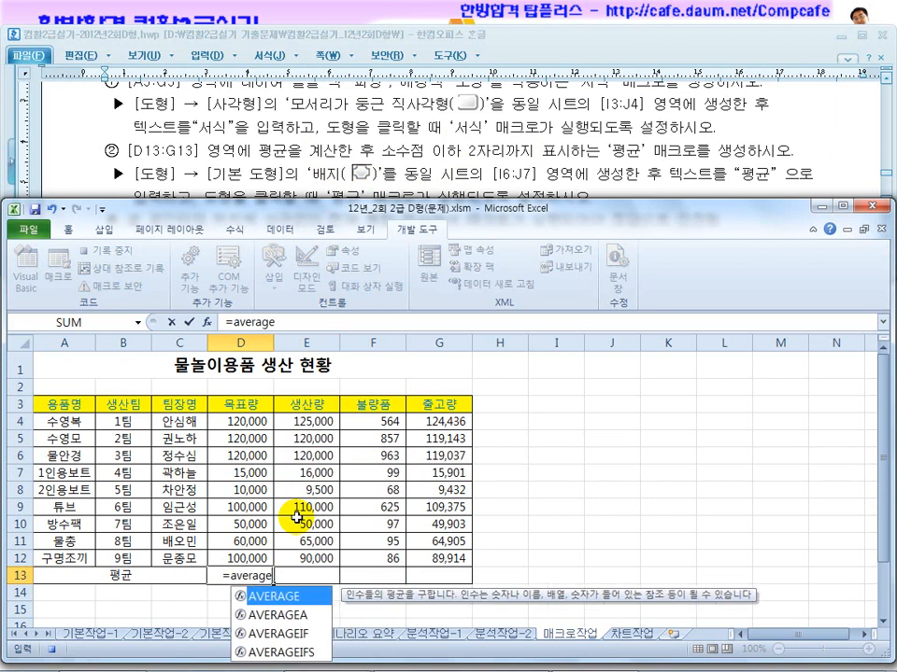
text(()
drag(241, 421, 250, 551)
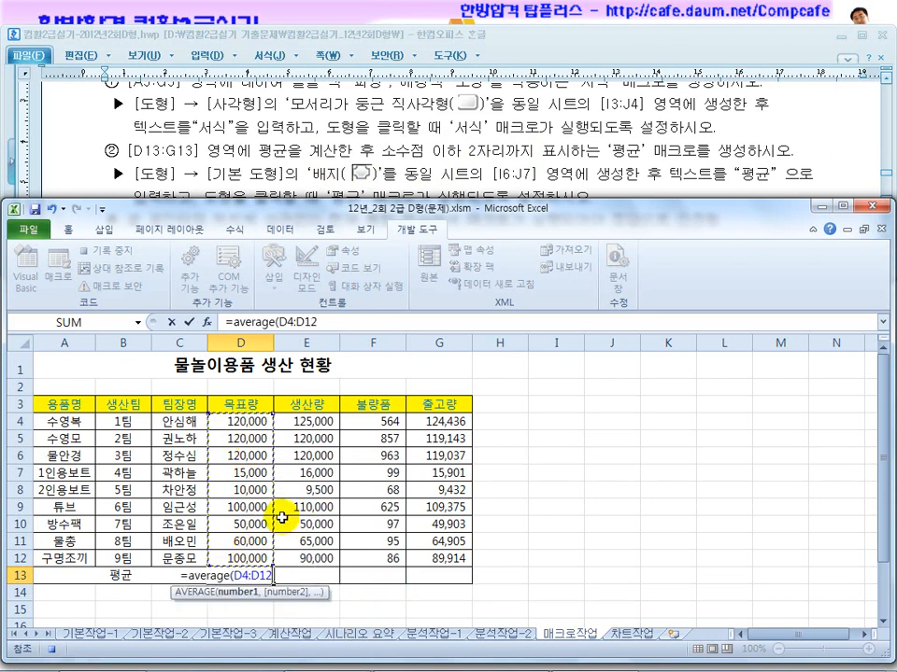
text())
key(Return)
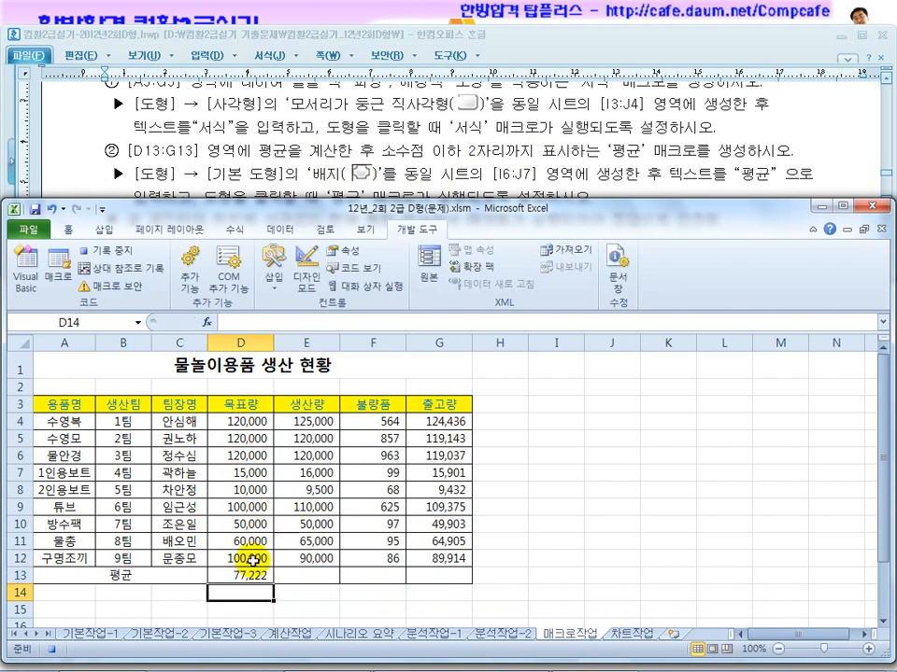
click(257, 580)
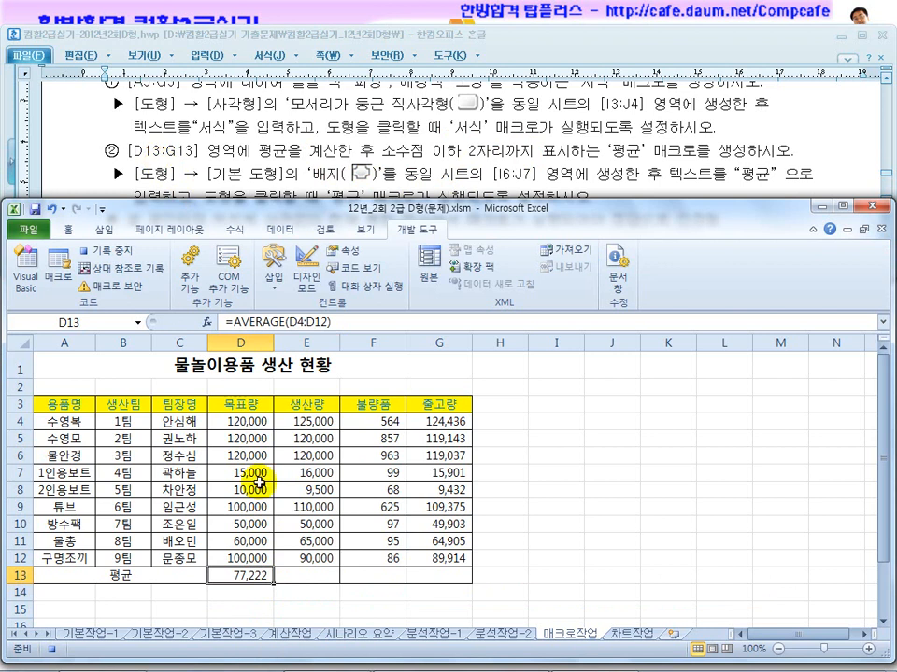
Copy the average formula from D13 across to G13 and show D13:G13 with two decimal places
drag(277, 586, 476, 588)
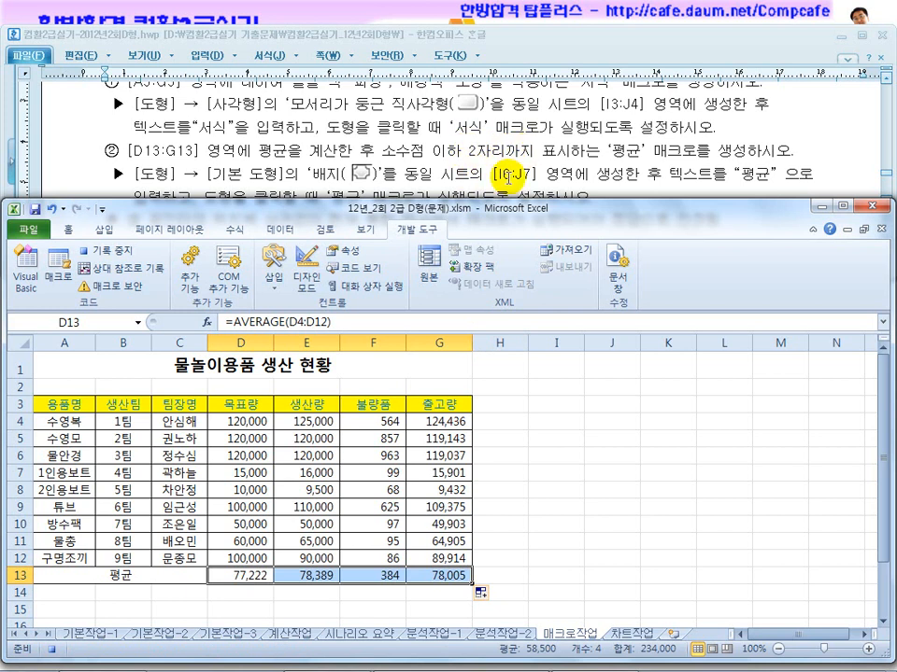
click(68, 229)
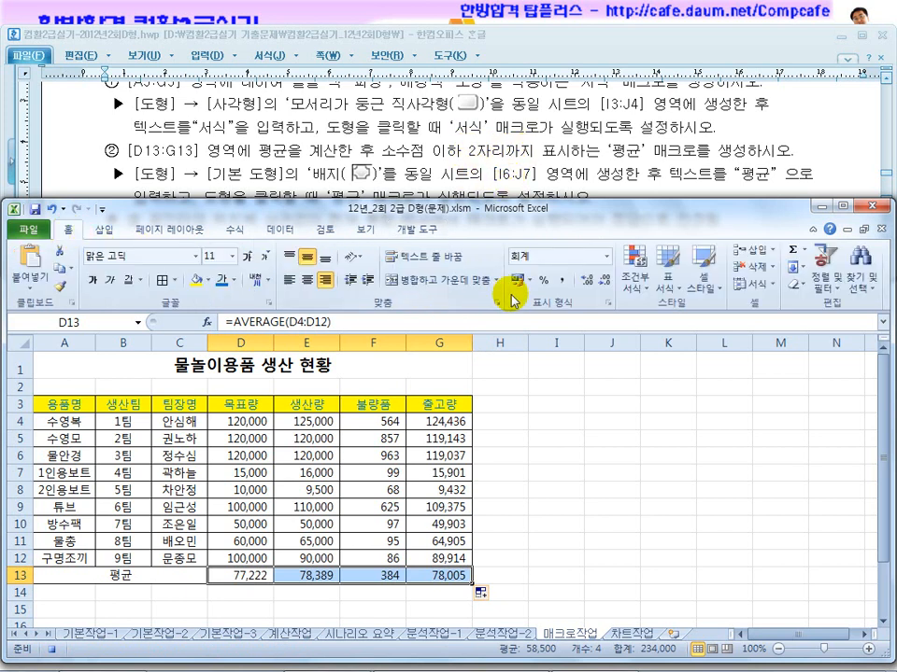
click(588, 280)
click(588, 280)
click(602, 280)
click(602, 280)
click(587, 280)
click(587, 280)
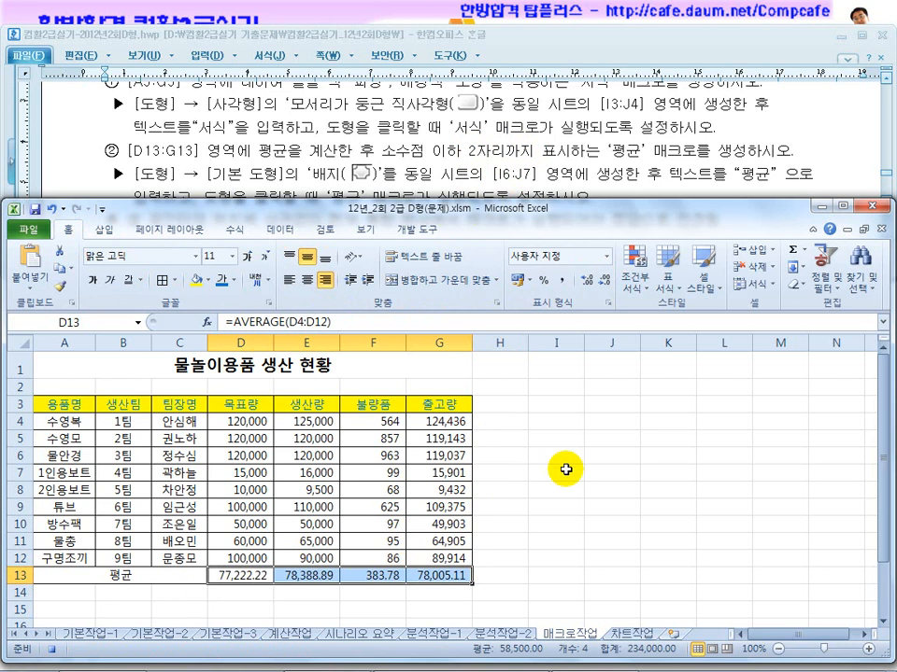
Deselect the averages by selecting an empty cell and stop recording the 평균 macro
click(566, 470)
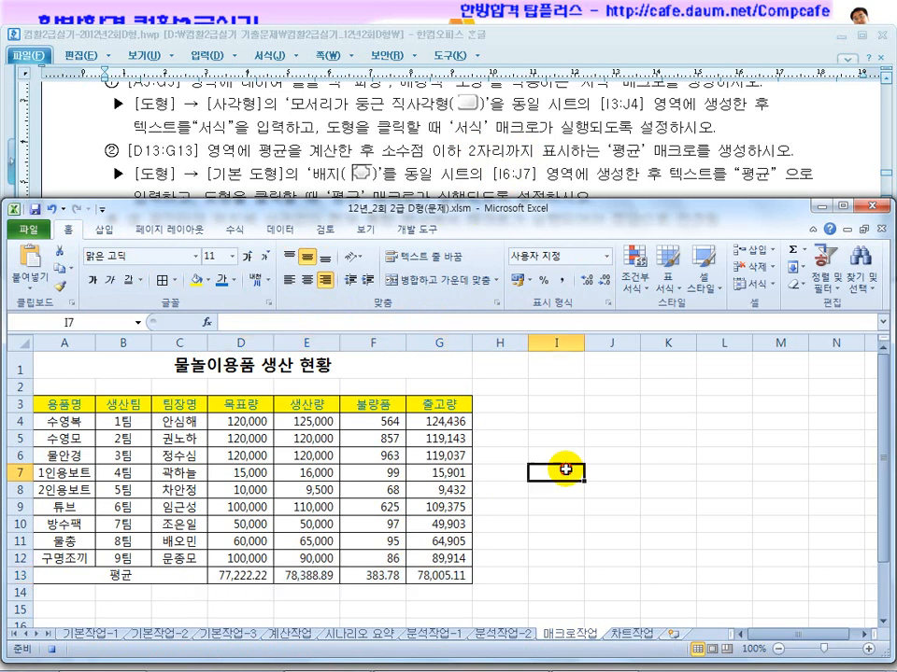
click(416, 229)
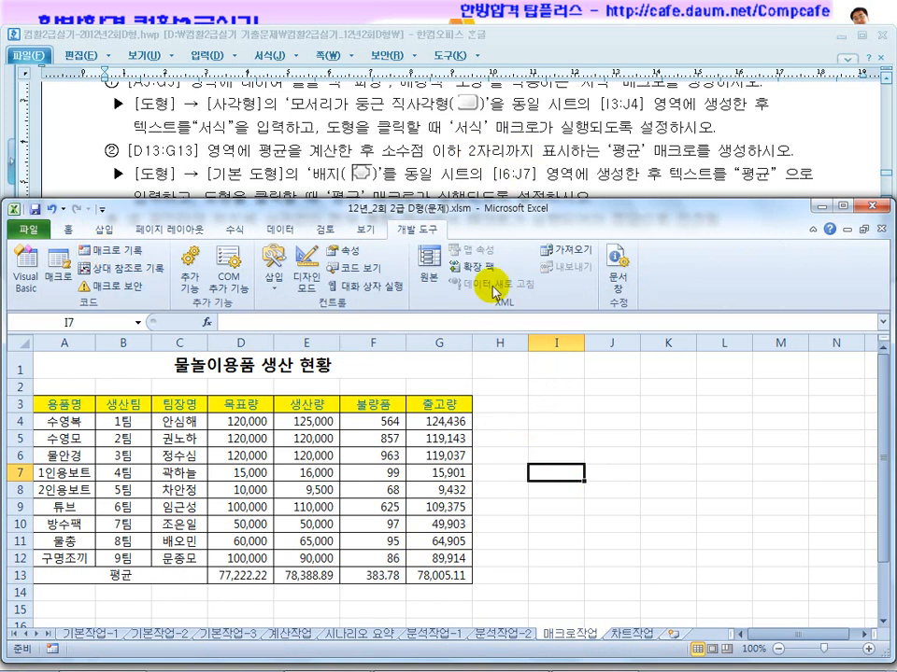
Draw a rounded rectangle (모서리가 둥근 직사각형) covering cells I3:J4
click(100, 230)
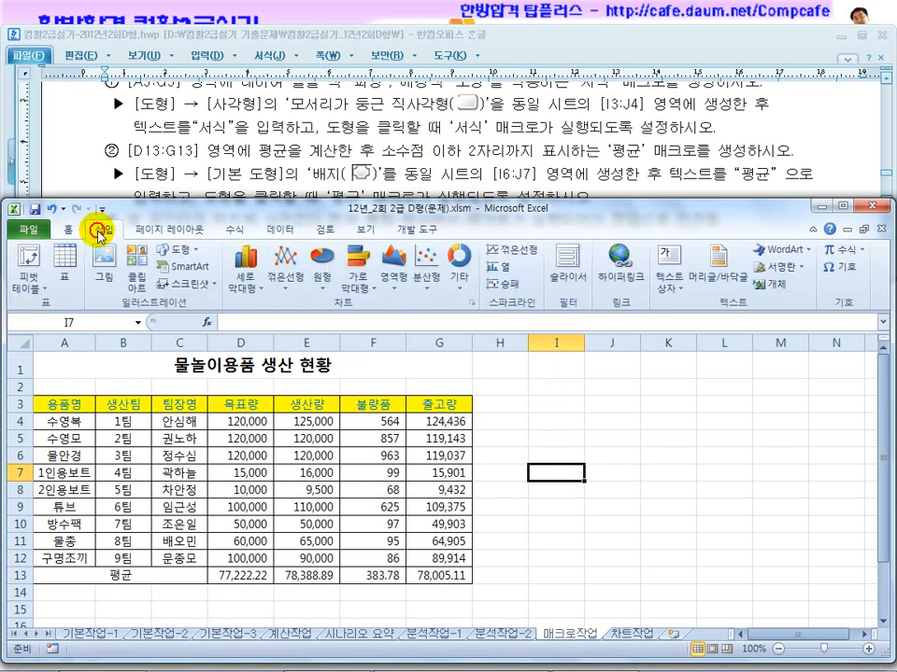
click(177, 250)
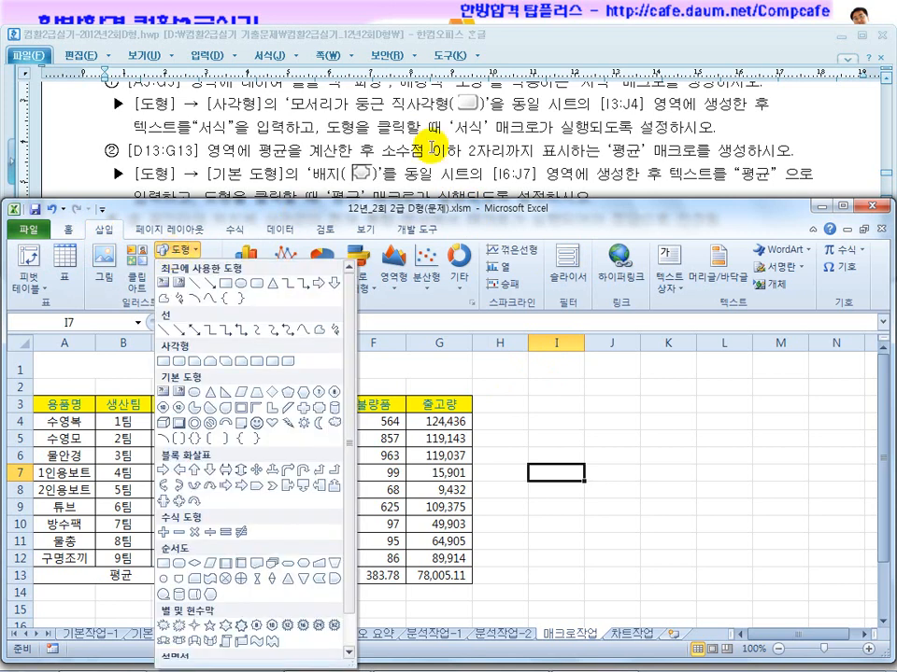
click(180, 360)
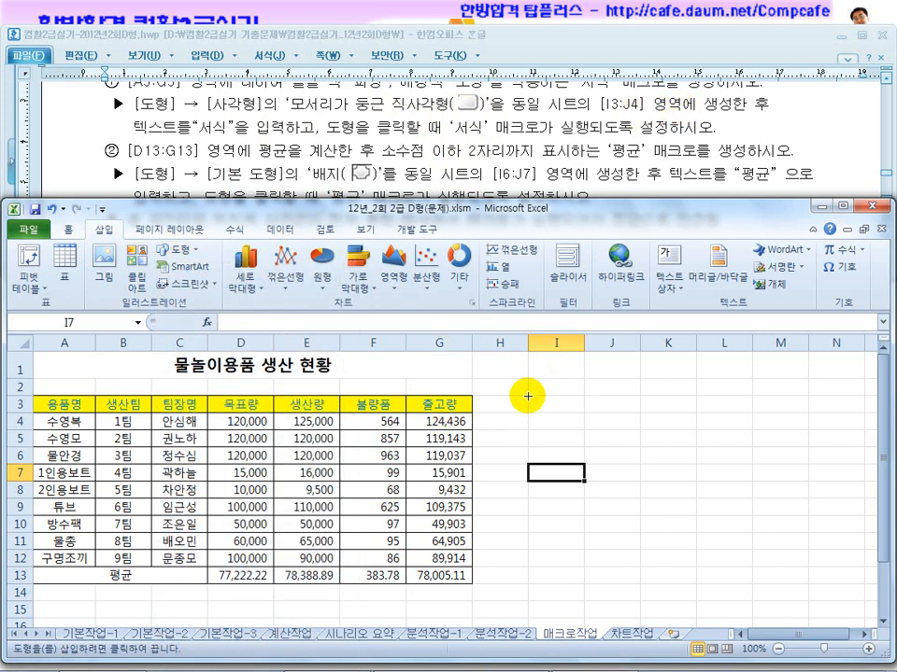
mouse_move(528, 396)
mouse_down()
mouse_move(569, 425)
mouse_move(629, 444)
mouse_move(633, 433)
mouse_up()
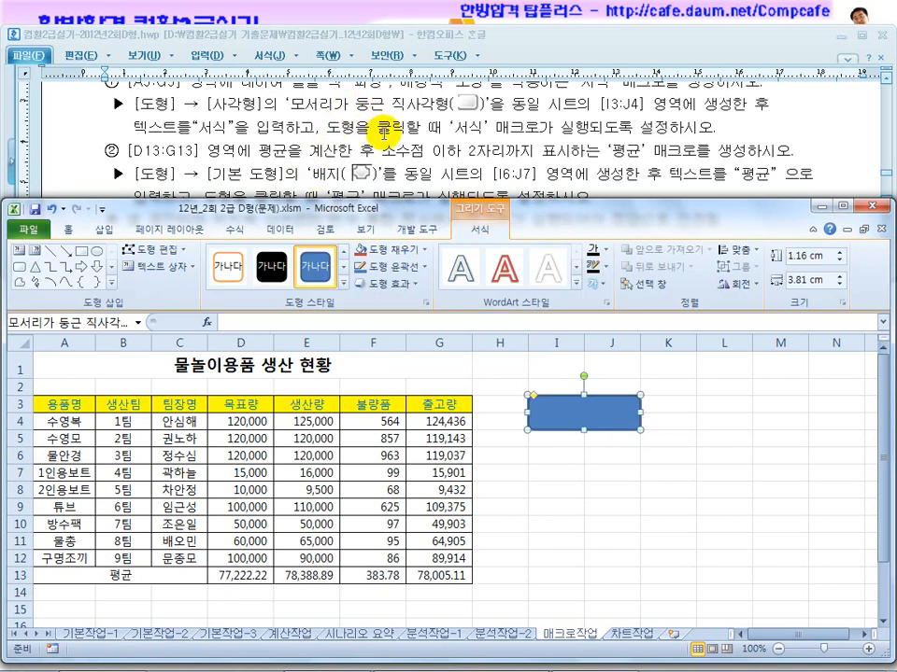
Reread the shape requirement in item ① and label the rounded rectangle 서식
click(383, 133)
scroll(383, 132, up, 1)
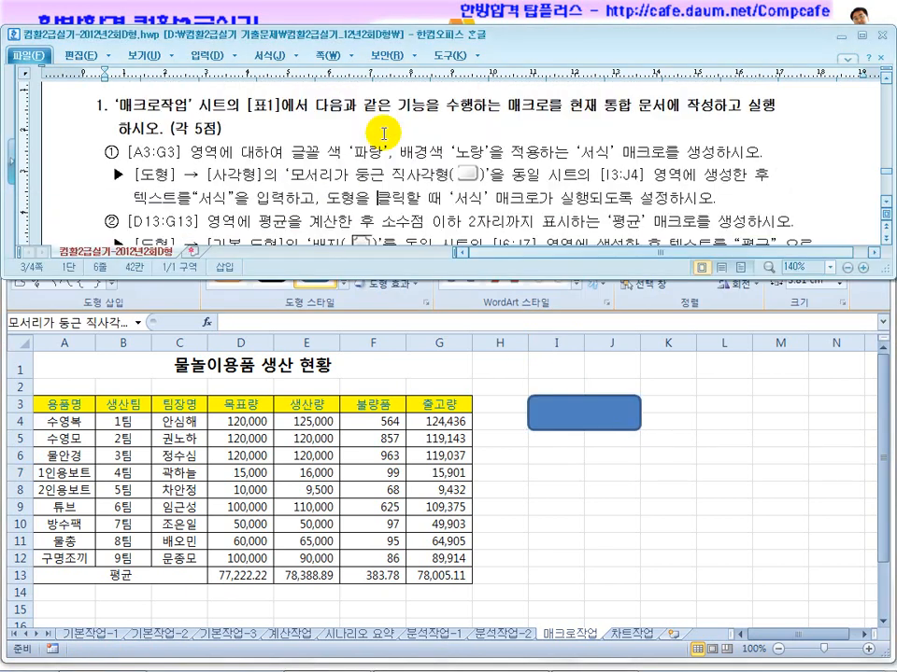
drag(257, 175, 365, 175)
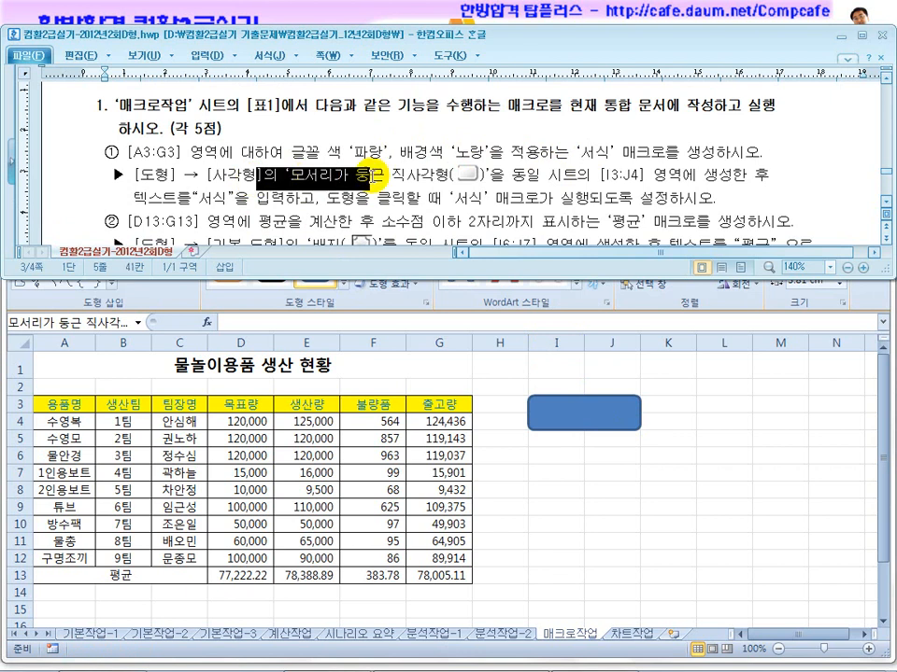
drag(192, 197, 408, 195)
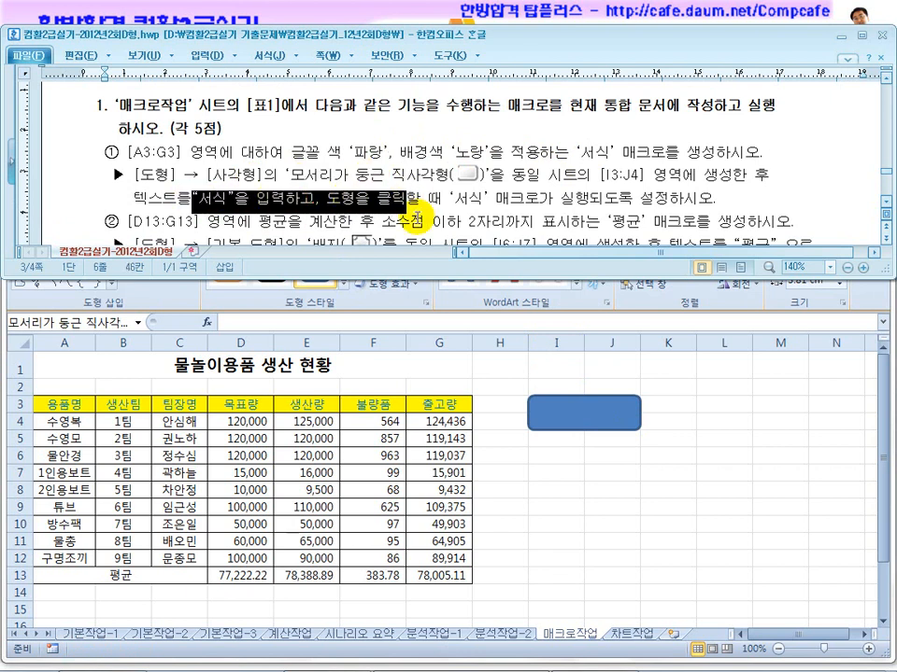
click(565, 420)
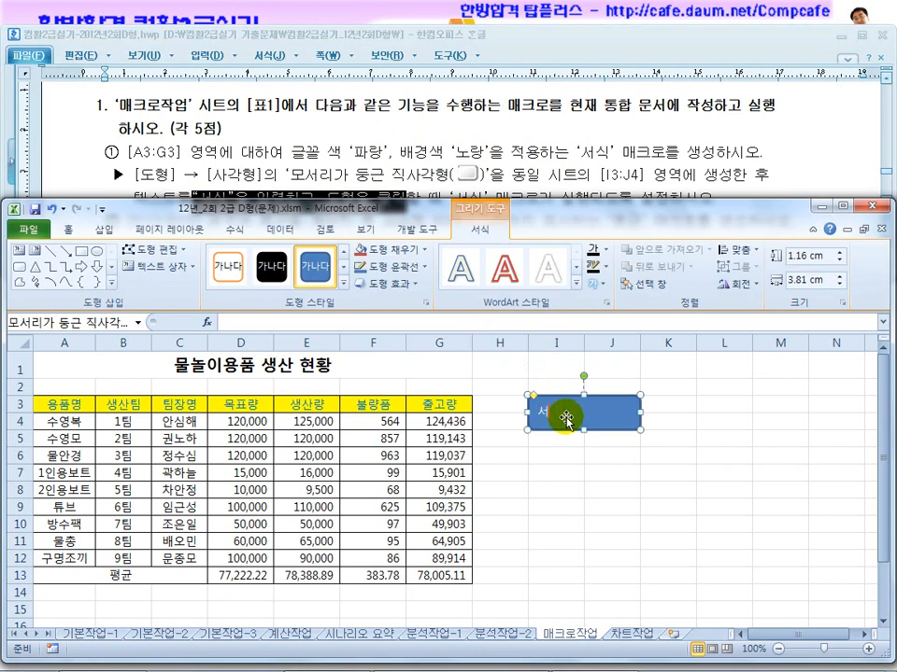
click(574, 486)
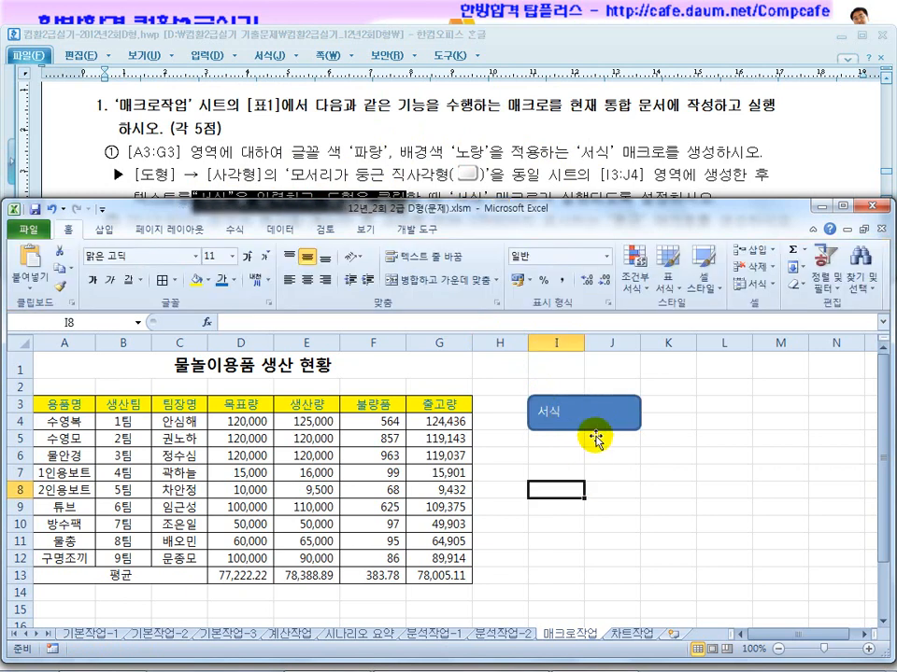
Assign the 서식 macro to the rounded rectangle and deselect the shape
right_click(595, 435)
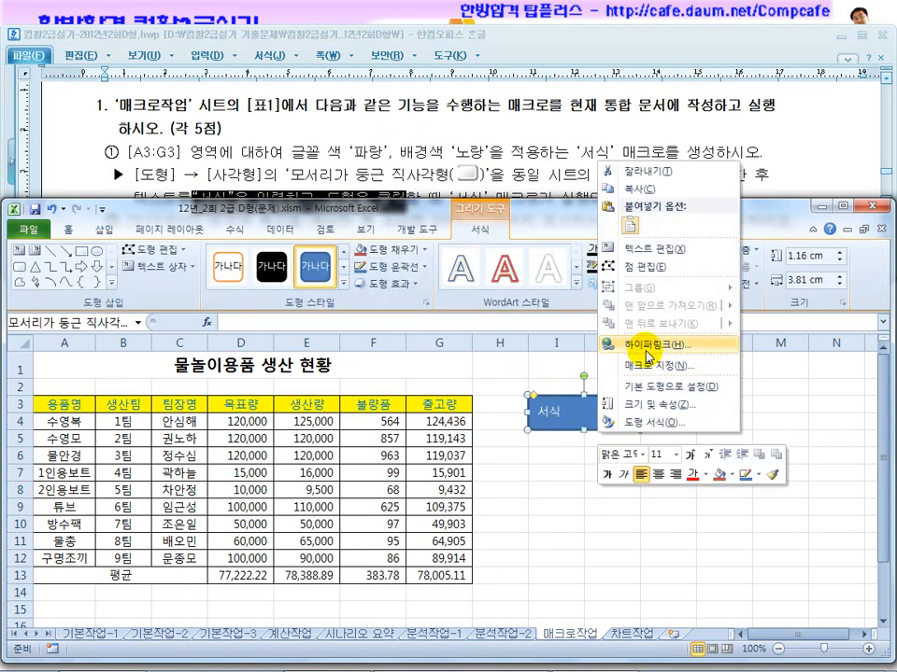
click(649, 367)
click(497, 281)
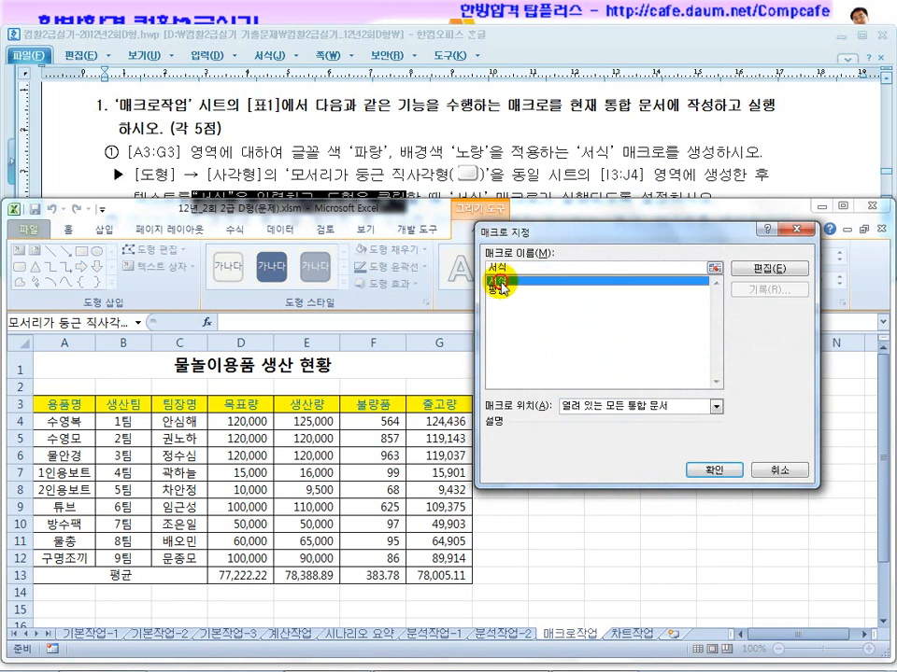
click(719, 470)
click(593, 511)
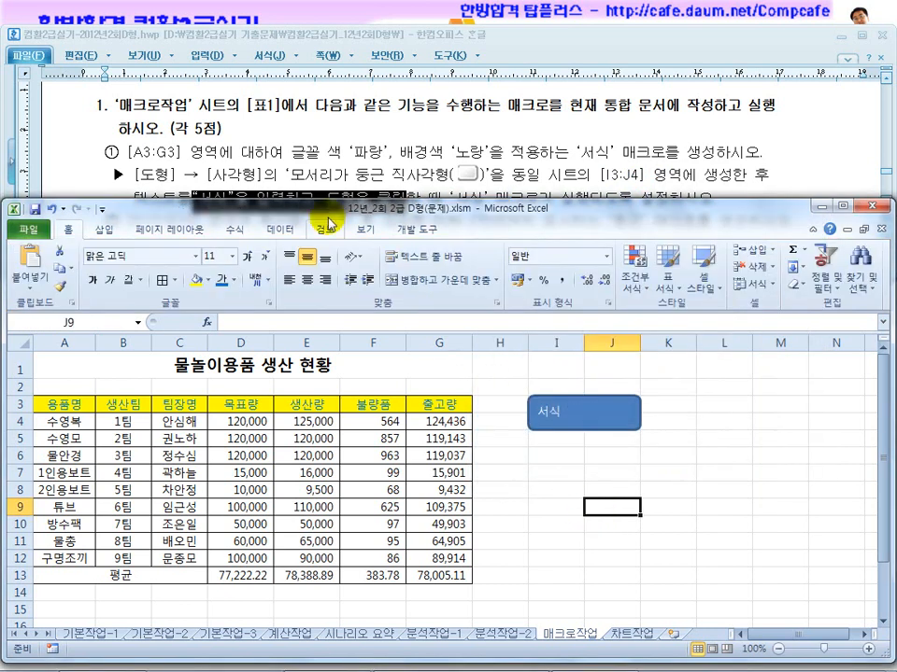
Read the shape requirement in item ② and draw a 배지 basic shape covering cells I6:J7
click(350, 151)
scroll(345, 159, down, 2)
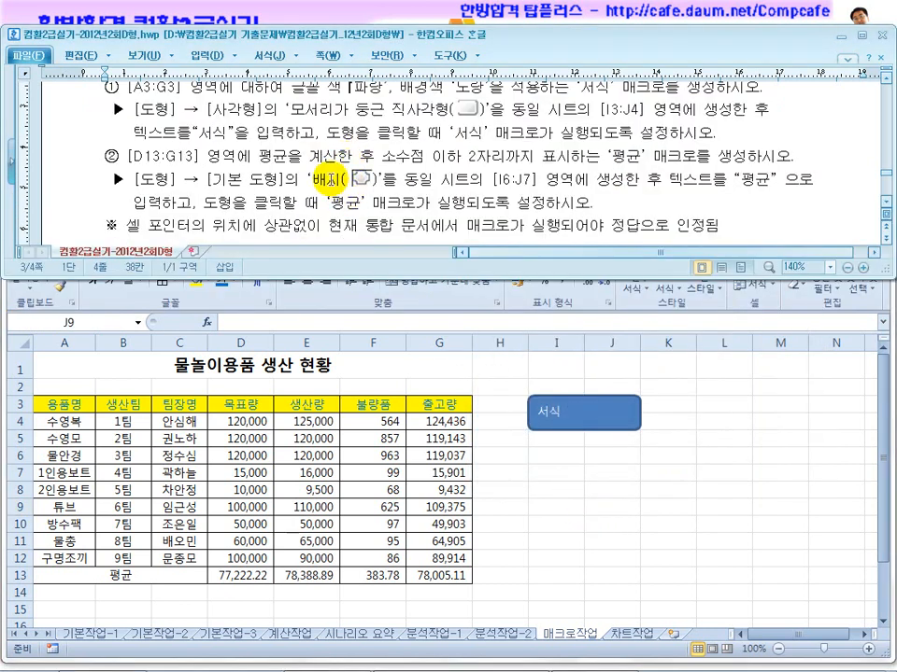
click(534, 515)
click(103, 240)
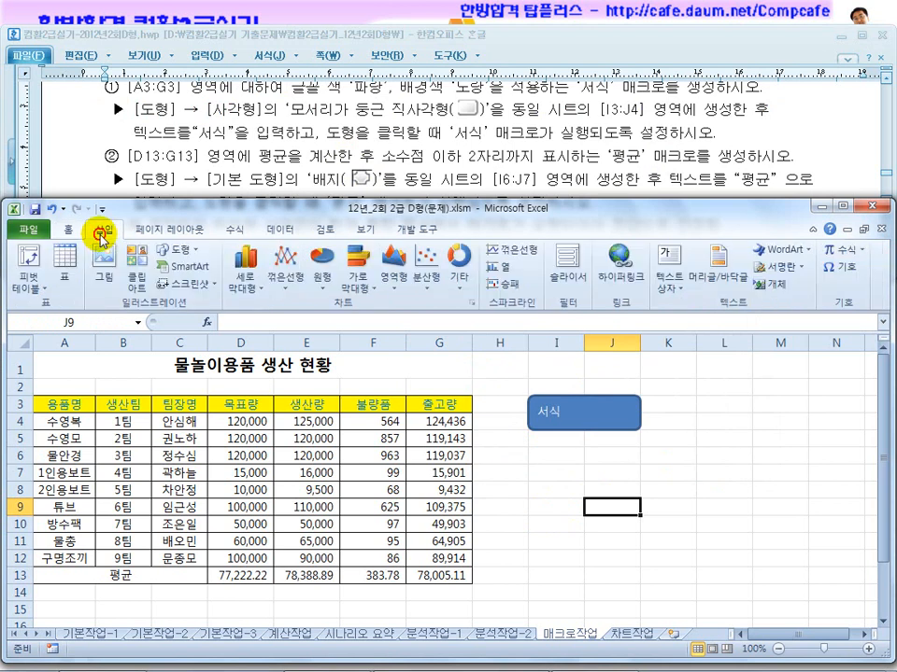
click(176, 249)
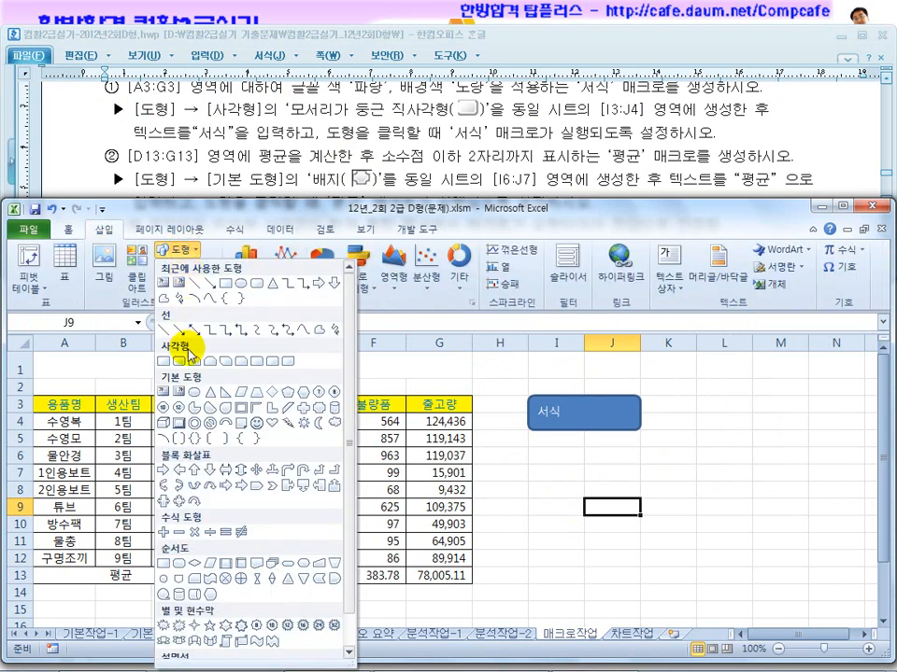
click(320, 411)
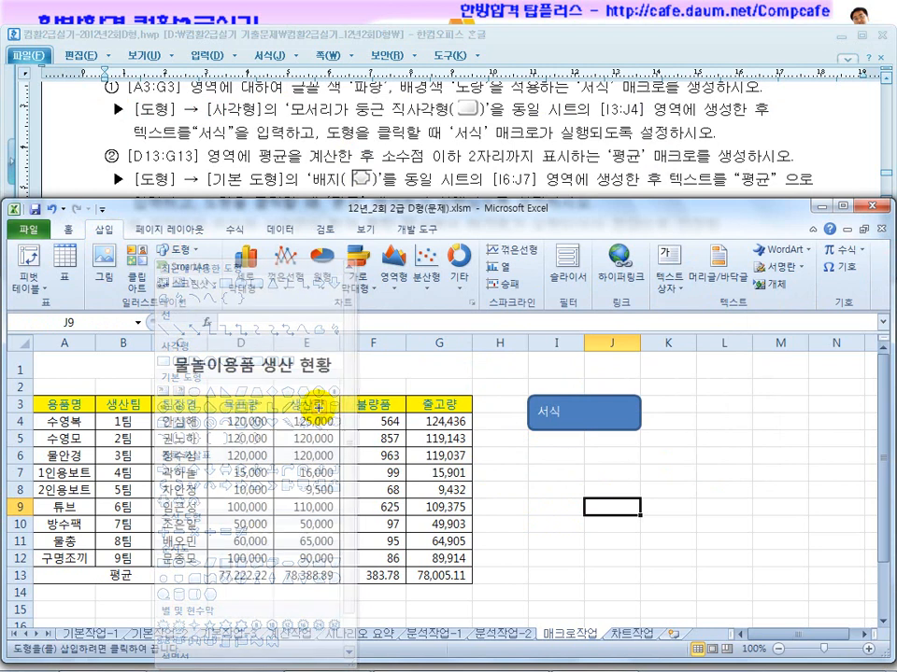
click(579, 143)
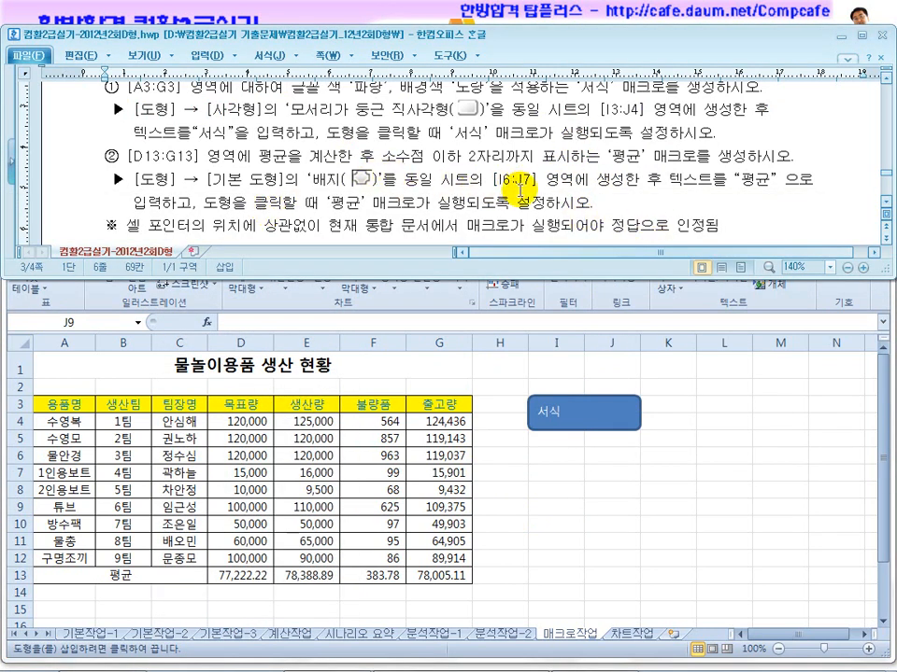
click(551, 486)
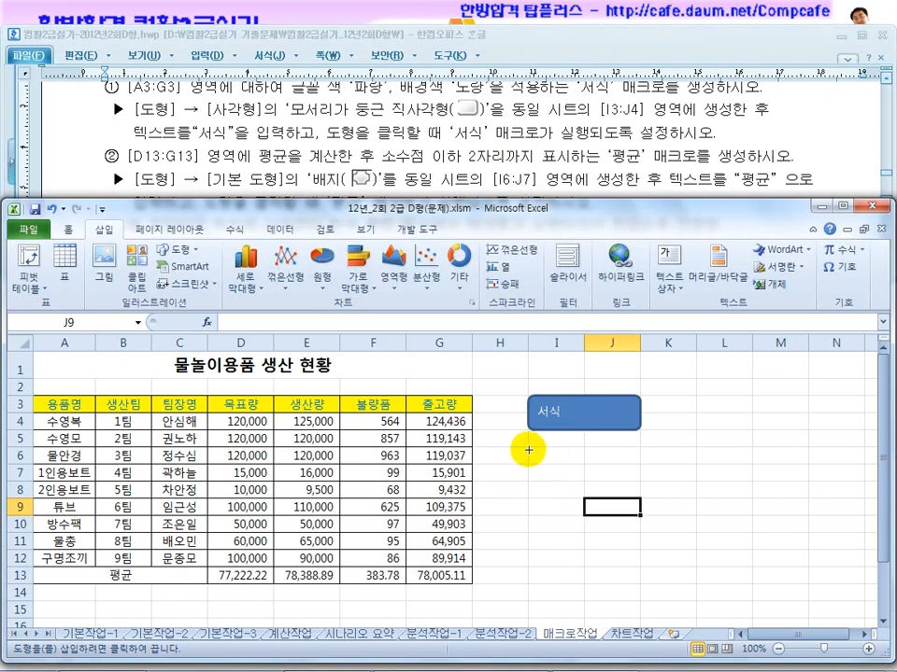
mouse_move(528, 446)
mouse_down()
mouse_move(604, 480)
mouse_move(641, 481)
mouse_up()
mouse_move(504, 456)
mouse_down()
mouse_move(72, 456)
mouse_move(48, 470)
mouse_up()
Label the badge shape 평균 and deselect it
click(579, 460)
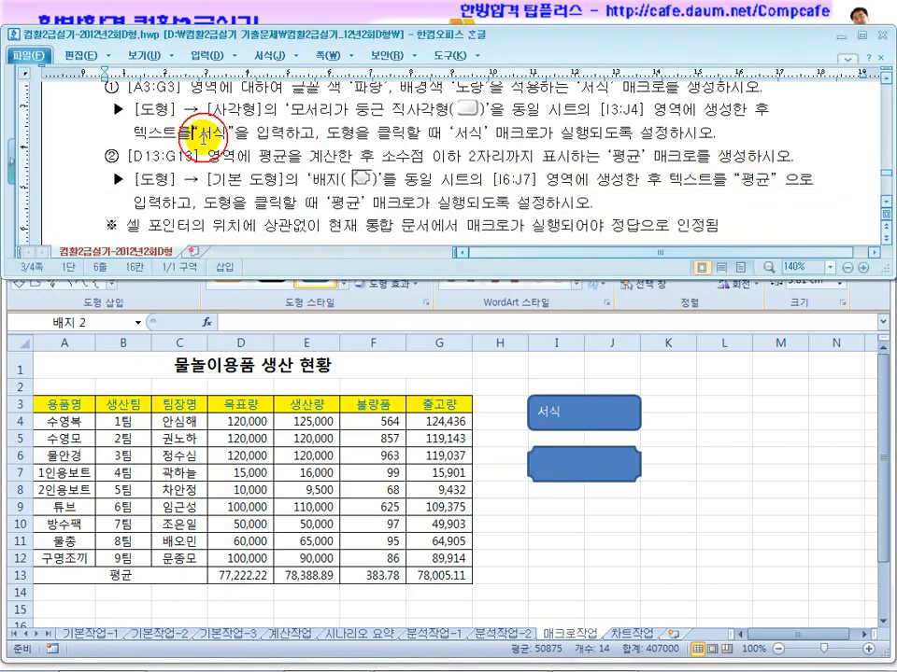
click(204, 133)
click(577, 460)
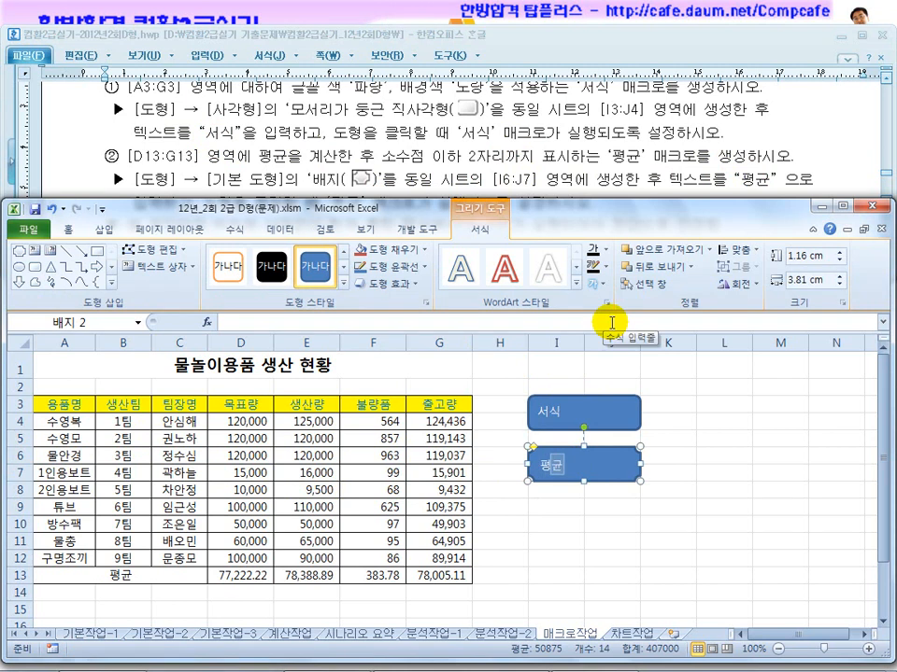
click(689, 411)
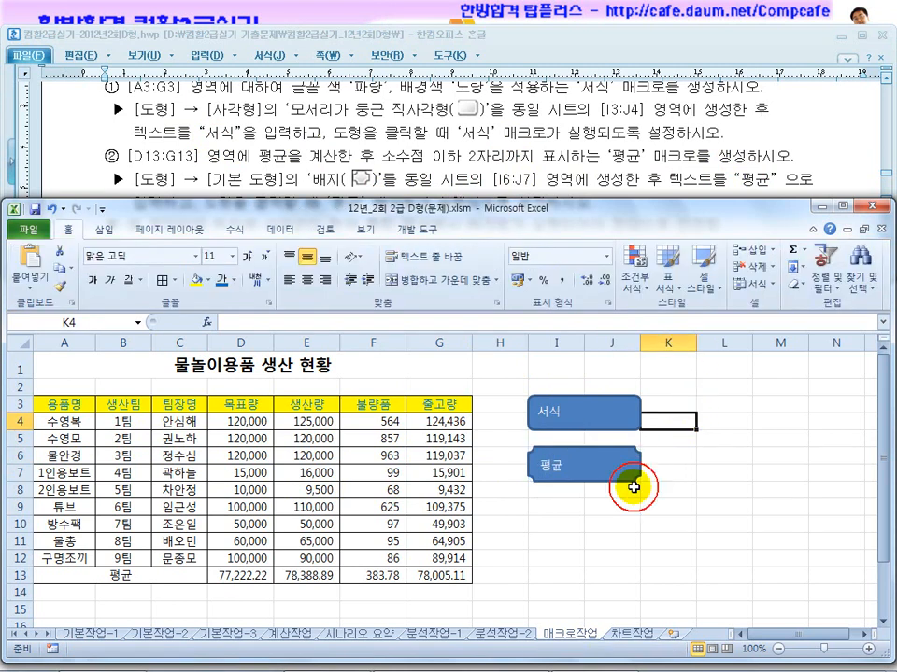
Assign the 평균 macro to the badge shape
click(600, 473)
right_click(602, 475)
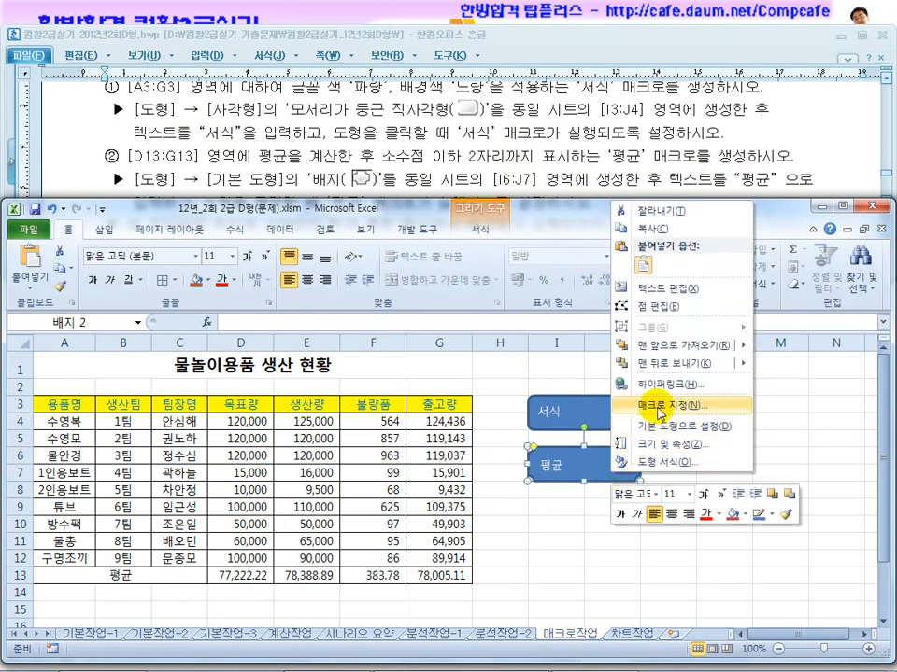
click(661, 409)
click(517, 334)
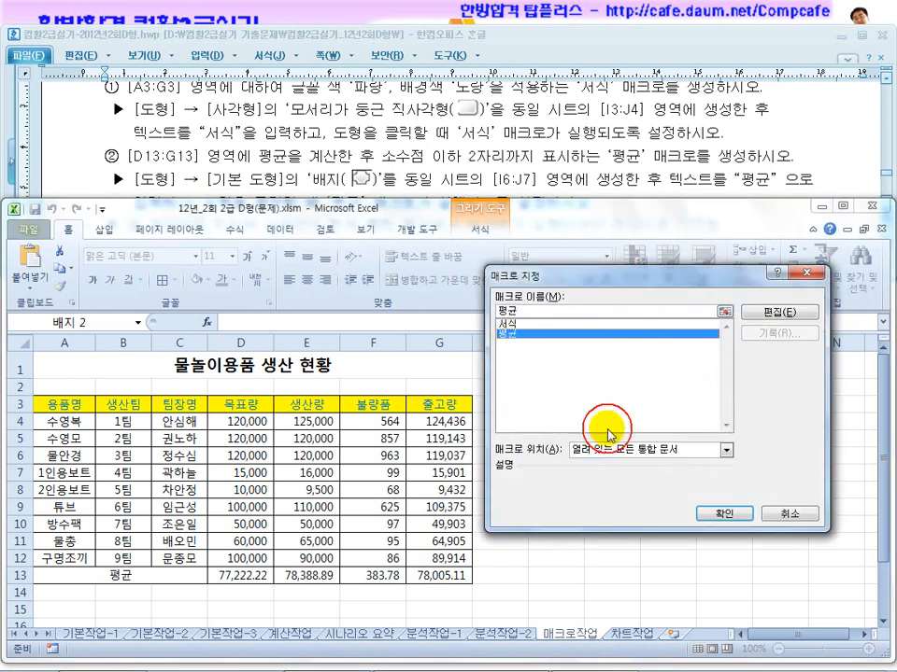
click(725, 515)
click(720, 515)
Clear the averages in D13:G13 and reset the header range A3:G3 to no fill and black font colour
drag(241, 577, 426, 576)
key(Delete)
drag(54, 405, 446, 407)
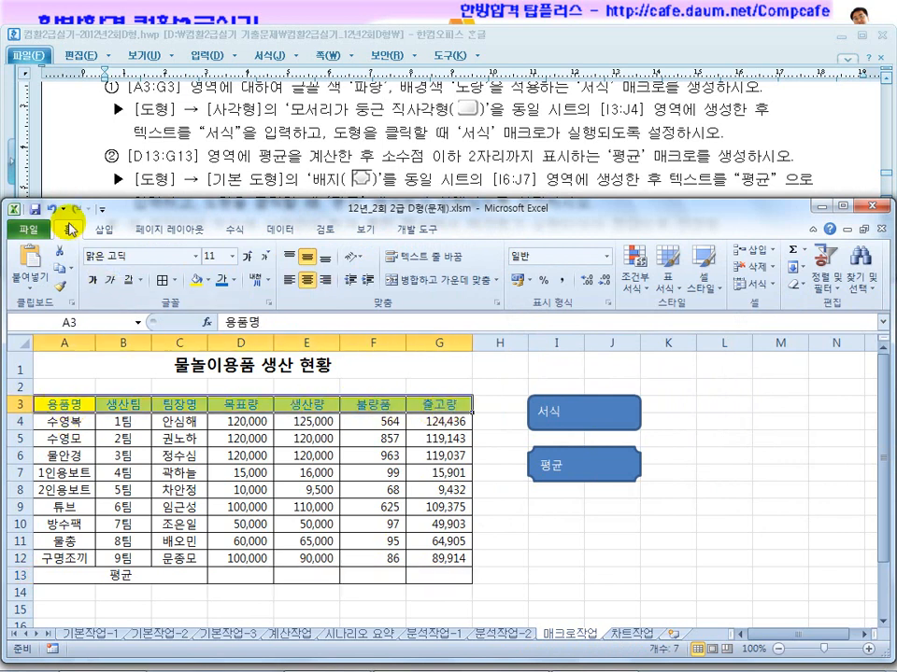
click(206, 280)
click(226, 408)
click(237, 284)
click(226, 292)
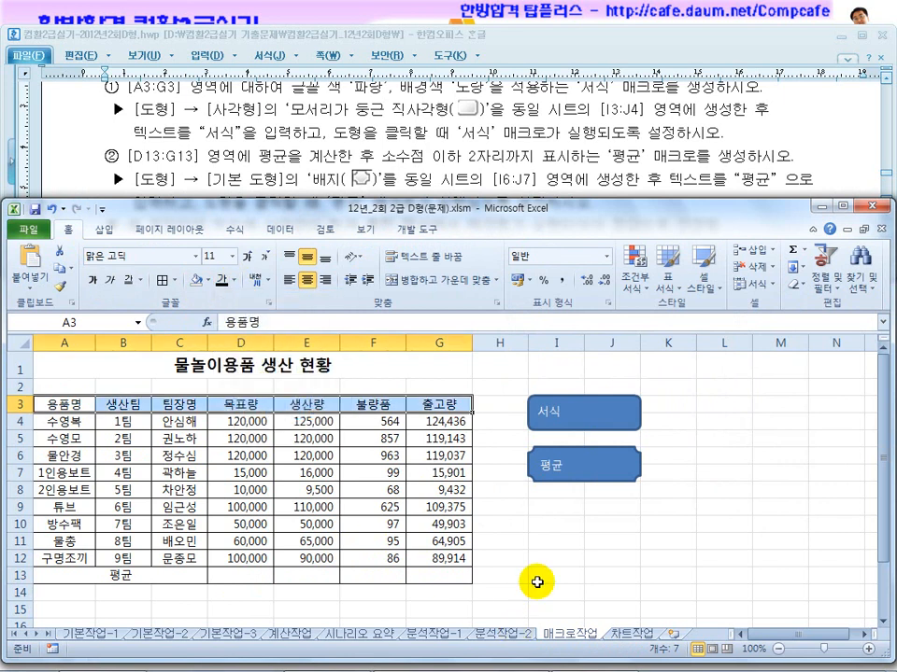
Test both macros by running 서식 from the rounded rectangle and 평균 from the badge shape
click(534, 556)
click(568, 418)
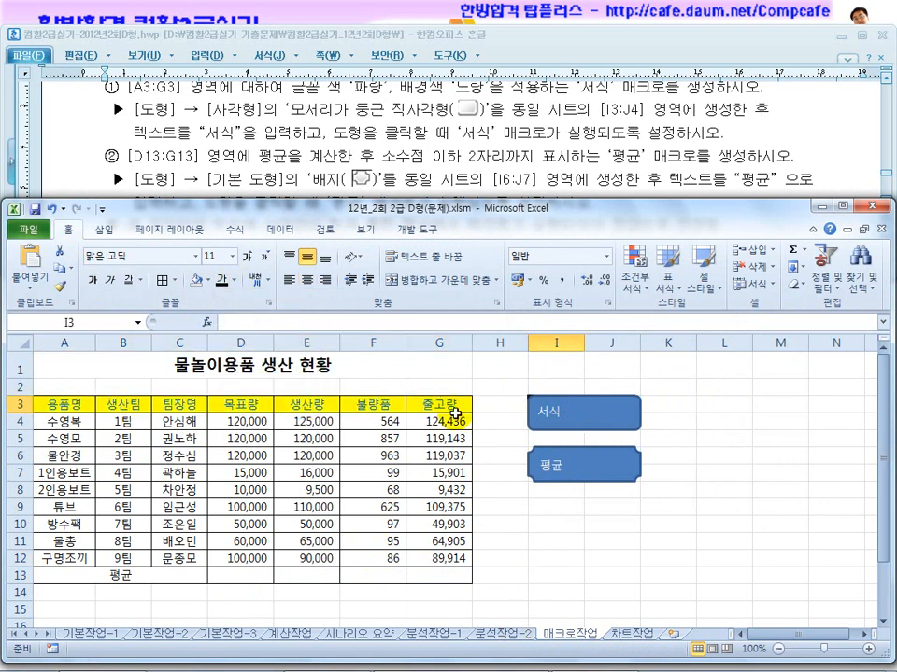
click(566, 470)
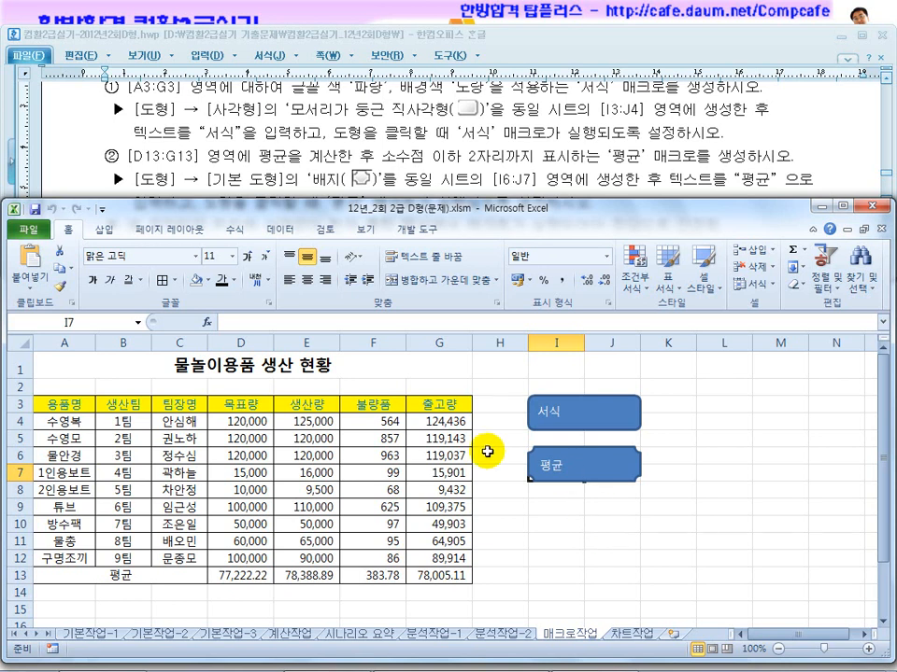
Check the rounded rectangle and badge shapes on the 매크로작업 sheet against the macro instructions in the exam document
click(453, 147)
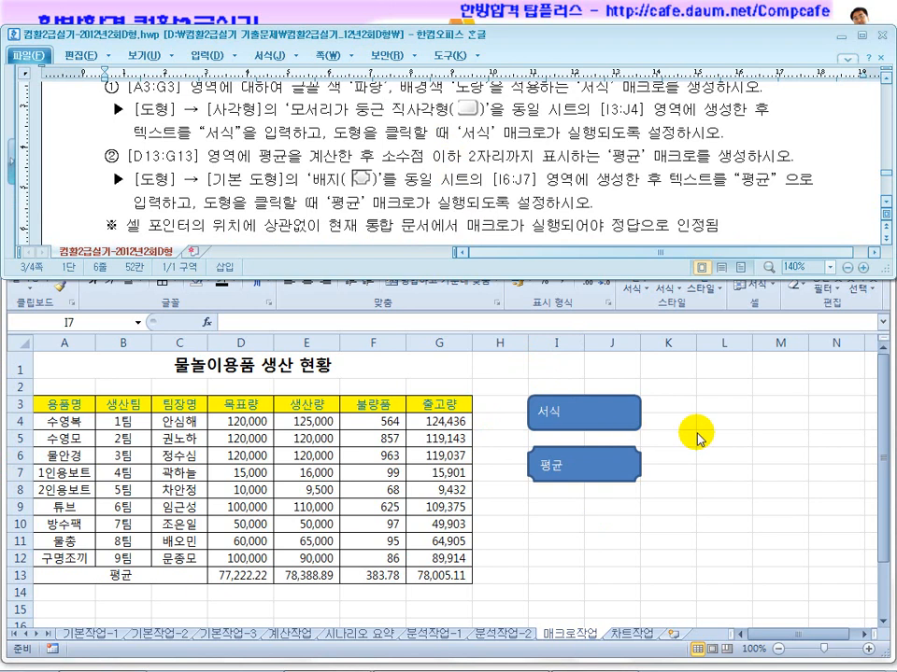
click(639, 431)
click(579, 415)
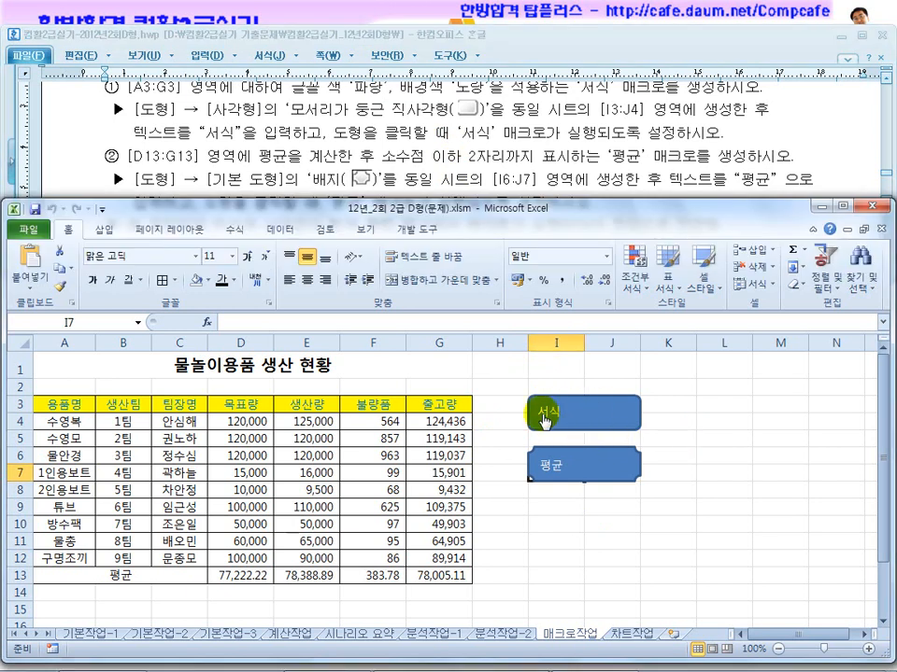
click(592, 420)
right_click(601, 430)
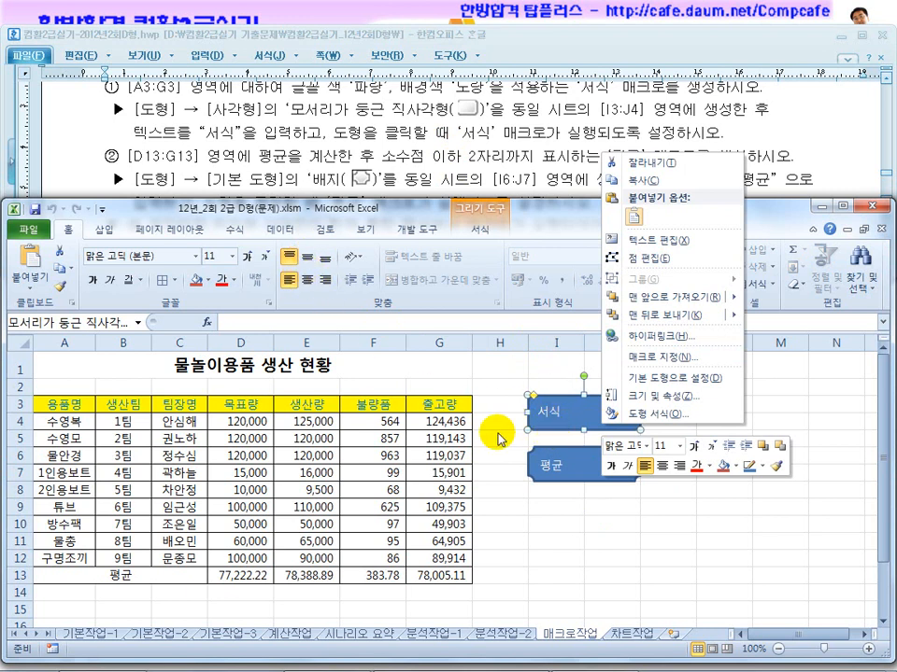
click(540, 434)
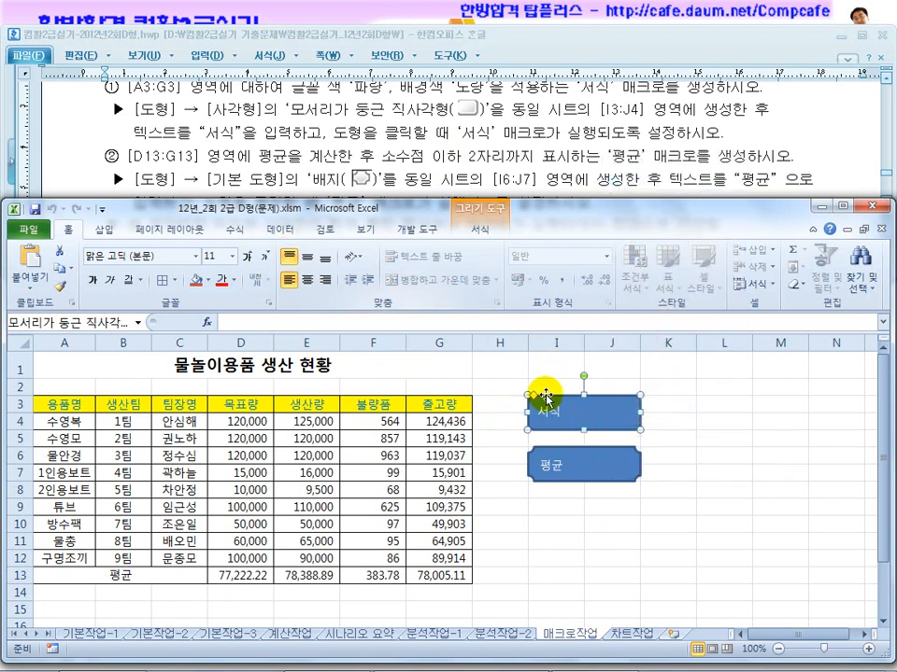
click(566, 482)
right_click(563, 475)
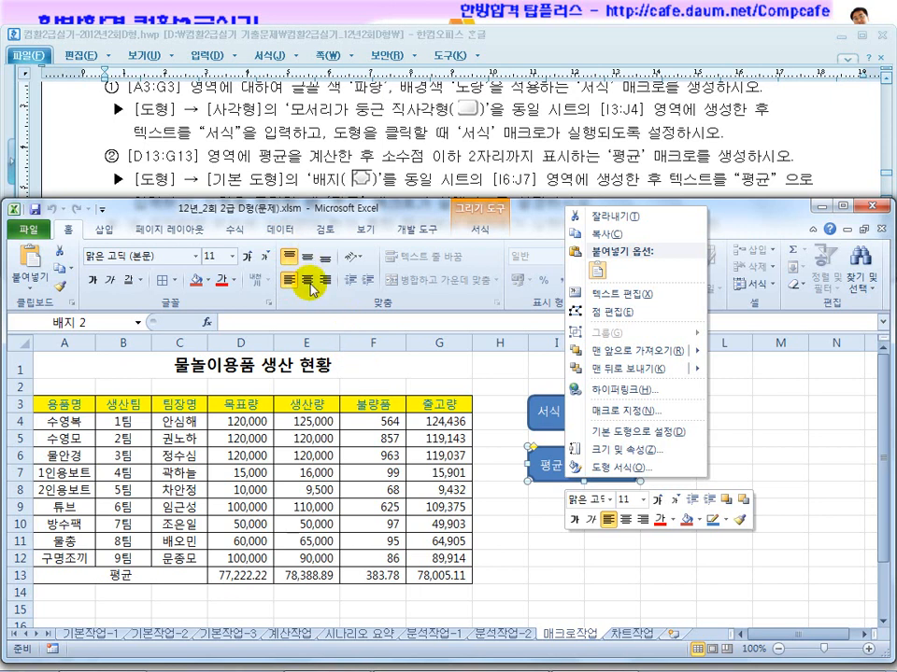
click(630, 137)
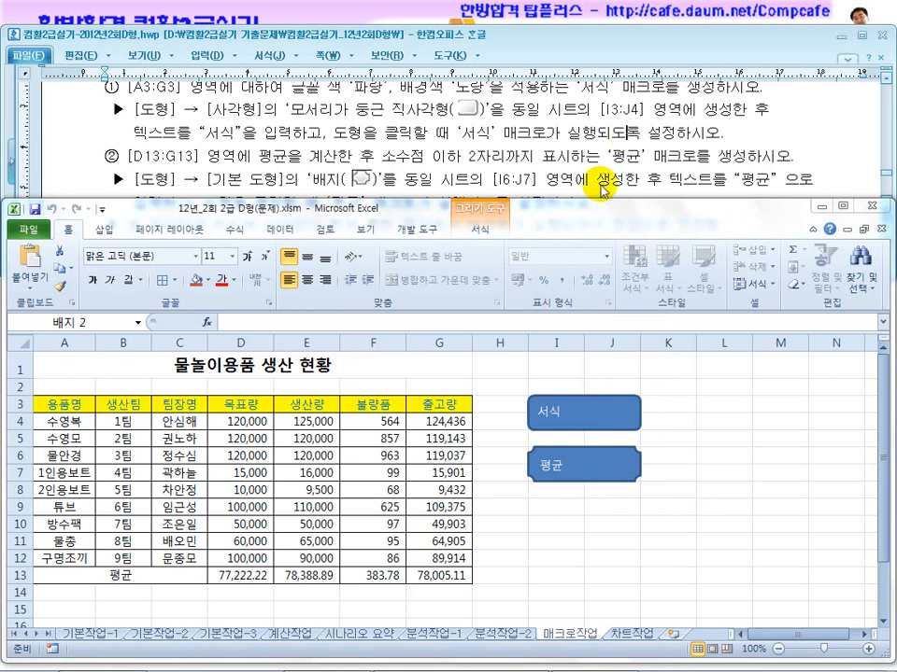
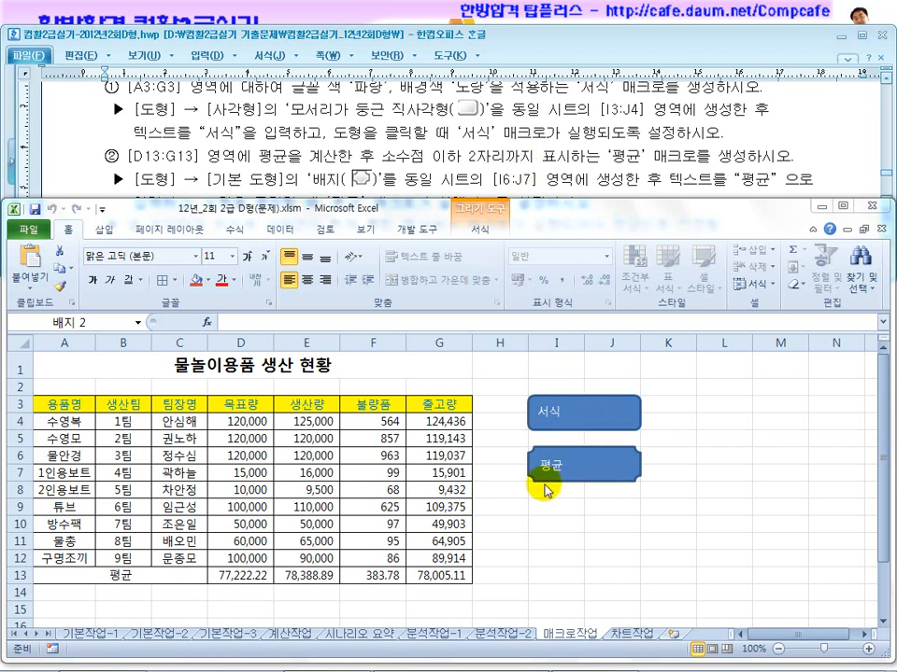
Bring up problem 2 on chart editing in the exam document and switch the workbook to the 차트작업 sheet
scroll(518, 192, down, 4)
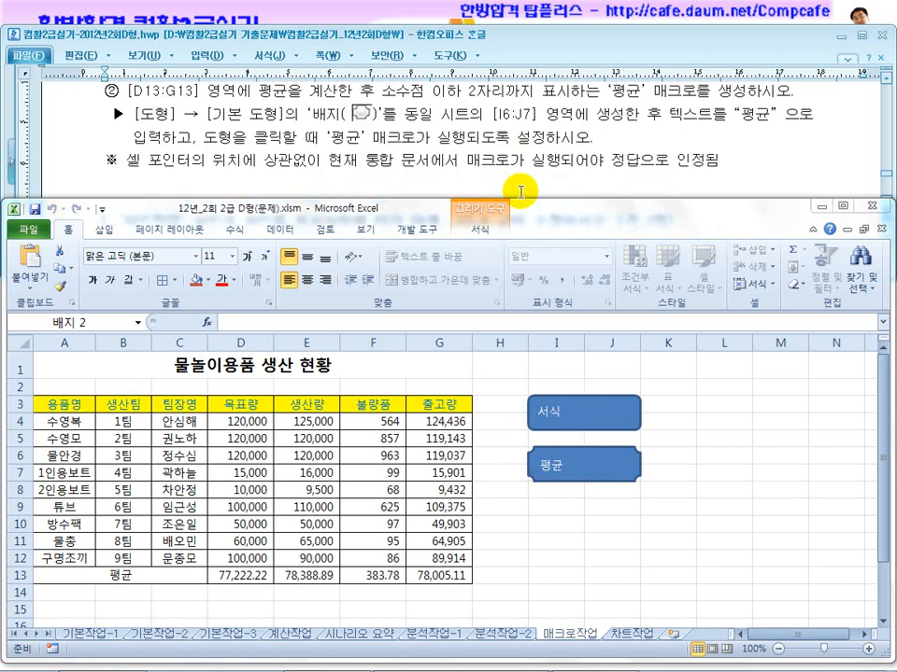
scroll(519, 191, down, 2)
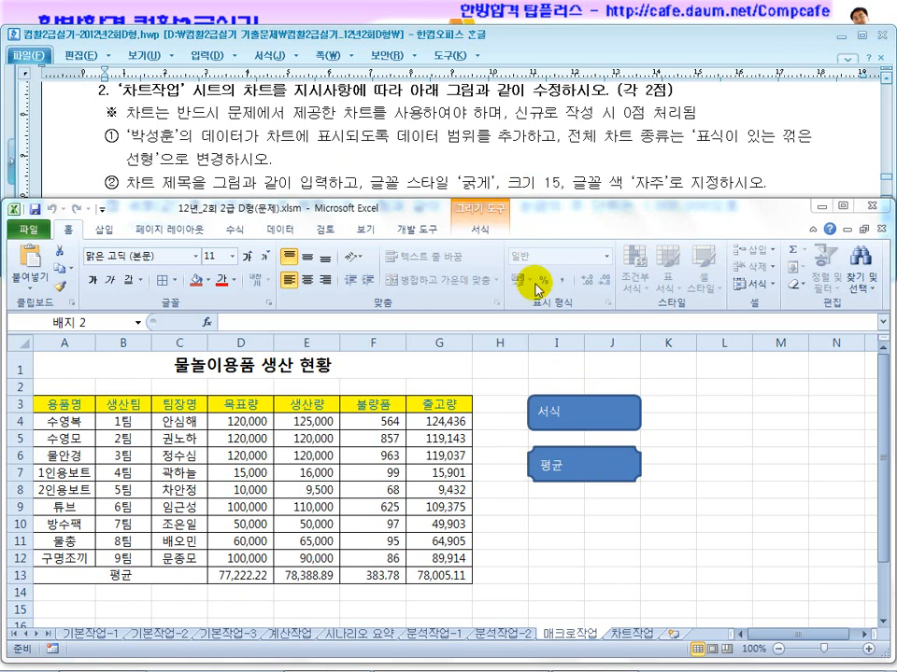
click(622, 635)
click(625, 641)
click(633, 514)
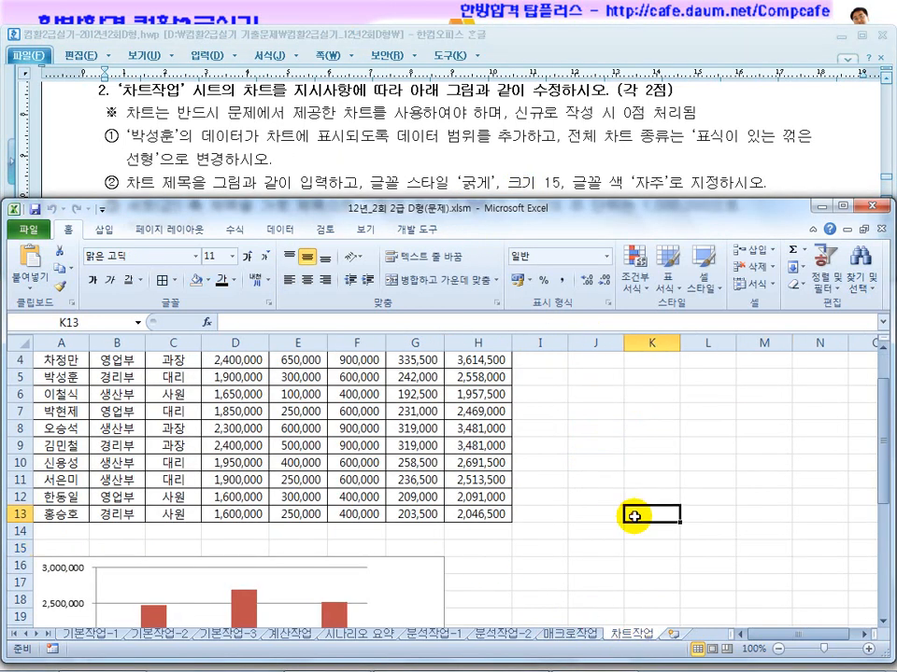
Examine chart instruction ① on extending the data range and changing the chart type, comparing it with the sheet's salary table and chart
drag(207, 138, 321, 137)
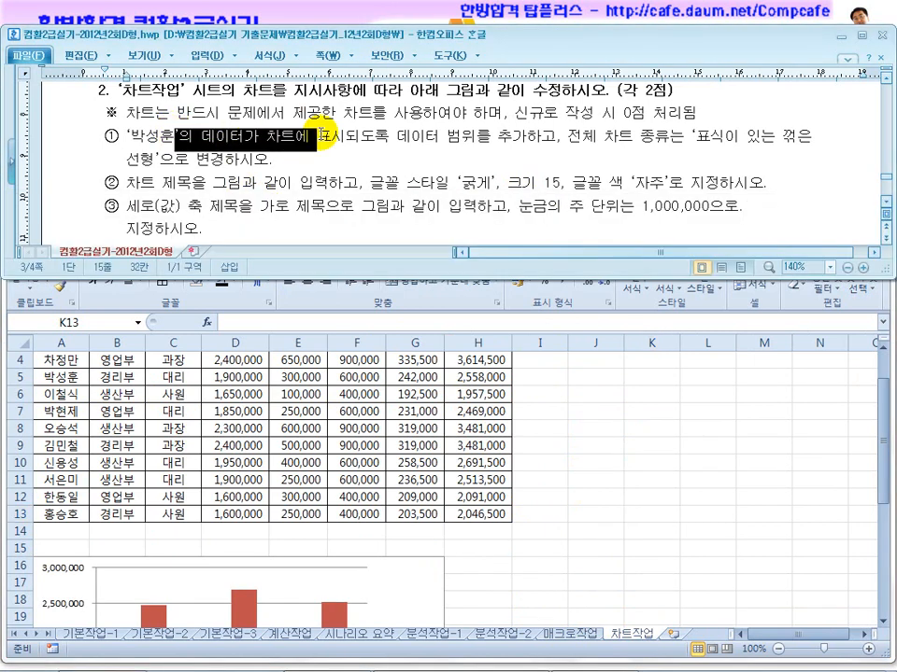
click(375, 137)
drag(447, 138, 544, 138)
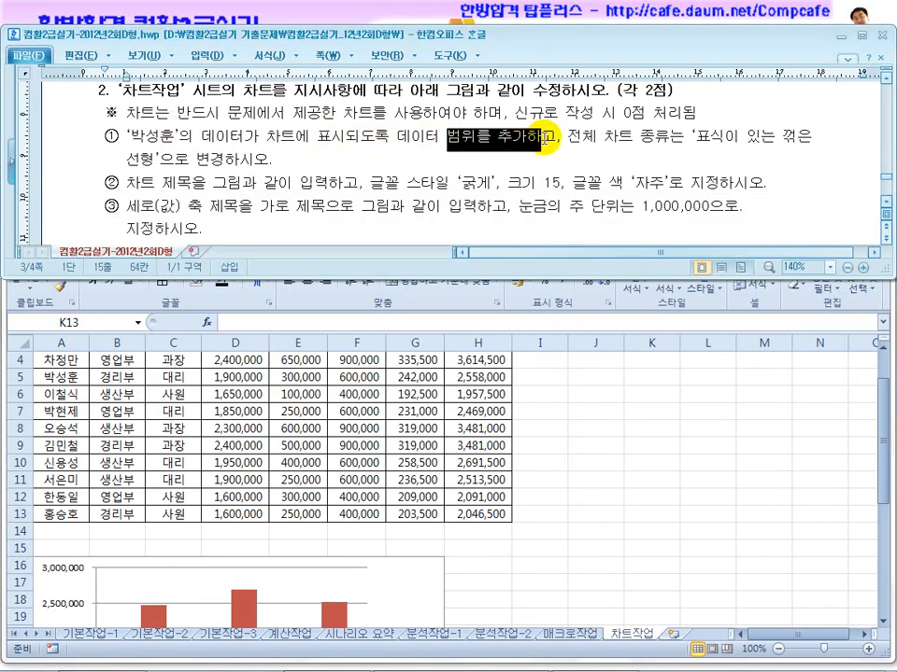
click(534, 162)
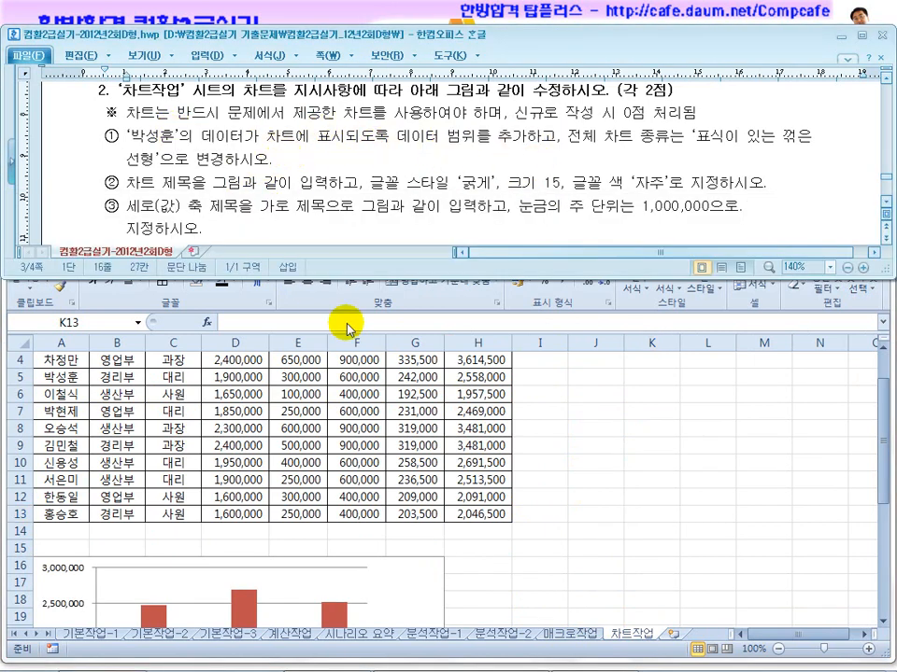
click(569, 441)
scroll(564, 442, down, 3)
scroll(564, 441, down, 3)
scroll(378, 512, up, 7)
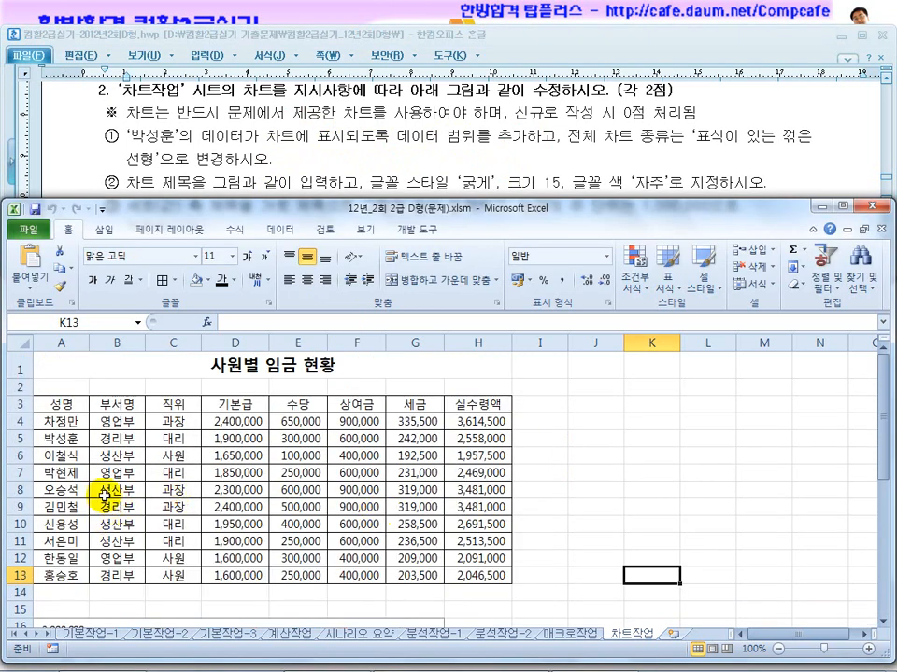
drag(58, 439, 475, 441)
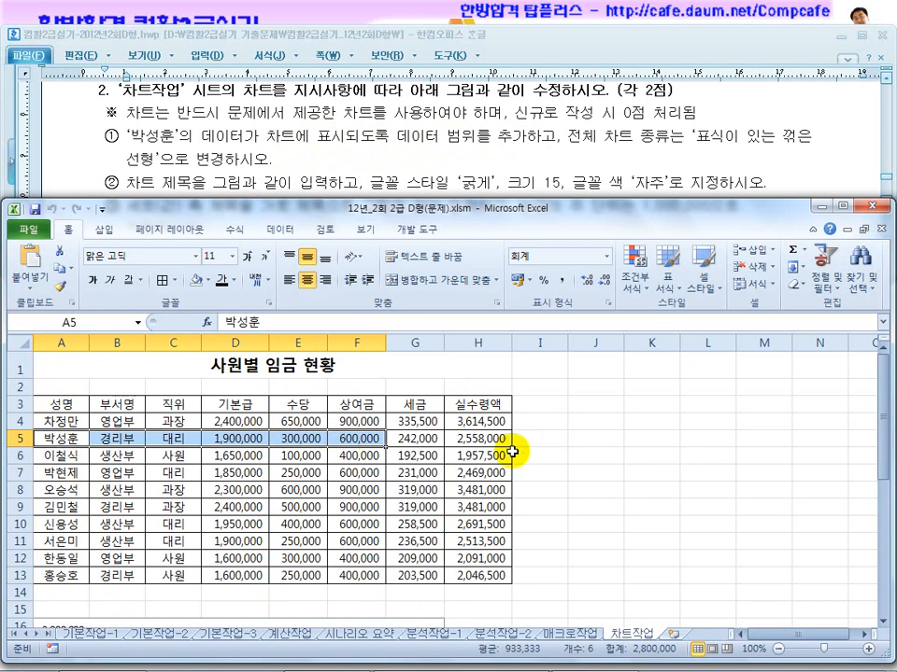
click(539, 456)
drag(509, 133, 417, 131)
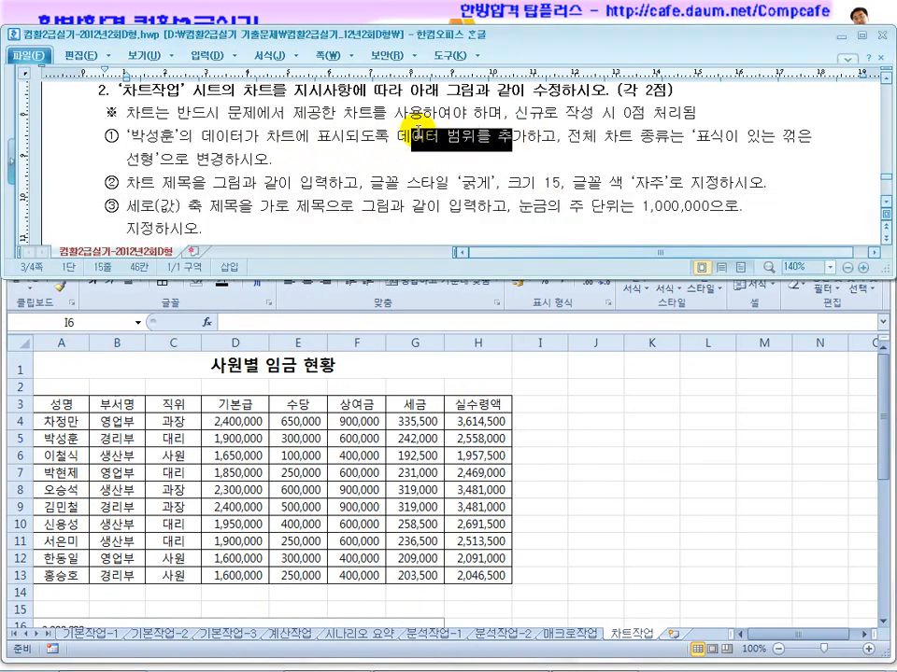
scroll(546, 485, down, 3)
drag(584, 135, 738, 135)
click(611, 451)
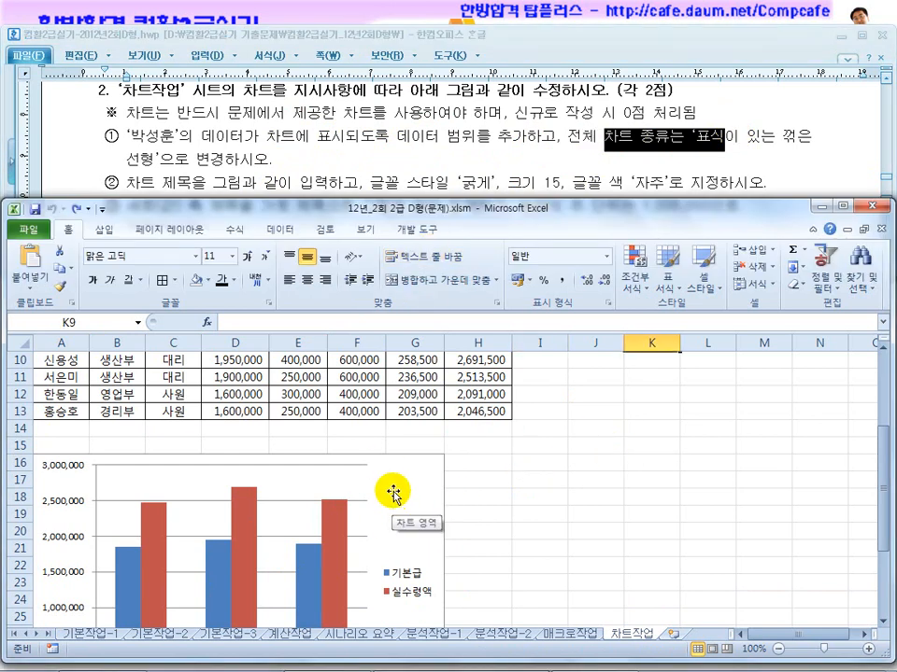
Open the chart's source data selection and move its dialog clear of the salary table's headers
right_click(393, 483)
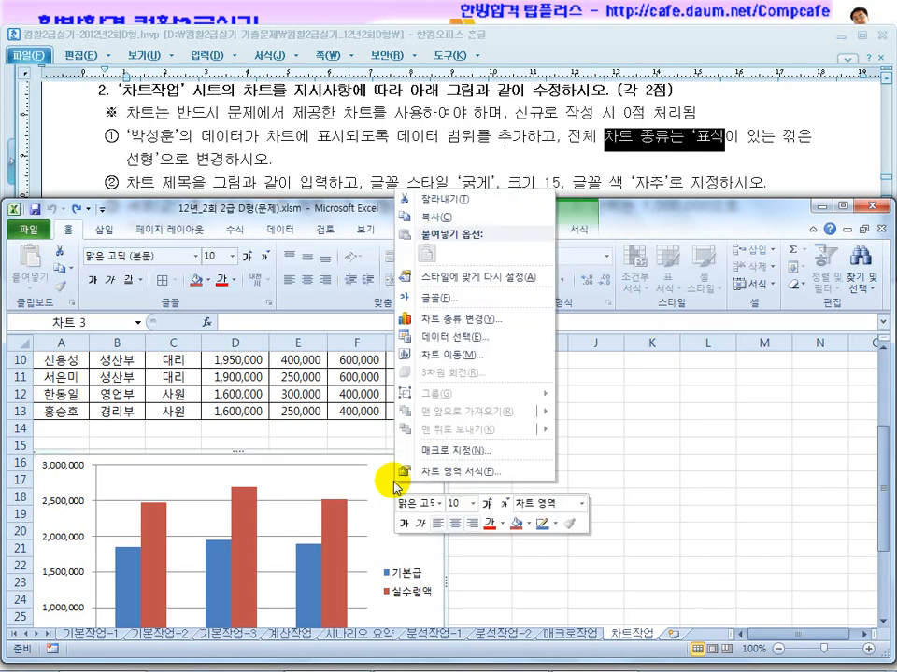
click(444, 340)
drag(506, 250, 347, 280)
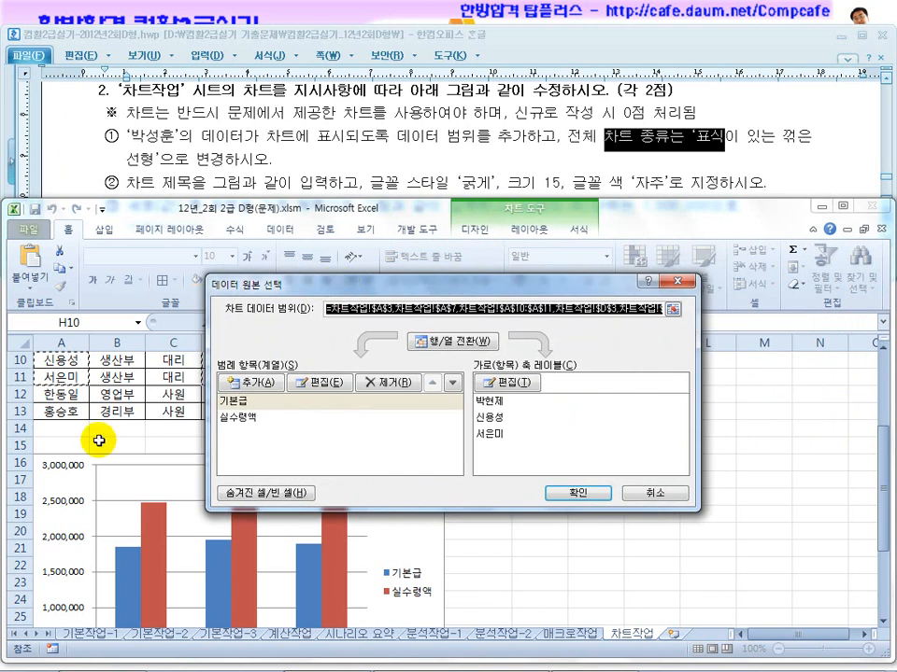
scroll(58, 355, up, 3)
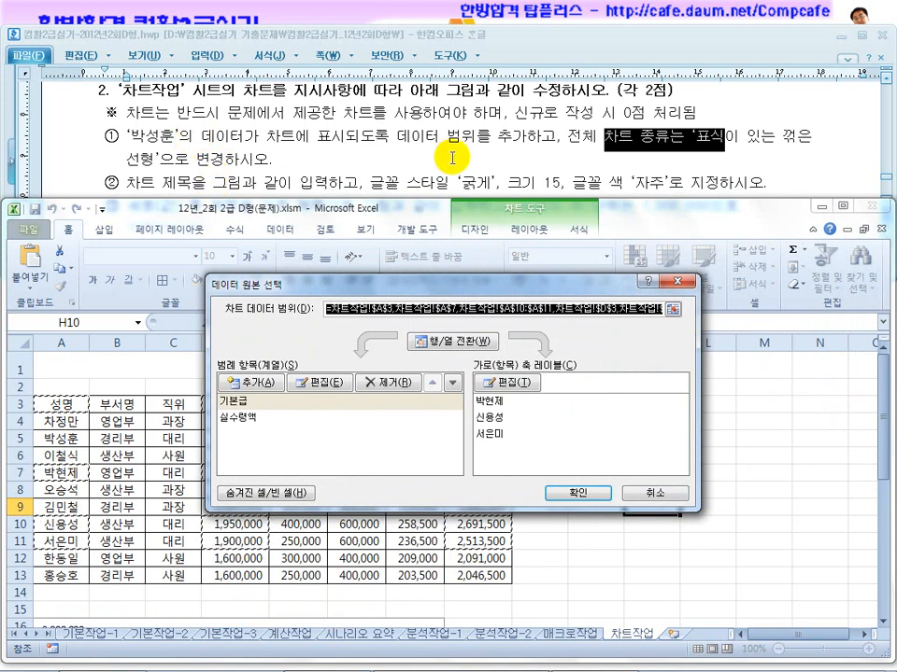
drag(426, 280, 224, 422)
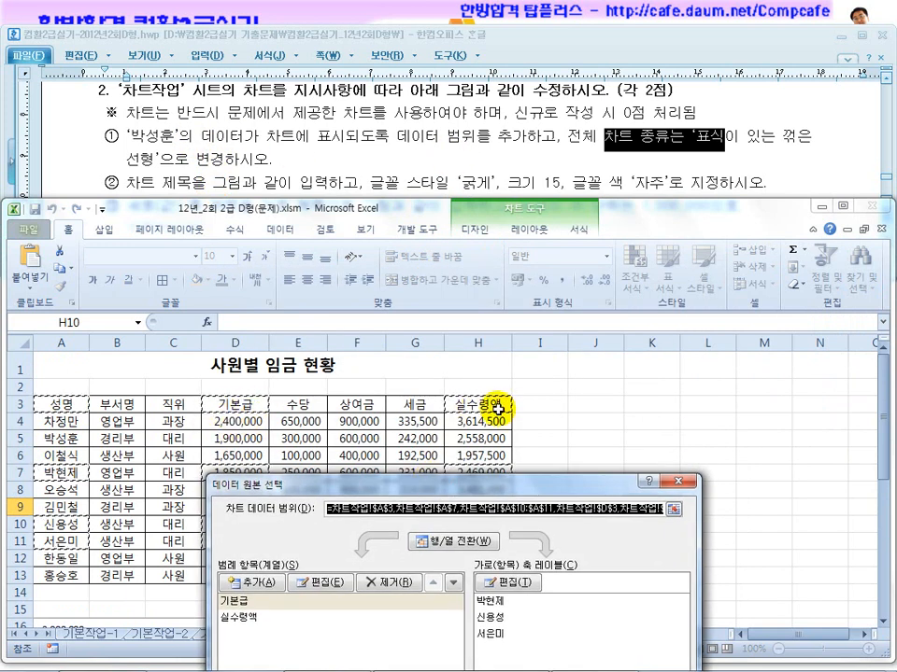
Examine the reference chart in the exam document for its category labels and legend series
click(361, 140)
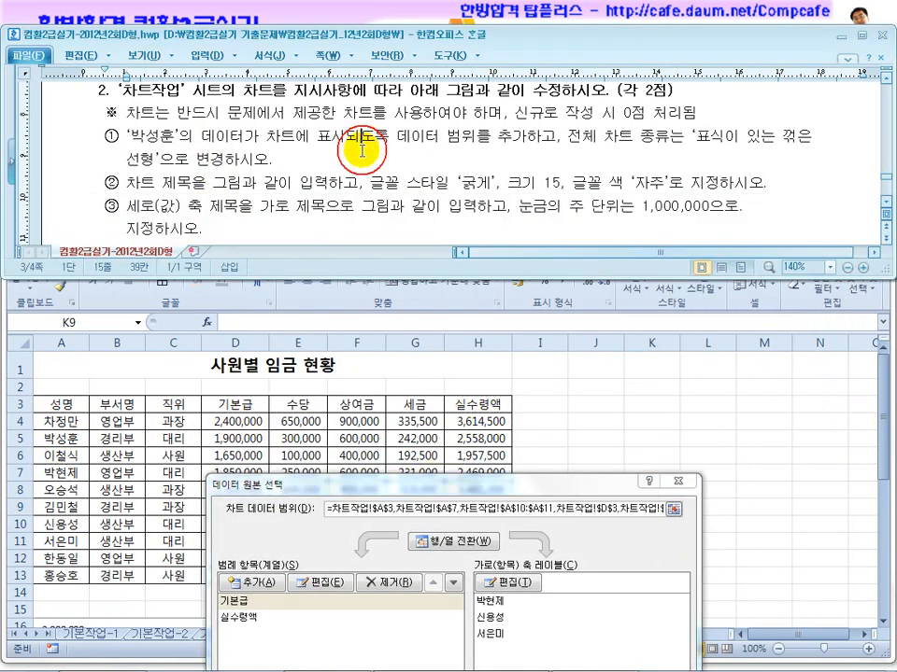
scroll(360, 144, down, 10)
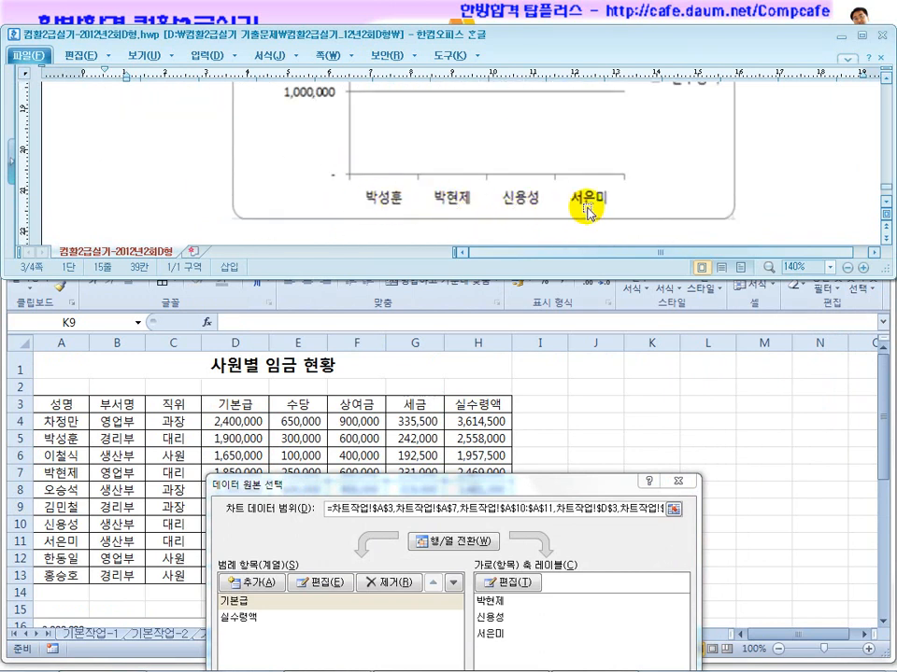
scroll(587, 211, up, 3)
scroll(617, 206, down, 3)
scroll(647, 206, up, 2)
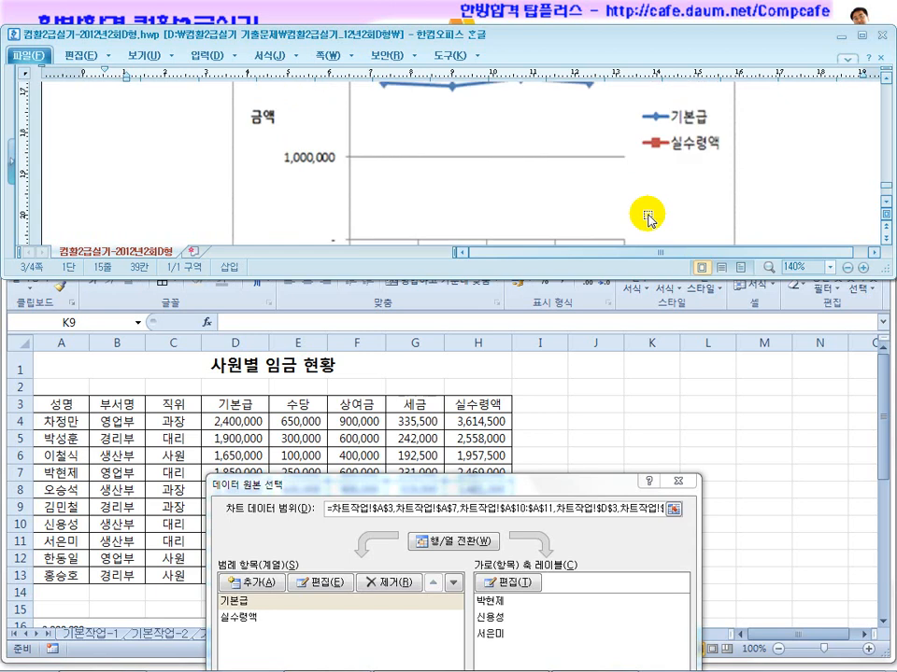
scroll(607, 178, down, 3)
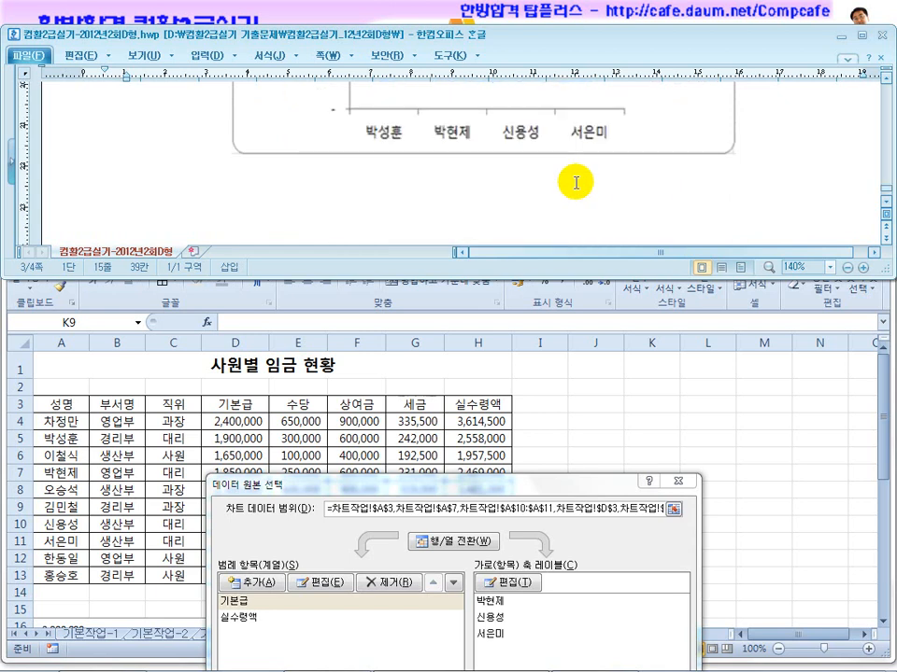
Clear the existing chart data range and select the header cells A3, D3 and H3 as its start
drag(420, 484, 416, 402)
key(Delete)
click(62, 404)
drag(274, 395, 358, 499)
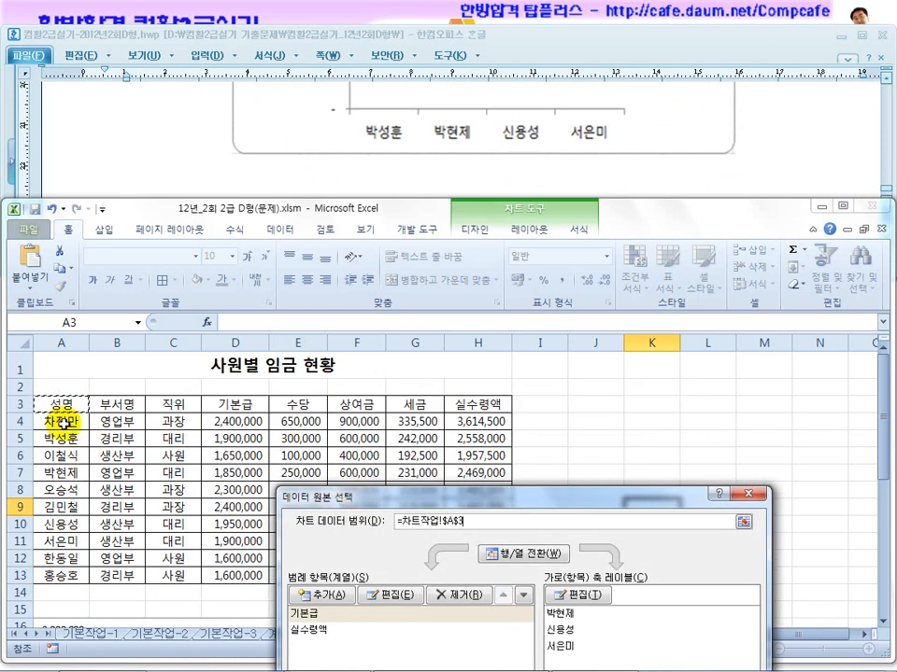
ctrl+click(229, 404)
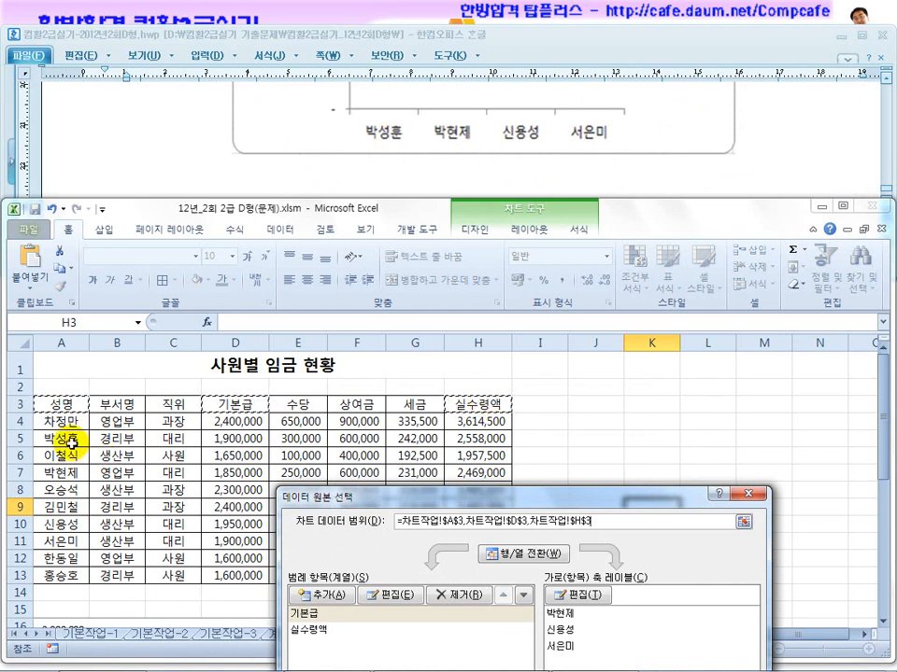
Add cells A5, D5, H5, A7, D7 and H7 to the chart data range
ctrl+click(235, 438)
ctrl+click(477, 439)
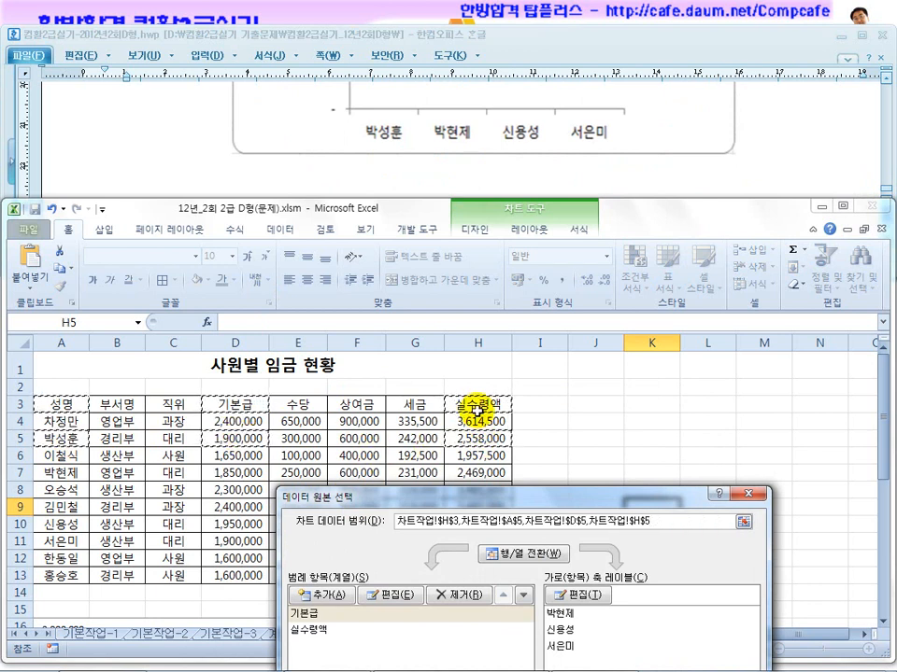
ctrl+click(65, 473)
ctrl+click(235, 473)
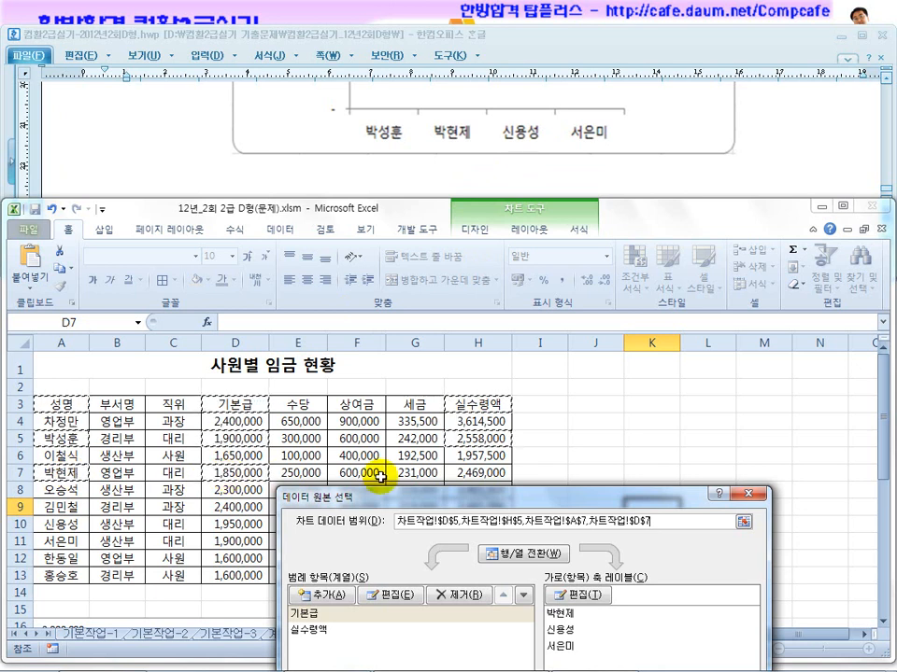
ctrl+click(479, 474)
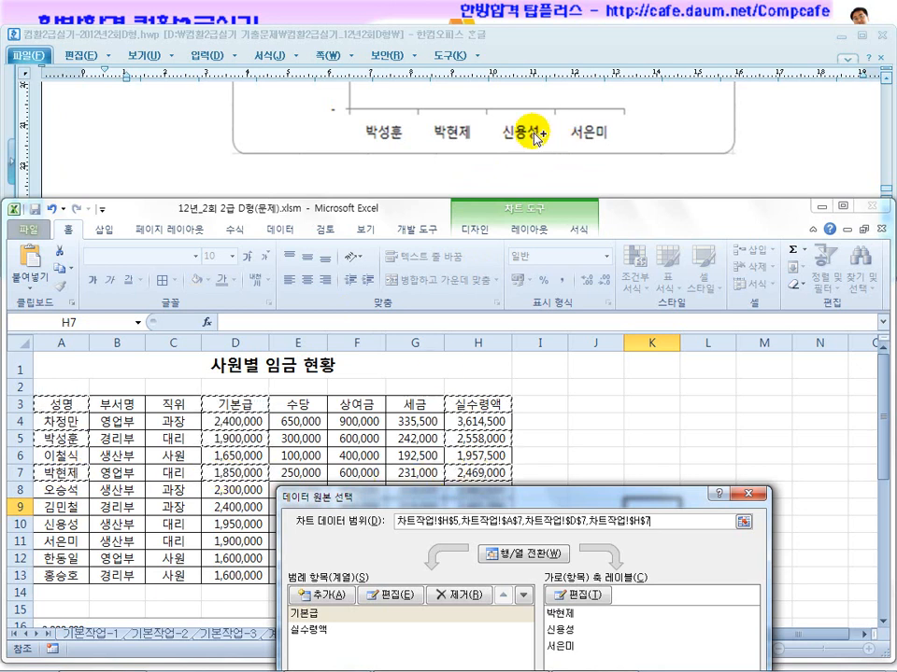
Add A10:A11, D10:D11 and H10:H11 to the chart data range and apply the new source data
drag(60, 524, 68, 541)
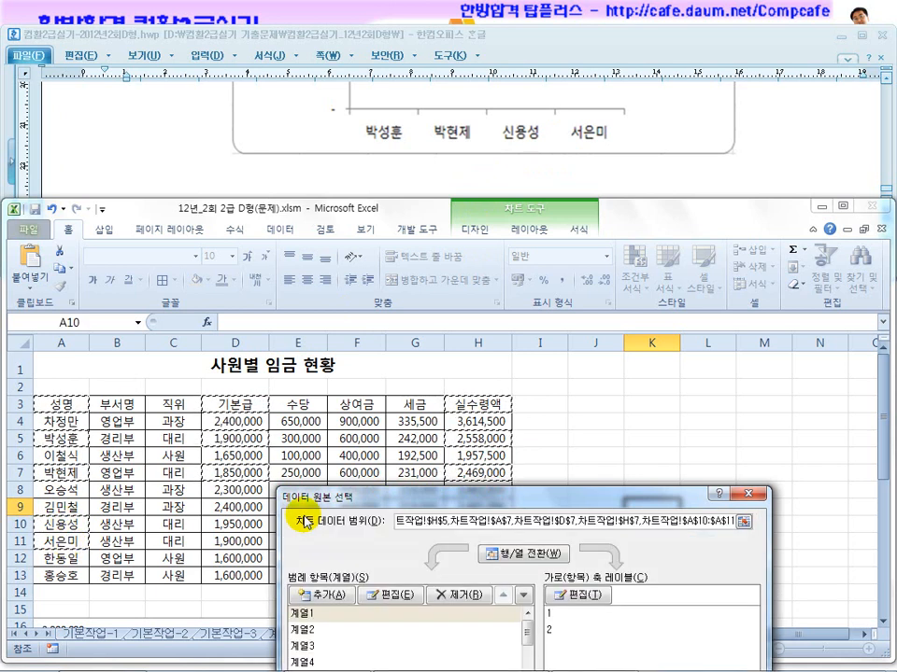
drag(361, 501, 335, 620)
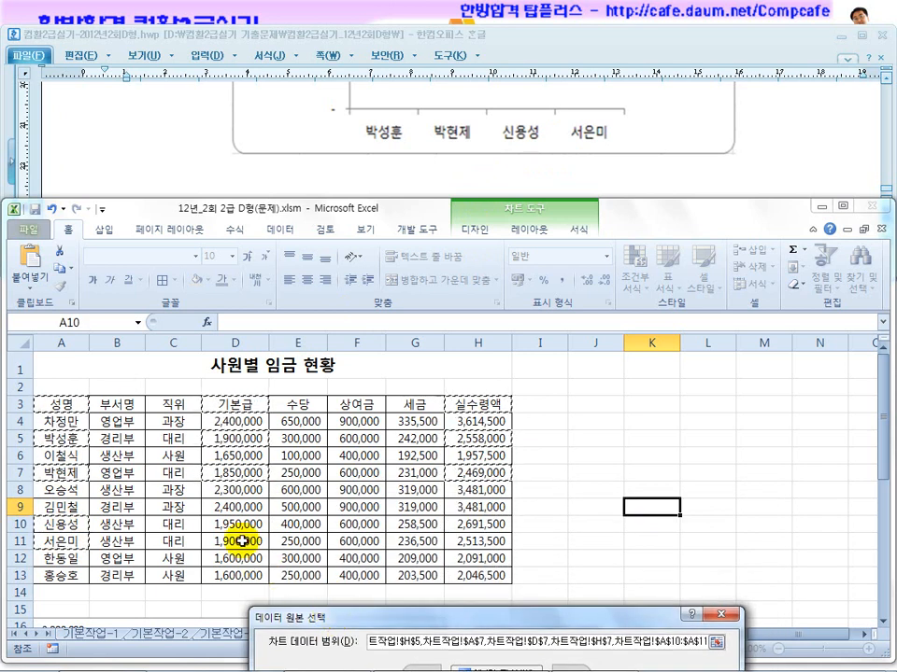
drag(226, 524, 226, 539)
drag(473, 524, 473, 548)
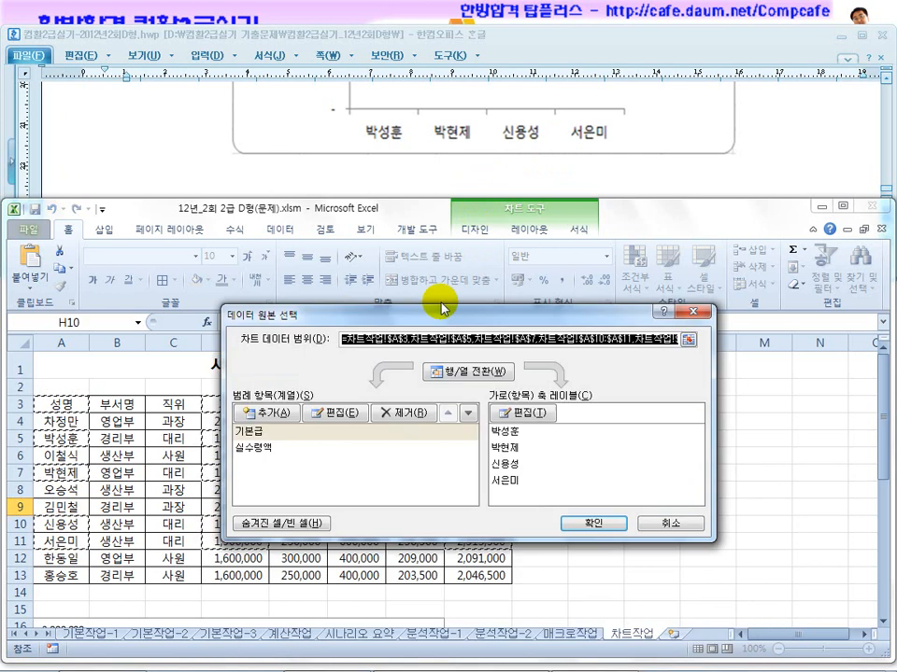
click(585, 480)
scroll(529, 530, down, 7)
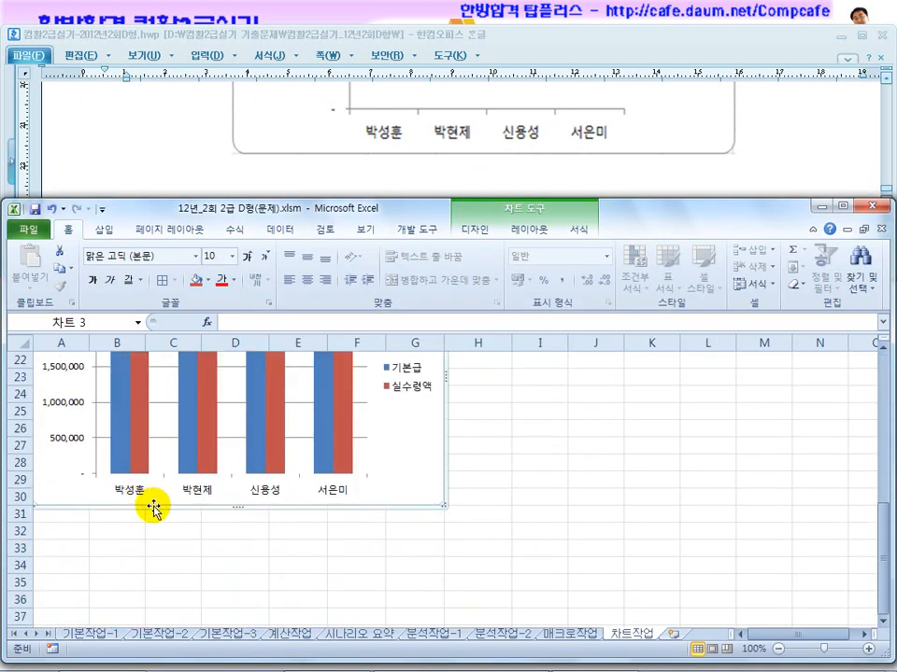
scroll(154, 507, up, 3)
scroll(154, 508, up, 3)
scroll(130, 432, up, 1)
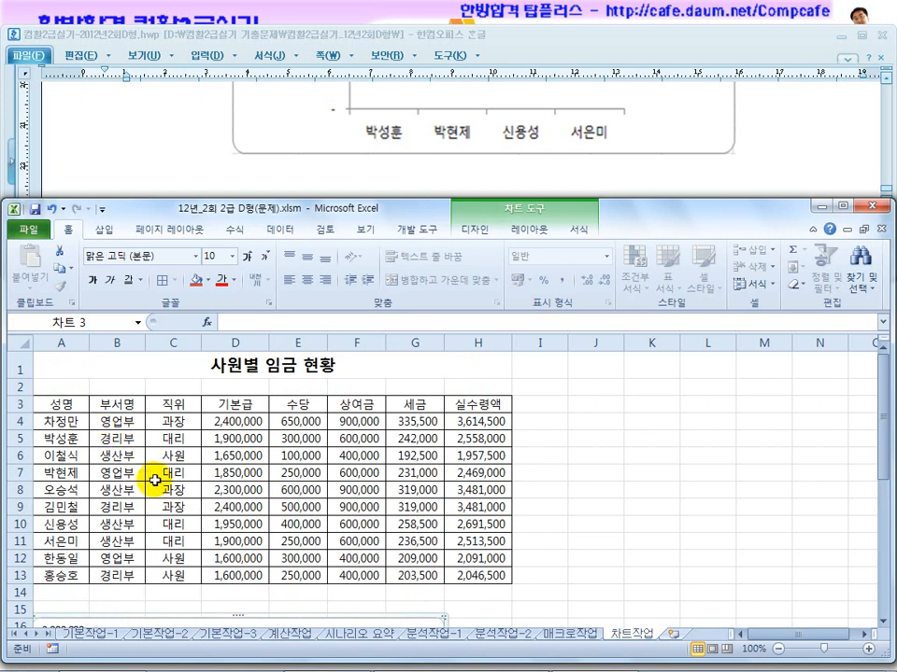
Check the chart type required by instruction ① and change the whole chart to a line chart with markers (표식이 있는 꺾은선형)
click(761, 178)
scroll(761, 182, up, 8)
drag(582, 137, 775, 139)
click(607, 433)
scroll(607, 433, down, 6)
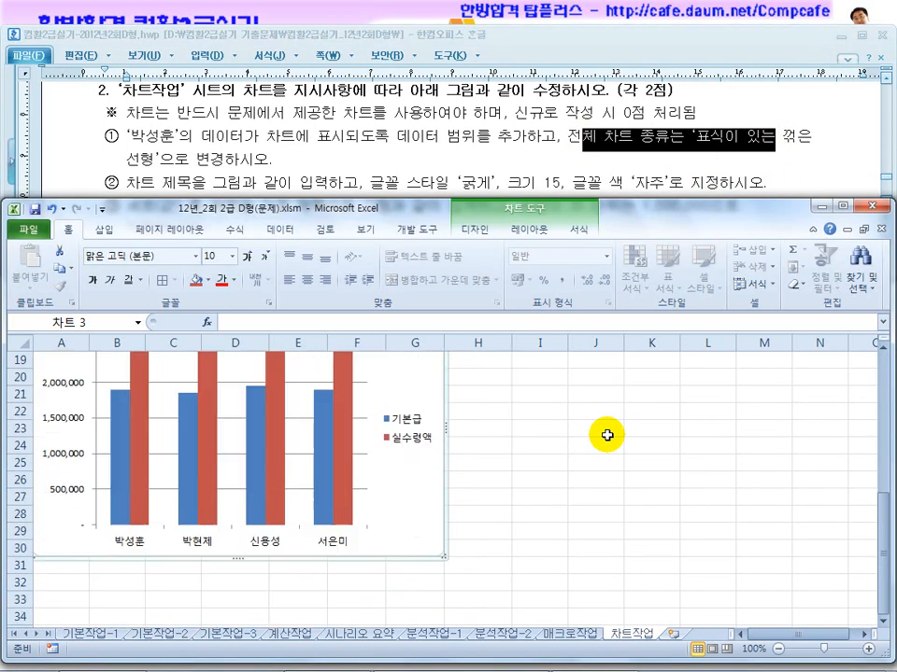
right_click(408, 397)
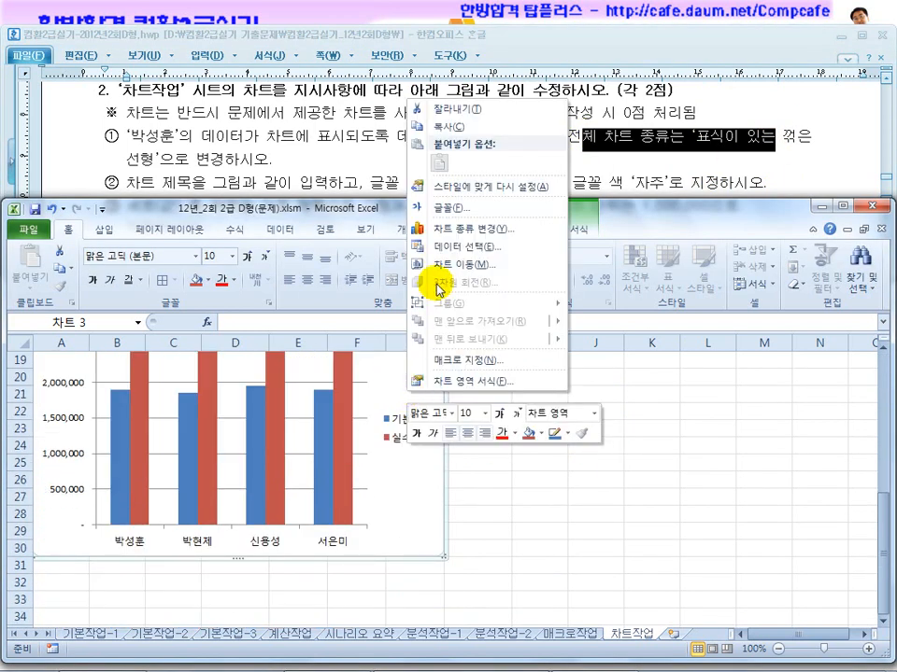
click(456, 237)
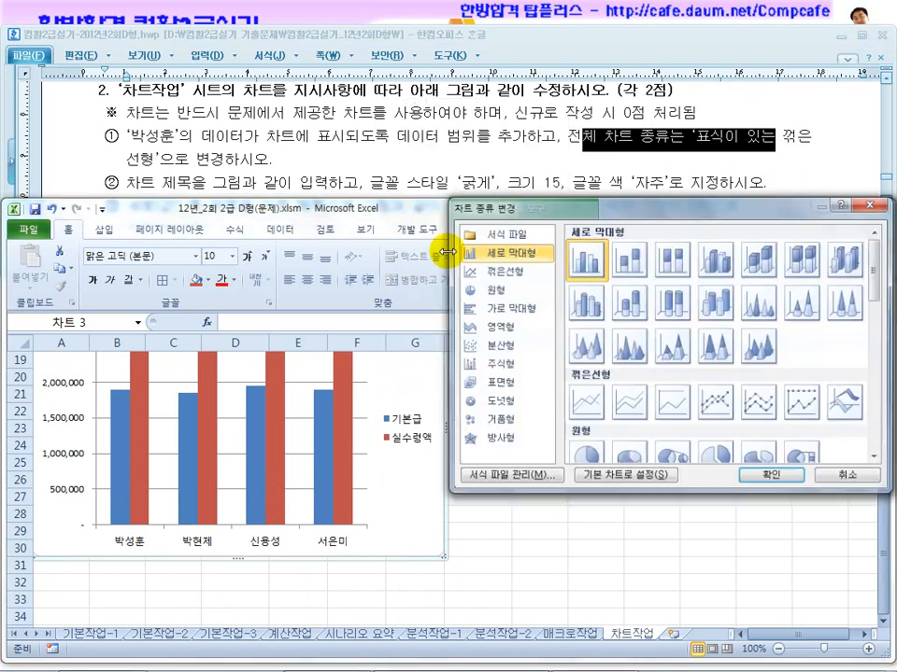
click(710, 405)
click(763, 477)
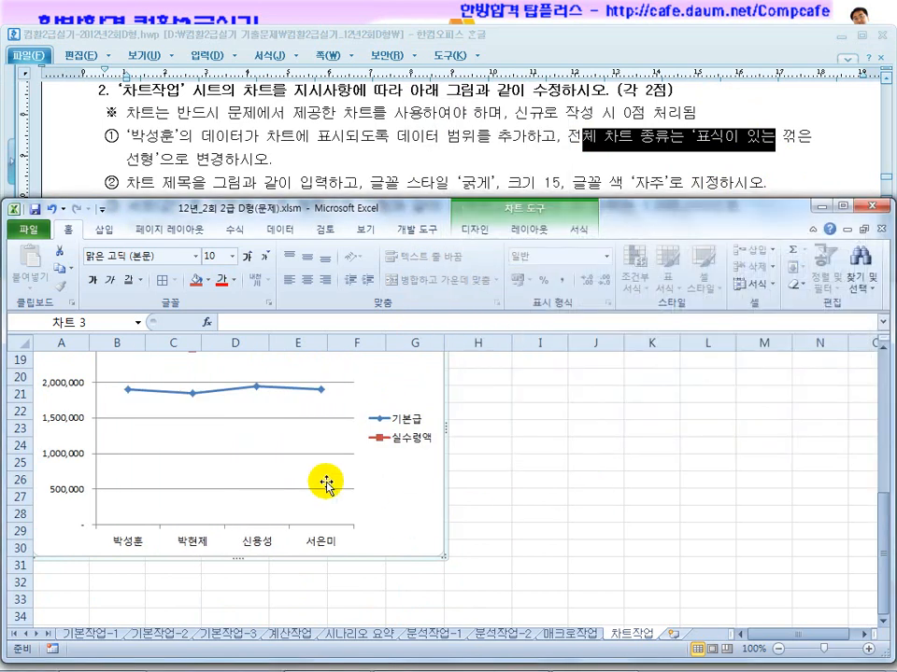
Read instruction ② for the chart title's text, font style, size and colour, and look at the title in the reference chart
scroll(324, 480, up, 2)
click(387, 160)
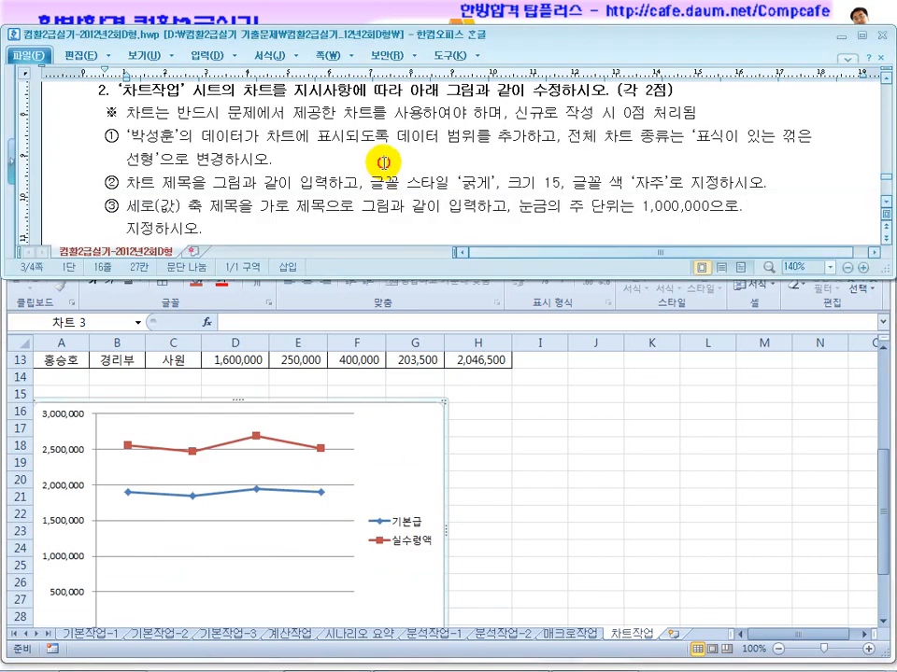
drag(178, 189, 259, 187)
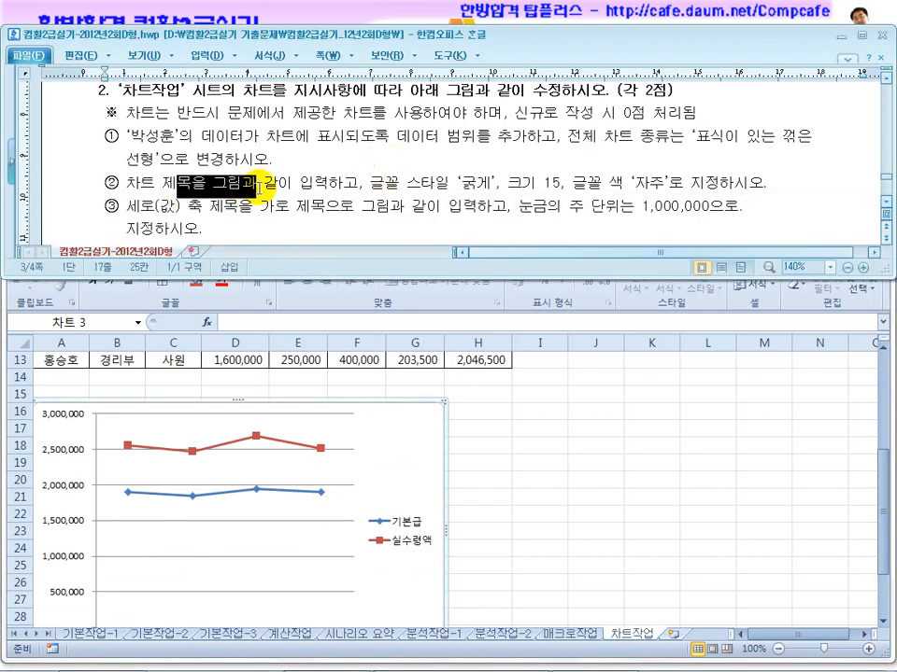
click(433, 166)
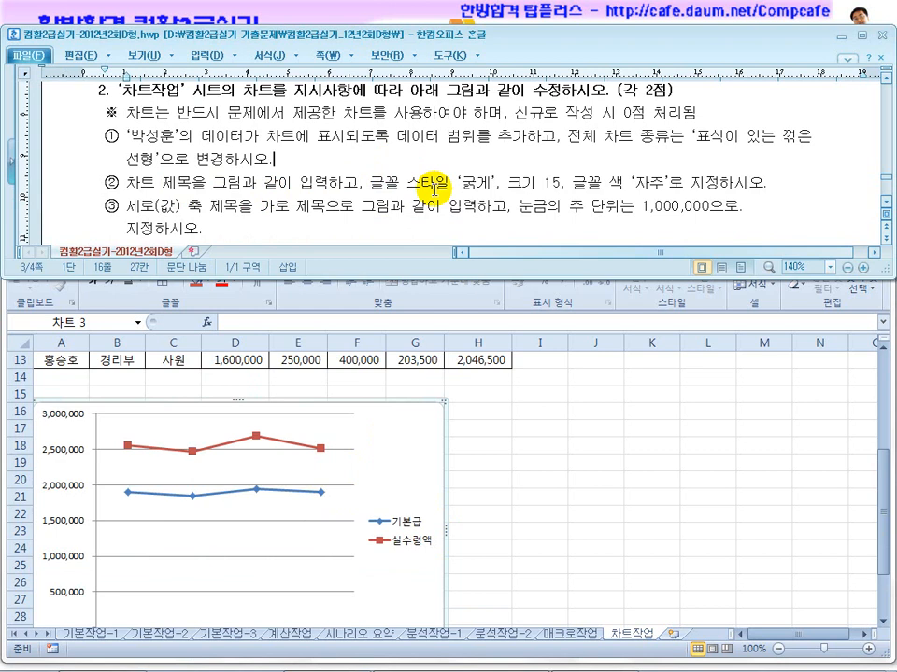
click(480, 180)
click(651, 185)
click(407, 469)
click(443, 175)
scroll(439, 172, down, 3)
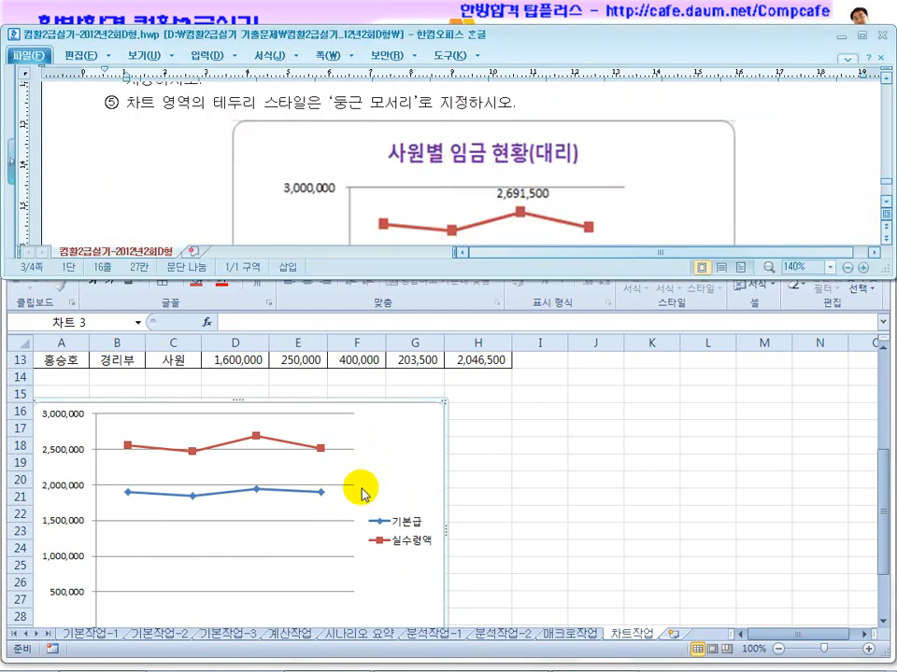
Add a title above the chart and set its text to "사원별 임금 현황(대리)"
click(392, 452)
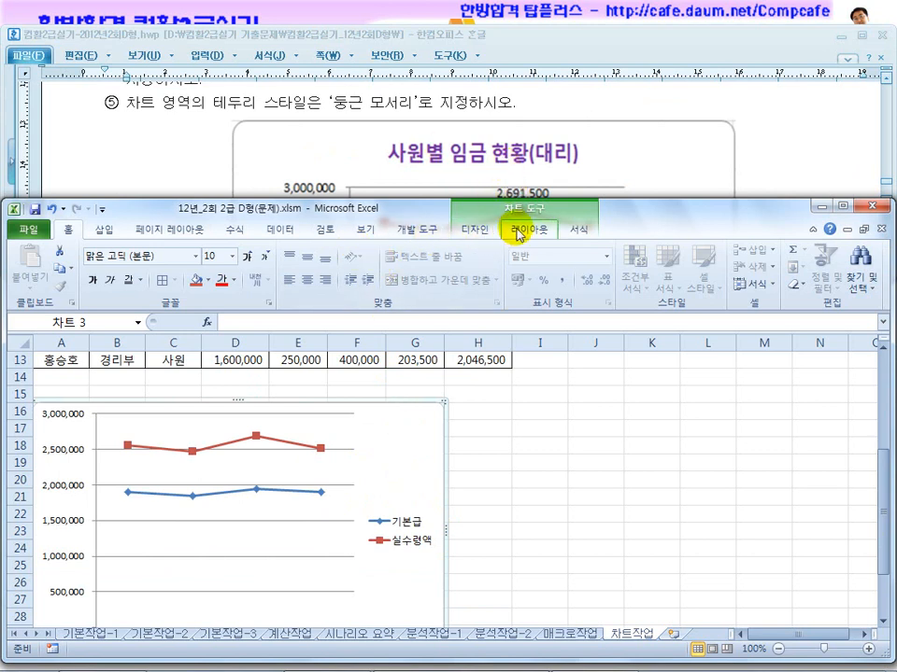
click(517, 231)
click(260, 275)
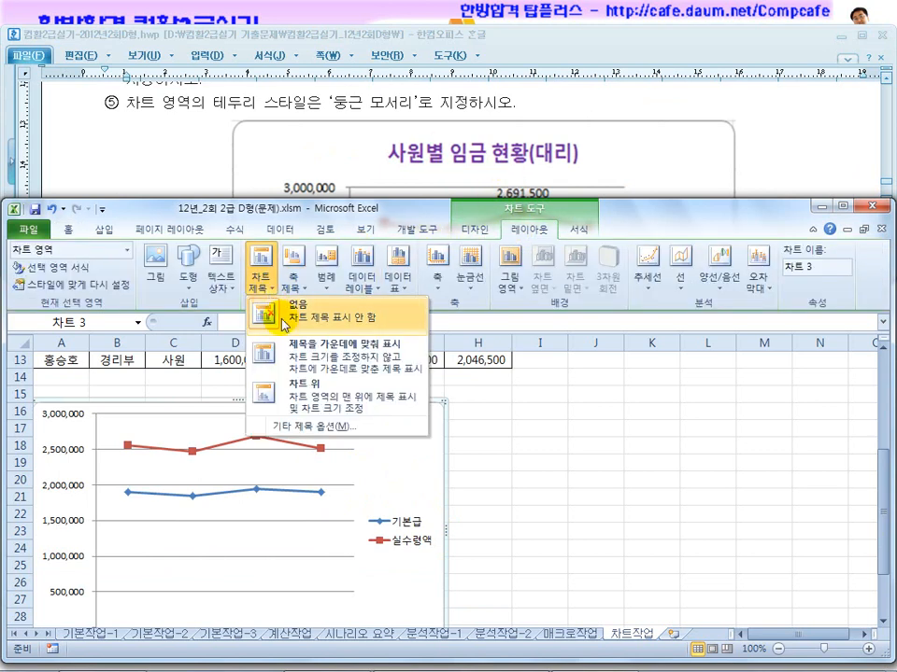
click(296, 400)
drag(282, 424, 169, 418)
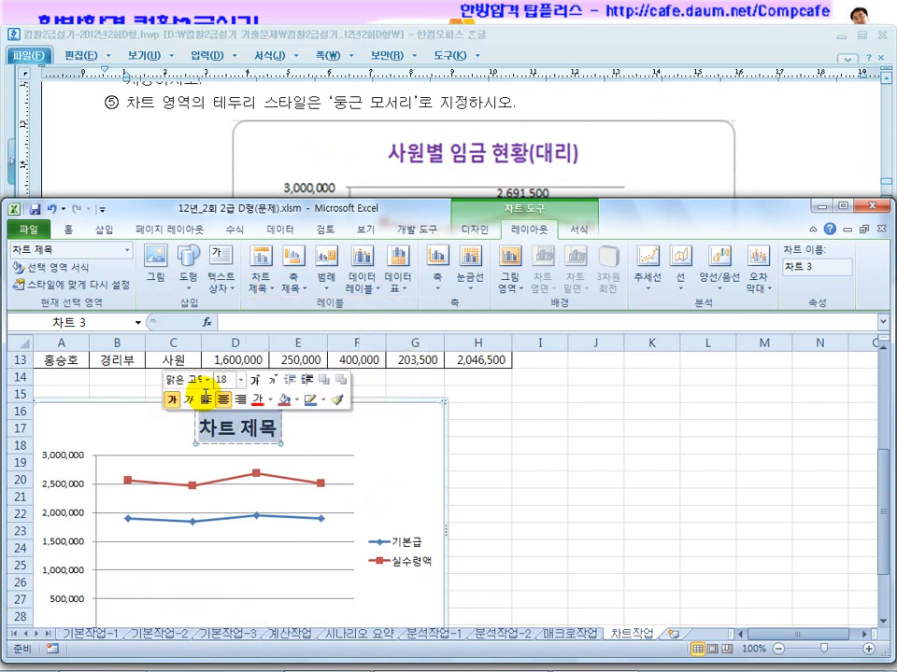
text(상원별 임그)
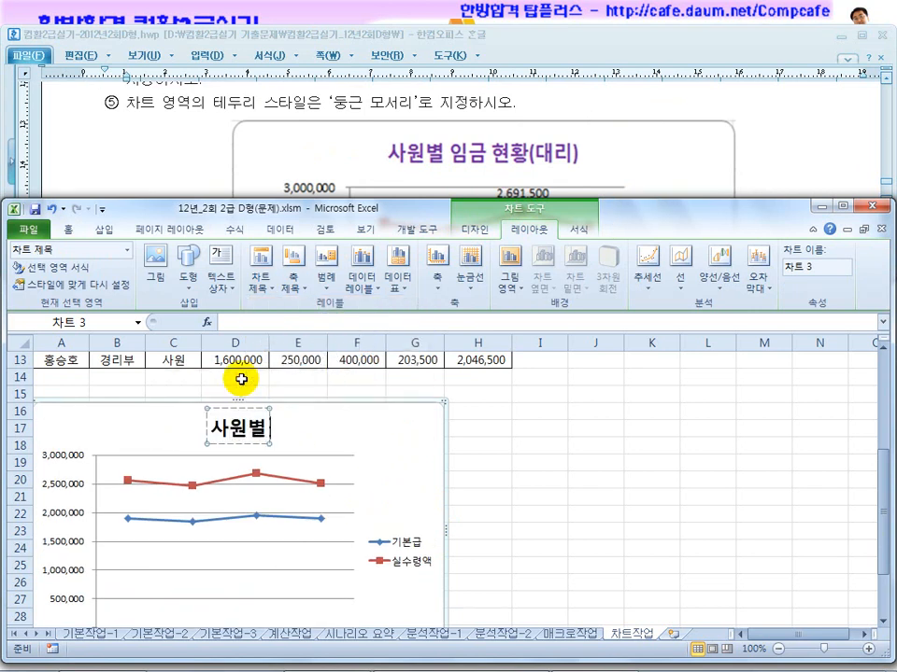
text( 현황)
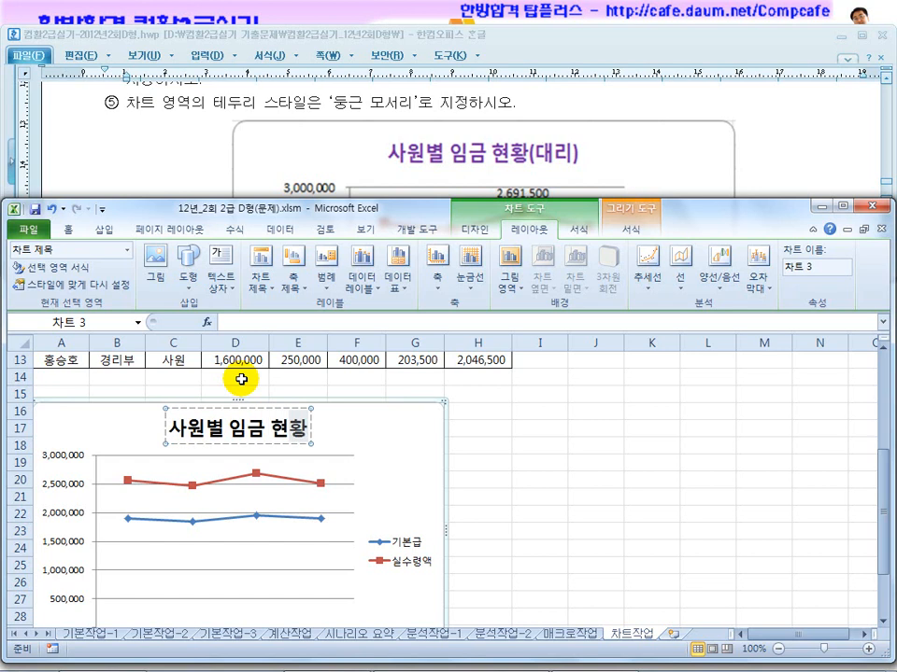
text((댈리))
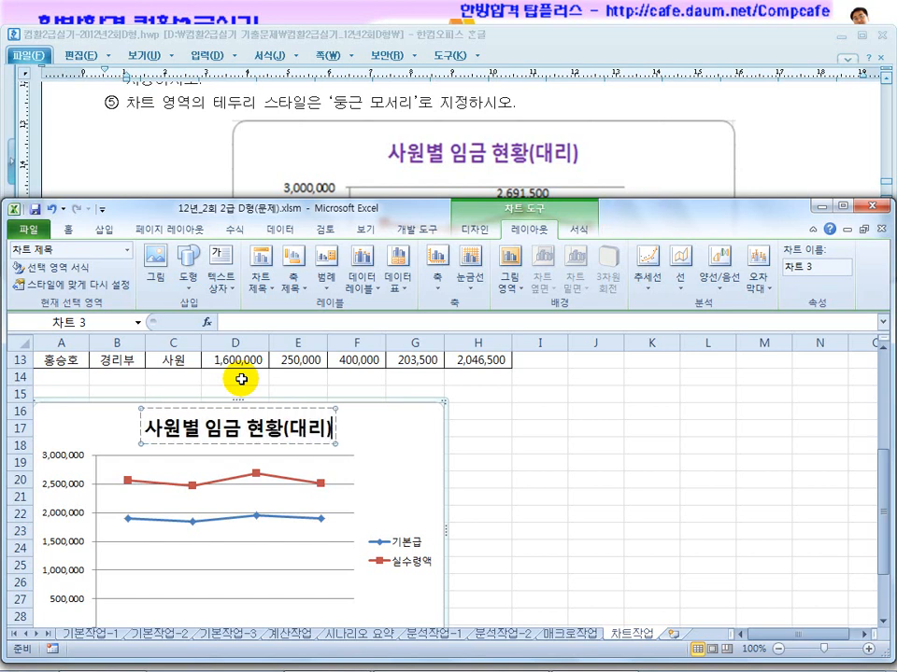
Recheck instruction ② and format the chart title with font size 15 and the standard purple (자주) font colour
click(194, 184)
scroll(226, 217, up, 4)
scroll(401, 177, down, 2)
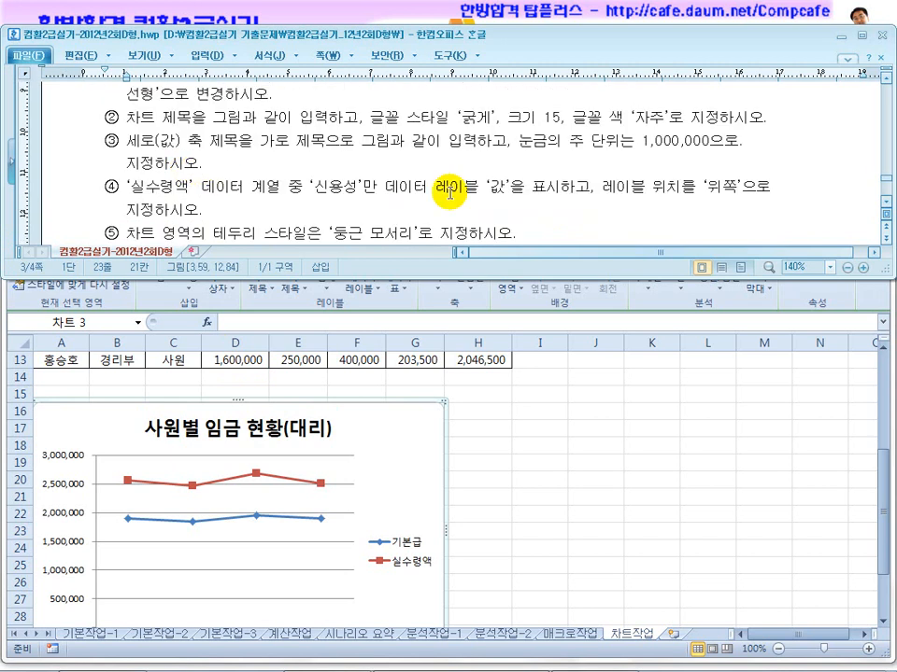
scroll(445, 200, down, 2)
scroll(446, 202, up, 2)
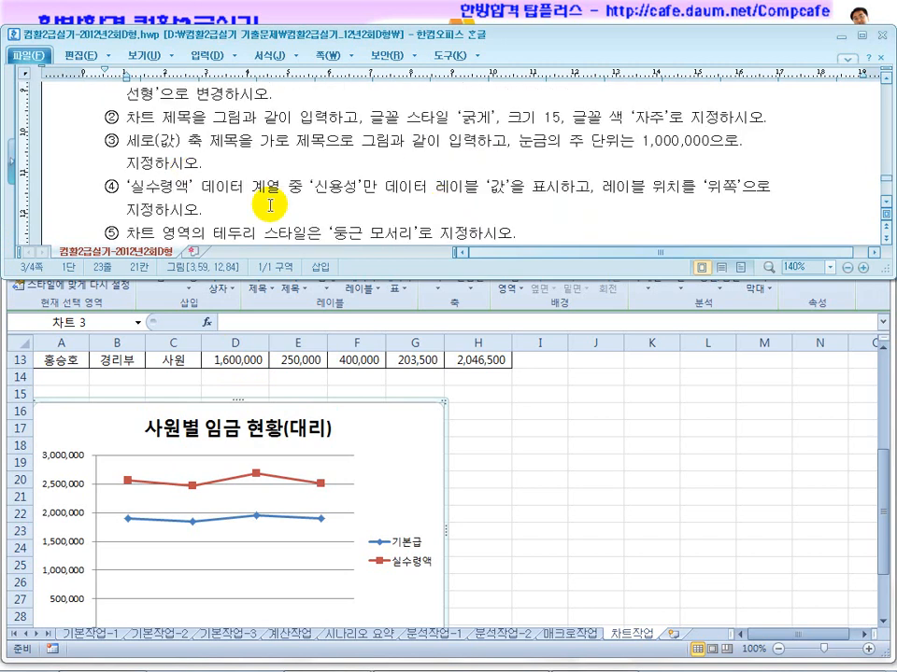
click(154, 299)
click(74, 235)
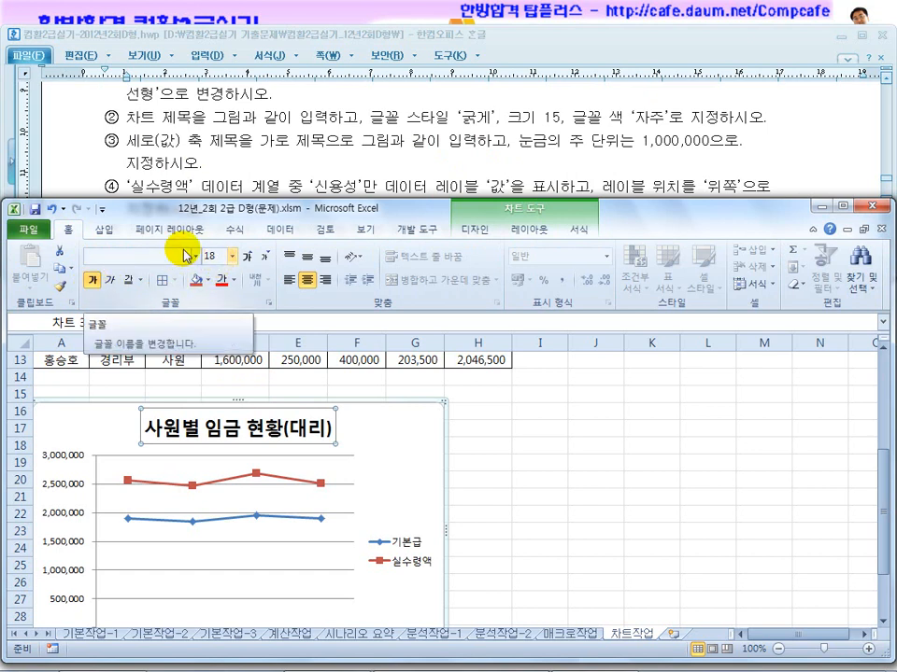
key(Delete)
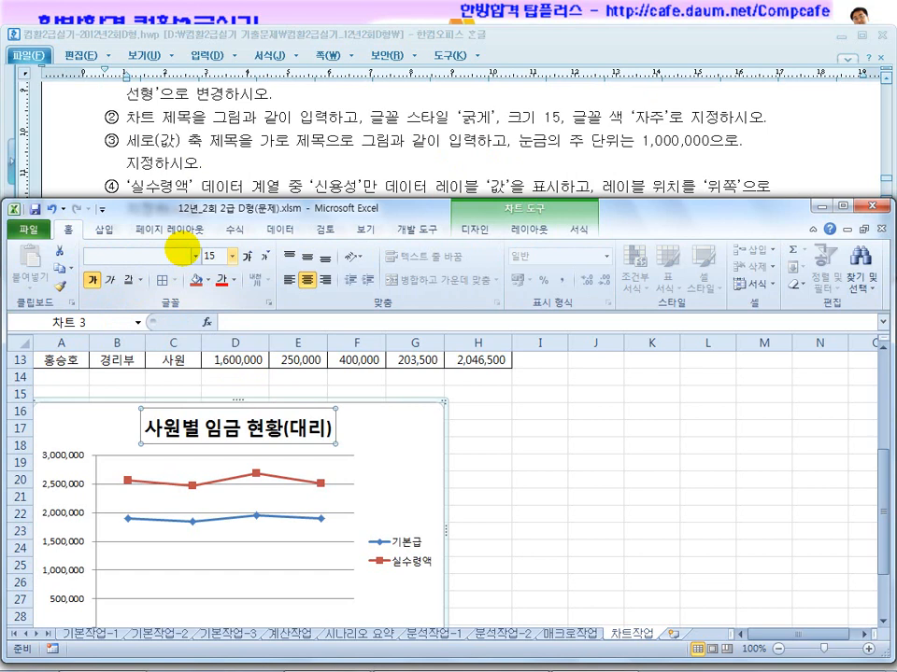
key(Return)
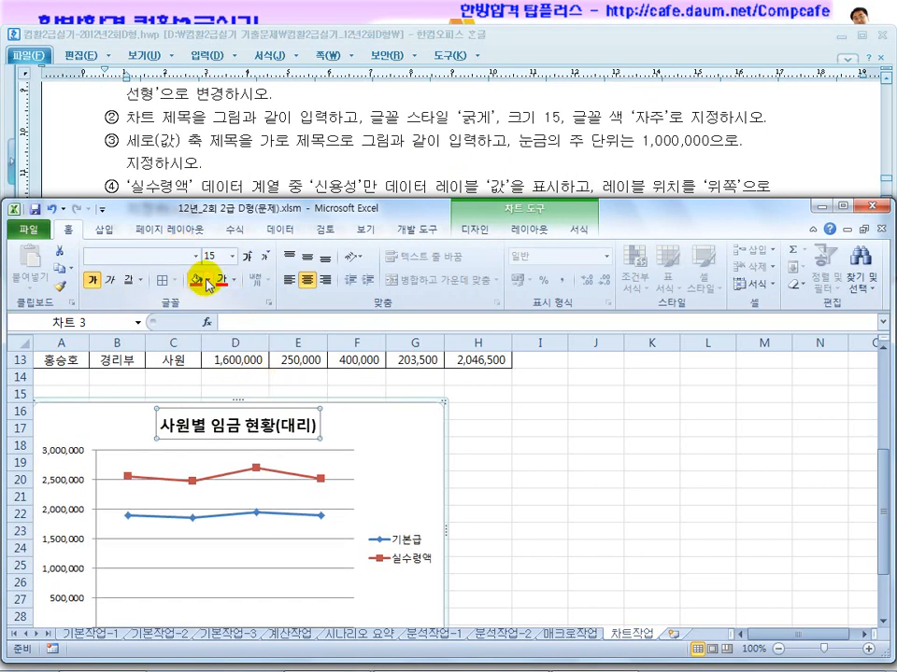
click(206, 283)
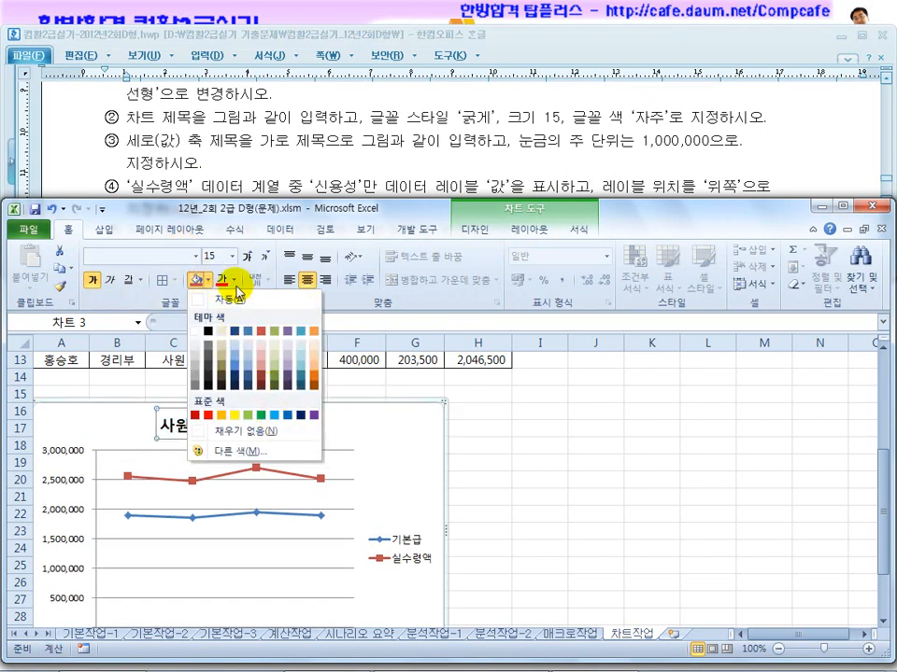
click(234, 280)
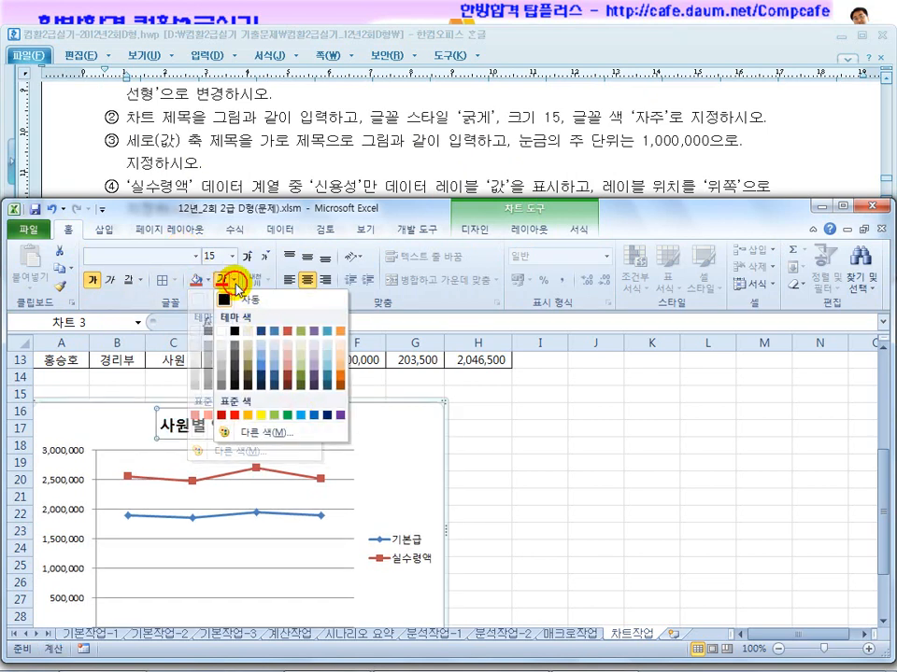
click(344, 414)
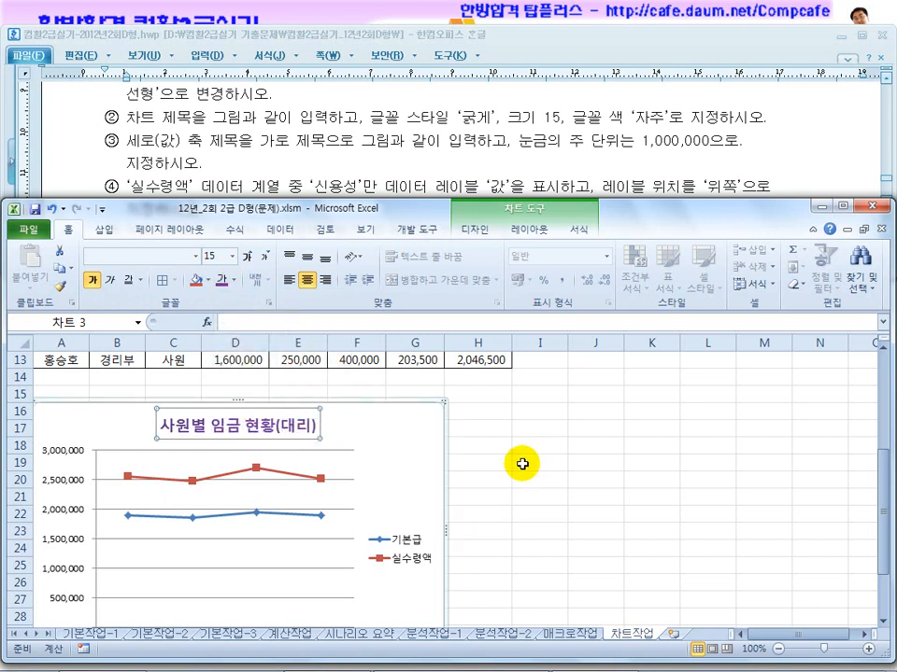
Following instruction ③ and the reference chart, add a horizontally written title "금액" to the vertical value axis
click(422, 117)
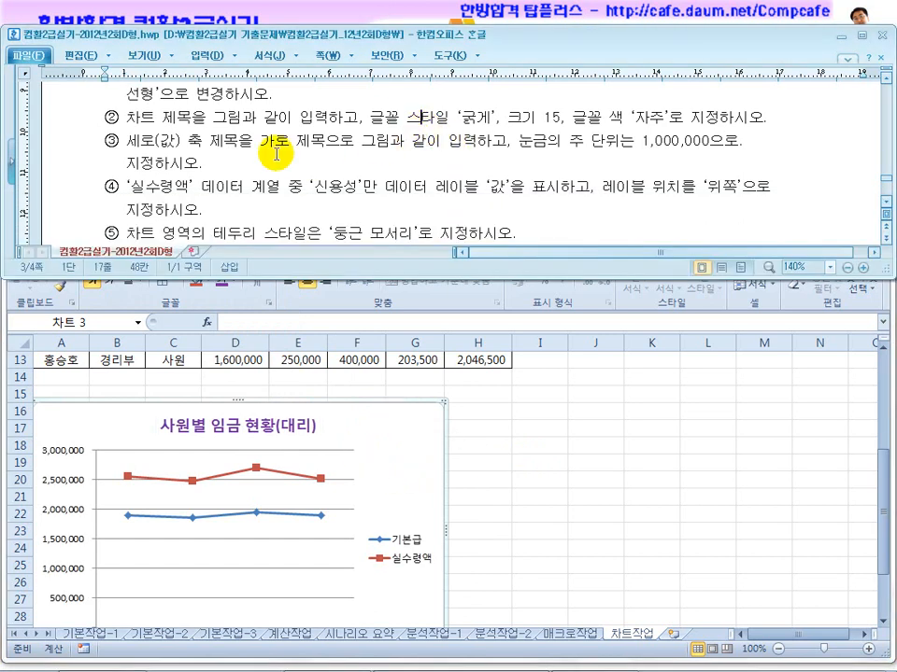
drag(266, 146, 426, 140)
click(445, 184)
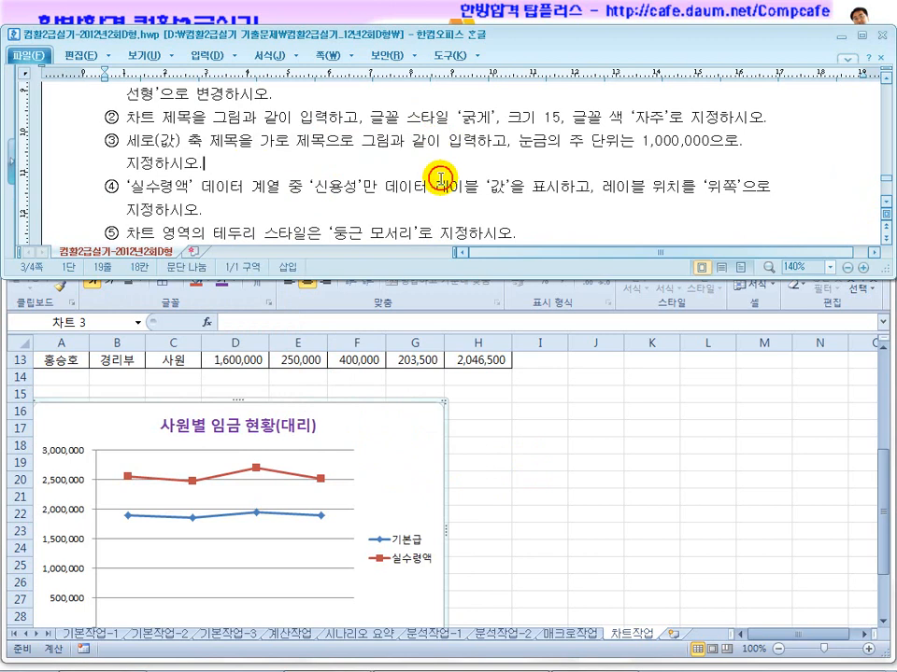
scroll(445, 184, down, 6)
scroll(440, 178, up, 3)
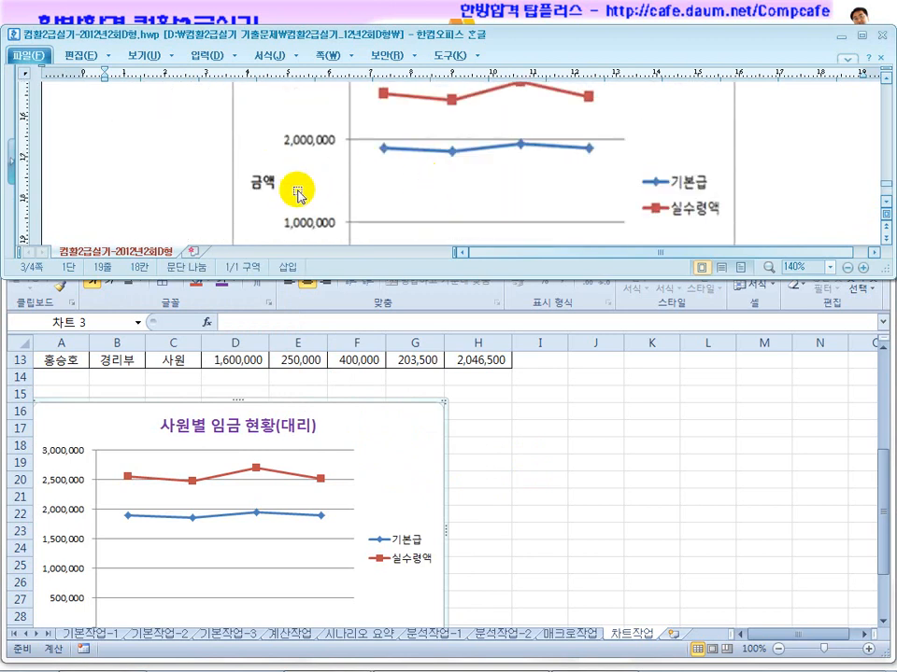
click(392, 456)
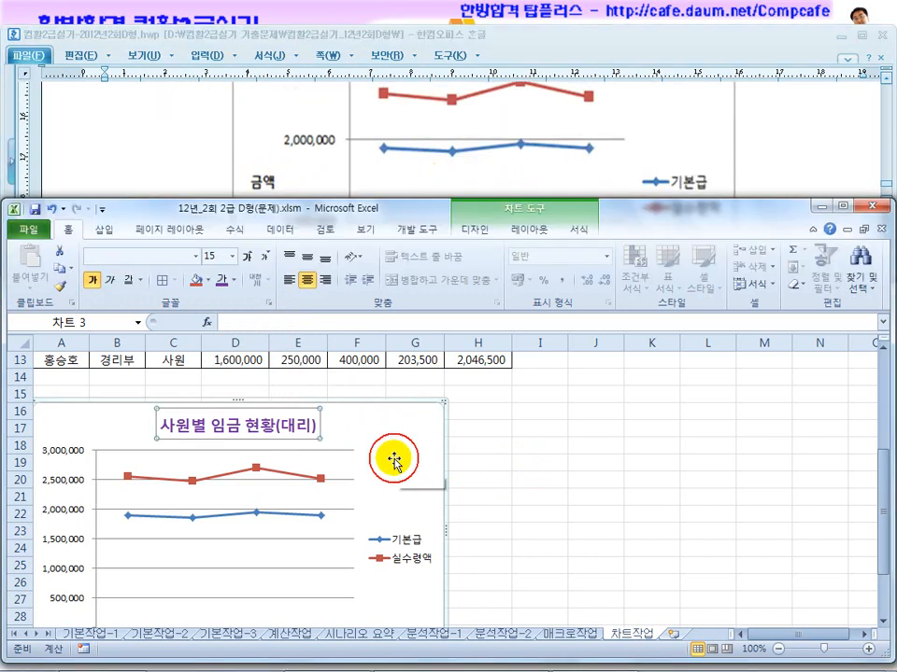
click(526, 231)
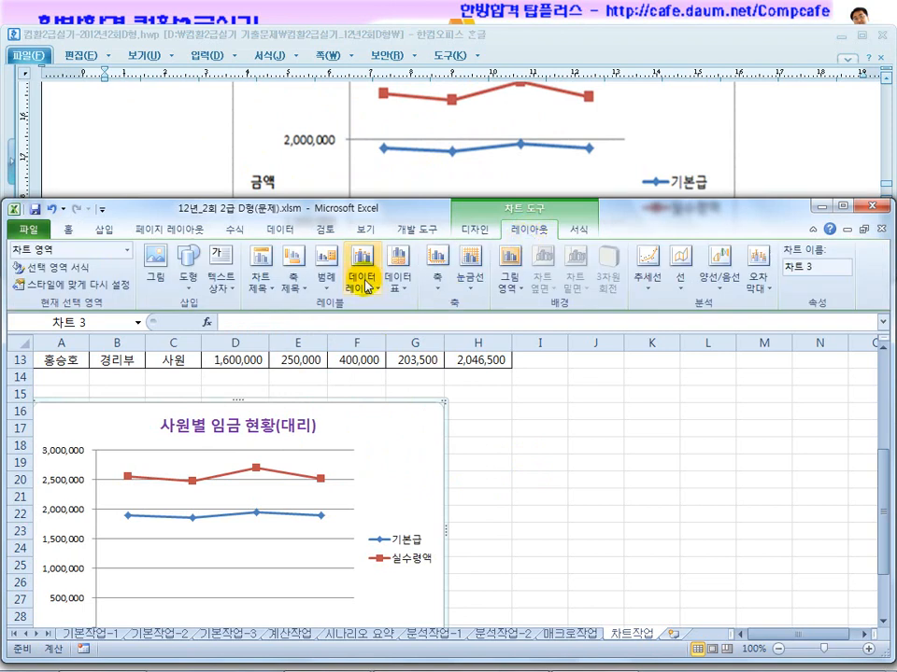
click(290, 286)
mouse_move(308, 323)
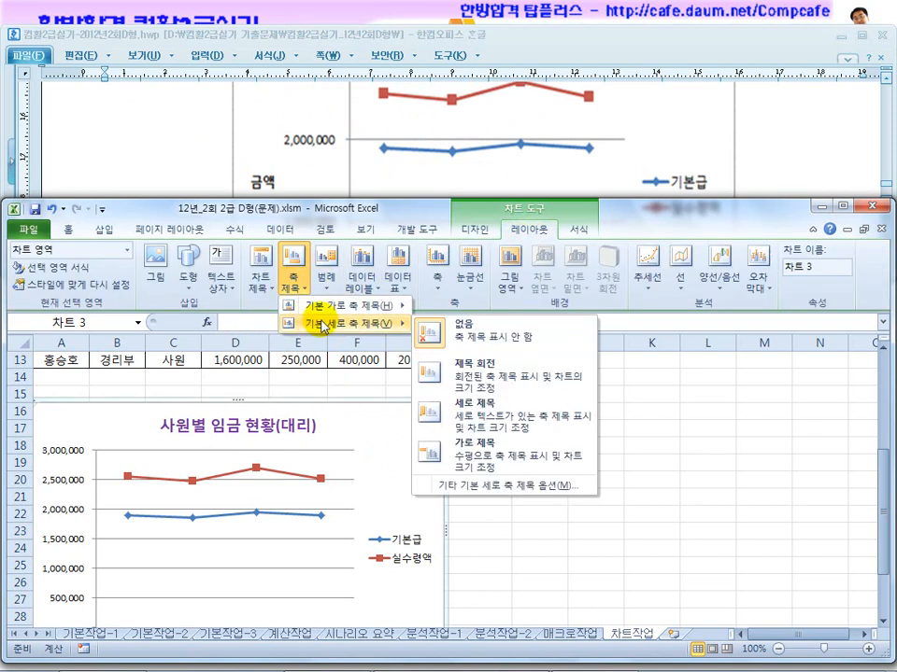
click(470, 458)
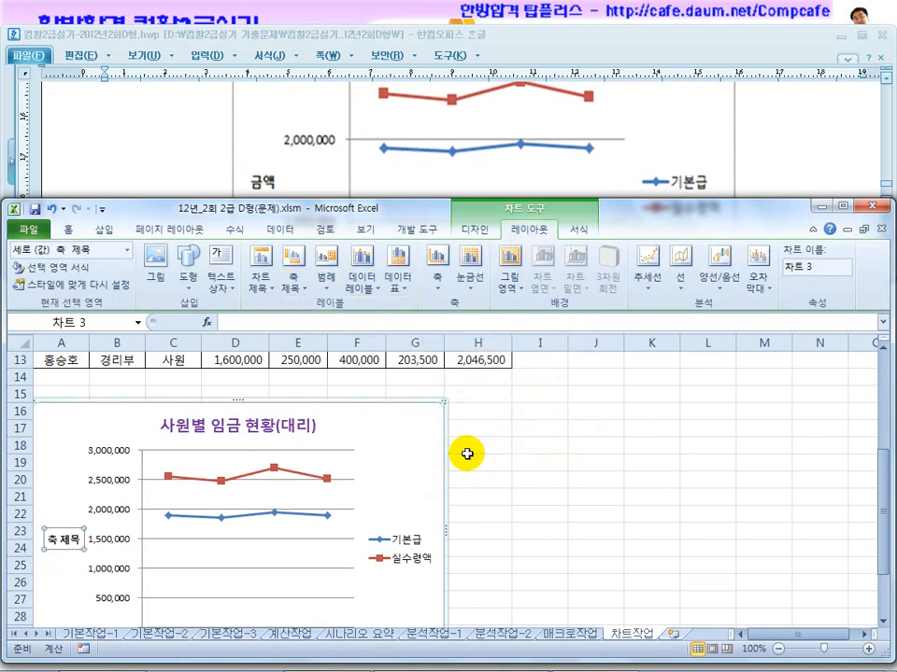
drag(81, 539, 41, 538)
text(ㄱ)
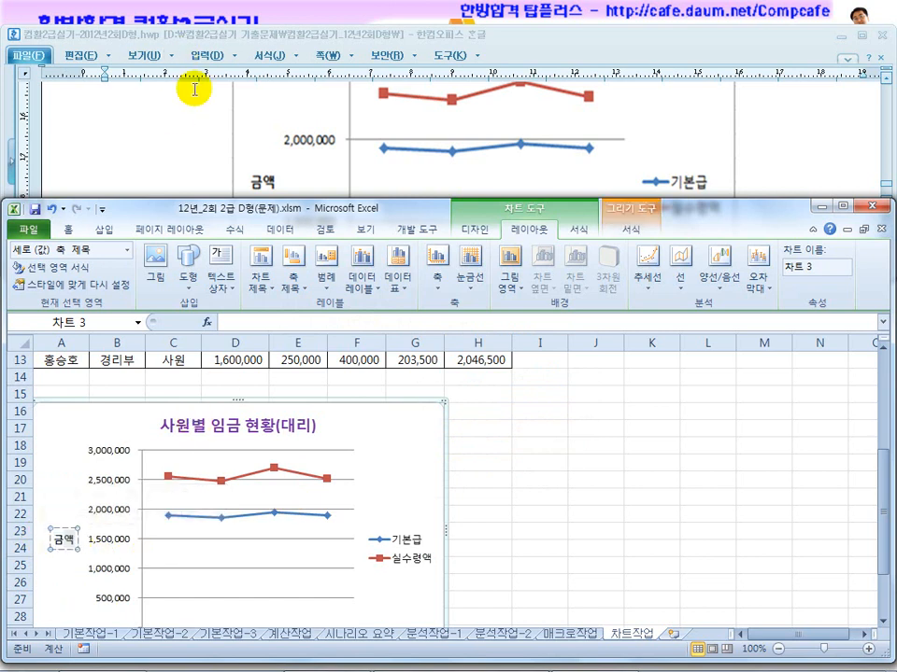
Read the rest of instruction ③ for the value axis's major unit and return to the chart in the worksheet
click(191, 72)
scroll(191, 165, up, 5)
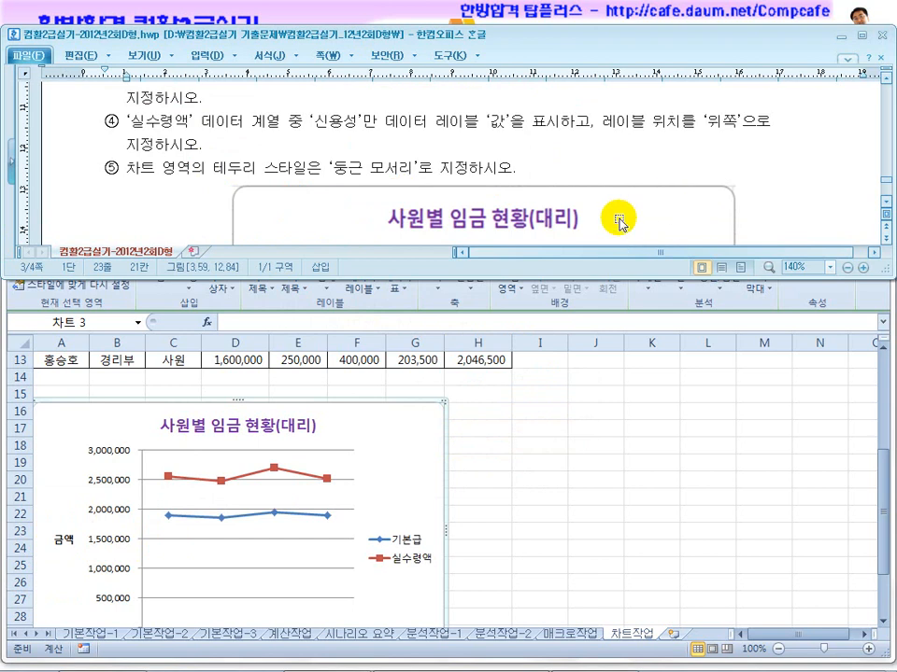
scroll(462, 163, up, 1)
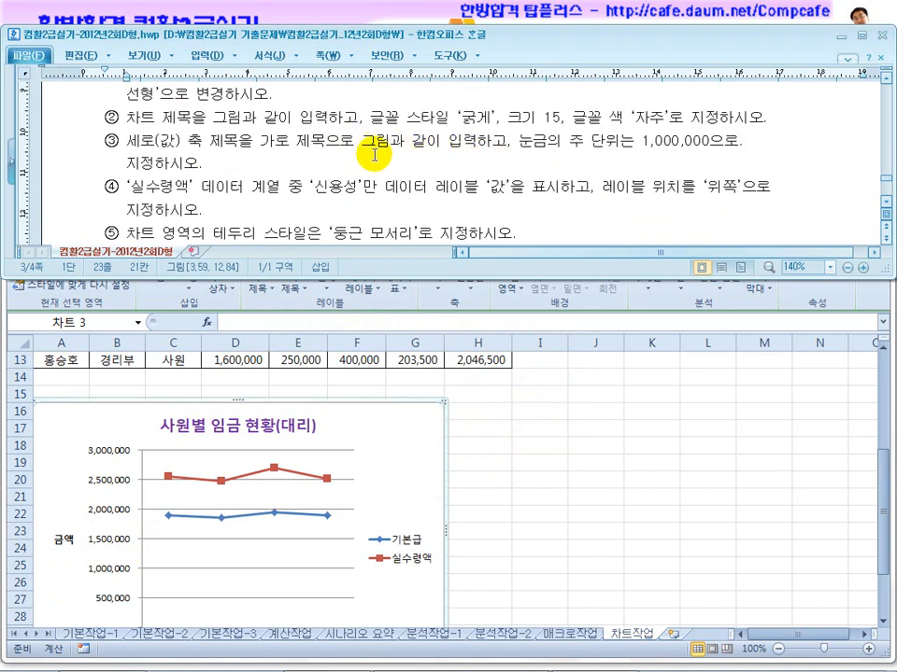
drag(374, 149, 476, 141)
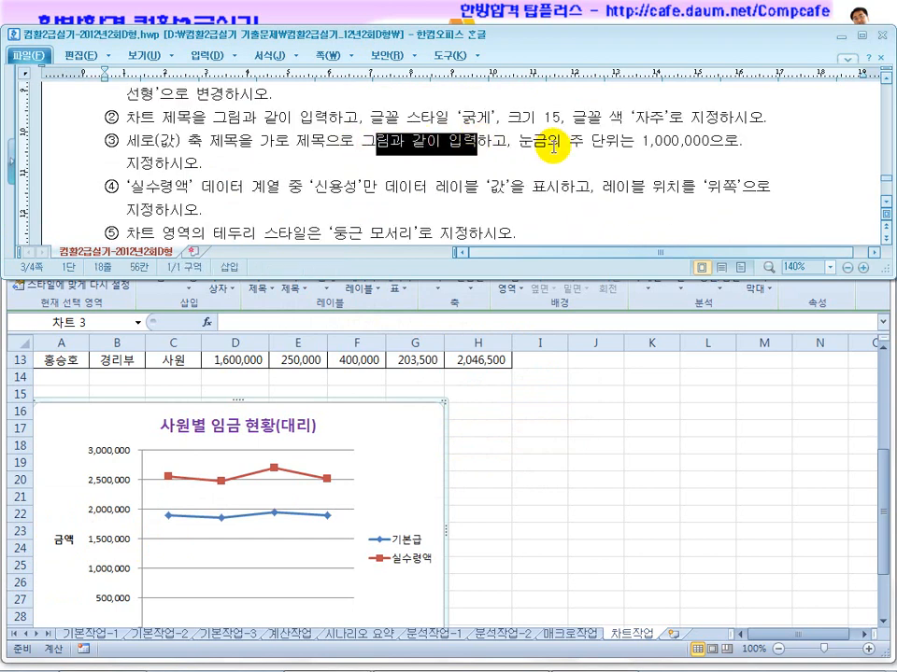
drag(549, 142, 649, 145)
click(710, 145)
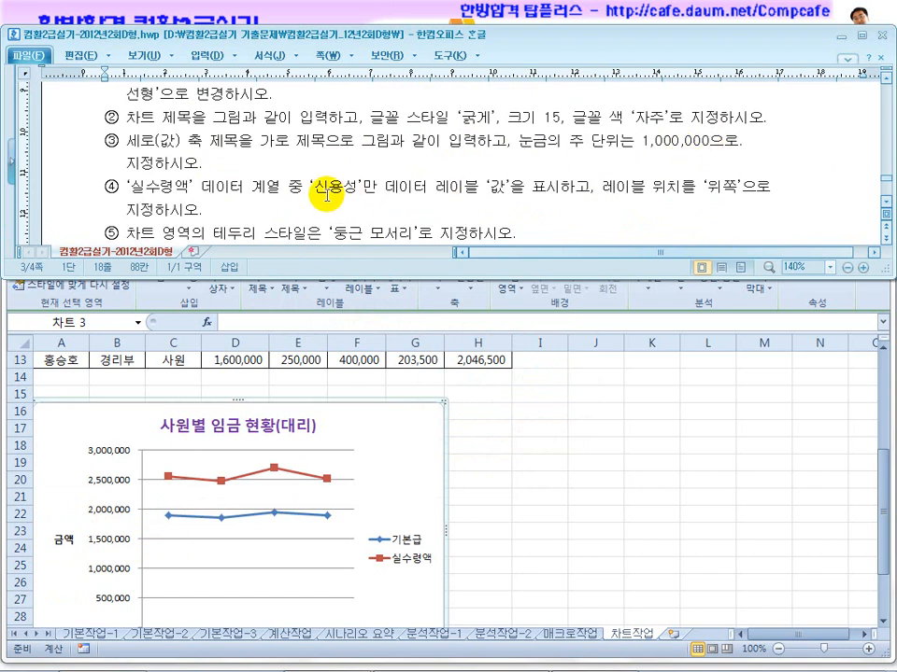
click(542, 388)
scroll(527, 446, down, 1)
scroll(525, 449, down, 1)
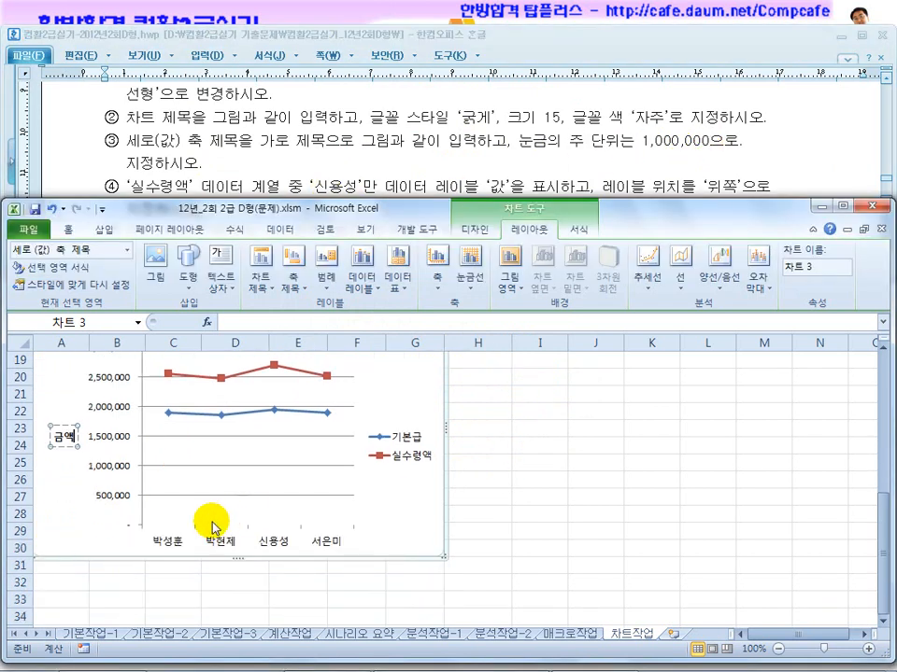
Set the vertical value axis's major unit to a fixed 1000000
click(114, 501)
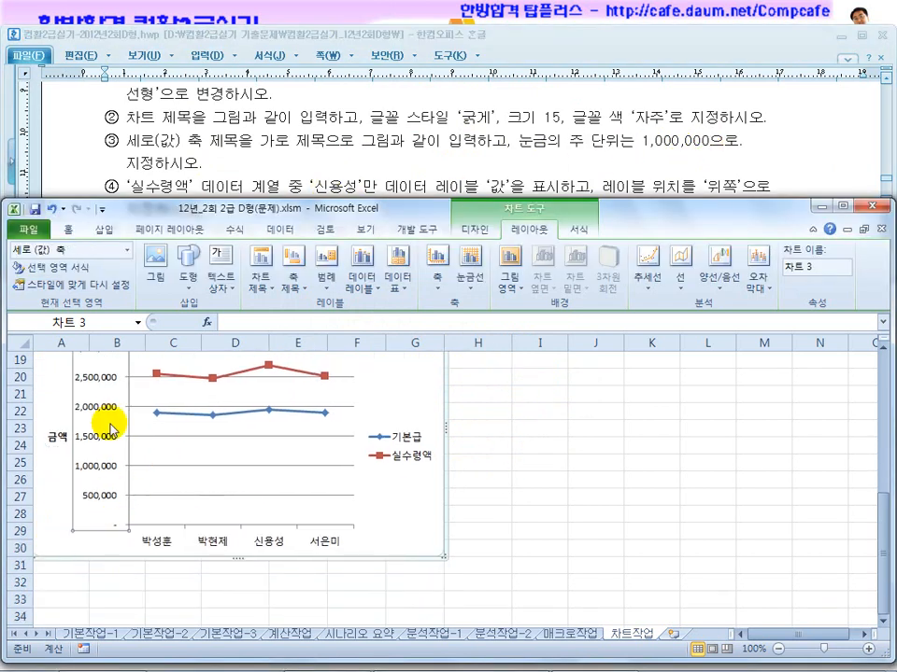
right_click(105, 471)
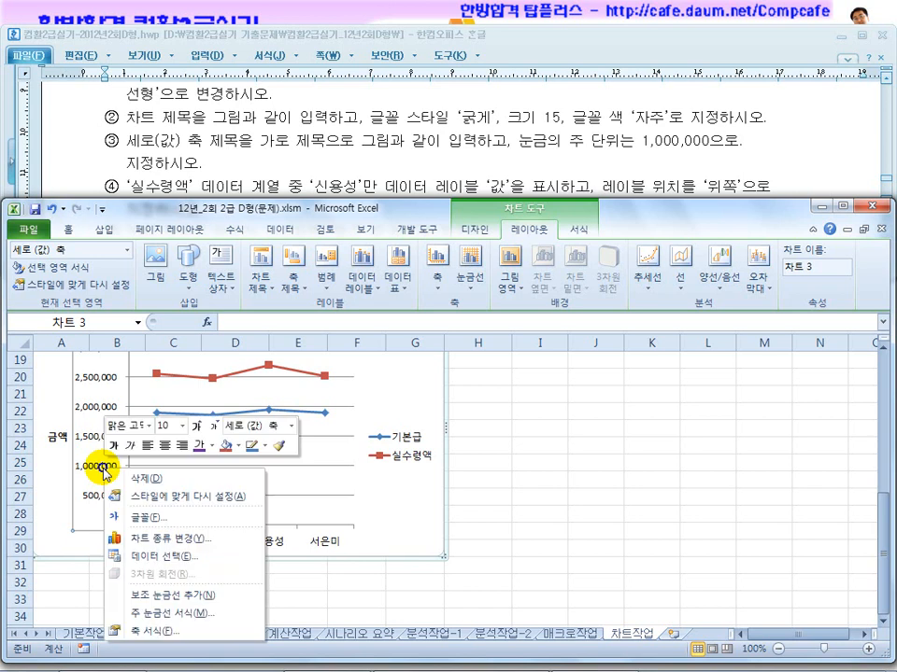
click(157, 631)
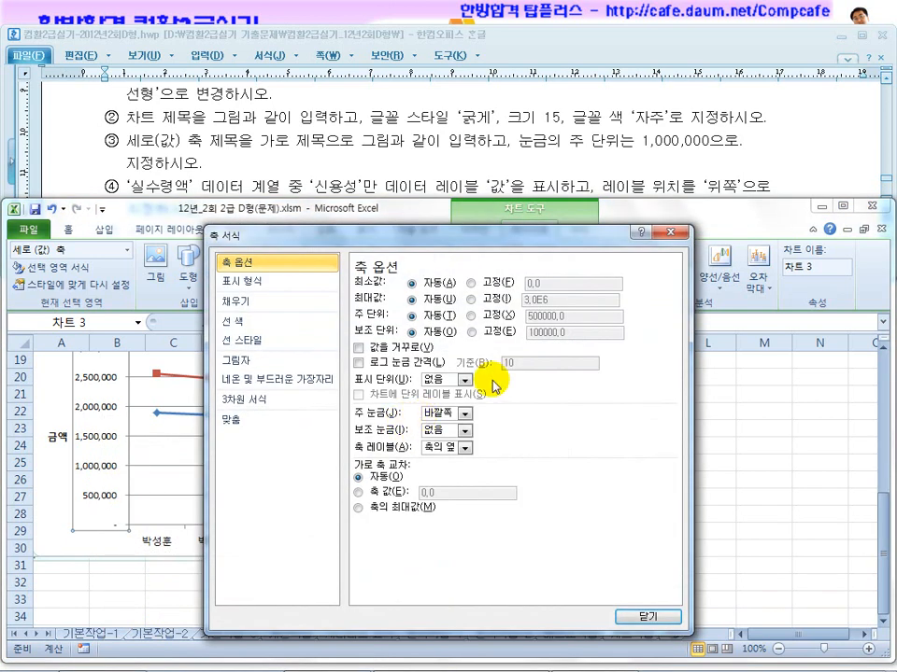
click(471, 315)
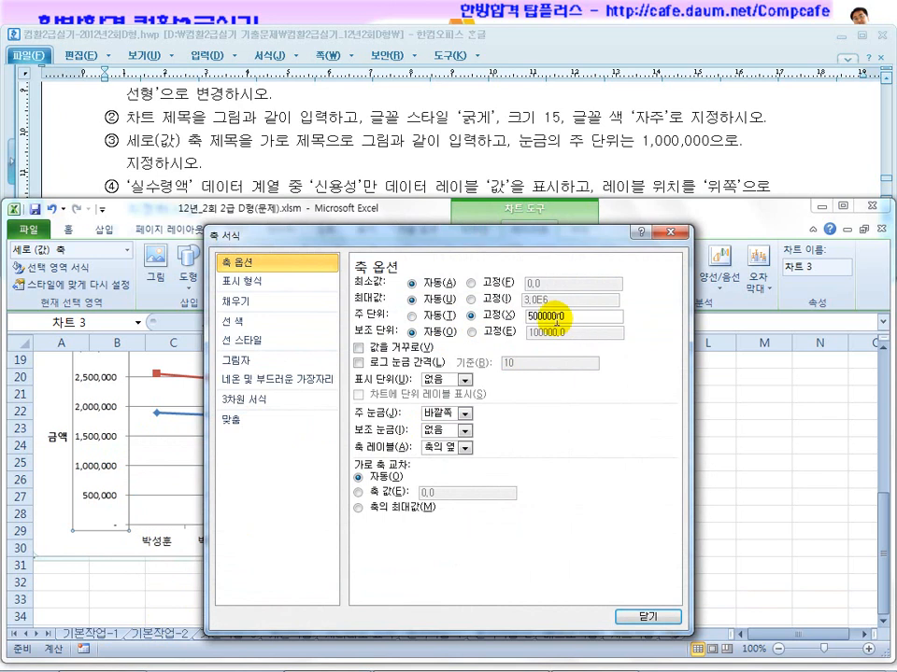
drag(563, 317, 504, 319)
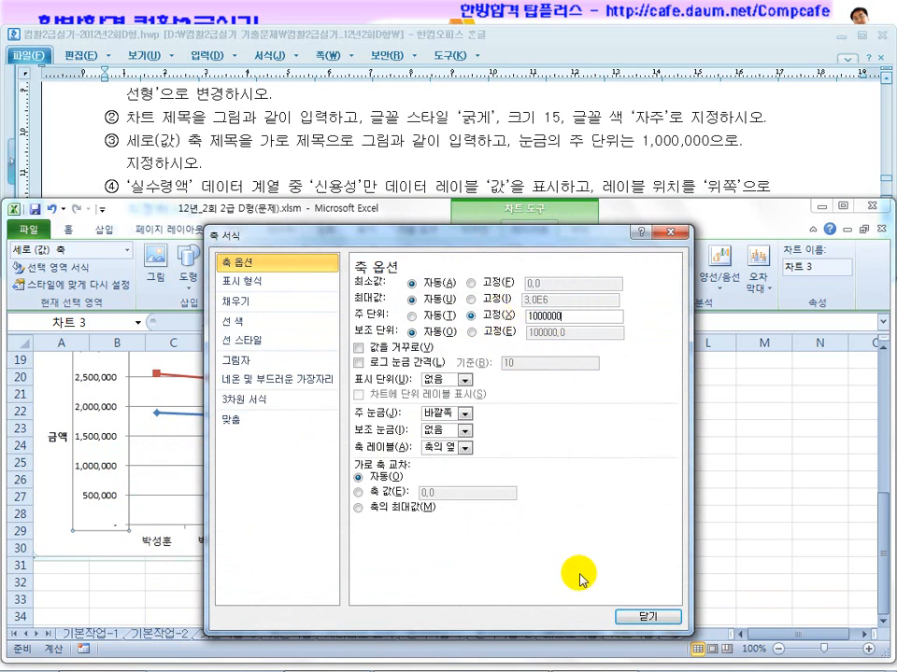
click(641, 617)
scroll(131, 546, up, 2)
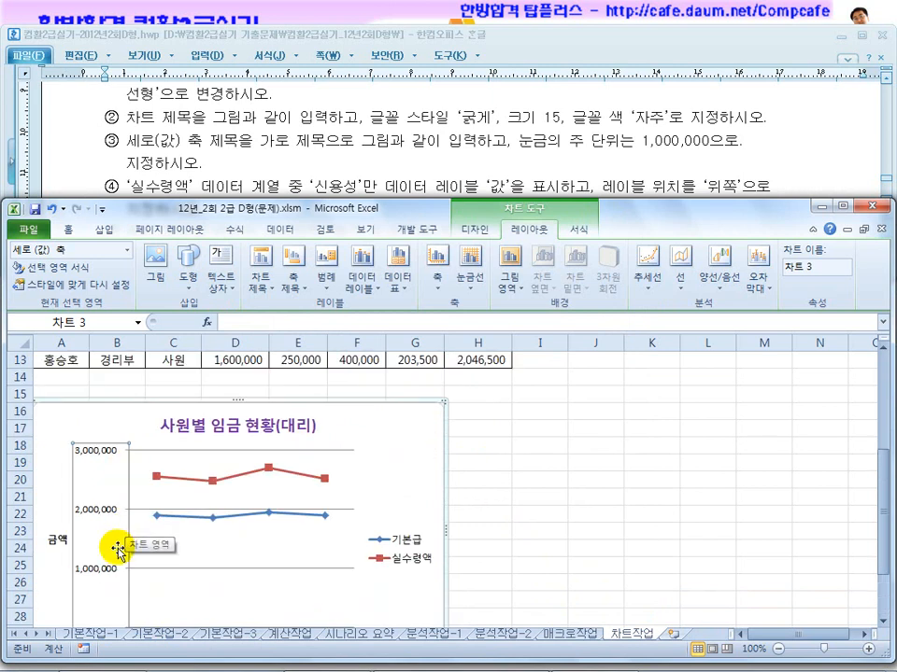
Following instruction ④, add a data label to only the third employee's point in the 실수령액 series
click(420, 164)
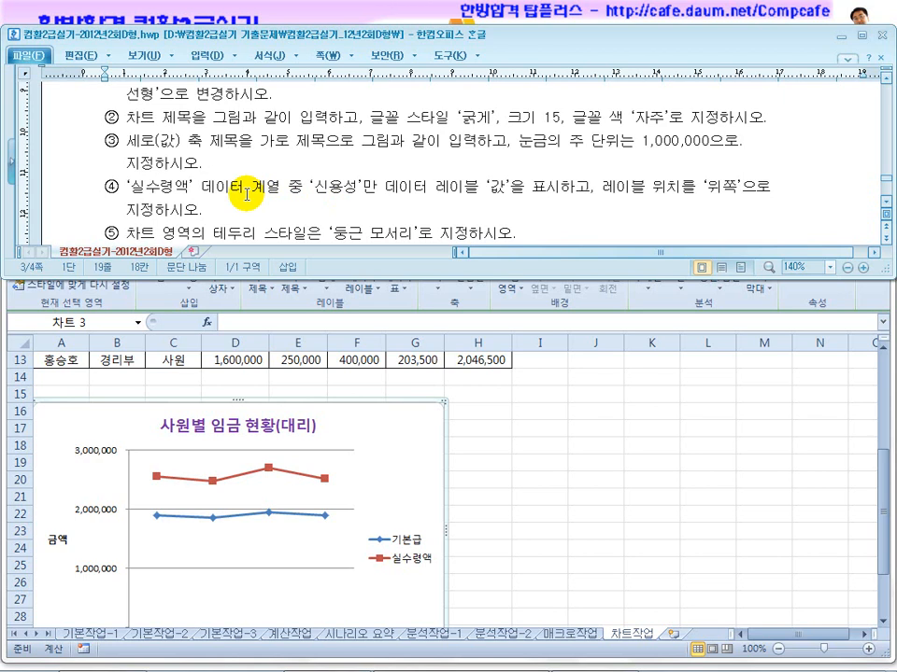
scroll(246, 504, down, 2)
scroll(246, 513, up, 2)
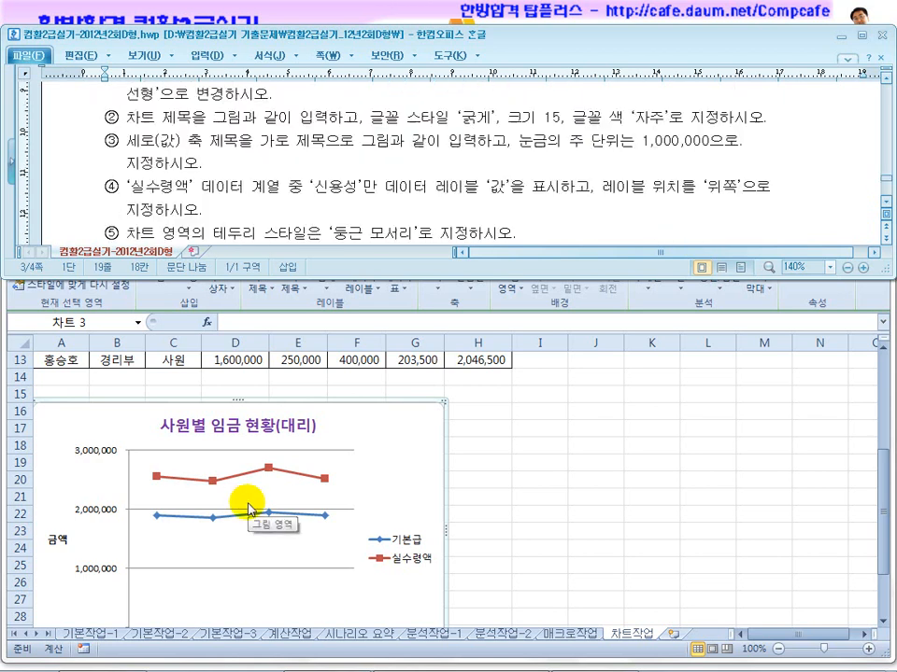
click(537, 506)
scroll(505, 509, down, 3)
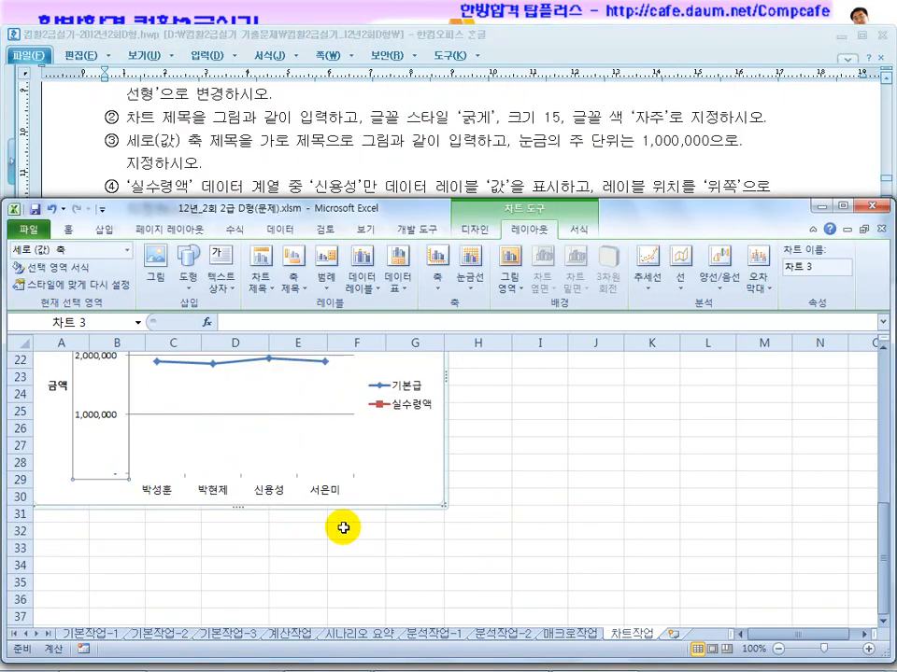
scroll(267, 502, up, 2)
click(268, 419)
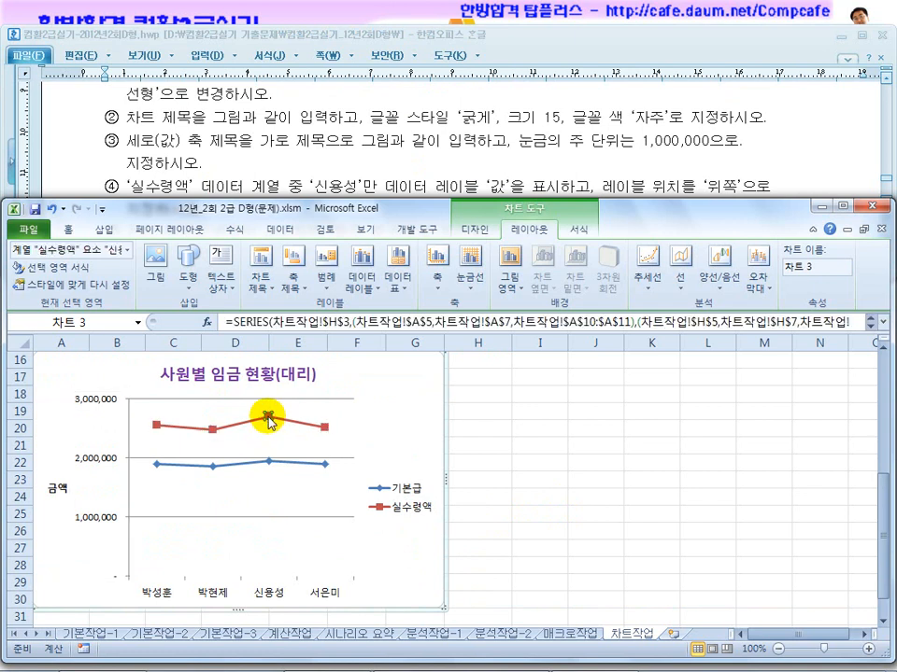
right_click(269, 421)
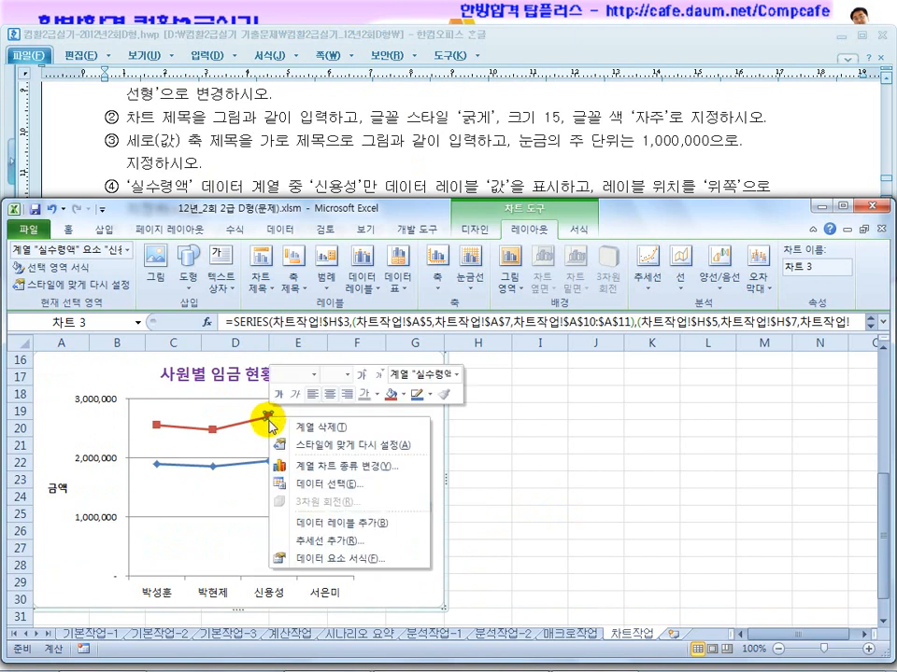
click(335, 523)
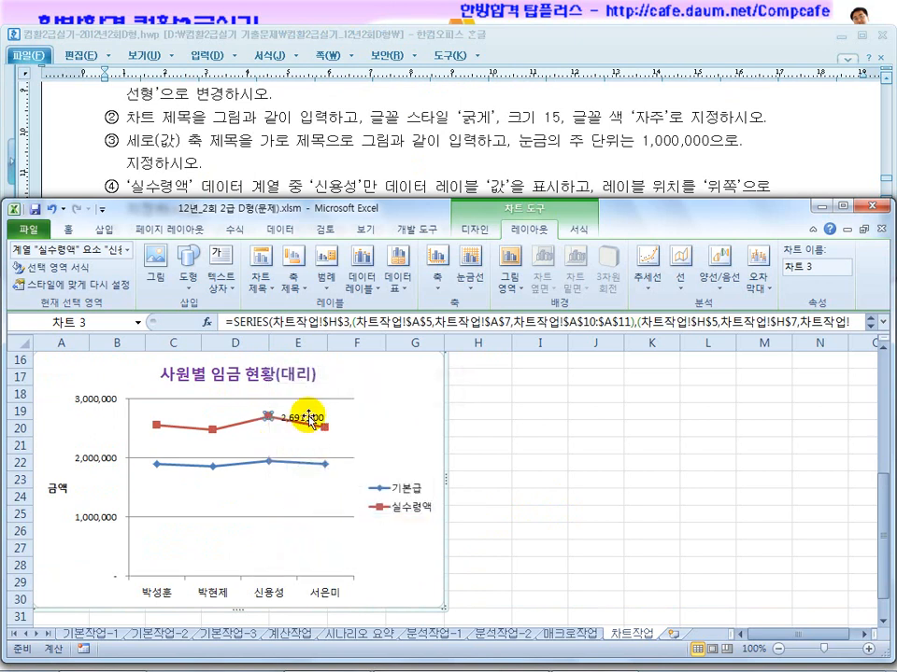
Check the required label position in instruction ④ and place the 실수령액 data label above its point (위쪽)
click(657, 152)
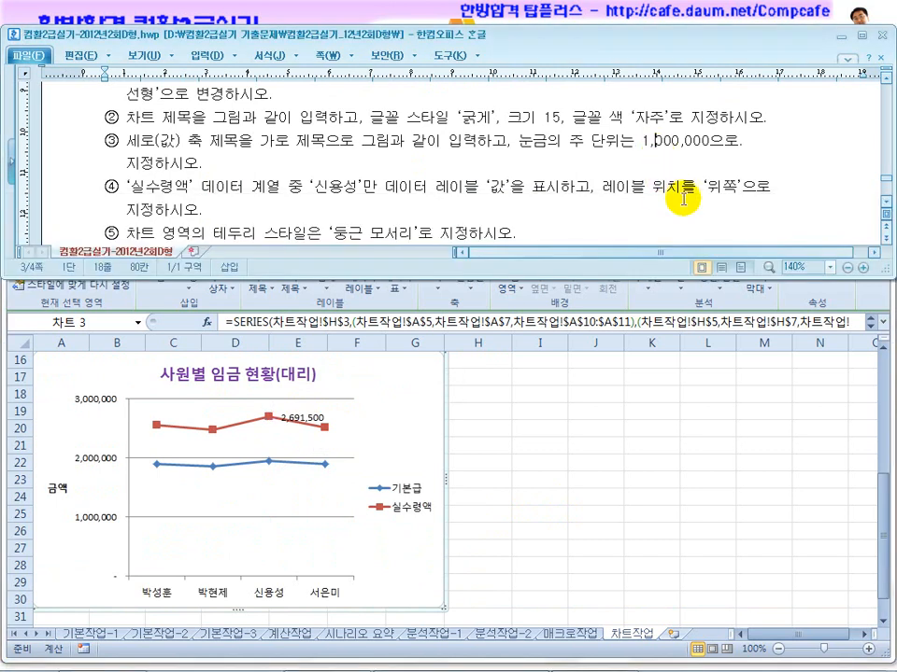
click(312, 422)
right_click(312, 420)
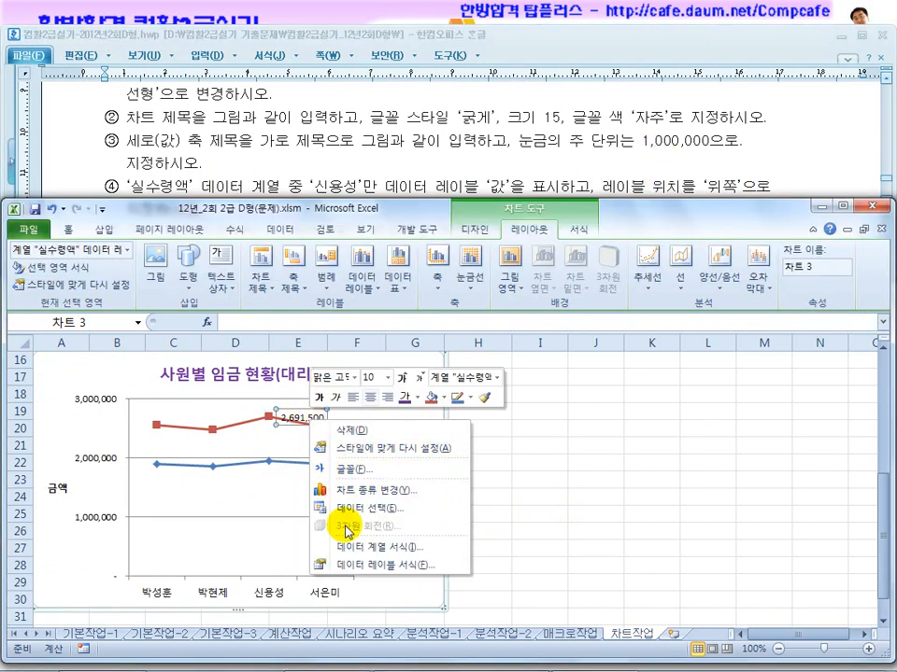
click(363, 573)
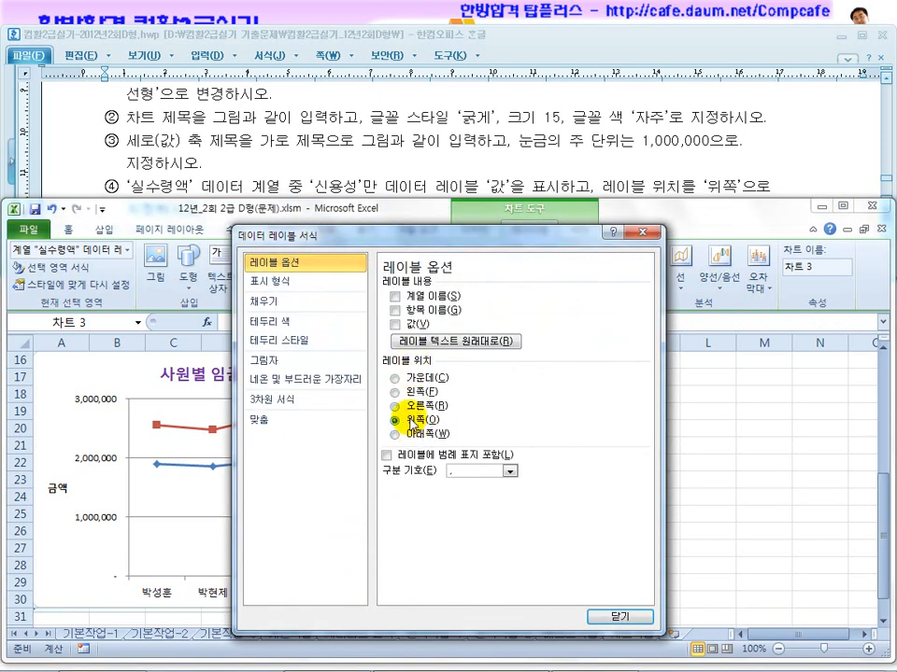
click(605, 619)
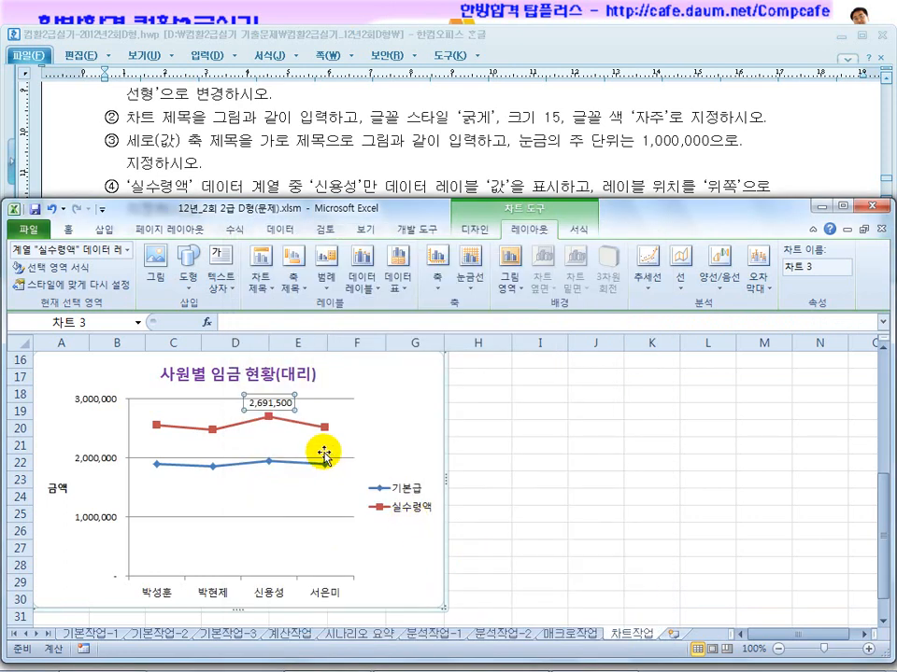
Give only the third employee's 실수령액 point a value label positioned above it (위쪽), and recheck instruction ④
click(268, 421)
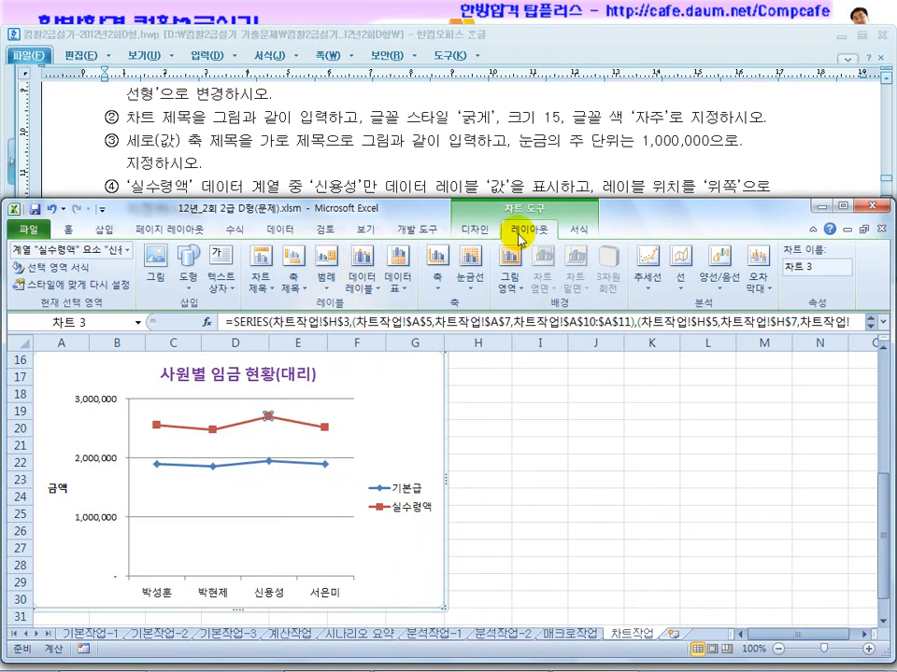
click(368, 297)
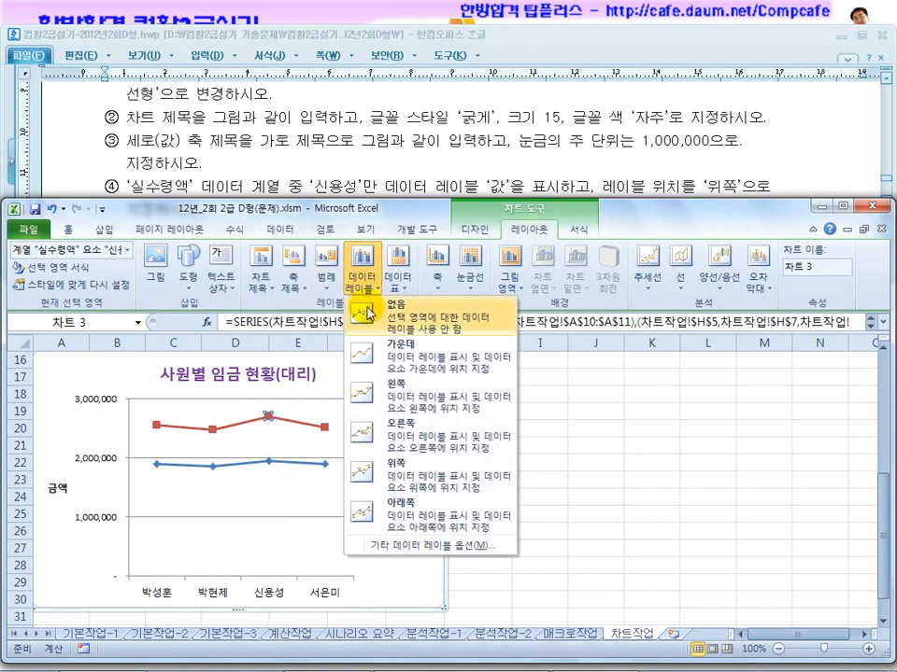
click(383, 490)
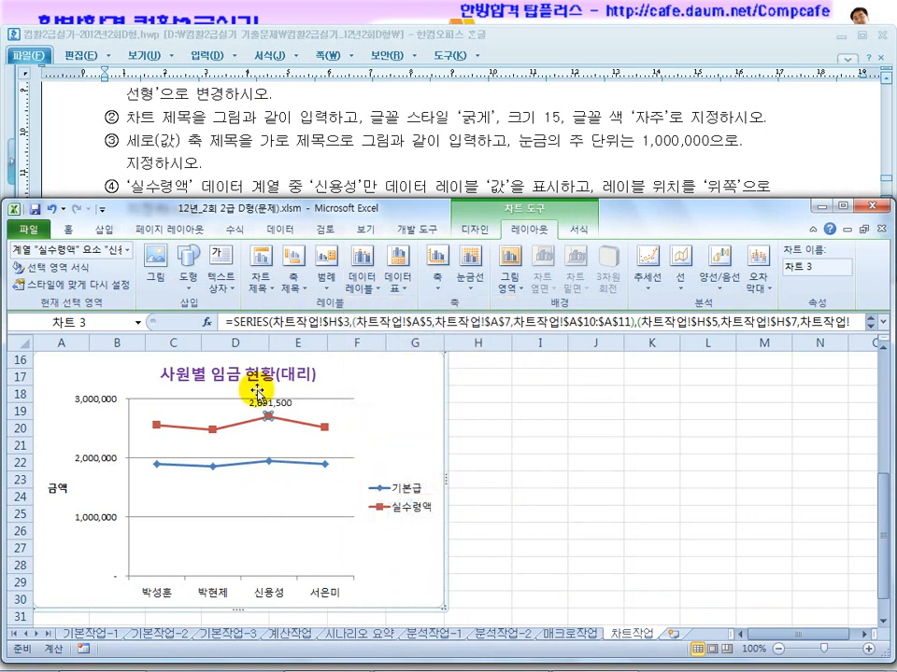
click(472, 149)
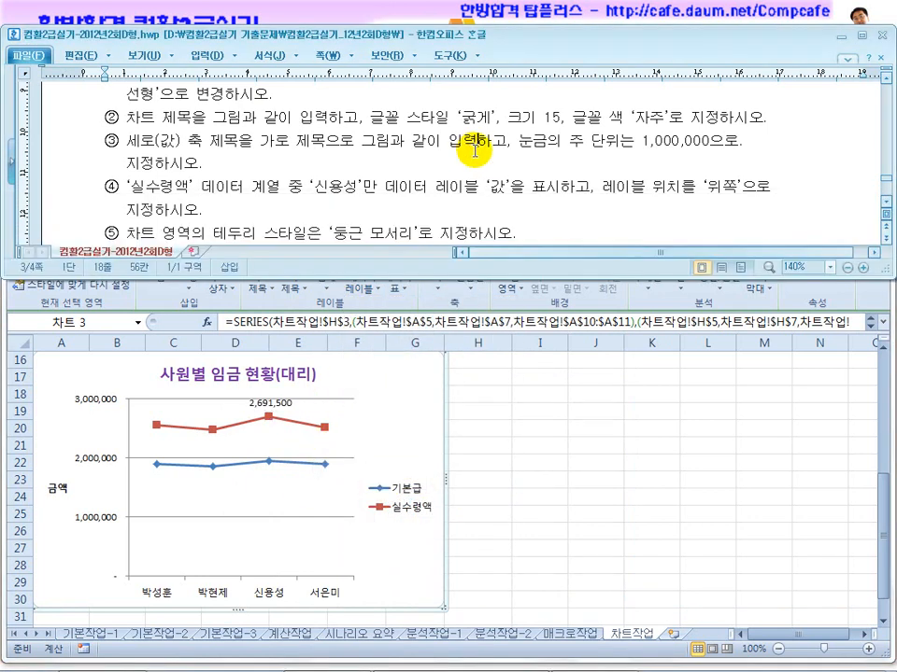
drag(399, 189, 596, 195)
click(677, 187)
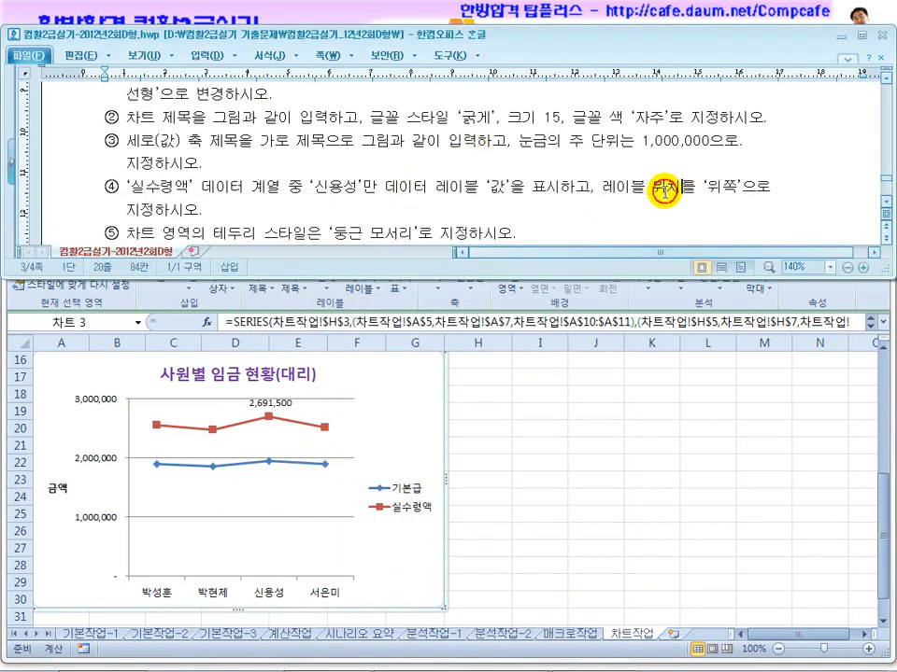
click(451, 186)
Following instruction ⑤, give the chart area's border rounded corners (둥근 모서리)
scroll(447, 187, down, 1)
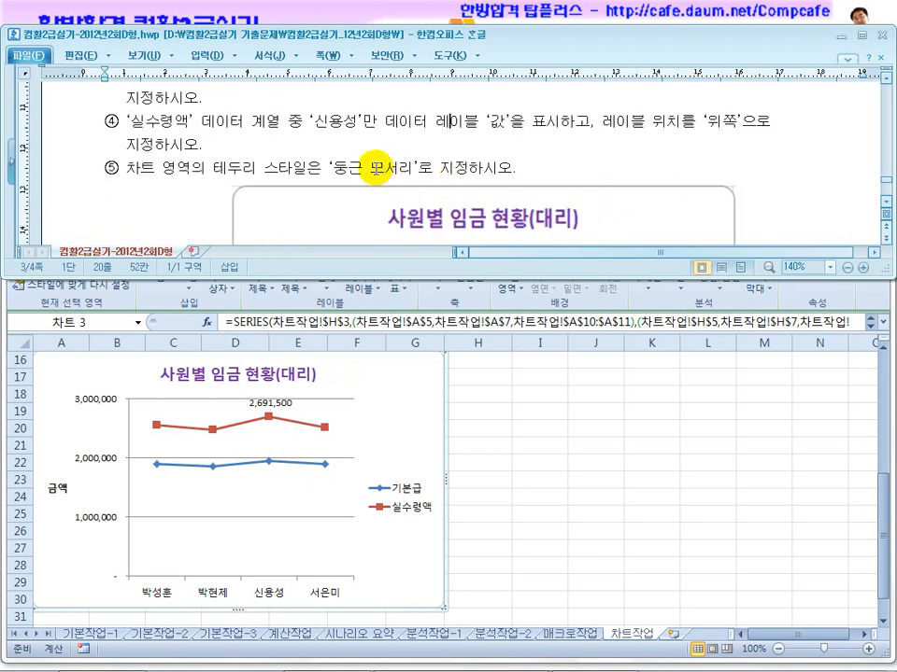
click(418, 385)
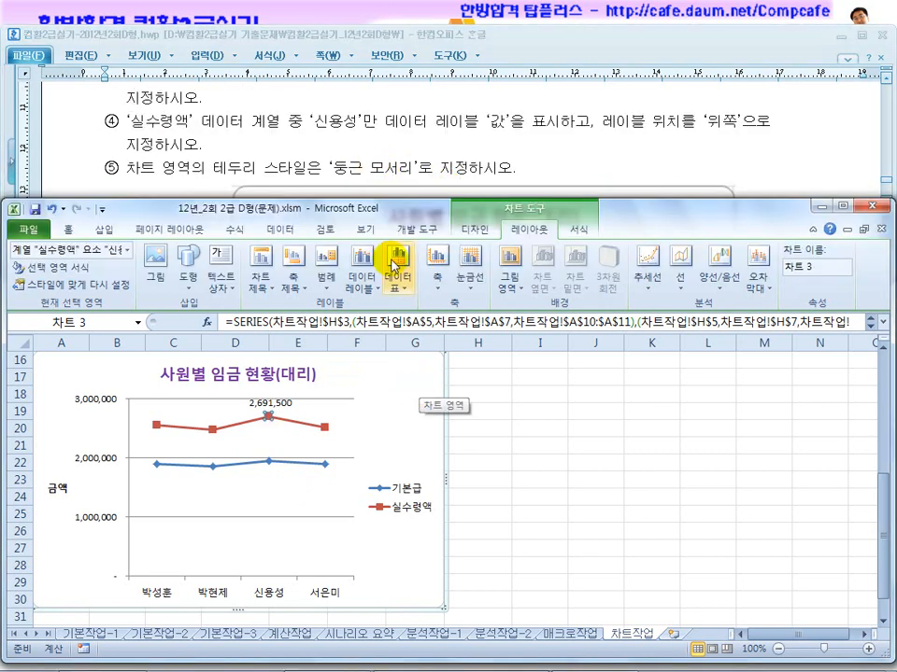
drag(349, 169, 423, 169)
click(415, 426)
click(412, 411)
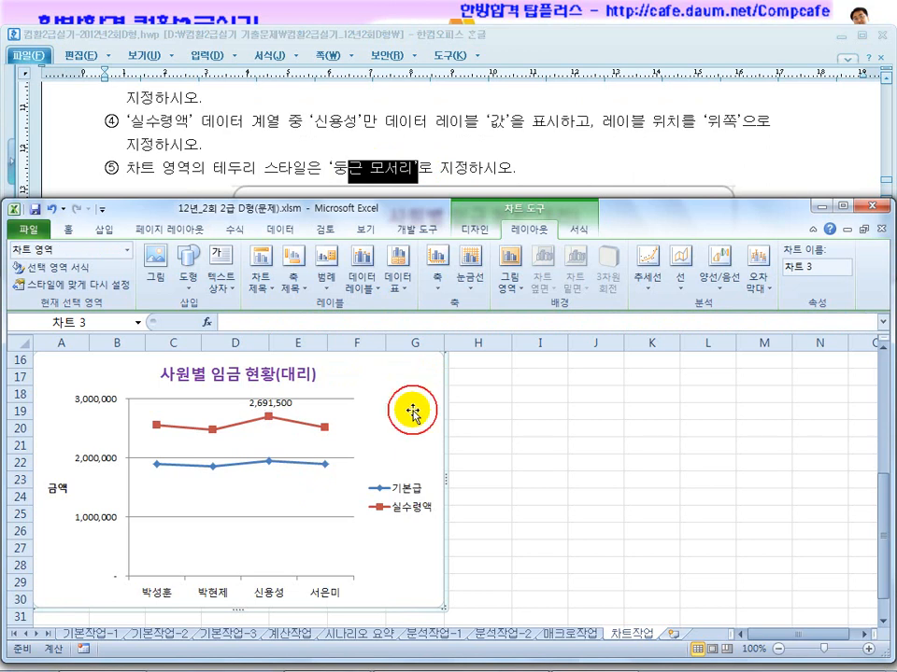
right_click(412, 411)
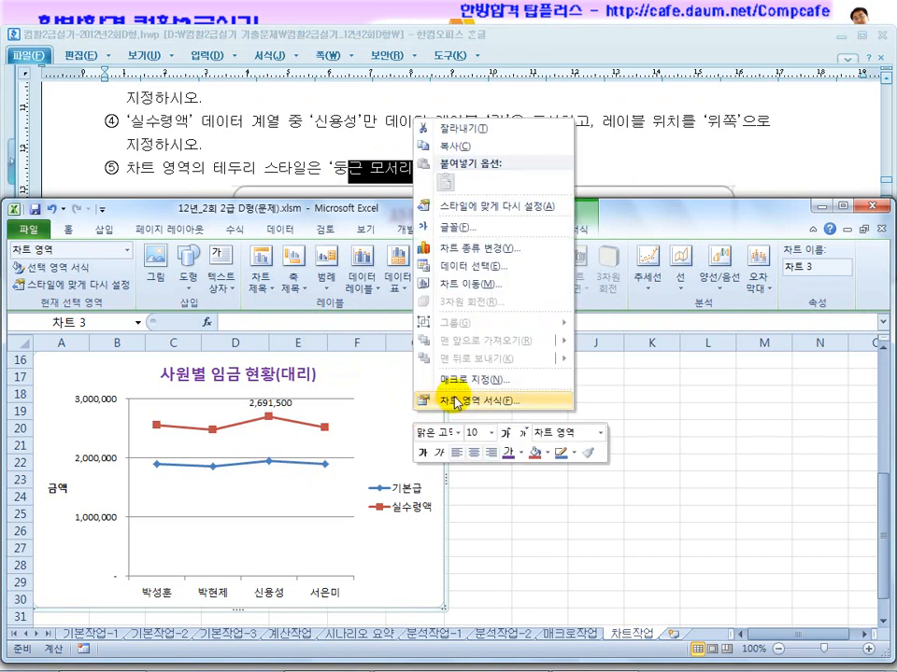
click(456, 402)
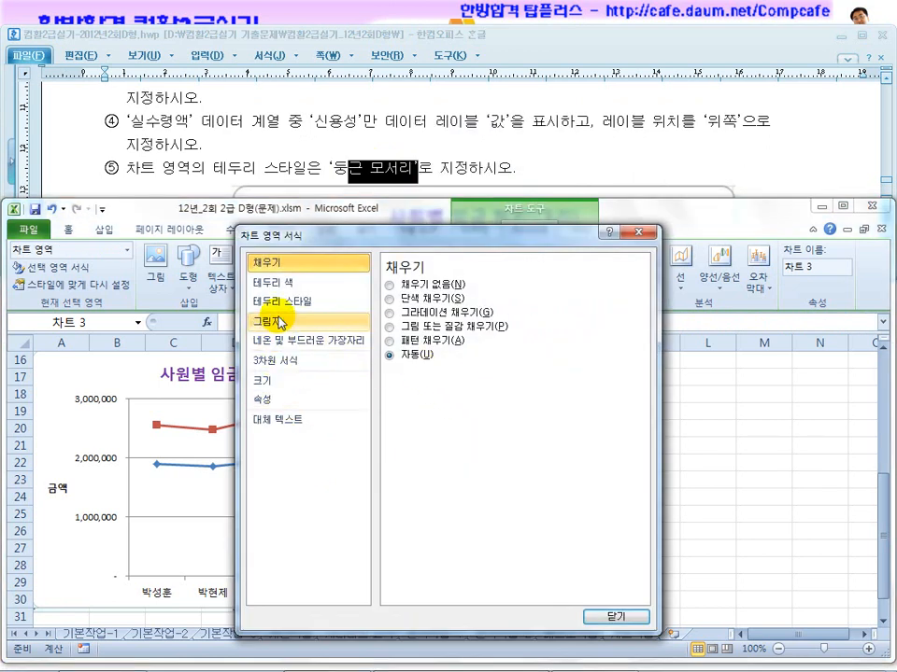
click(281, 300)
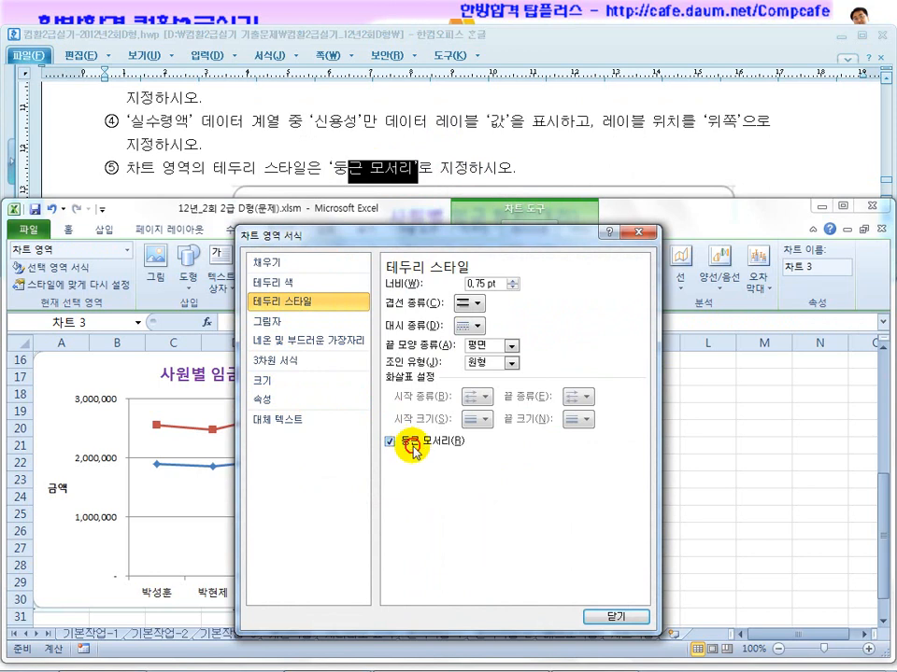
click(615, 617)
click(528, 497)
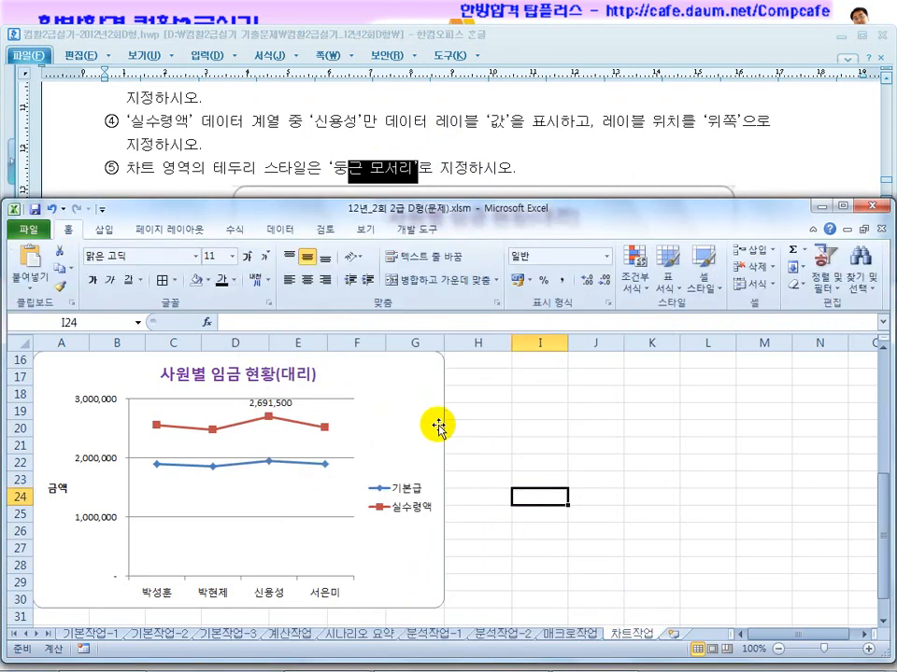
Compare the finished worksheet chart with the reference chart in the problem document, down to its lower border
click(452, 145)
scroll(452, 150, down, 1)
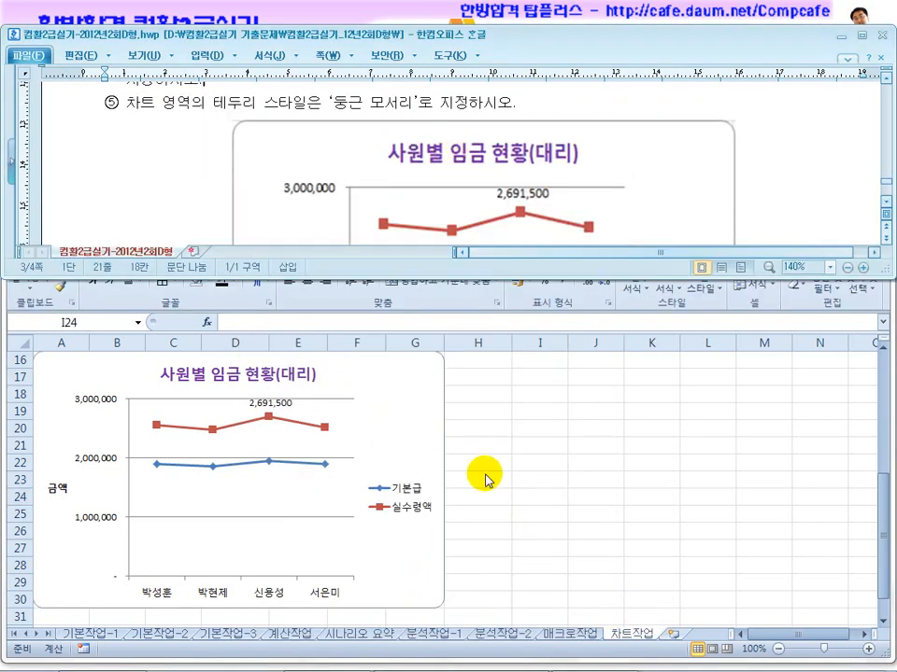
click(517, 484)
scroll(517, 476, down, 2)
scroll(516, 477, up, 2)
click(780, 146)
scroll(783, 155, down, 2)
scroll(783, 155, down, 3)
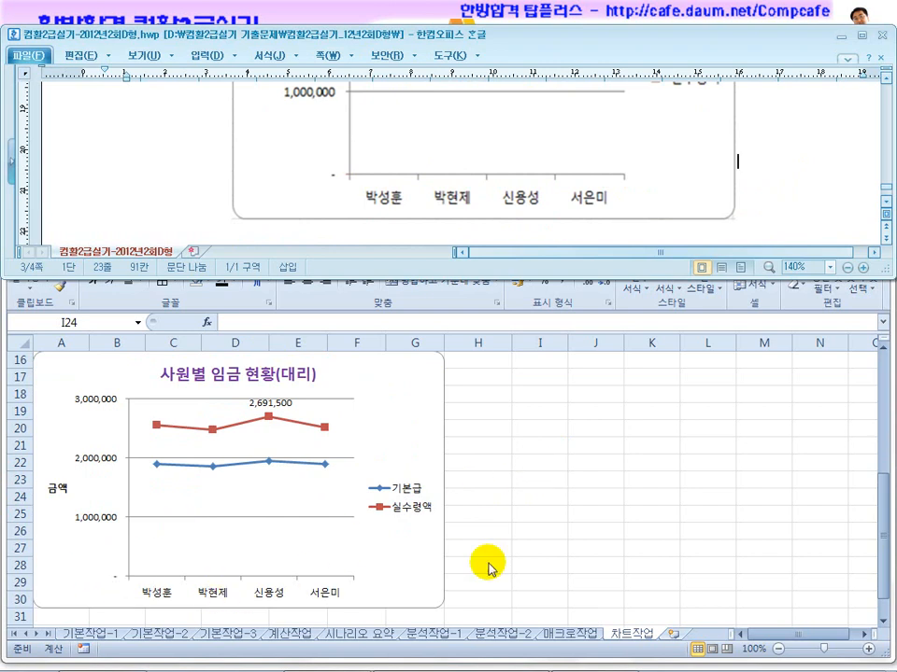
click(535, 502)
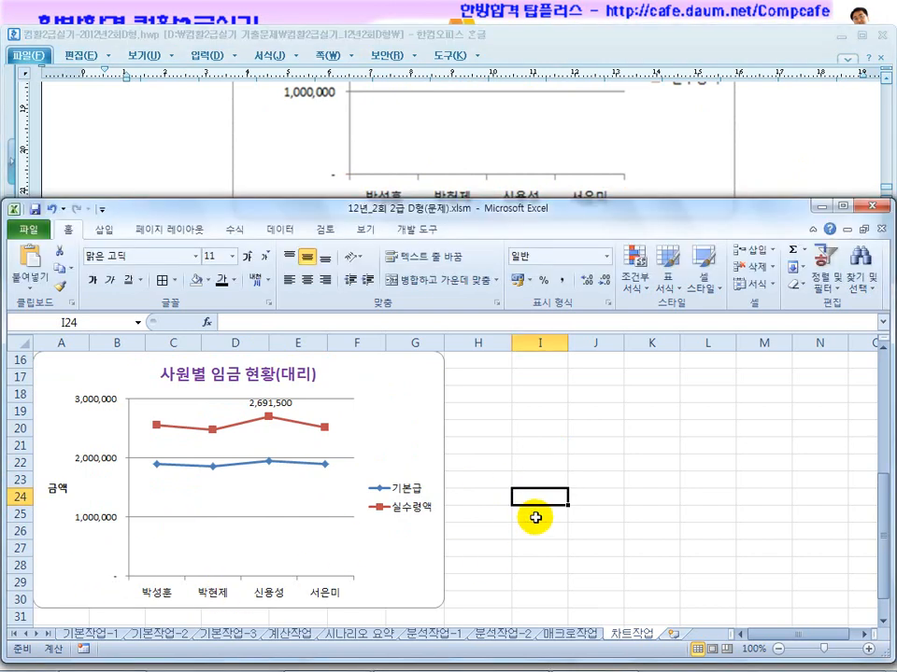